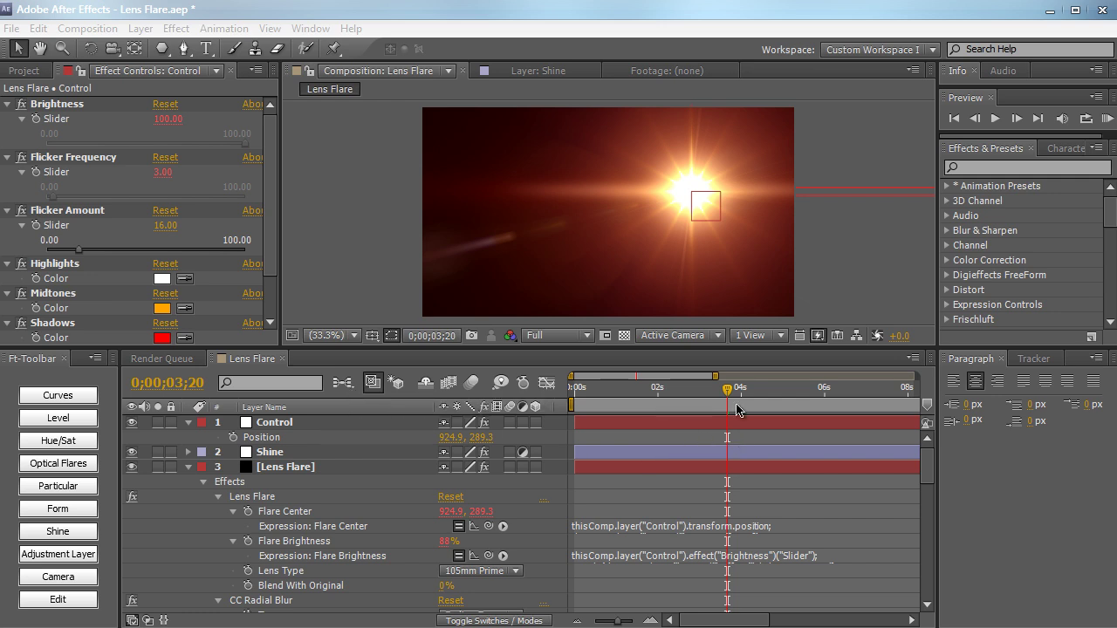
Step: Move the Control layer in the Lens Flare composition so its position is about 241, 202
click(301, 466)
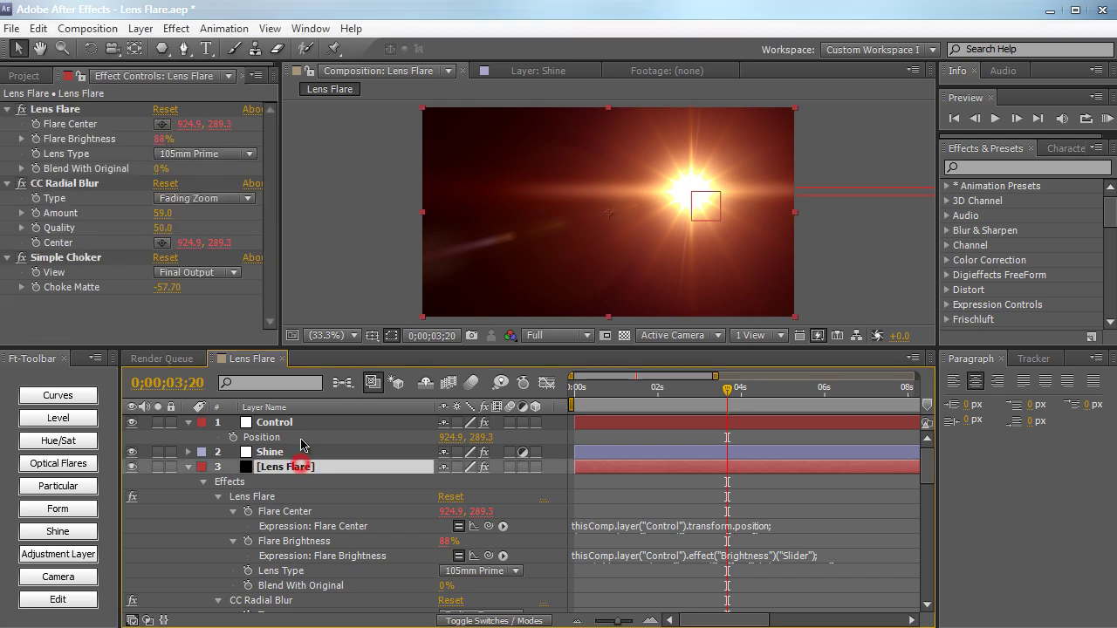
click(301, 423)
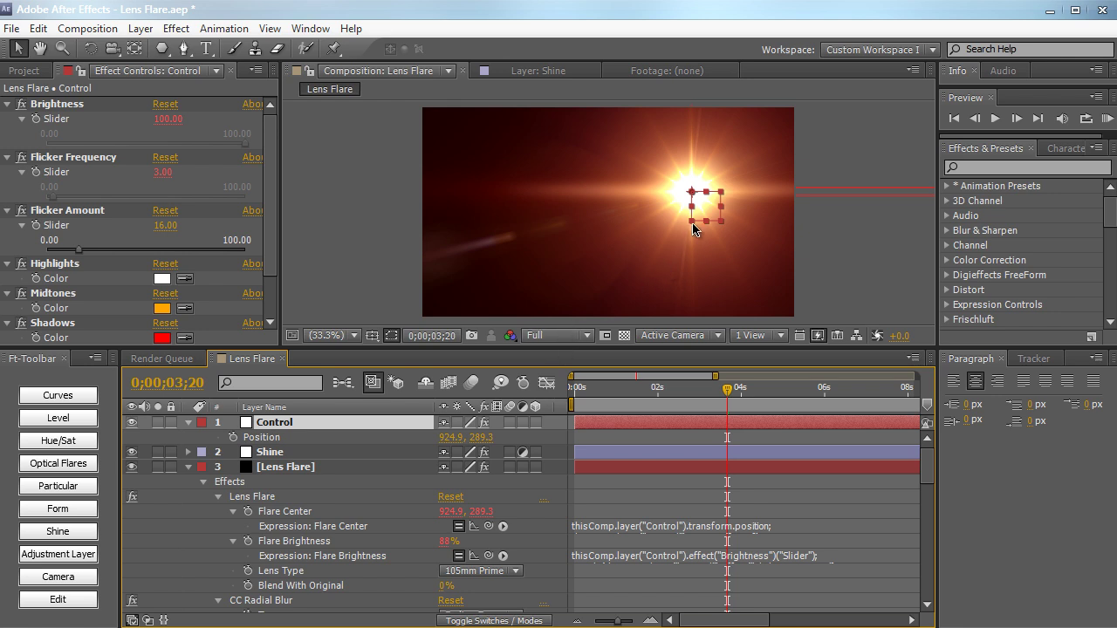
drag(707, 217, 508, 191)
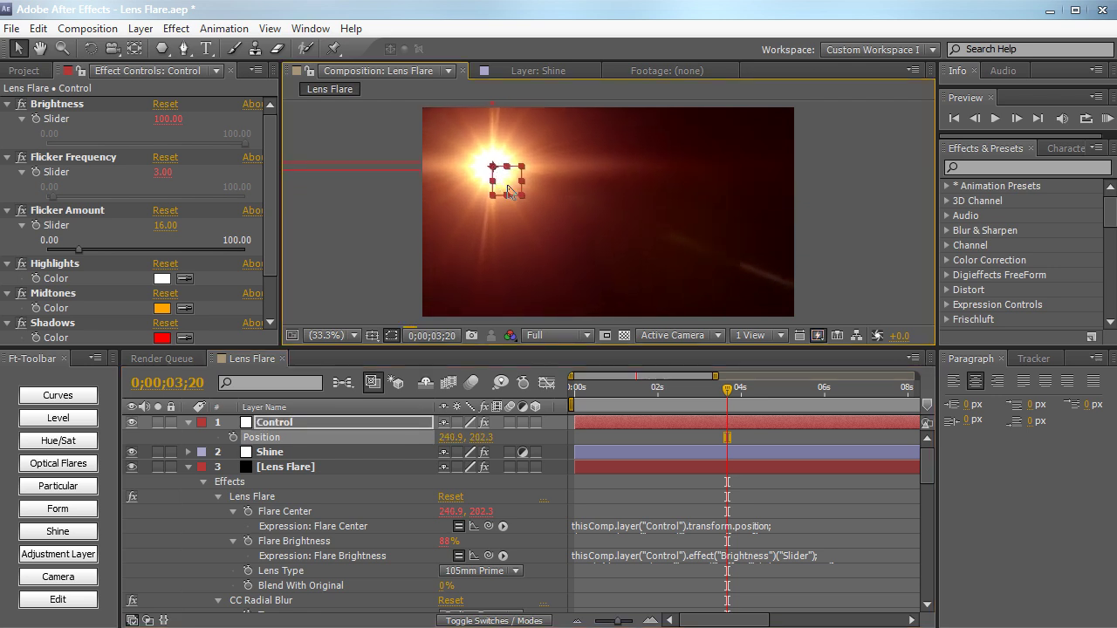
Step: Examine the expressions on Flare Brightness and Flare Center, and the Shine layer's effect settings
click(769, 562)
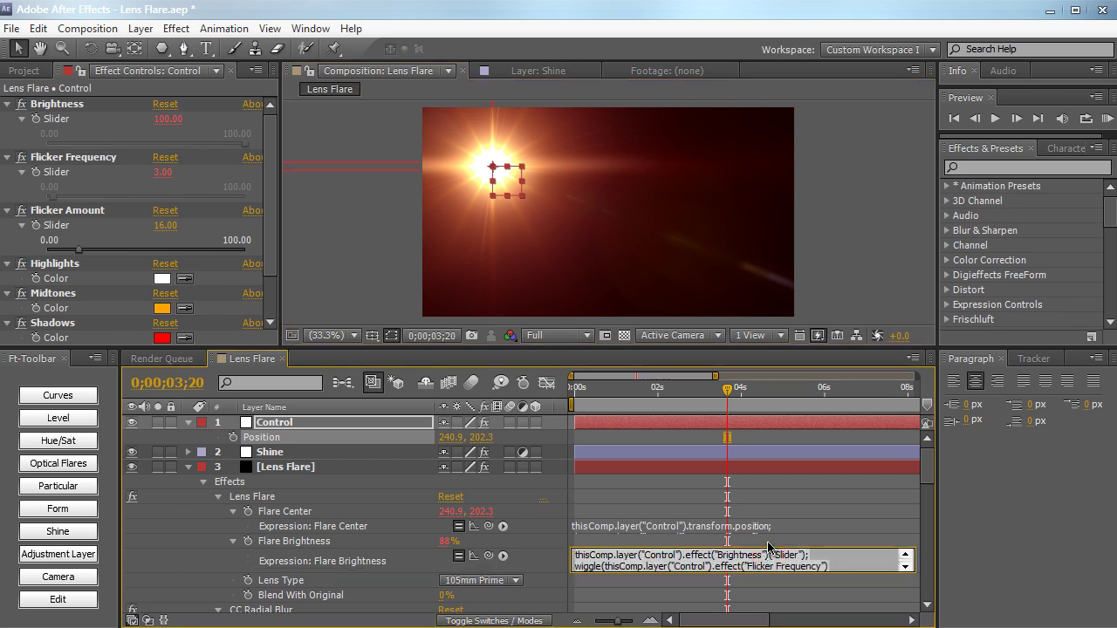
click(768, 527)
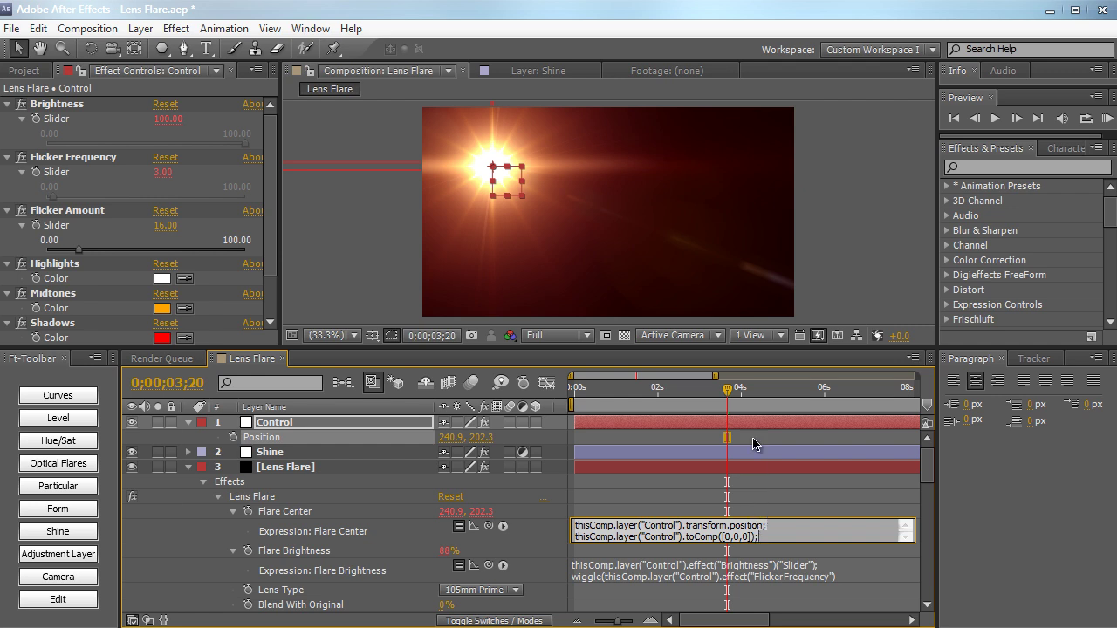
click(754, 223)
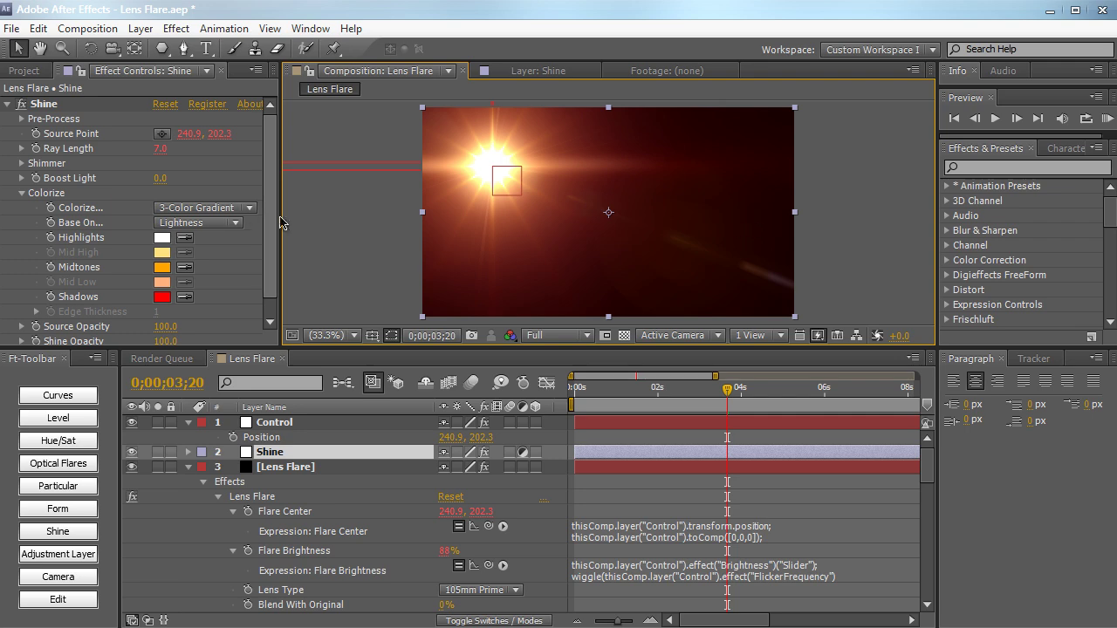
Step: Create a composition named Lens Flare Enhanced with the HDV/HDTV 720 29.97 preset and a 20-second duration
click(87, 28)
click(88, 47)
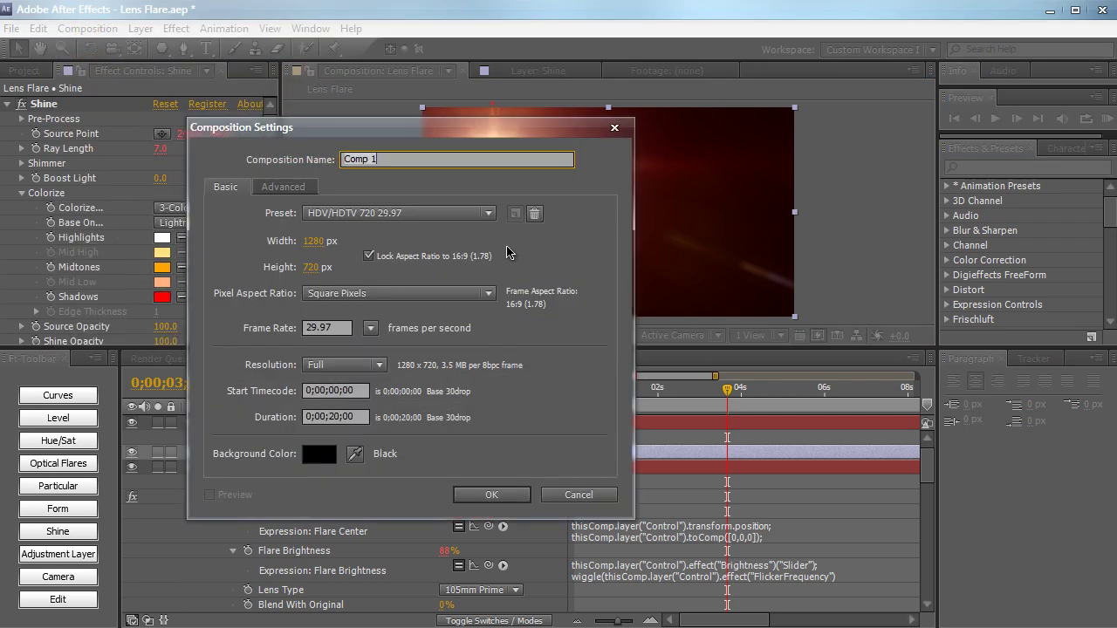
text(Lens Flare Enhanced)
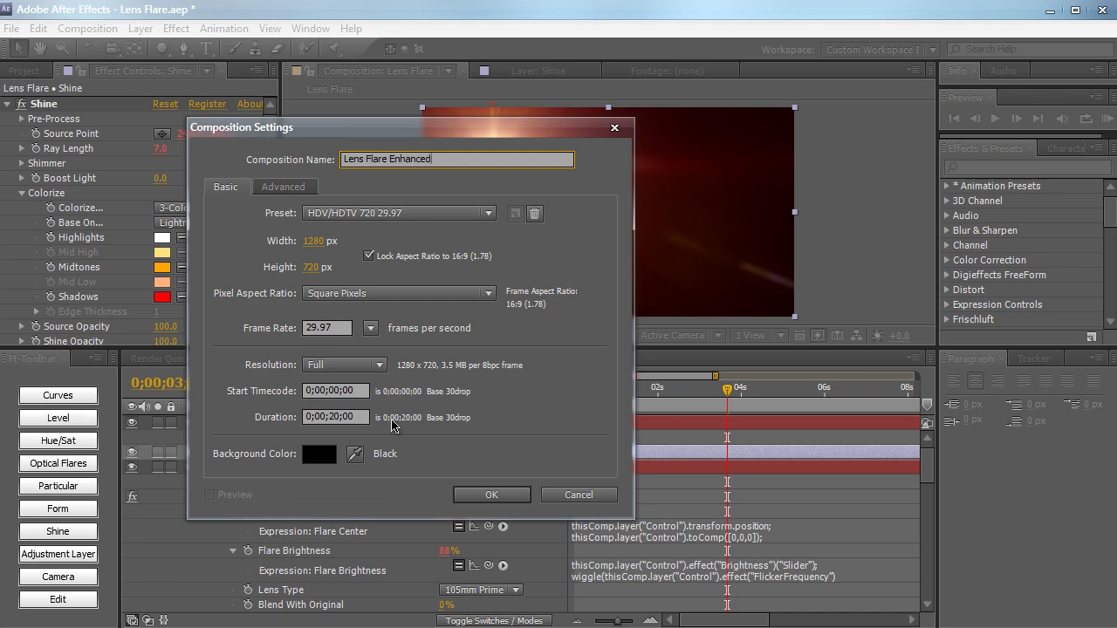
click(481, 495)
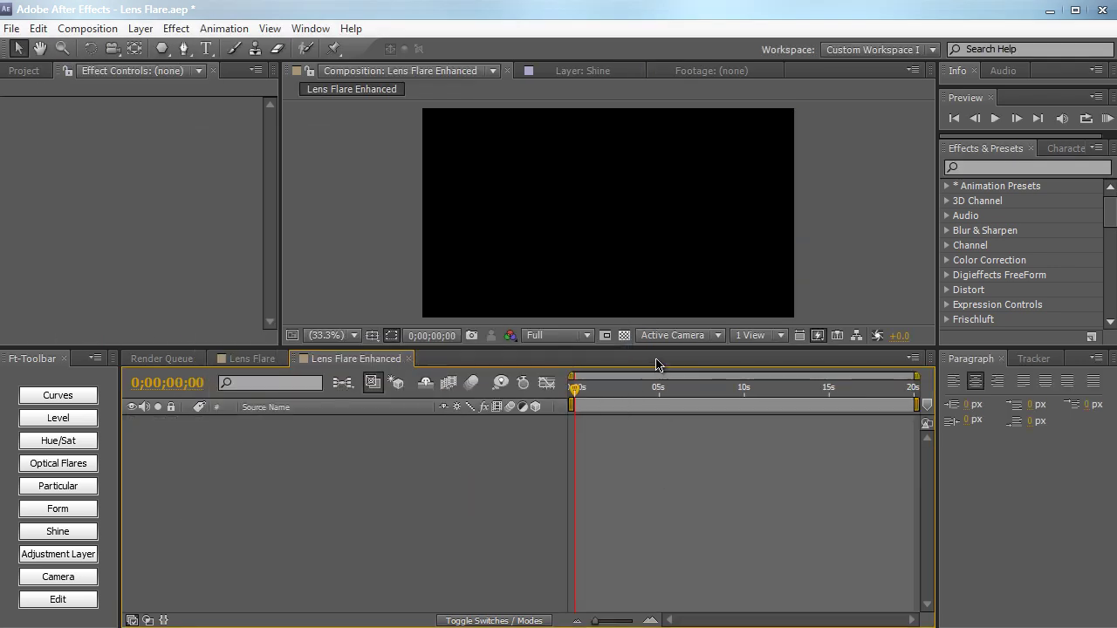
Step: Add a black (000000) solid named Lens Flare at composition size, 1280 x 720 px
drag(656, 361, 654, 406)
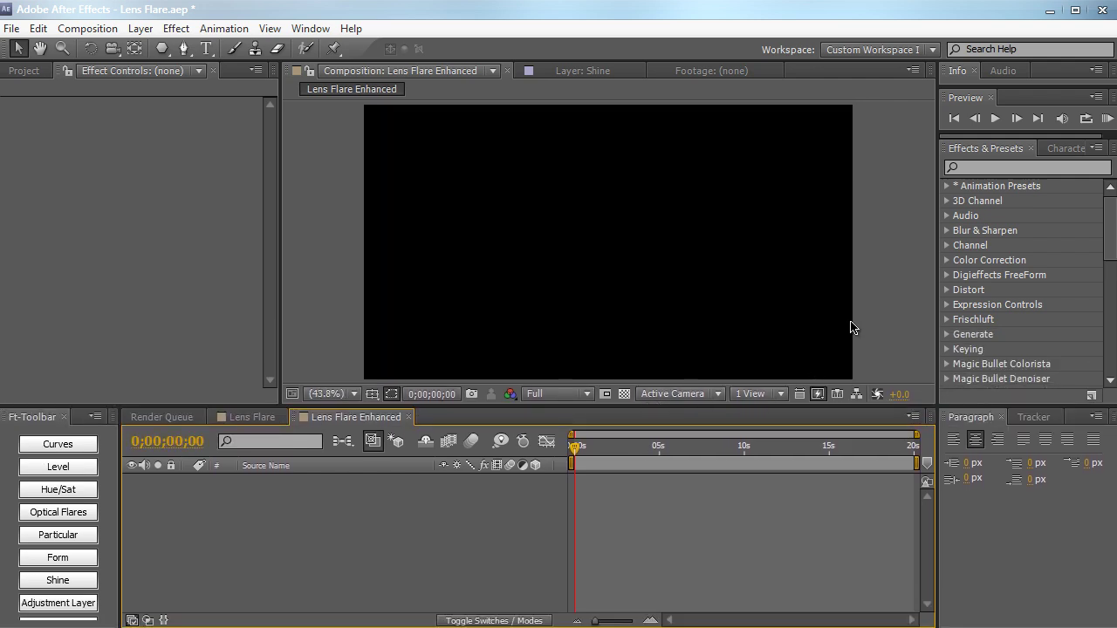
key(ctrl+y)
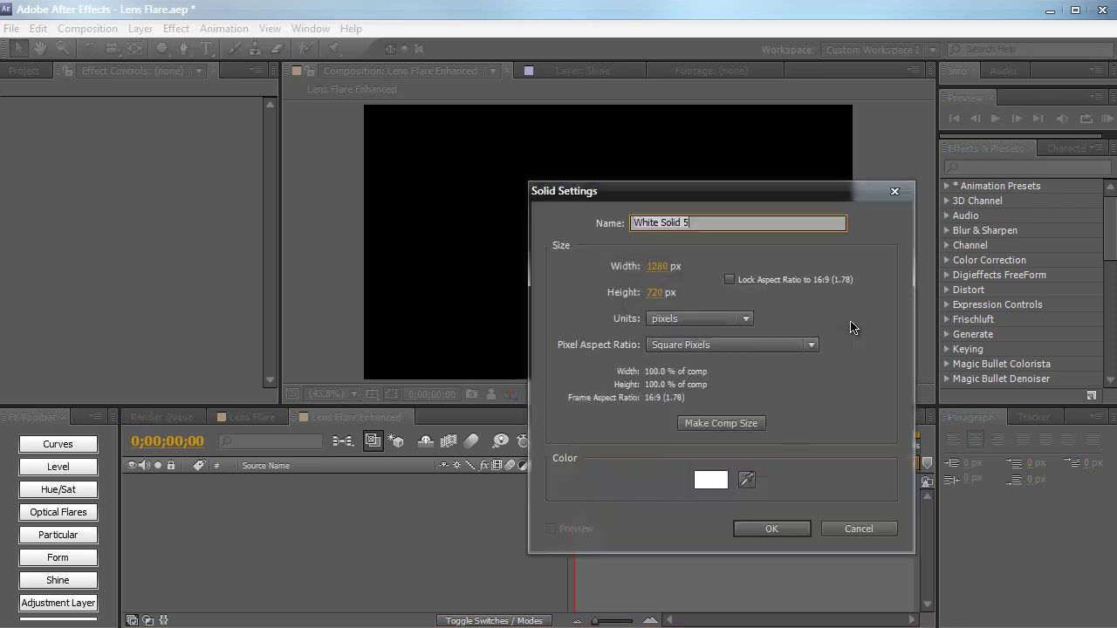
text(Lens Flare)
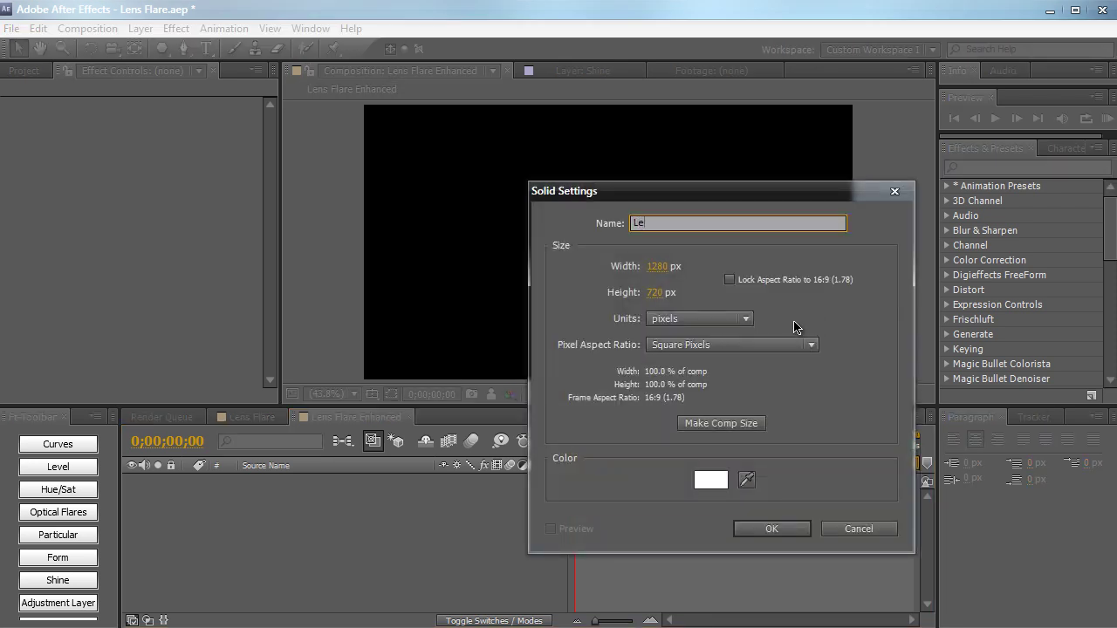
click(748, 425)
click(719, 479)
click(382, 363)
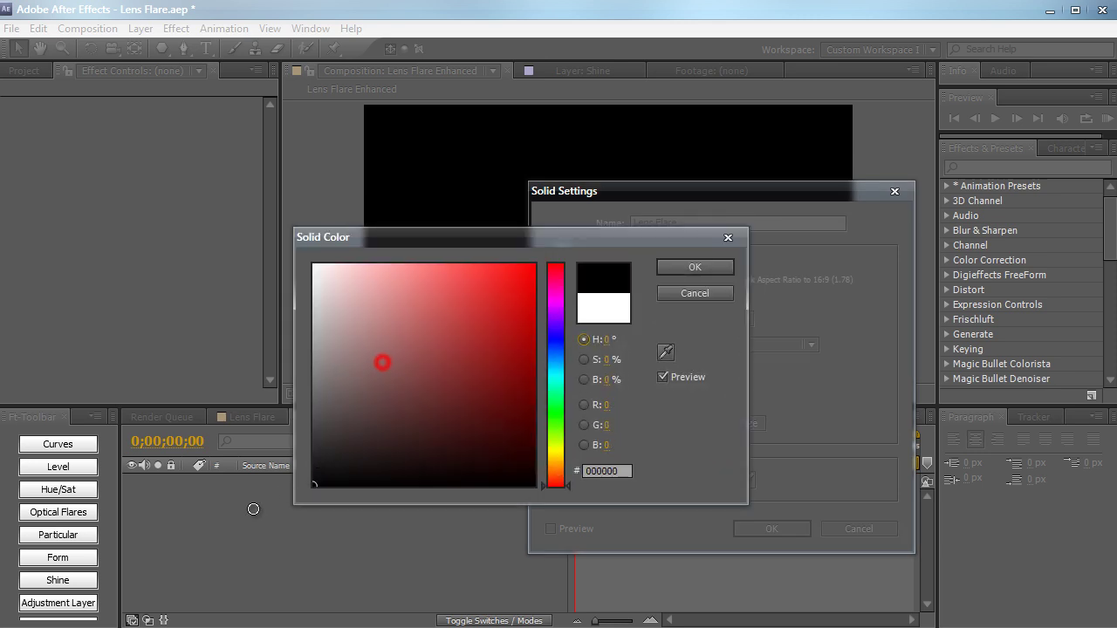
click(662, 266)
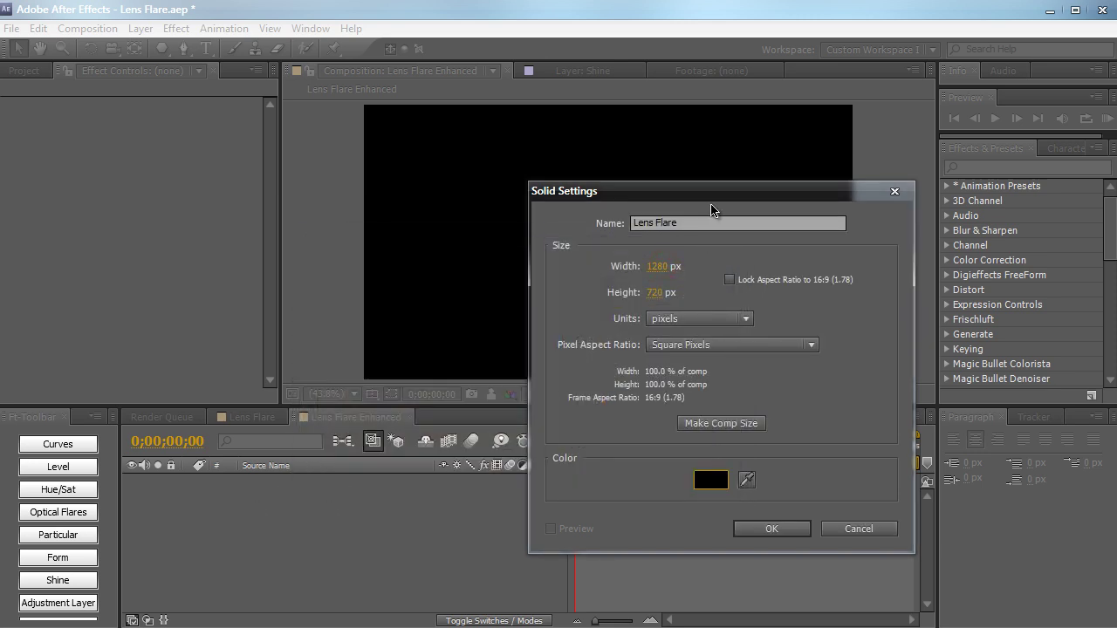
drag(719, 194, 717, 121)
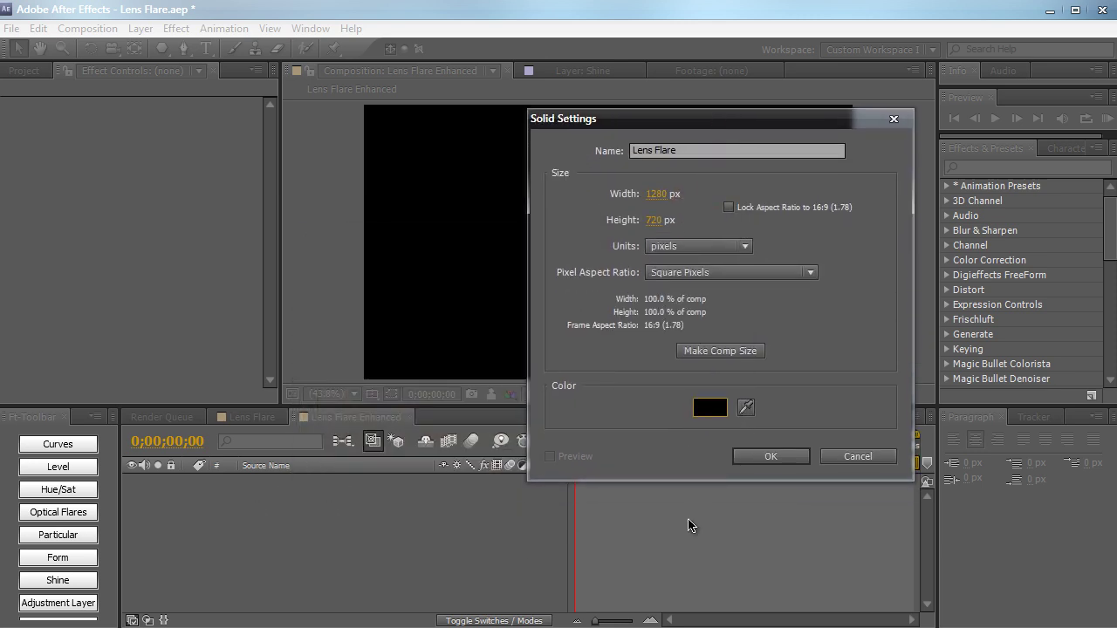
click(770, 457)
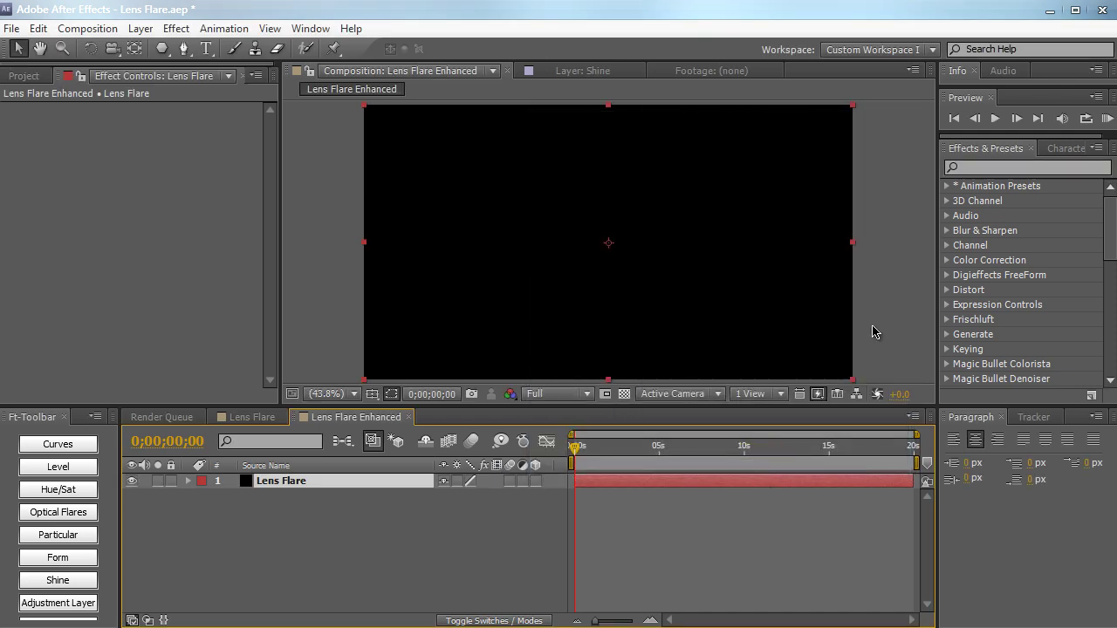
Step: Find the Lens Flare effect and apply it to the Lens Flare solid
click(1036, 168)
text(lens flare)
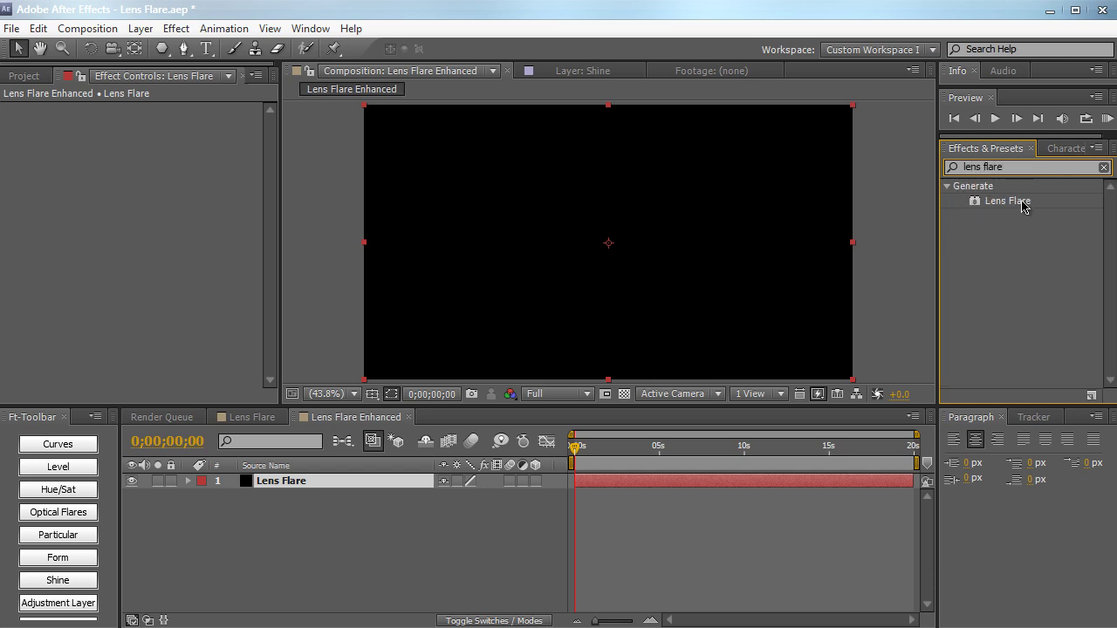
drag(1020, 201, 653, 212)
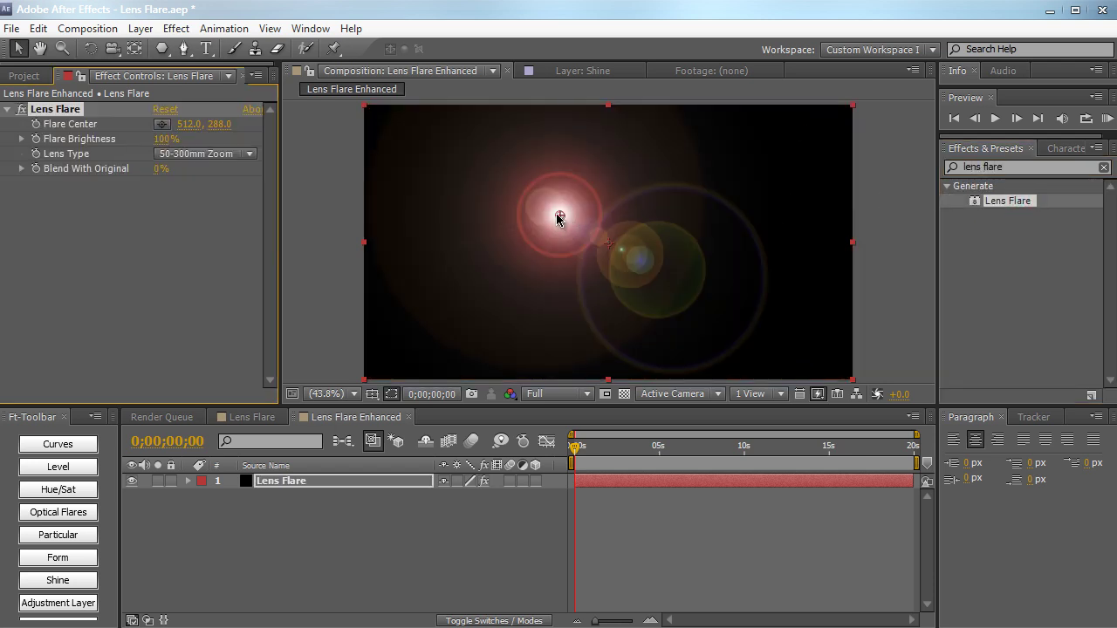
Step: Try the flare center at about 850, 286 and about 896, 213, comparing it with the flare in the Lens Flare composition
drag(559, 214, 690, 214)
click(251, 419)
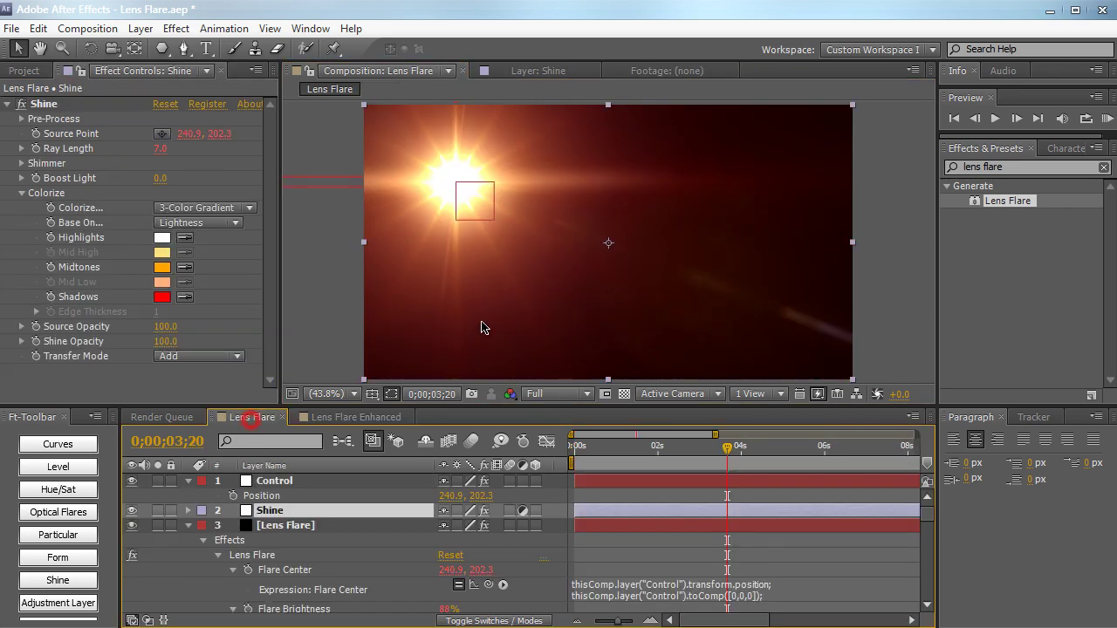
click(386, 423)
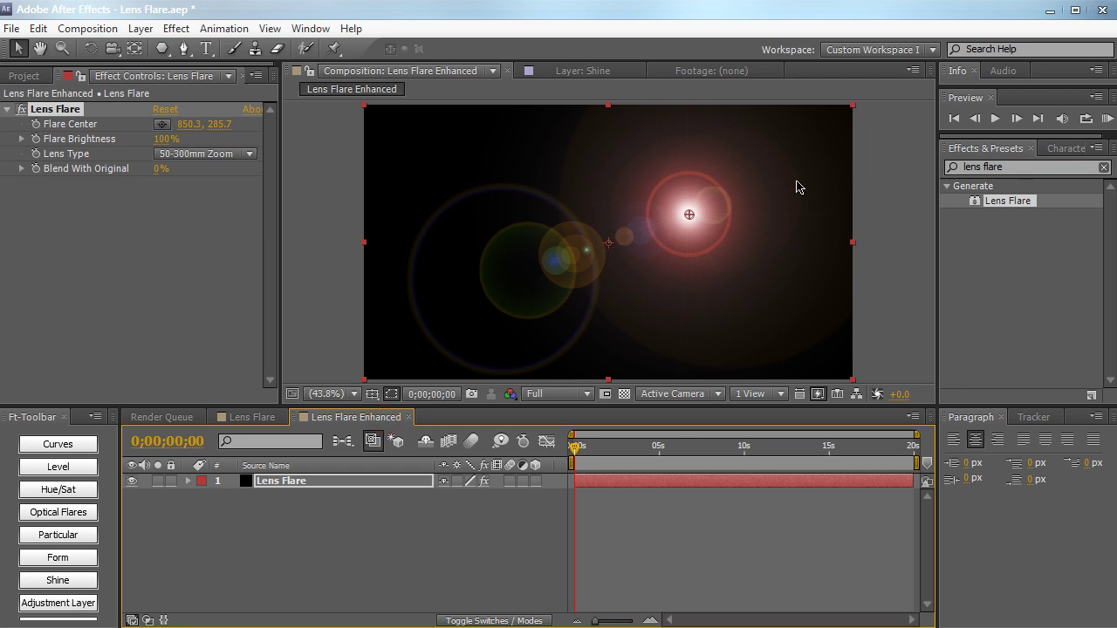
drag(687, 212, 707, 188)
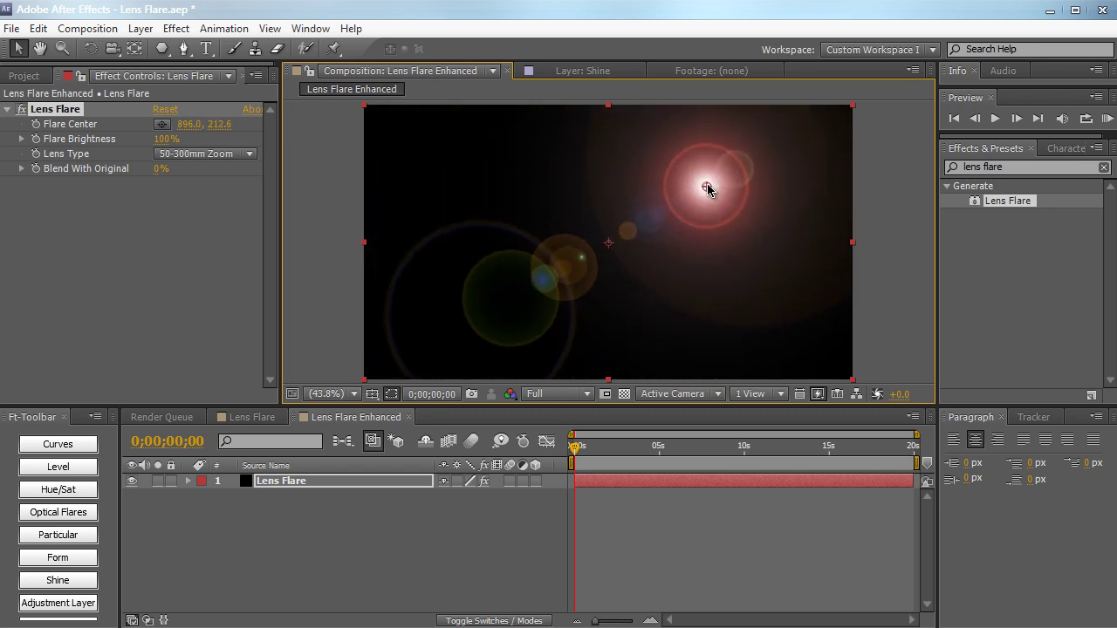
Step: Set the Lens Flare effect's Flare Center to 640, 360
click(189, 123)
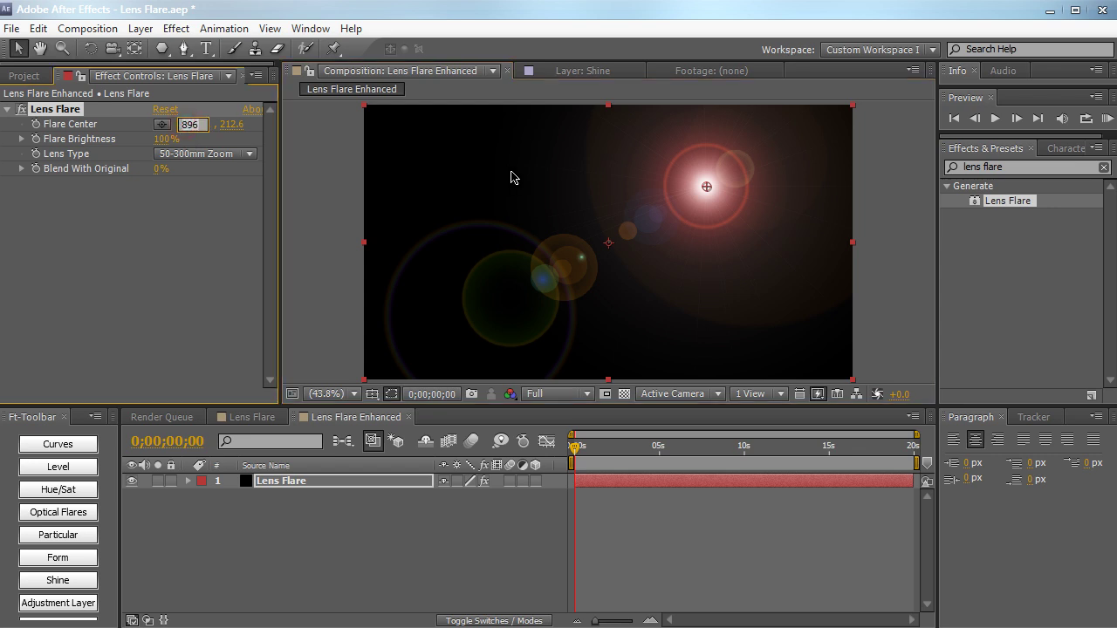
text(640)
key(Tab)
text(360)
key(Return)
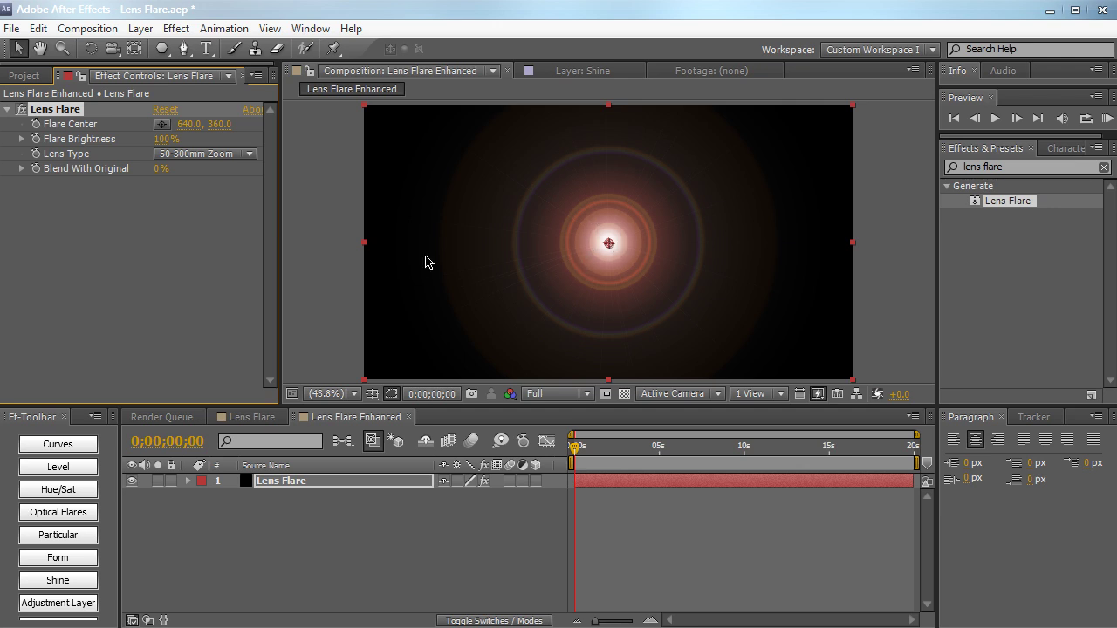
click(332, 267)
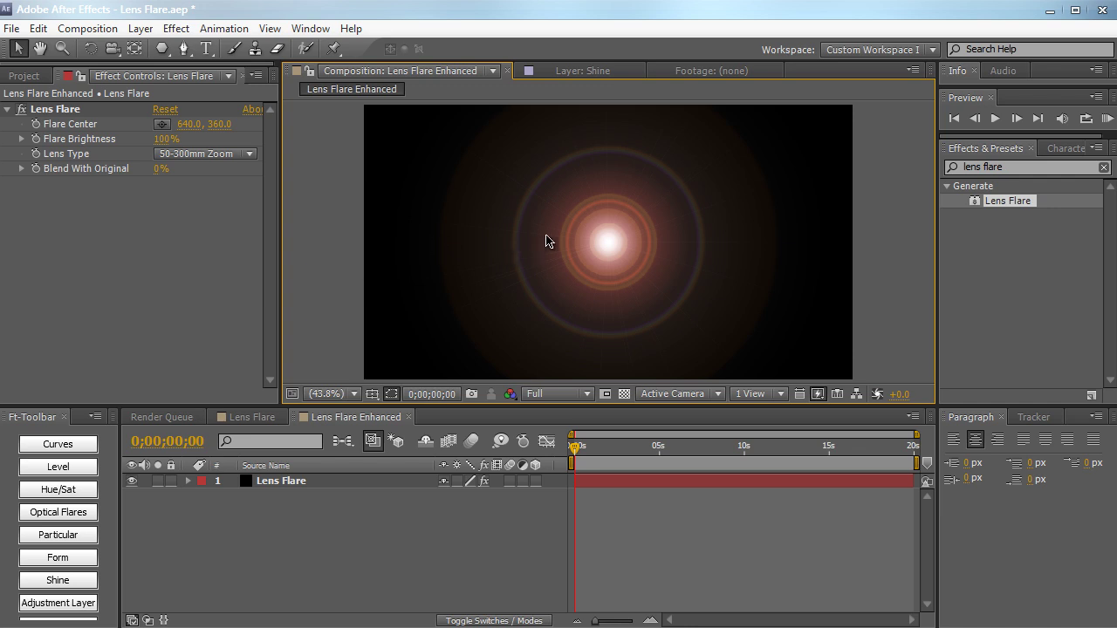
drag(300, 531, 314, 440)
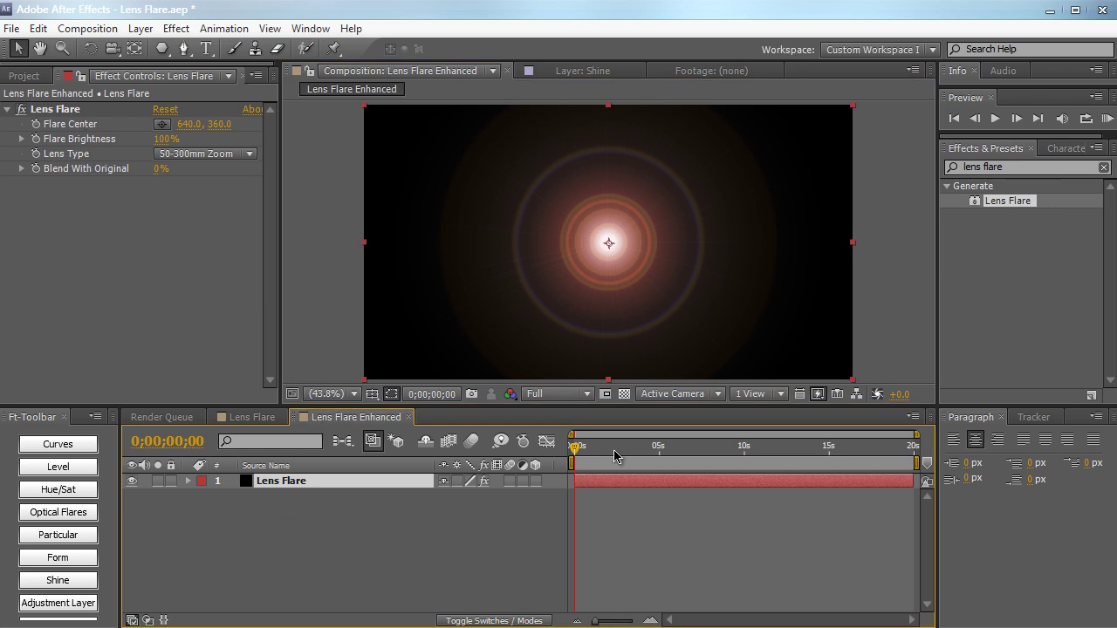
click(199, 284)
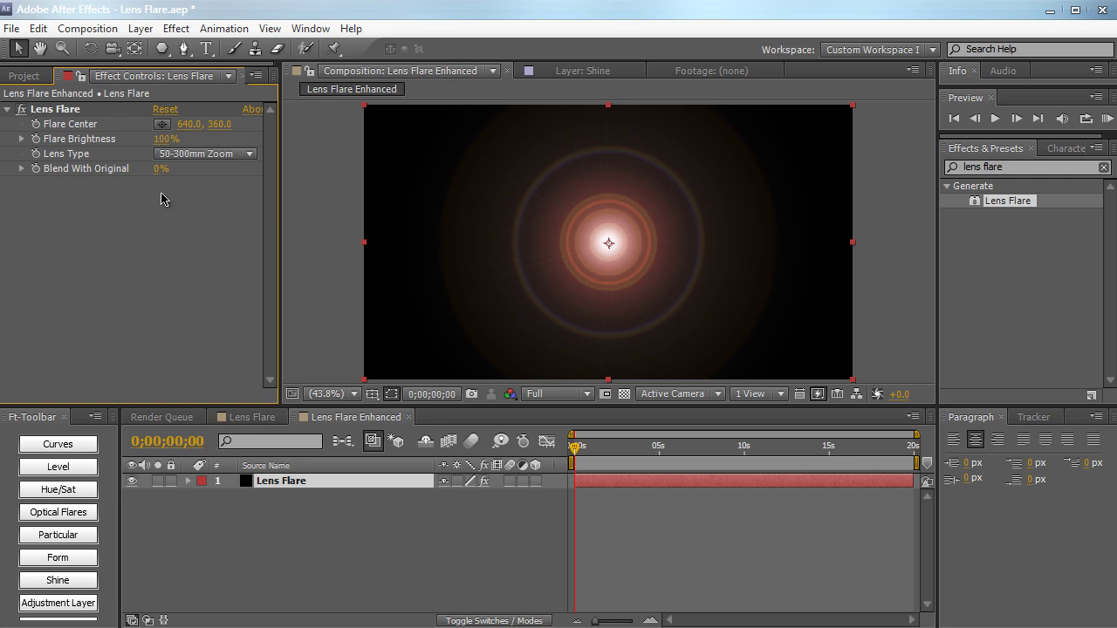
Step: Add a white (ffffff) 1280 x 720 px solid named Streak above the Lens Flare layer and hide it
click(141, 28)
mouse_move(162, 49)
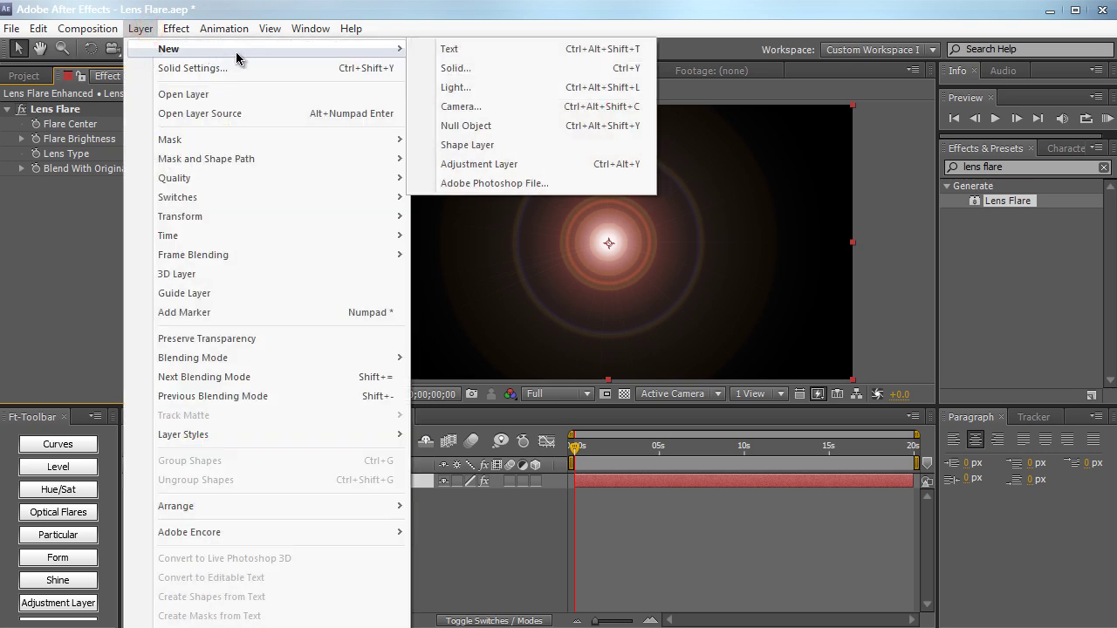
click(450, 68)
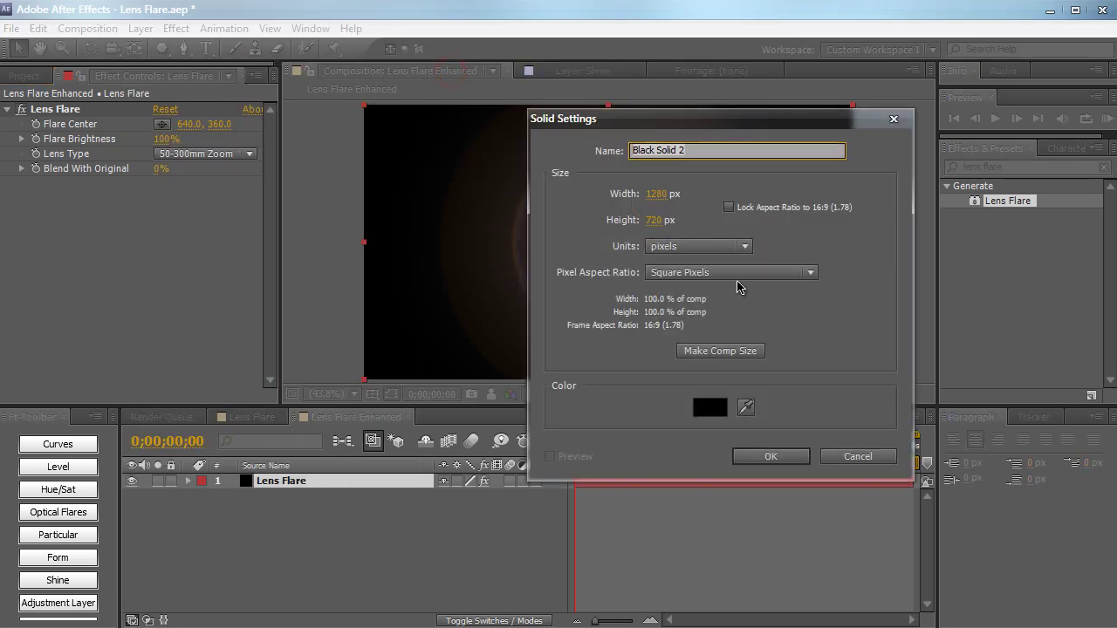
text(Streak)
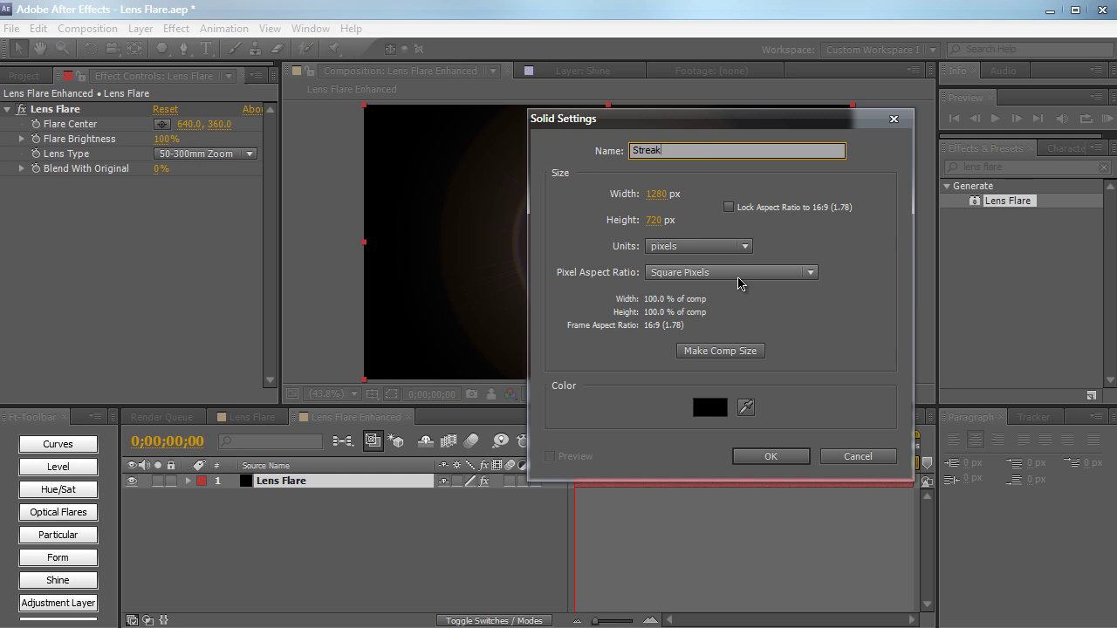
click(709, 407)
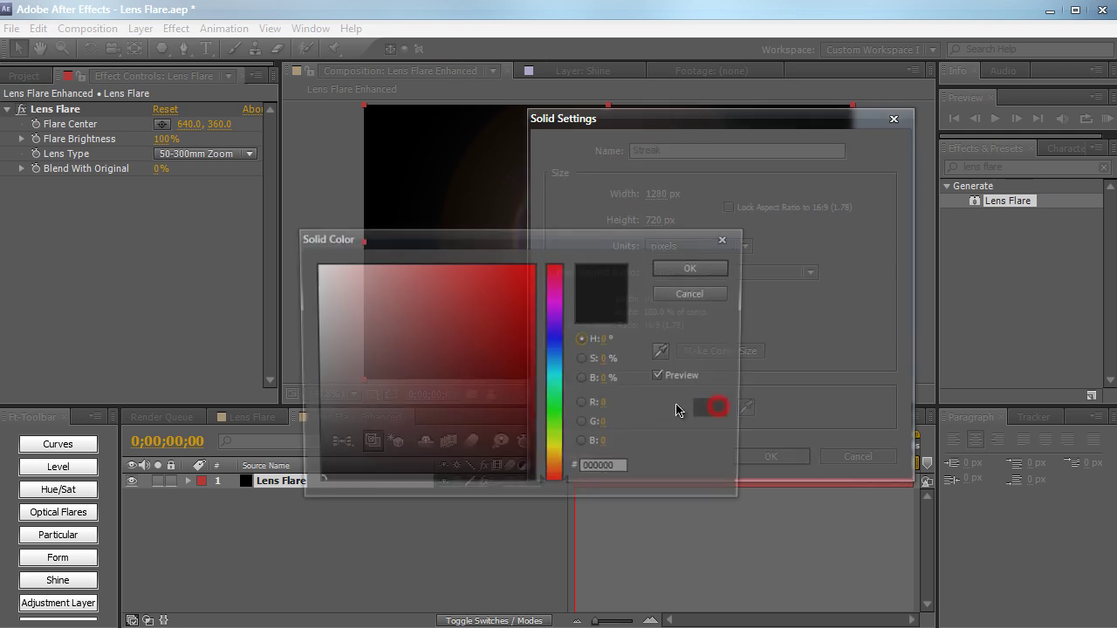
text(ffffff)
click(721, 264)
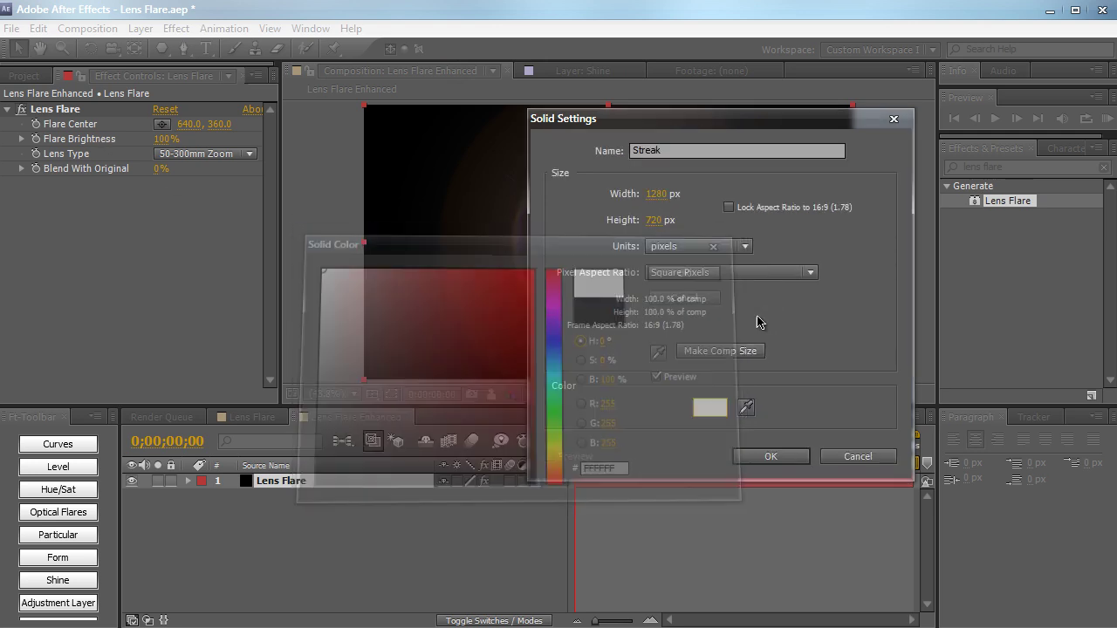
click(757, 452)
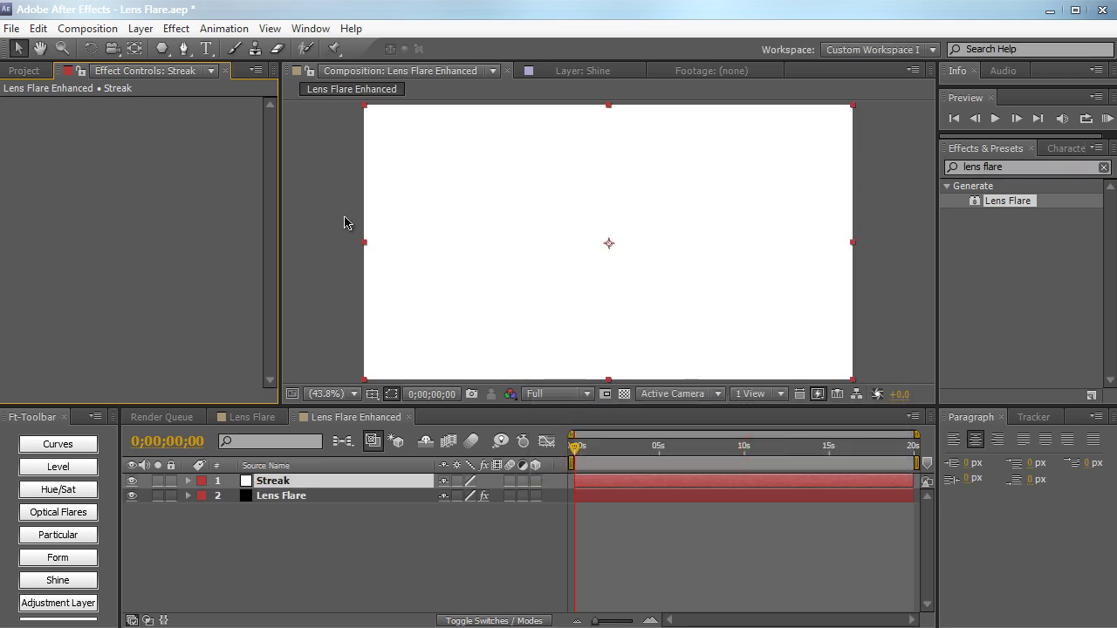
click(132, 481)
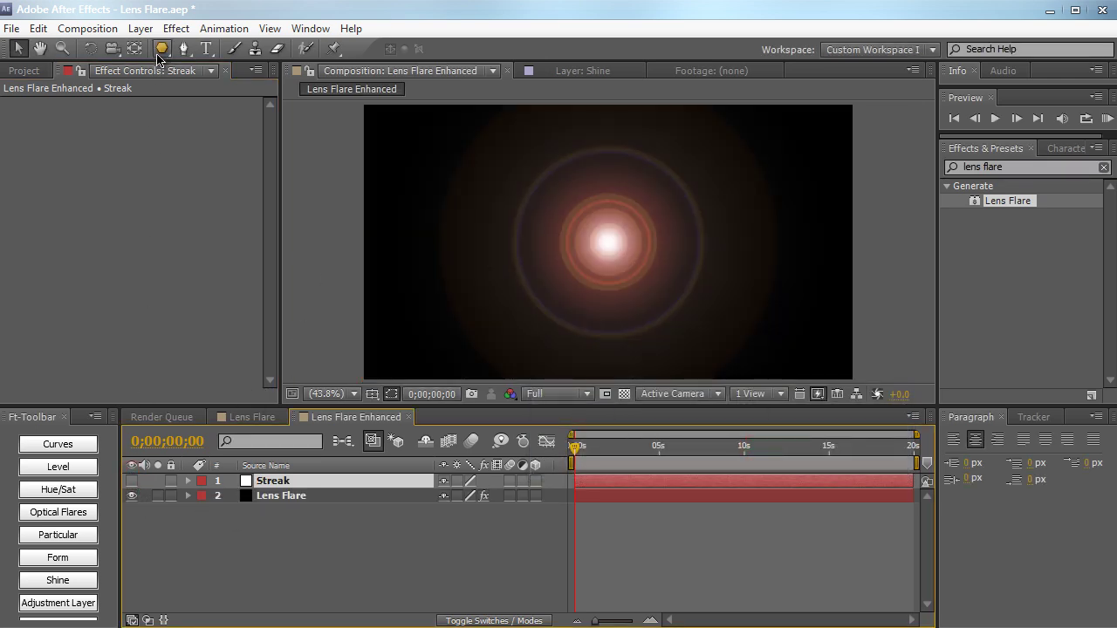
Step: Activate the Pen tool with the Streak layer selected and show the Title/Action Safe guides over the composition
click(183, 50)
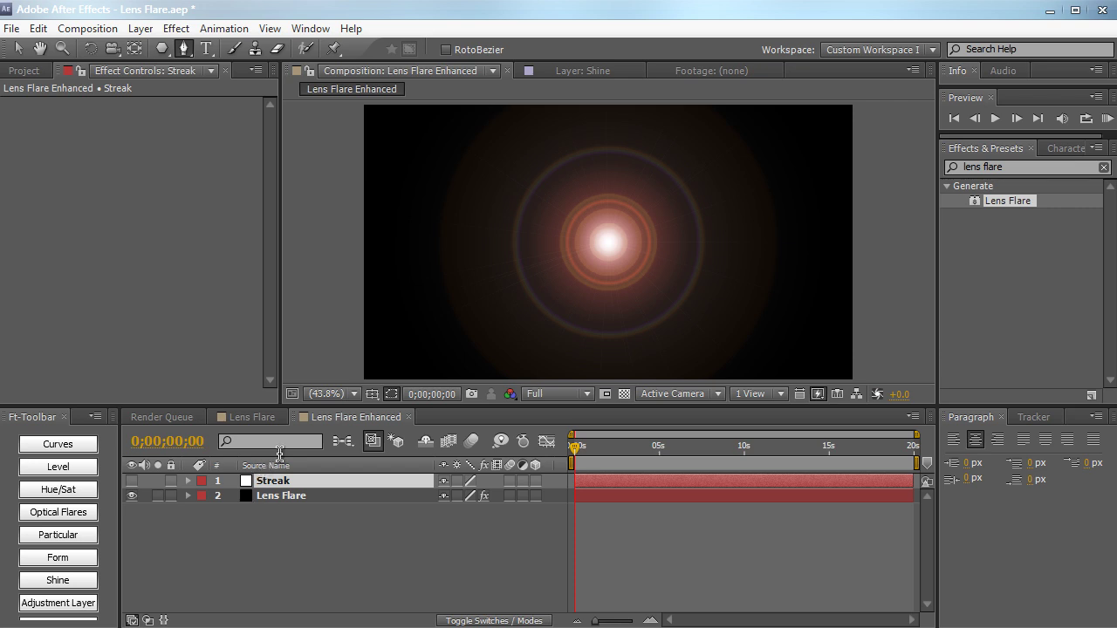
click(372, 394)
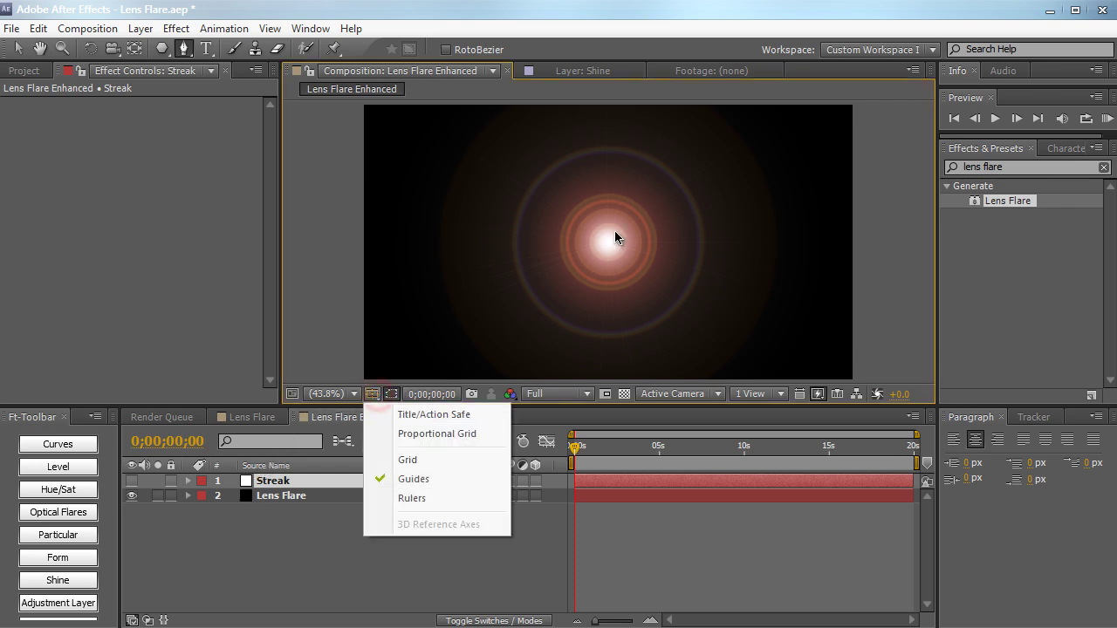
click(496, 417)
scroll(605, 300, up, 3)
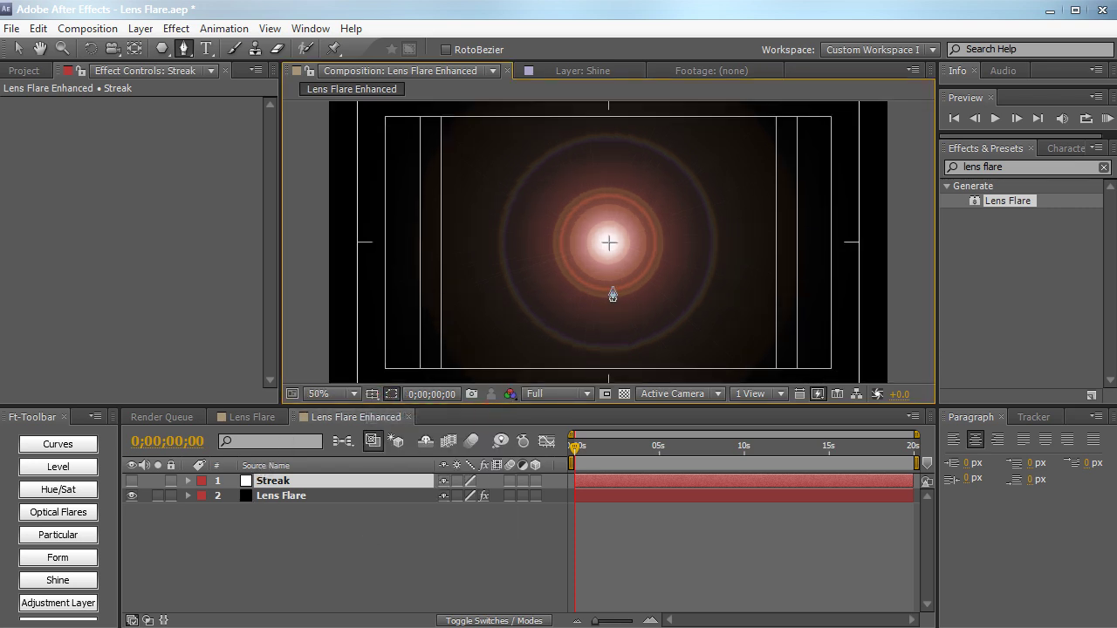
scroll(618, 276, up, 2)
scroll(611, 250, down, 1)
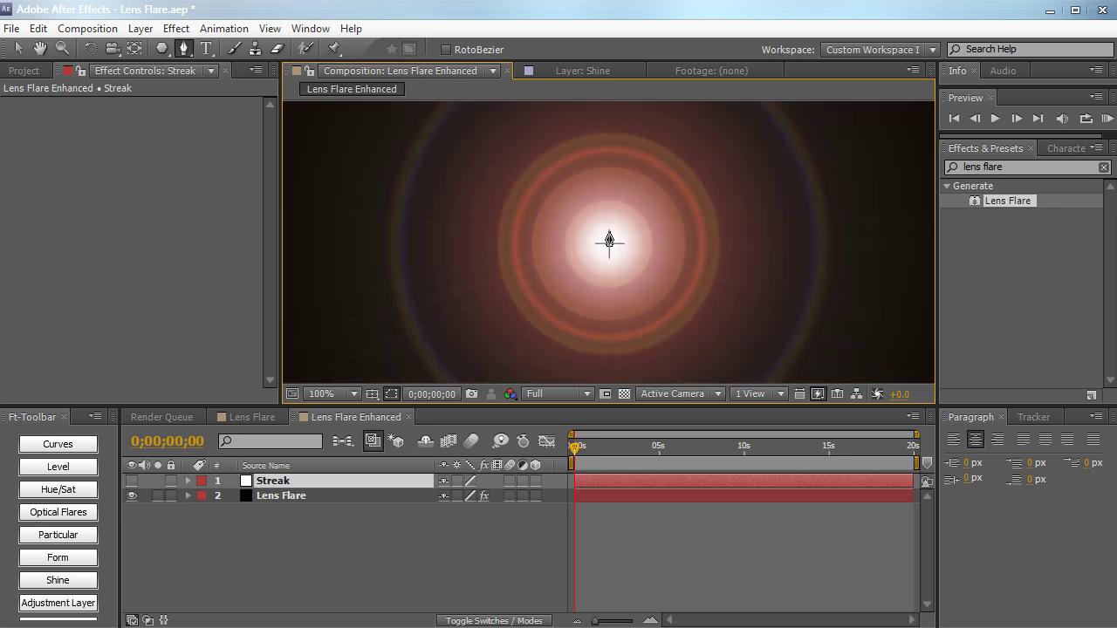
Step: Draw a closed four-point mask on the Streak layer, a thin horizontal diamond centered on the flare and tapering to a point on each side
click(609, 241)
scroll(647, 230, down, 1)
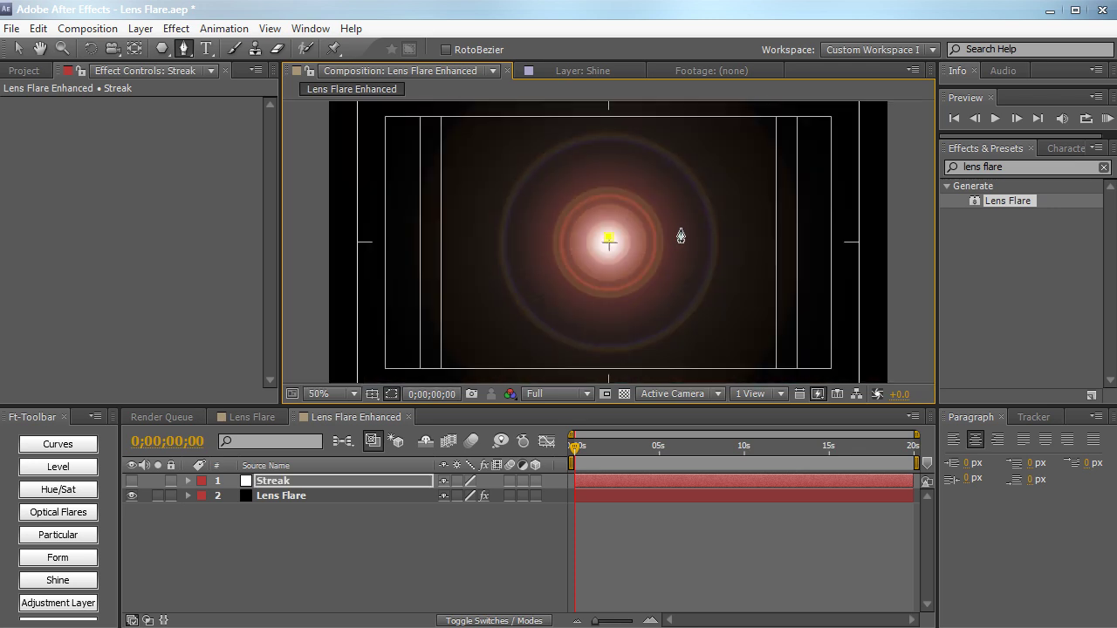
click(796, 238)
click(608, 248)
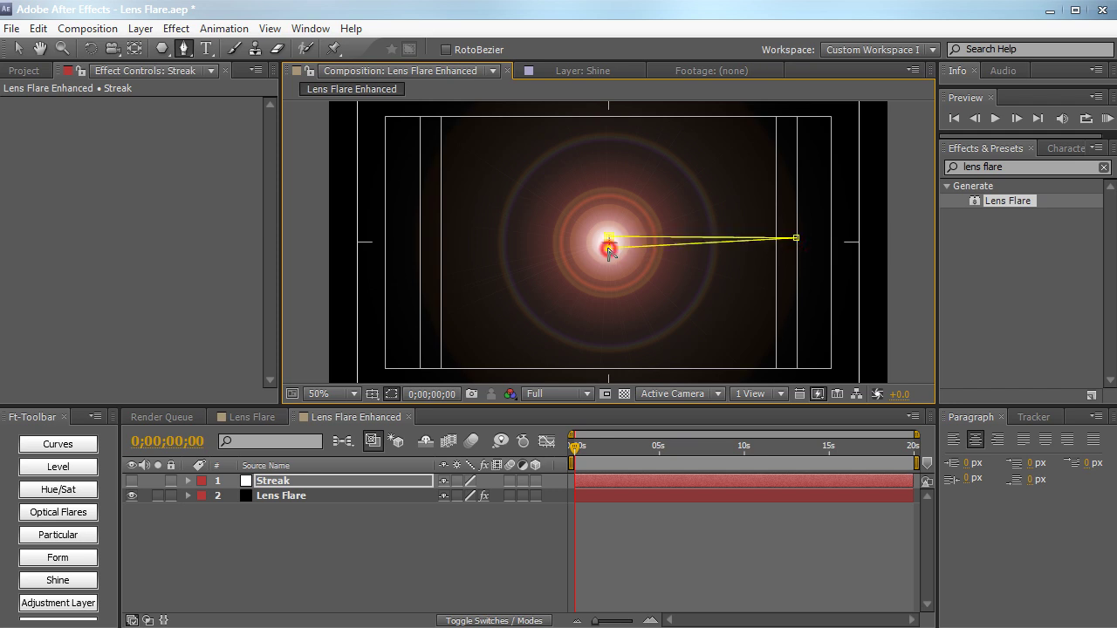
click(423, 245)
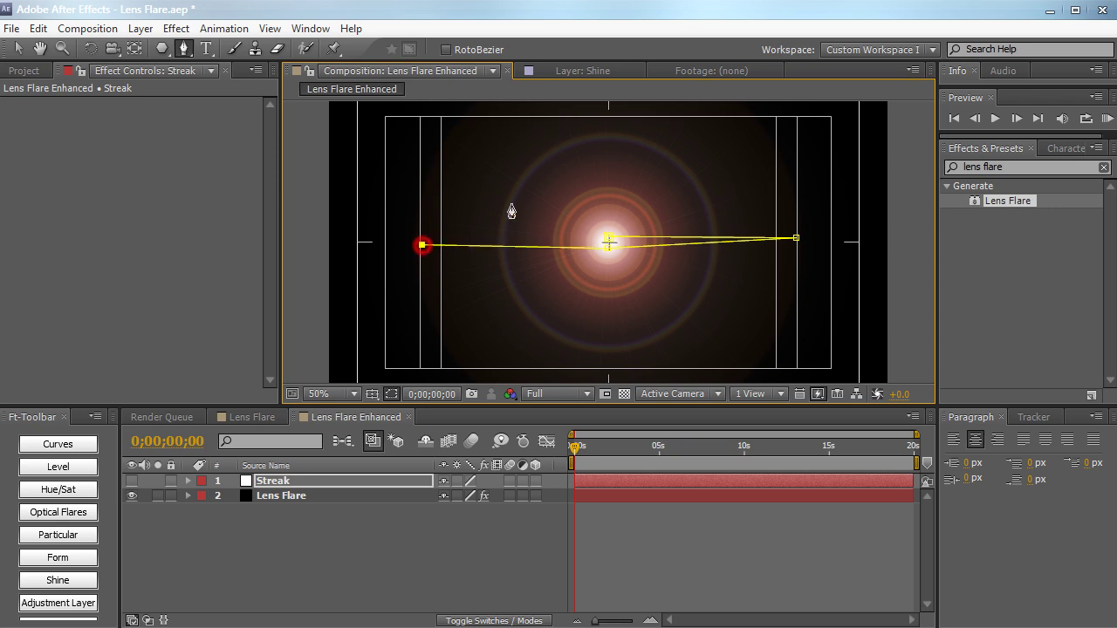
click(610, 239)
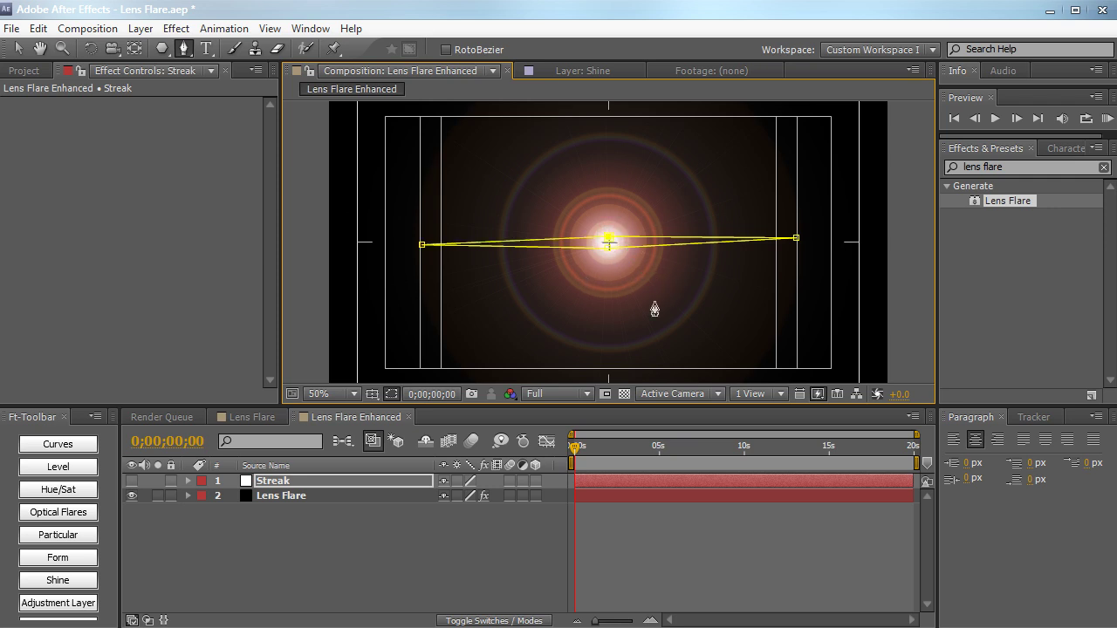
Step: Make the Streak layer visible and turn off the Title/Action Safe guides
click(132, 481)
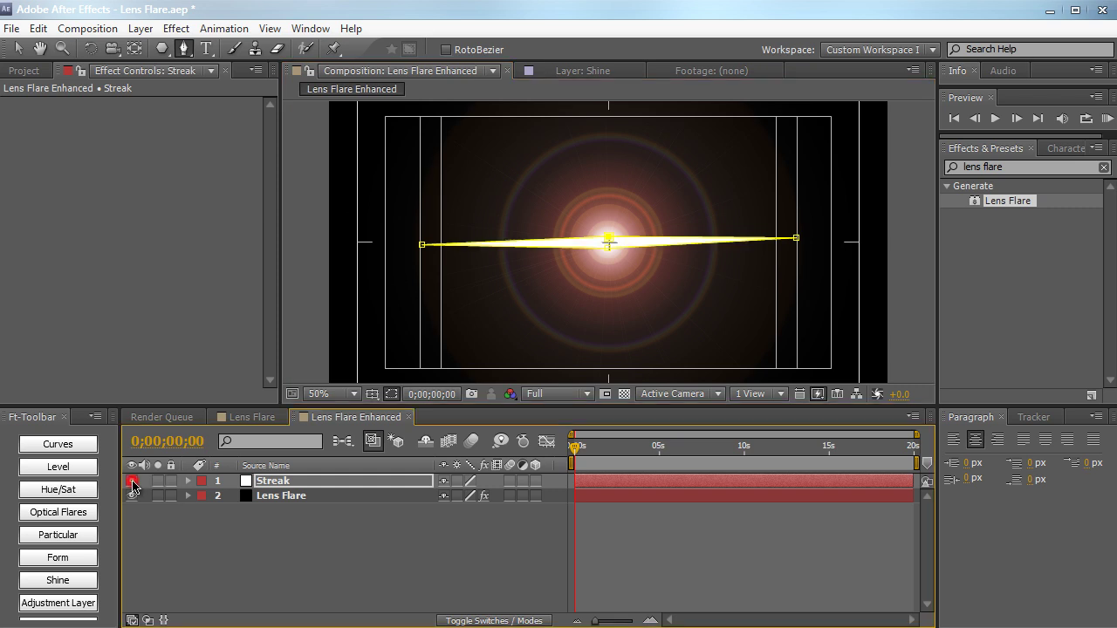
click(372, 393)
click(372, 415)
click(368, 519)
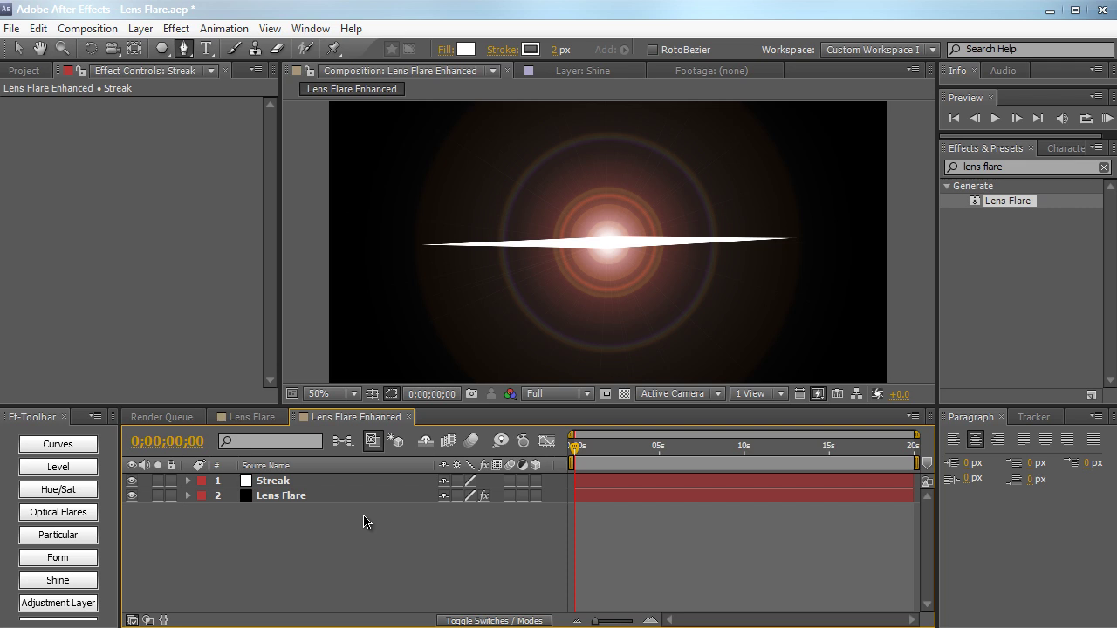
Step: Feather the Streak layer's mask by 23 pixels, hiding the mask outline to judge the softness
click(364, 481)
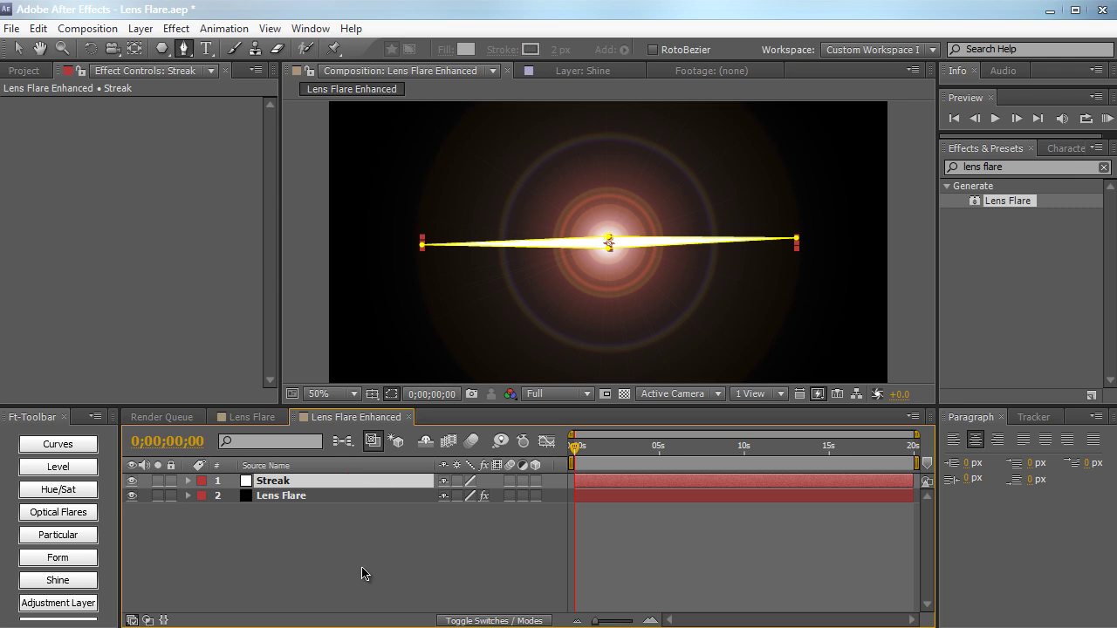
key(f)
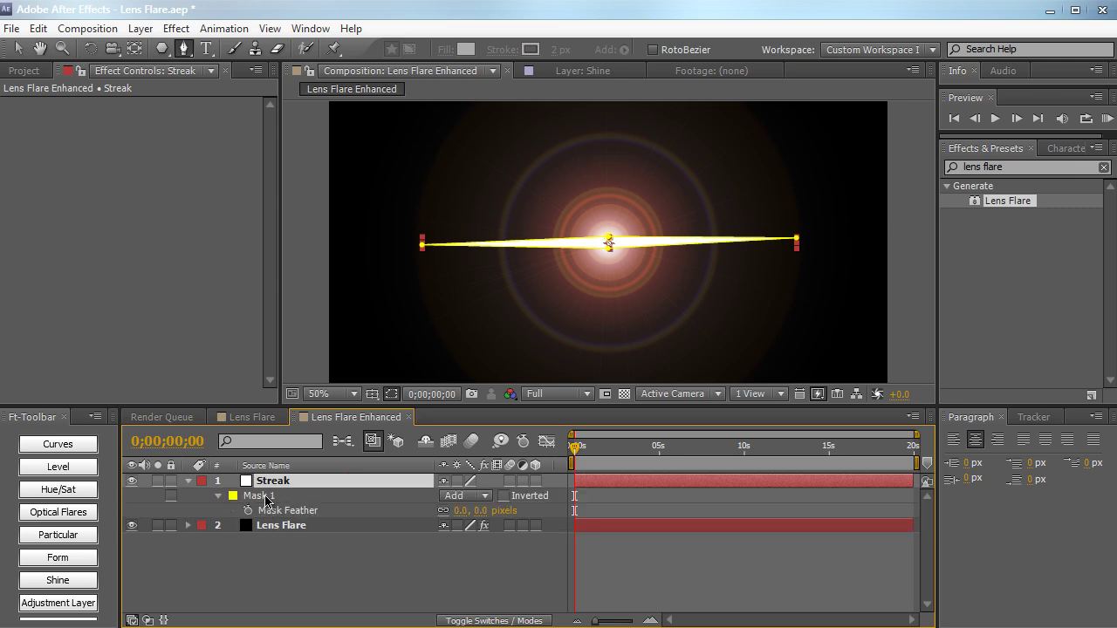
click(272, 496)
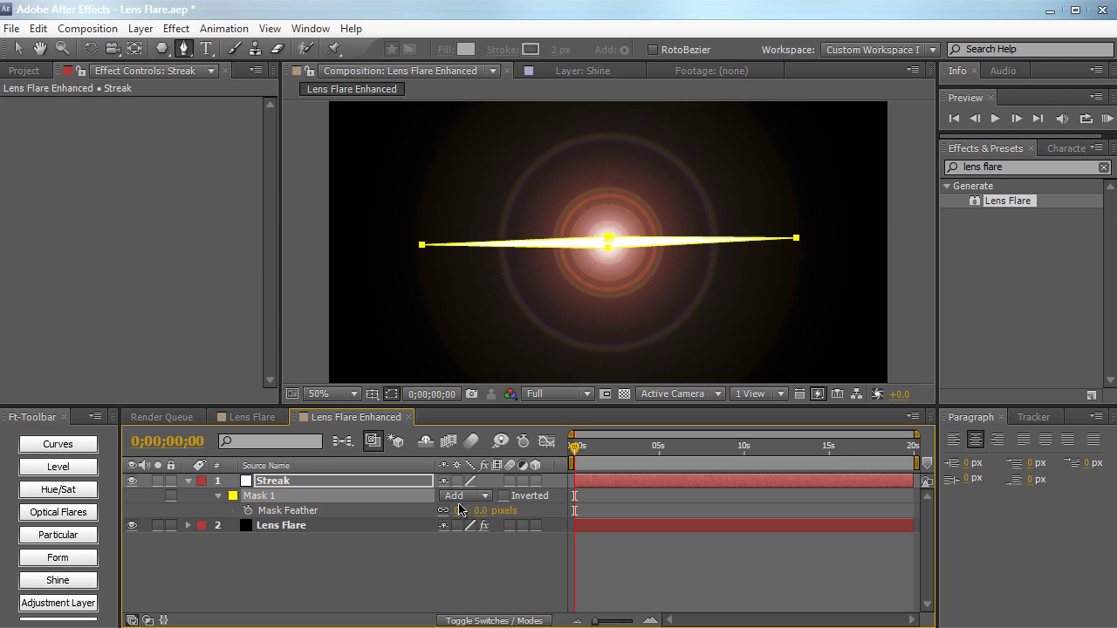
drag(460, 510, 477, 515)
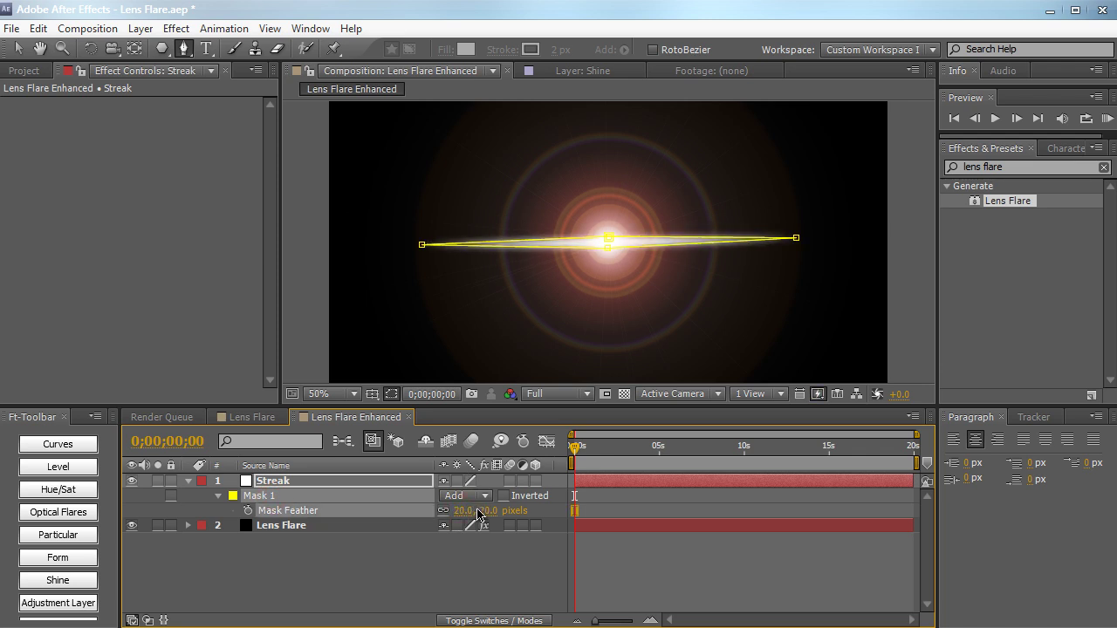
key(ctrl+shift+h)
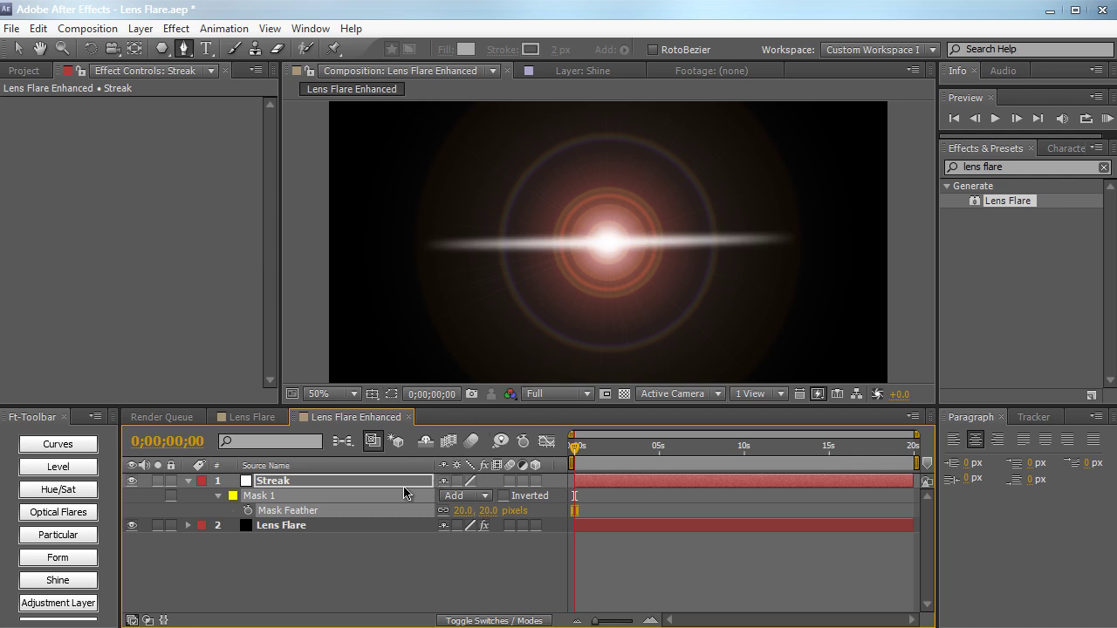
key(ctrl+shift+h)
key(ctrl+shift+h)
key(ctrl+shift+h)
key(ctrl+shift+h)
mouse_move(460, 510)
mouse_down()
mouse_move(478, 510)
mouse_move(458, 511)
mouse_up()
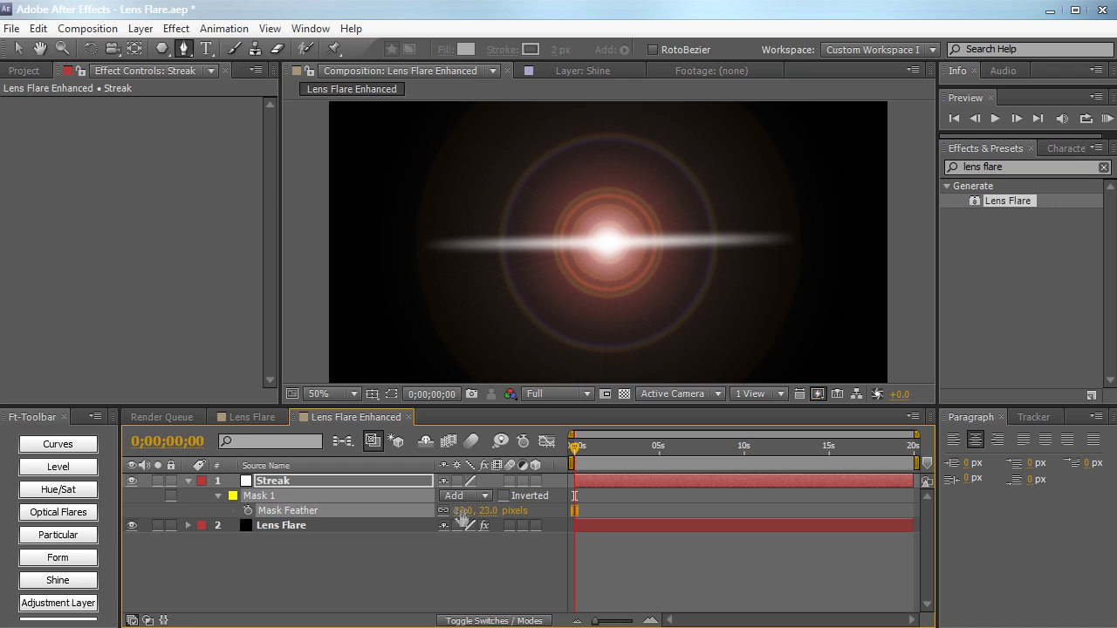
Step: Set the Streak layer's opacity to 64% and its blending mode to Add
key(t)
mouse_move(449, 496)
mouse_down()
mouse_move(417, 497)
mouse_move(426, 502)
mouse_up()
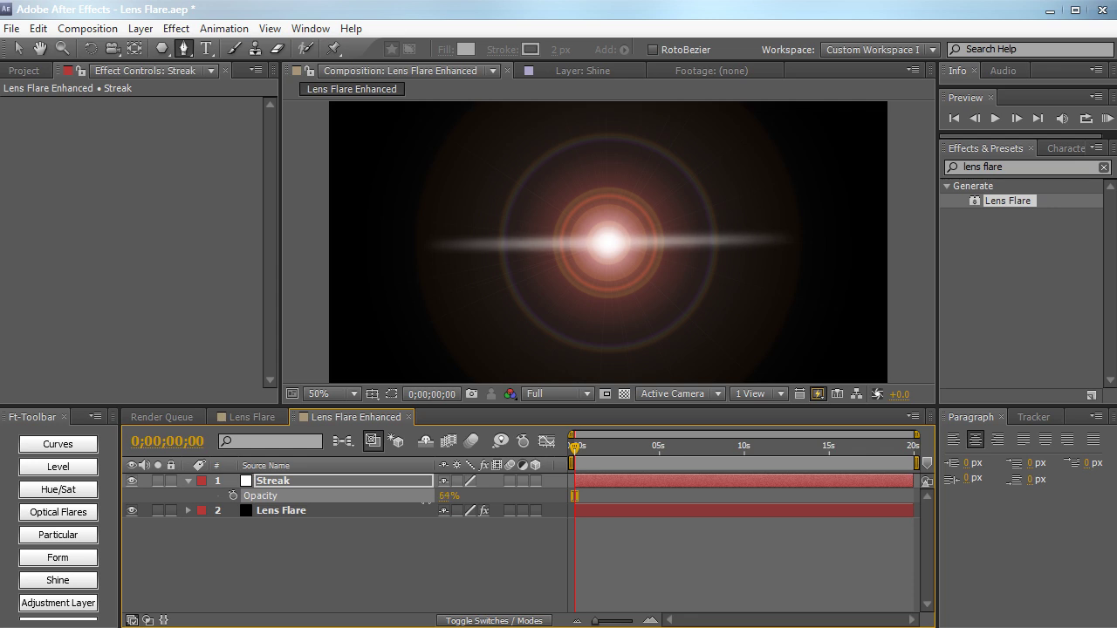
click(496, 620)
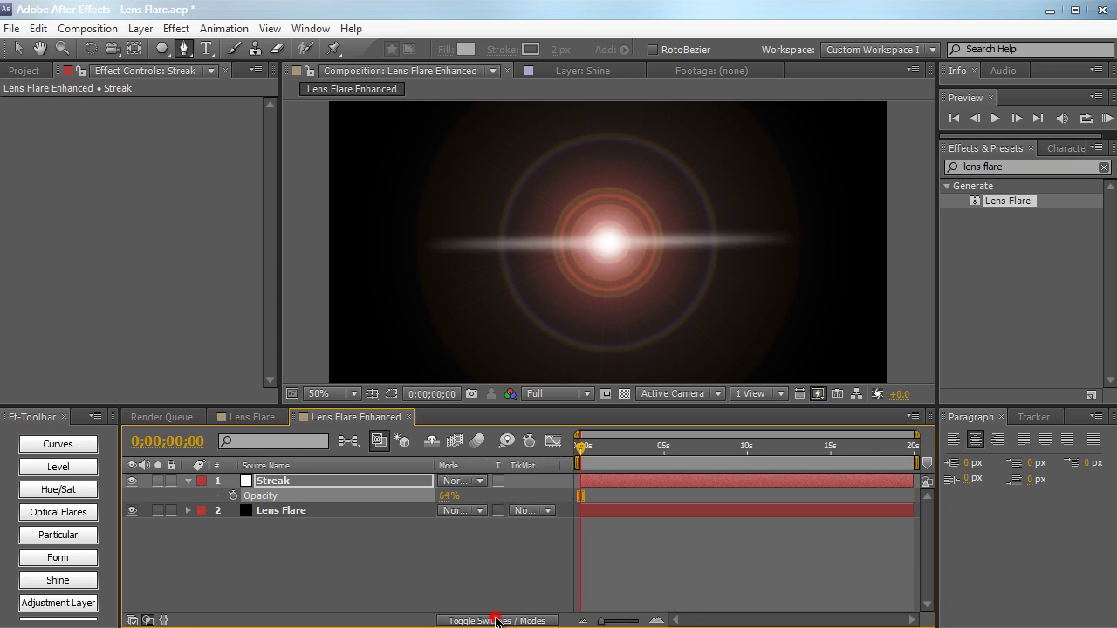
click(463, 481)
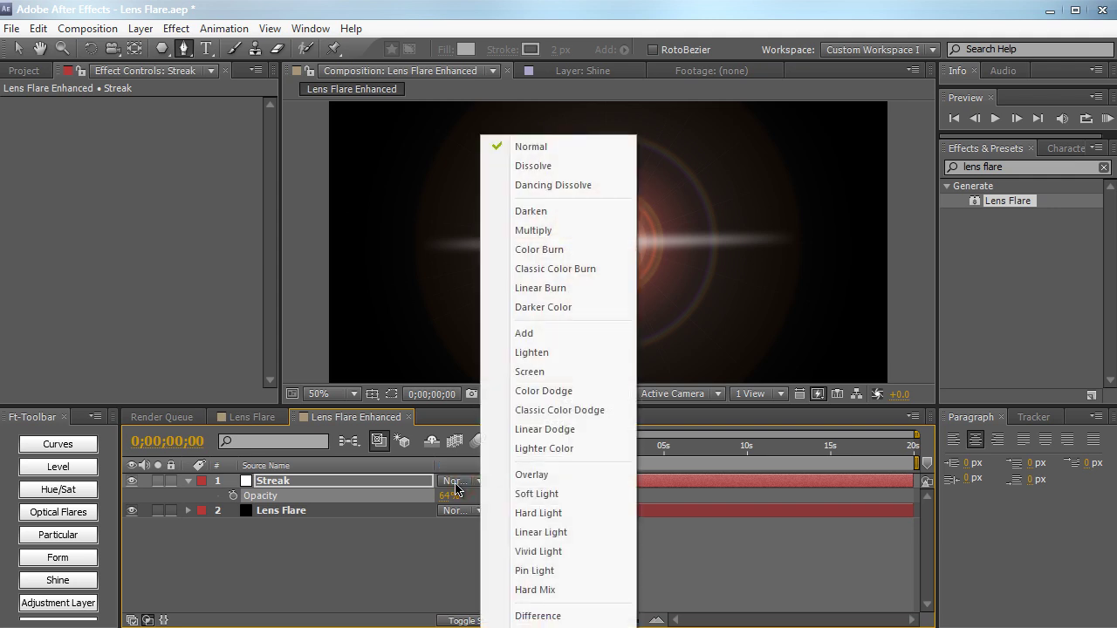
click(565, 331)
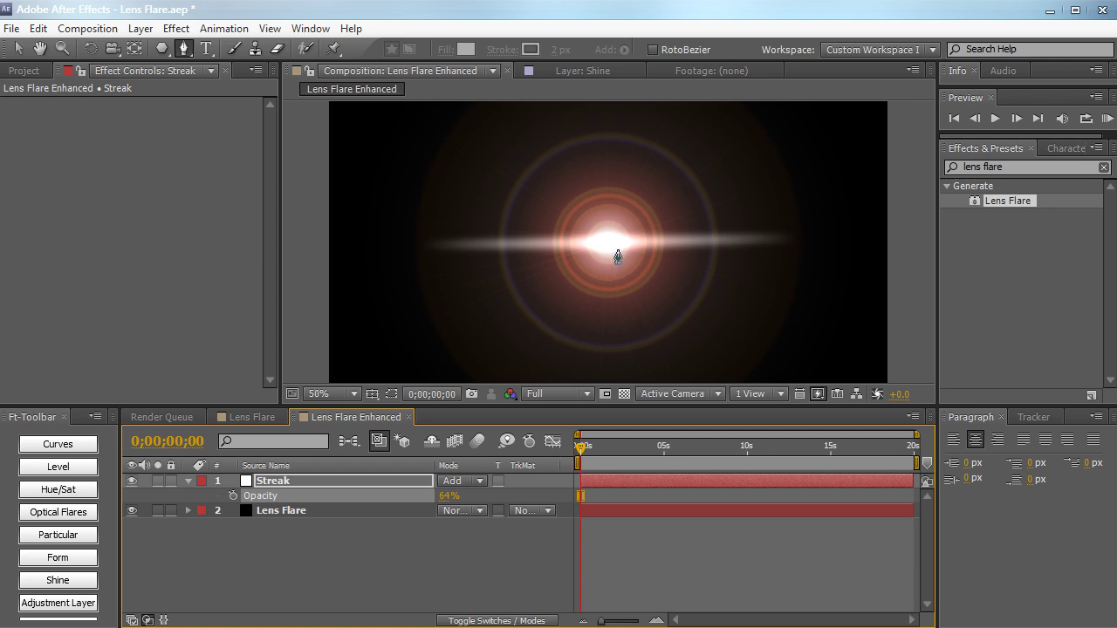
Step: Slim the middle of the Streak mask by moving its upper and lower center points slightly toward each other
click(21, 47)
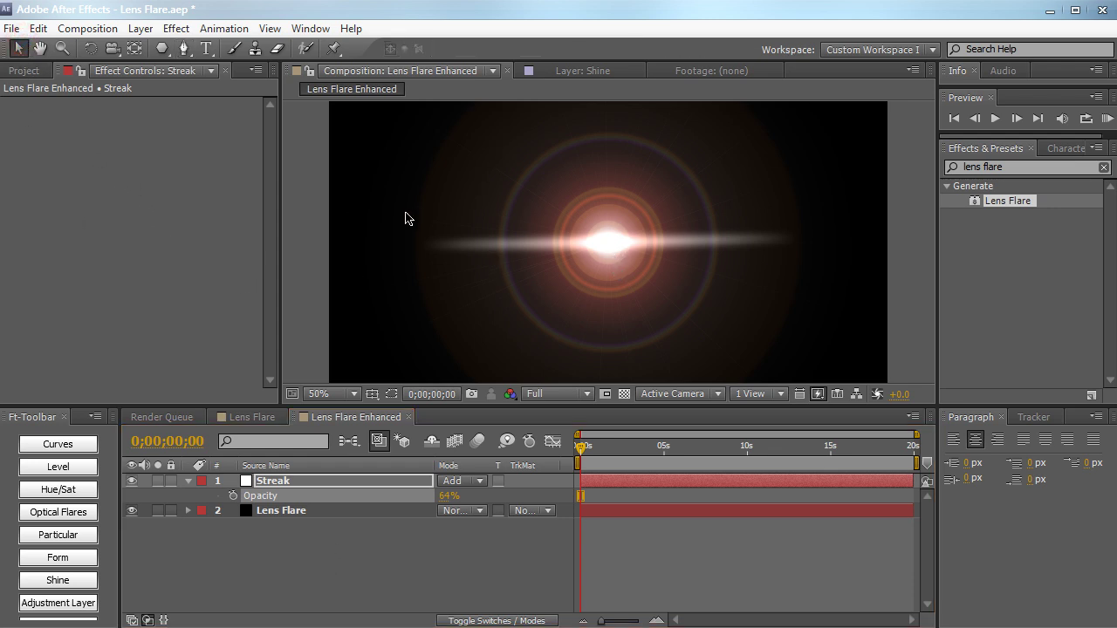
click(395, 541)
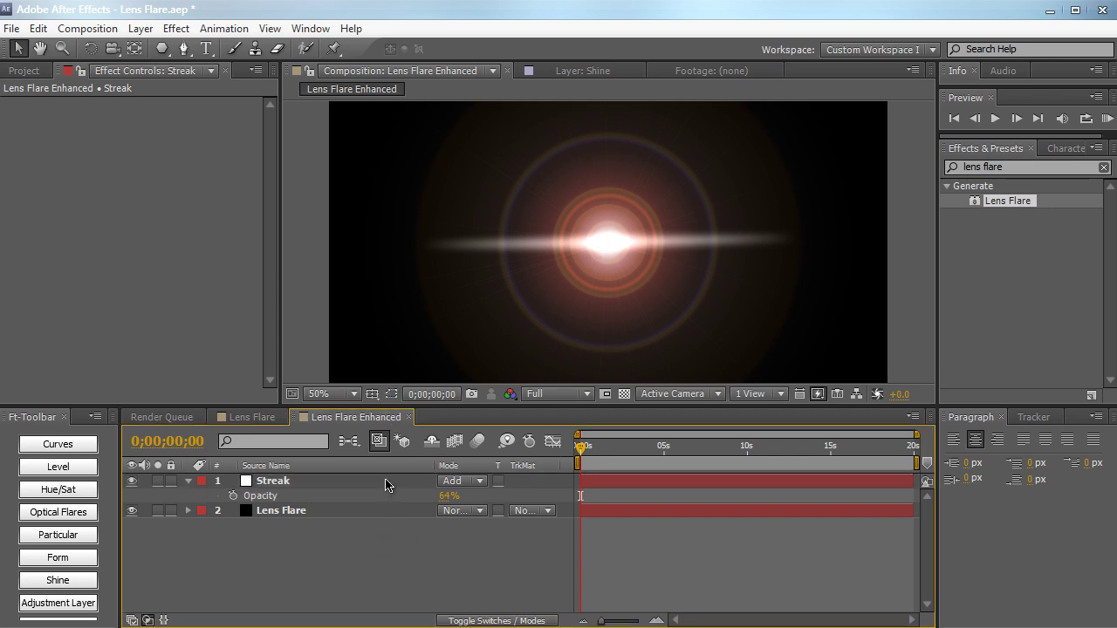
click(387, 481)
key(m)
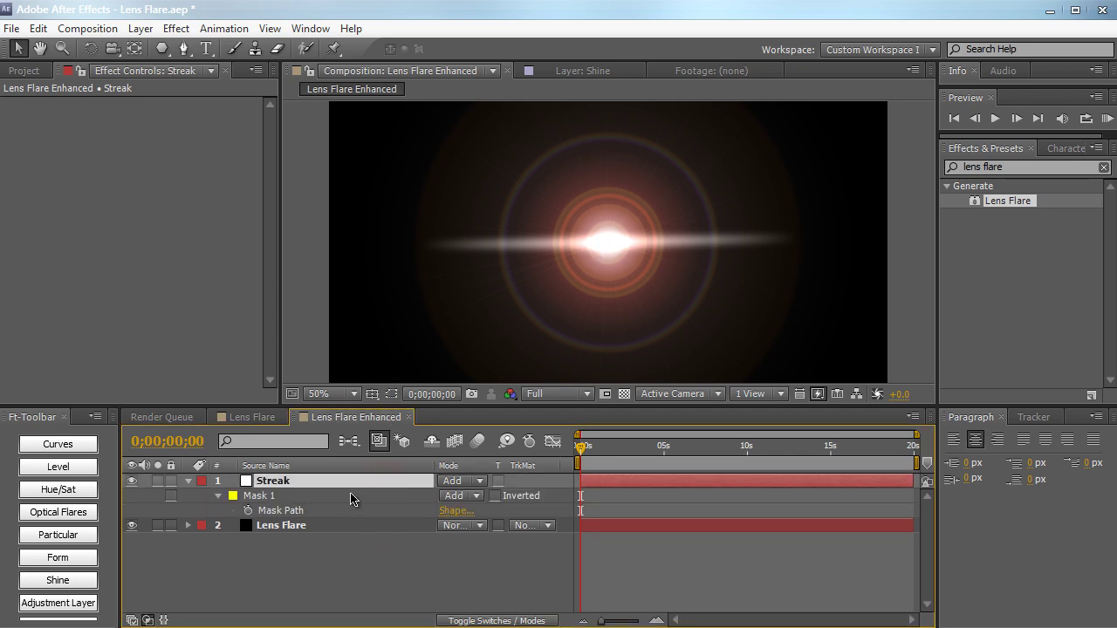
click(351, 497)
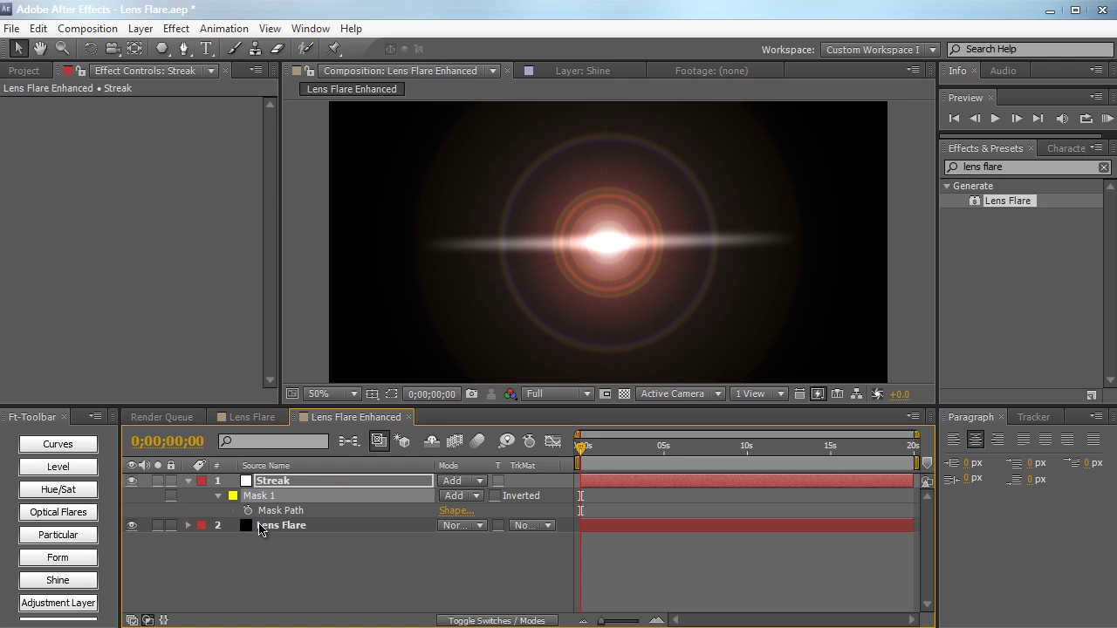
click(297, 511)
scroll(624, 274, up, 4)
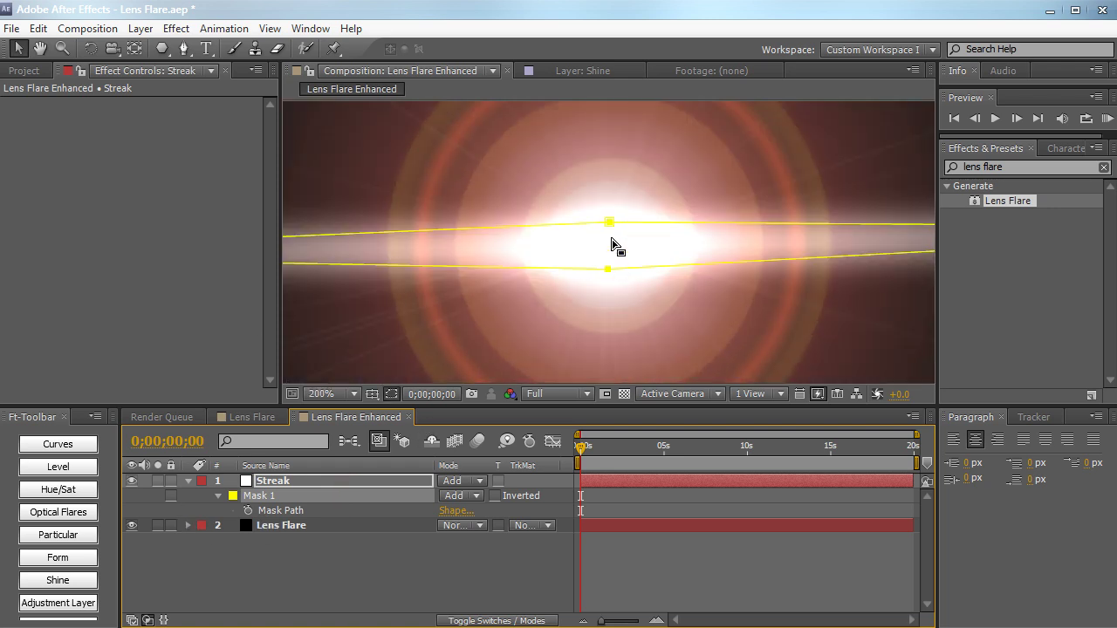
drag(607, 269, 607, 265)
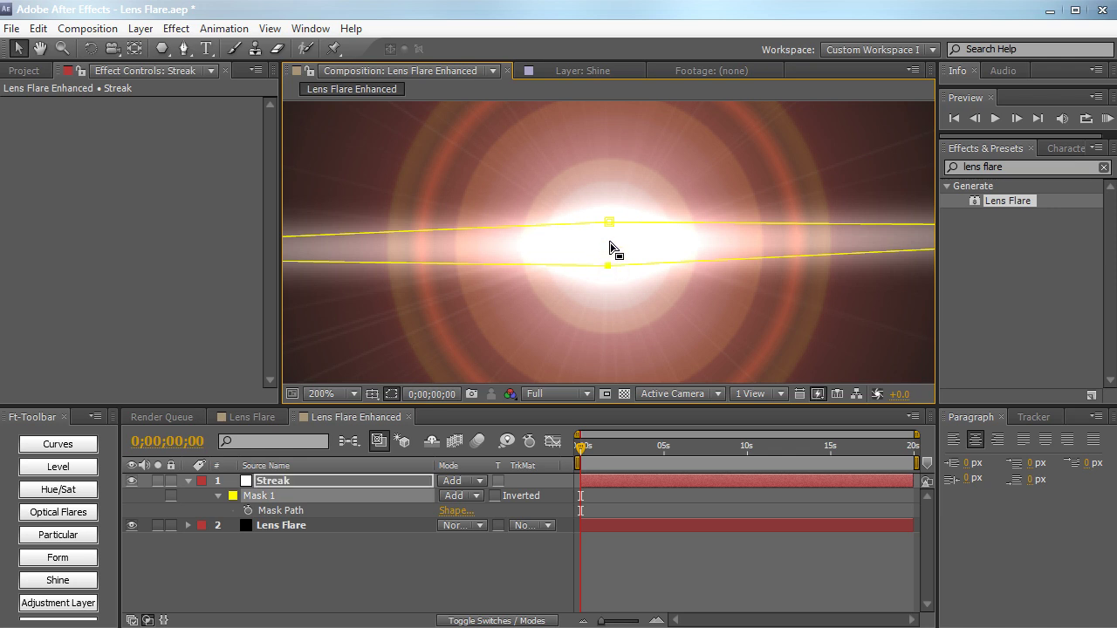
drag(610, 220, 611, 224)
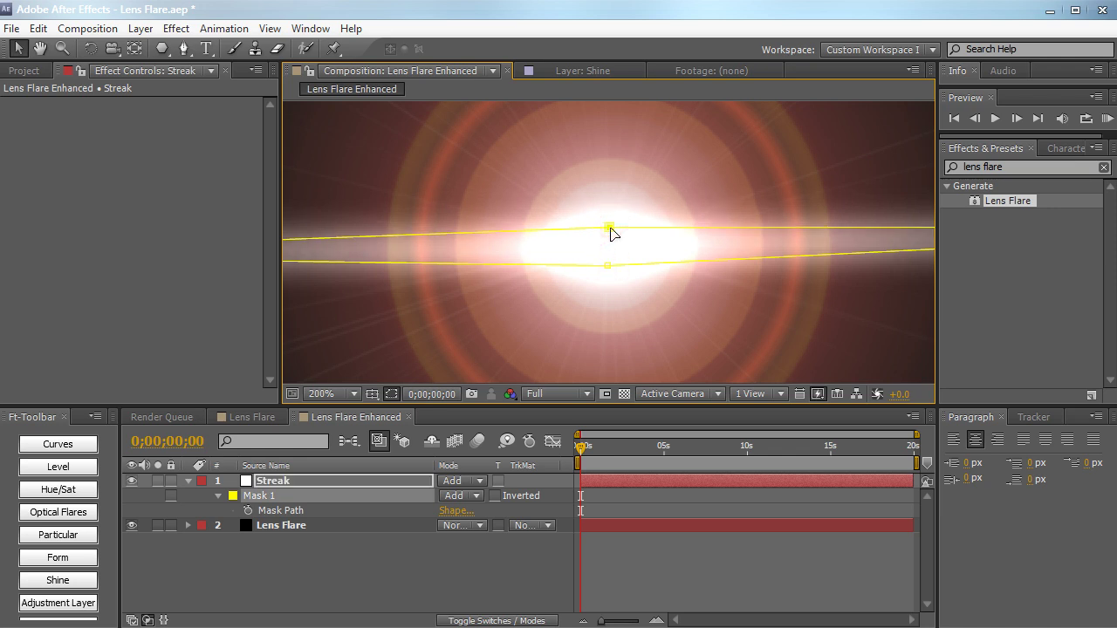
scroll(611, 229, down, 2)
click(314, 251)
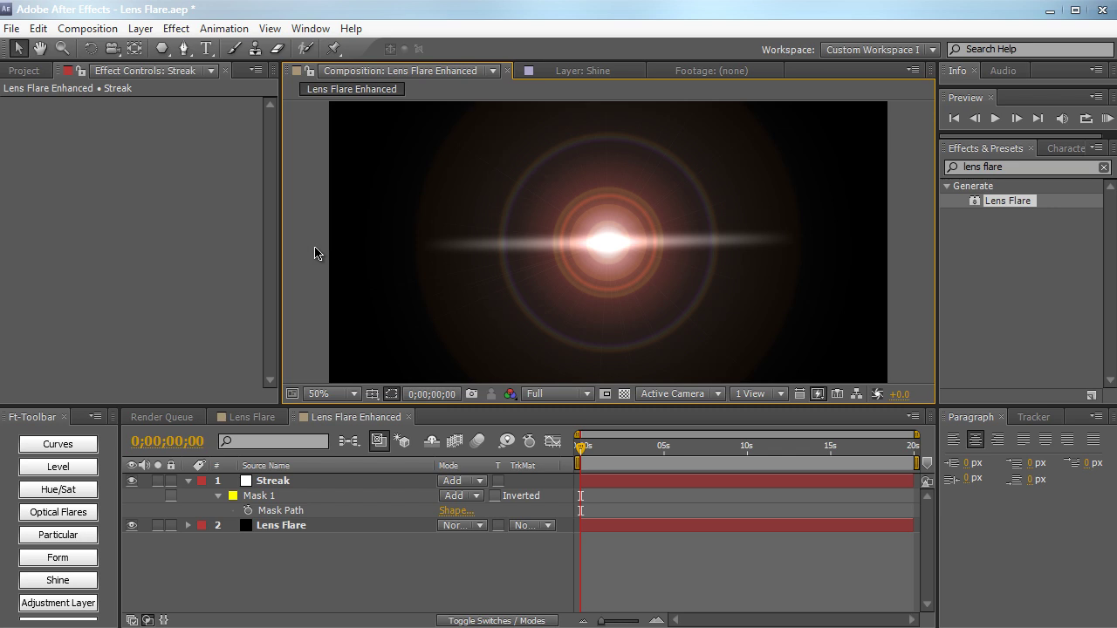
Step: Duplicate the Streak layer and set the copy's rotation to 90°
click(346, 481)
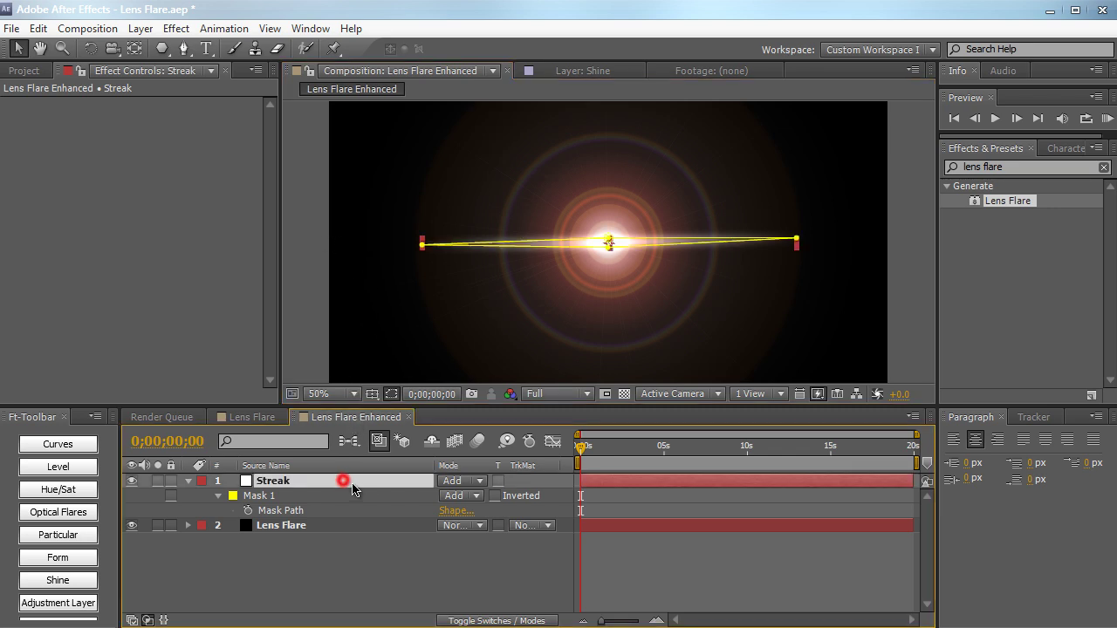
key(ctrl+d)
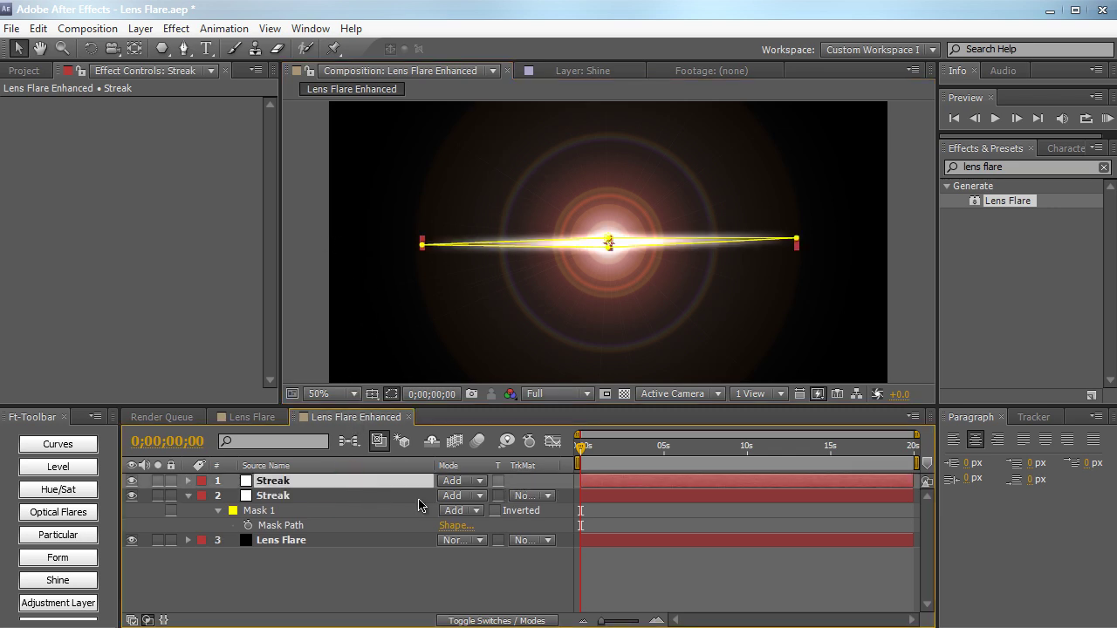
key(r)
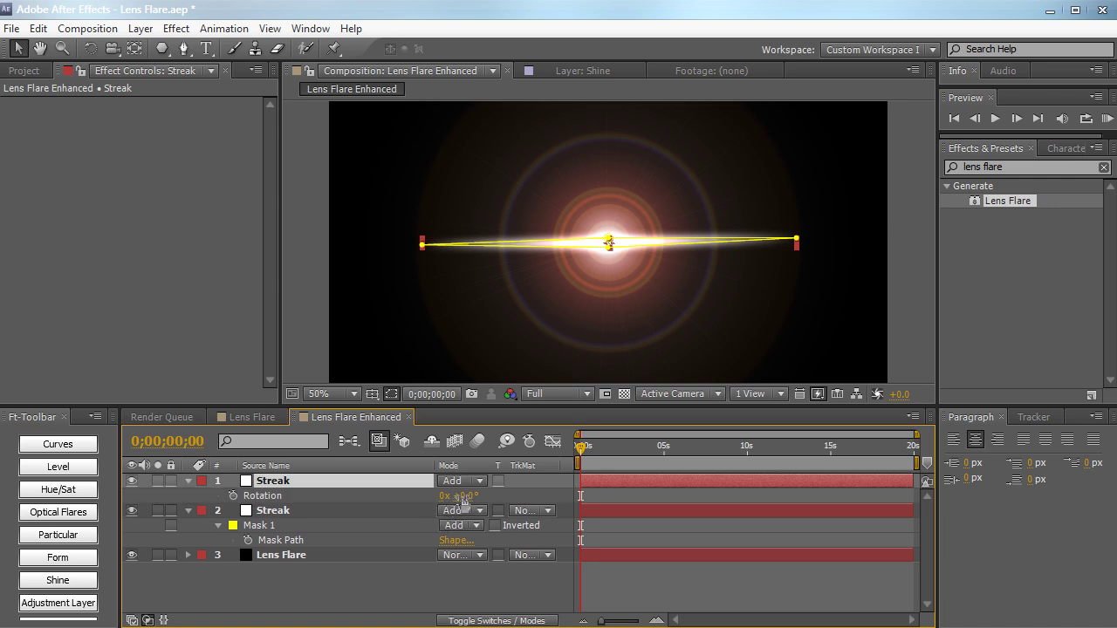
drag(462, 496, 521, 490)
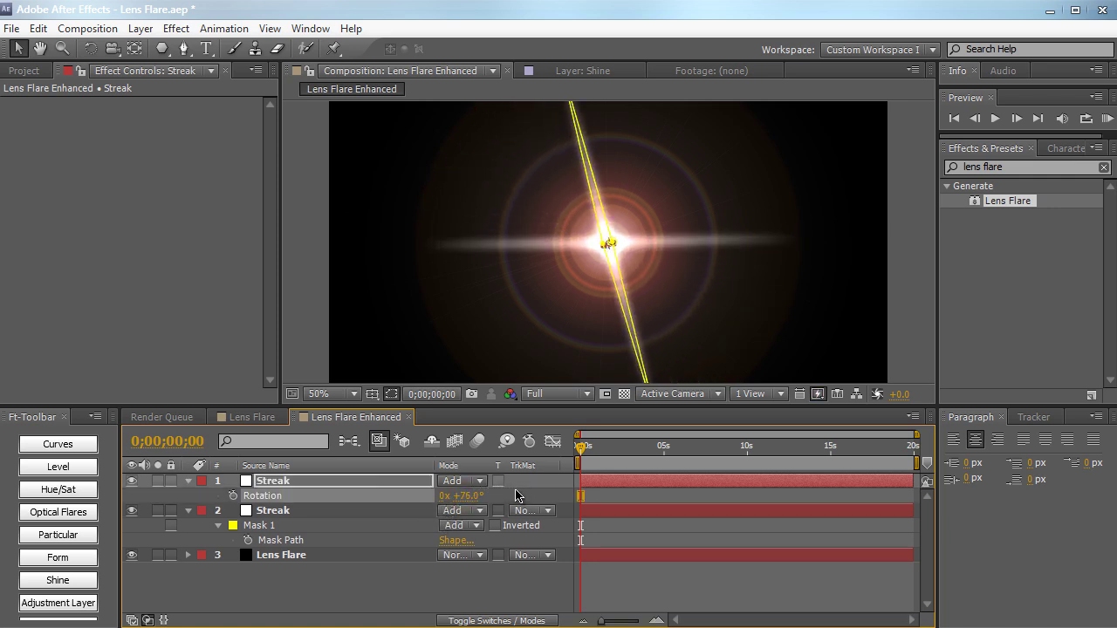
click(467, 496)
text(90)
key(Return)
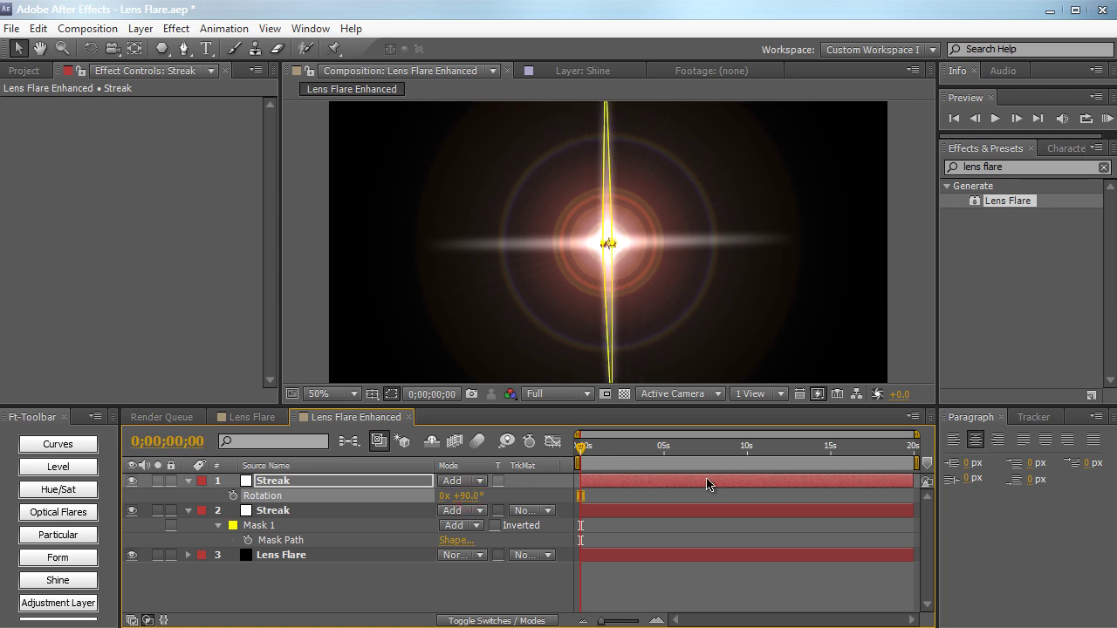
Step: Scale the rotated Streak copy to 40% and deselect it
key(s)
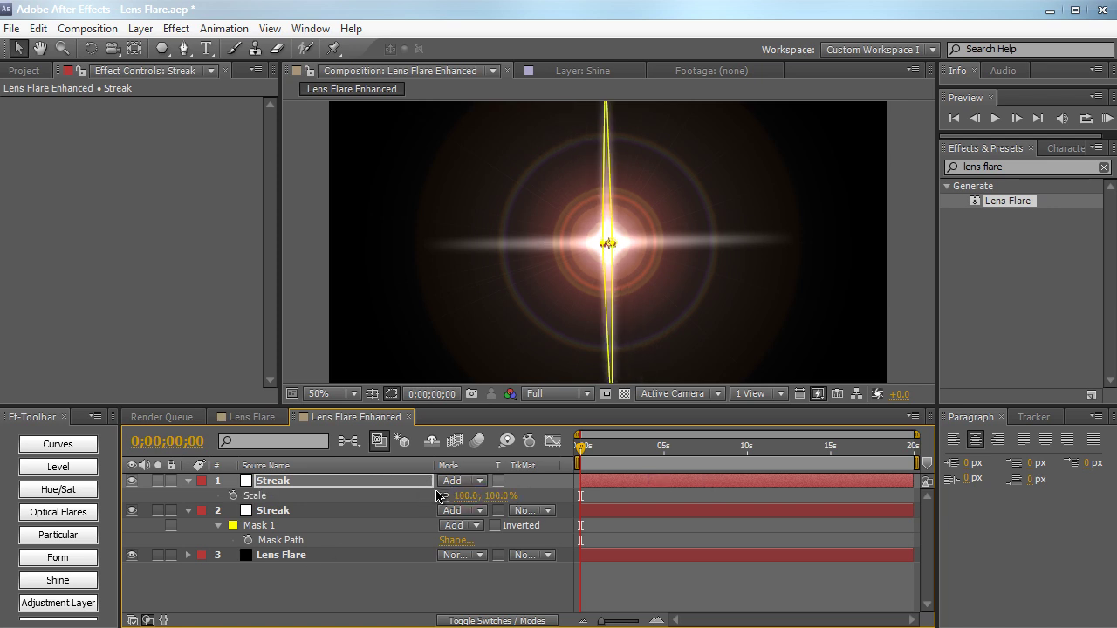
drag(466, 497, 422, 504)
click(319, 349)
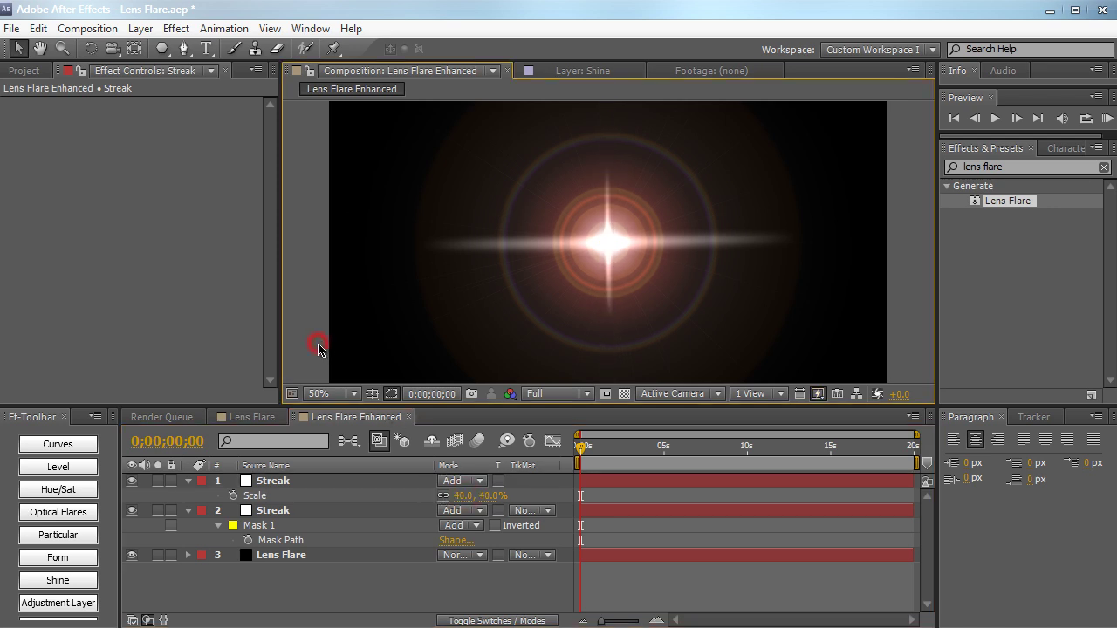
Step: Set the rotated Streak copy's opacity to 30% and its blending mode to Soft Light
click(372, 482)
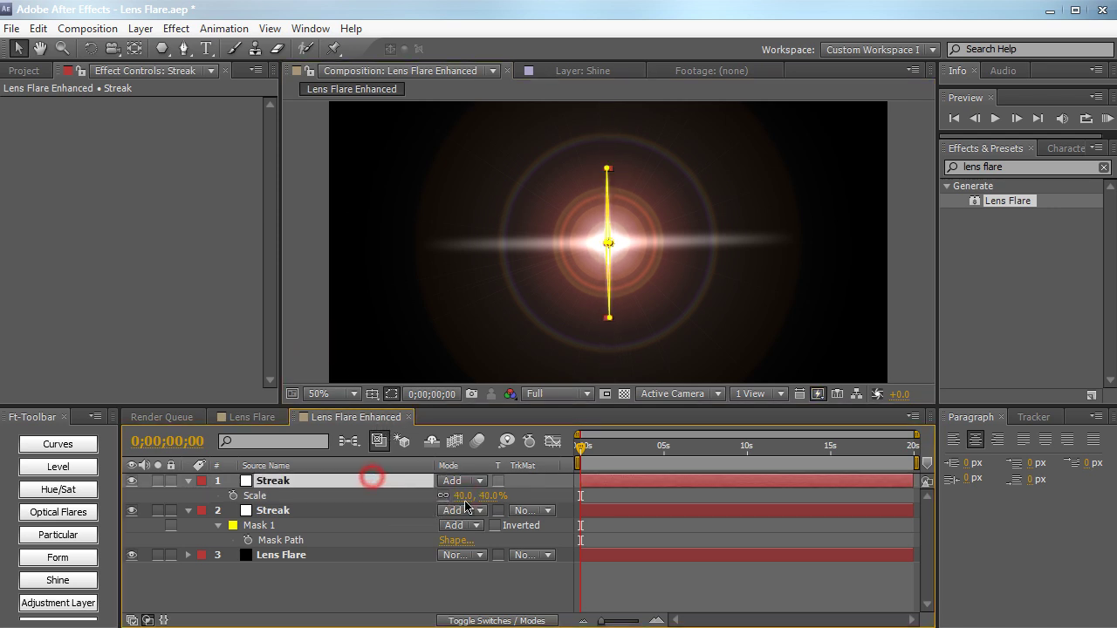
key(t)
click(449, 495)
text(30)
key(Return)
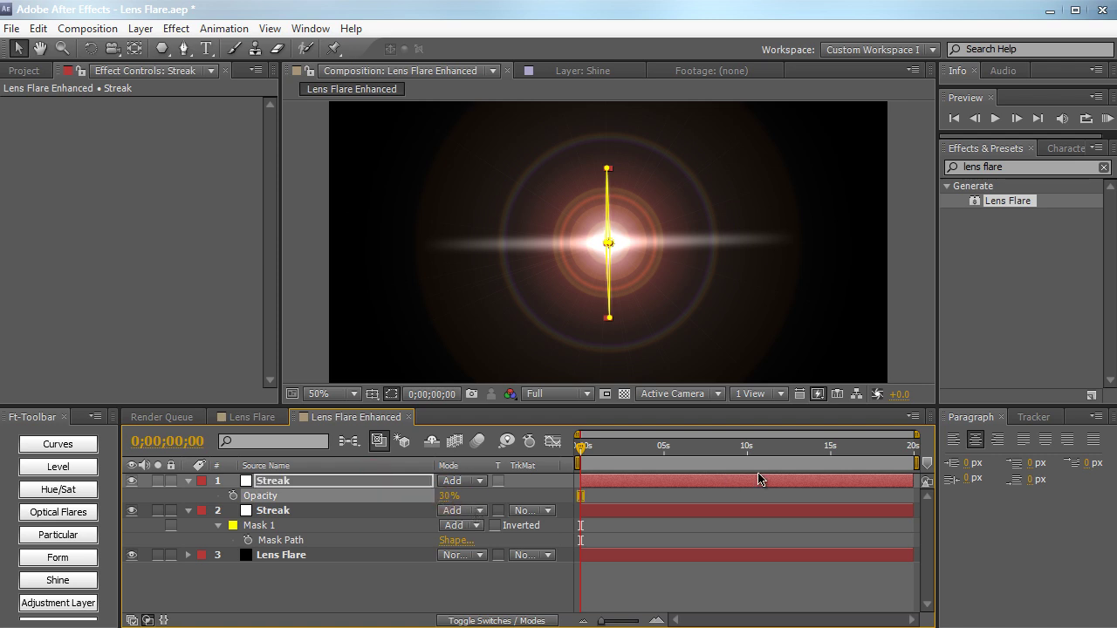
click(461, 480)
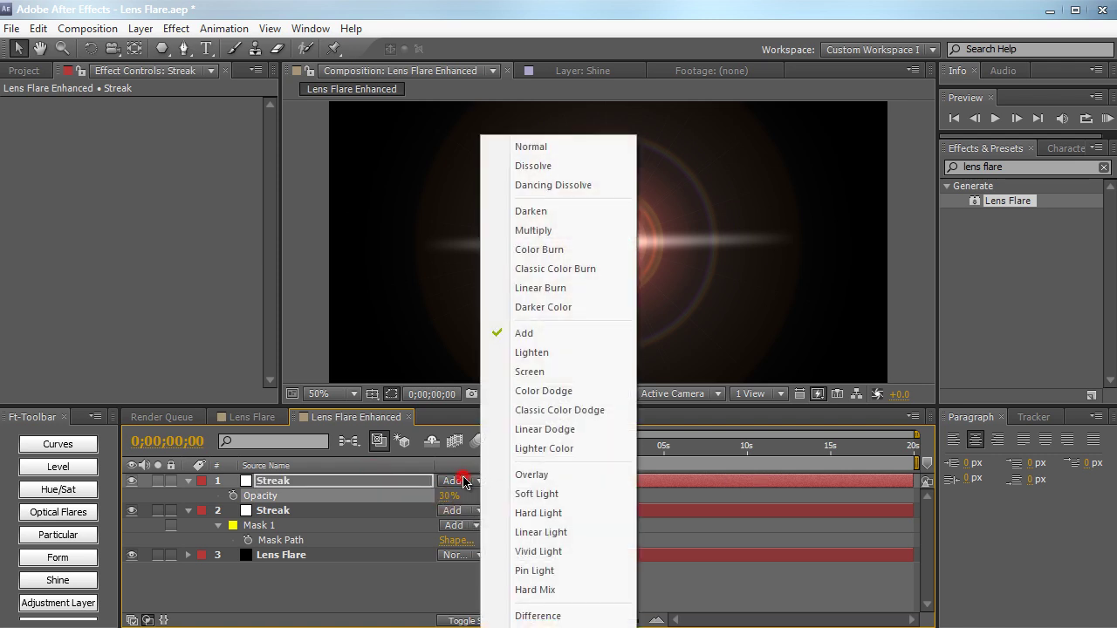
click(537, 494)
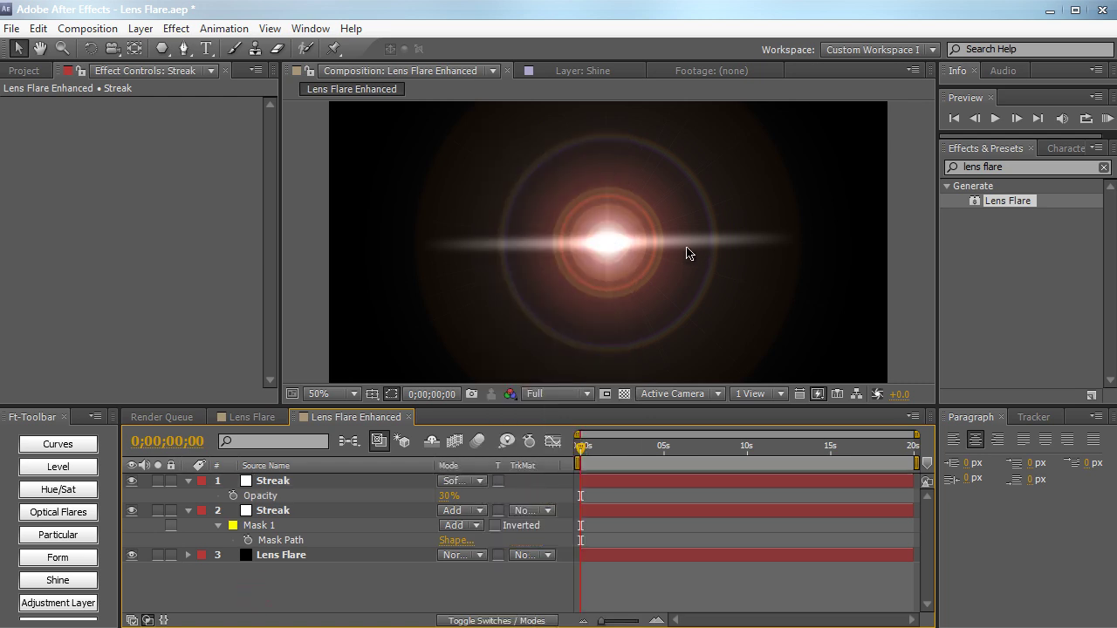
Step: Scale the rotated Streak copy to 28% and deselect it
click(370, 481)
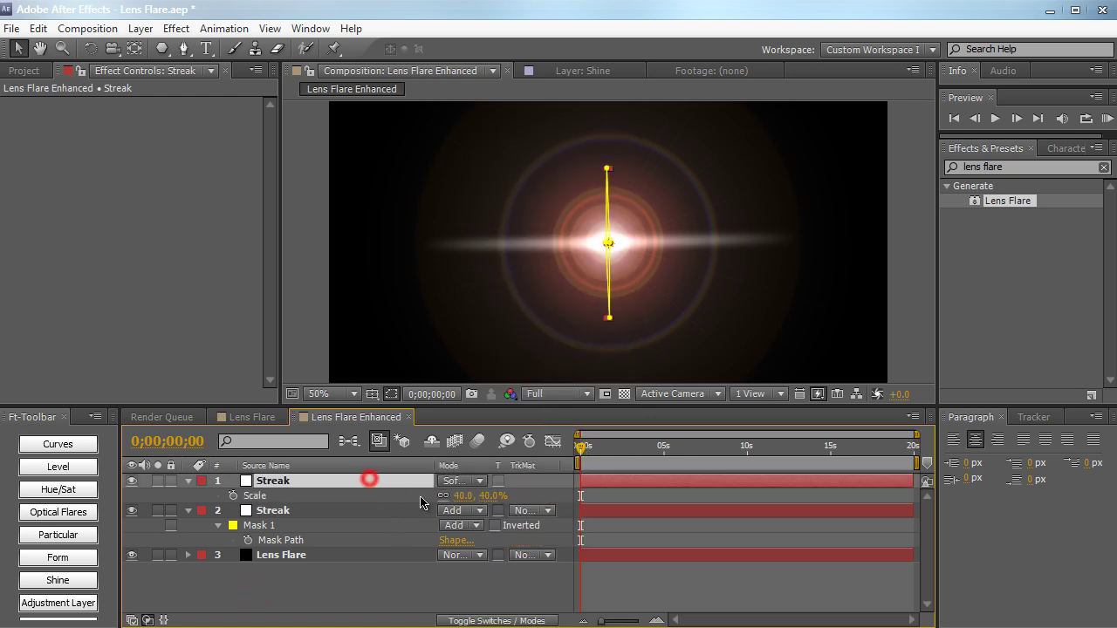
key(s)
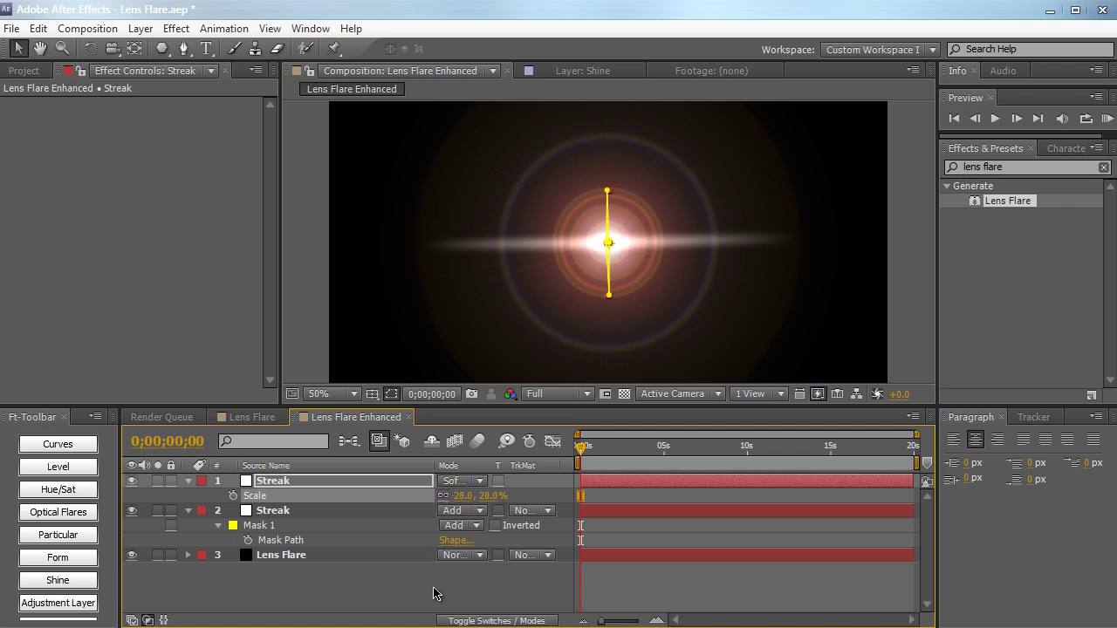
click(436, 592)
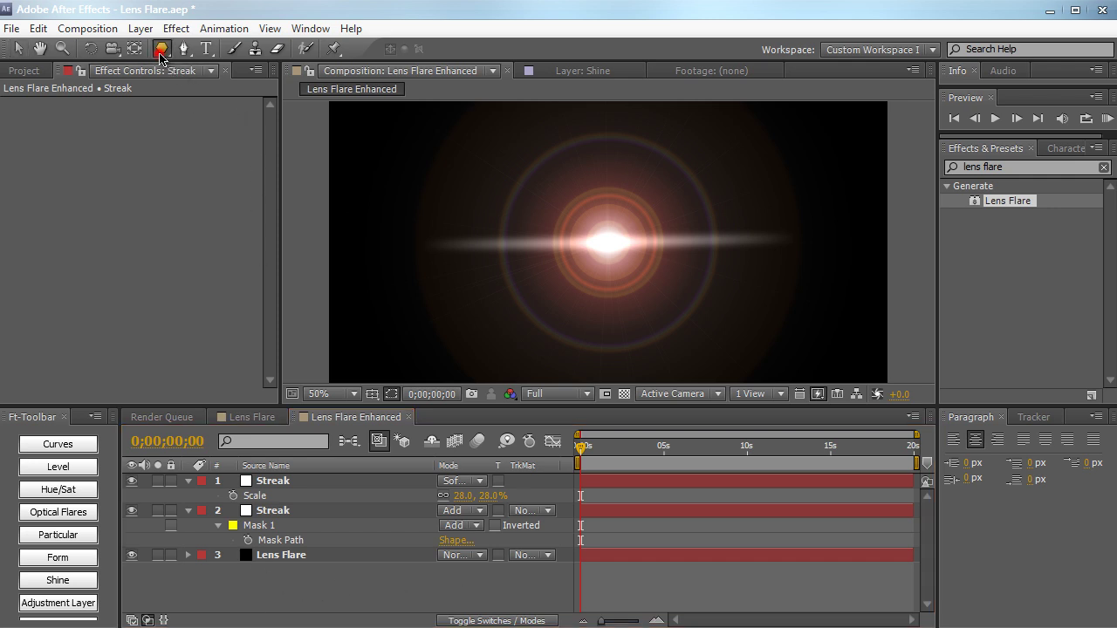
Step: Draw a white five-point star with the Star tool, centered on the flare, with an outer radius of about 120
drag(161, 48, 214, 60)
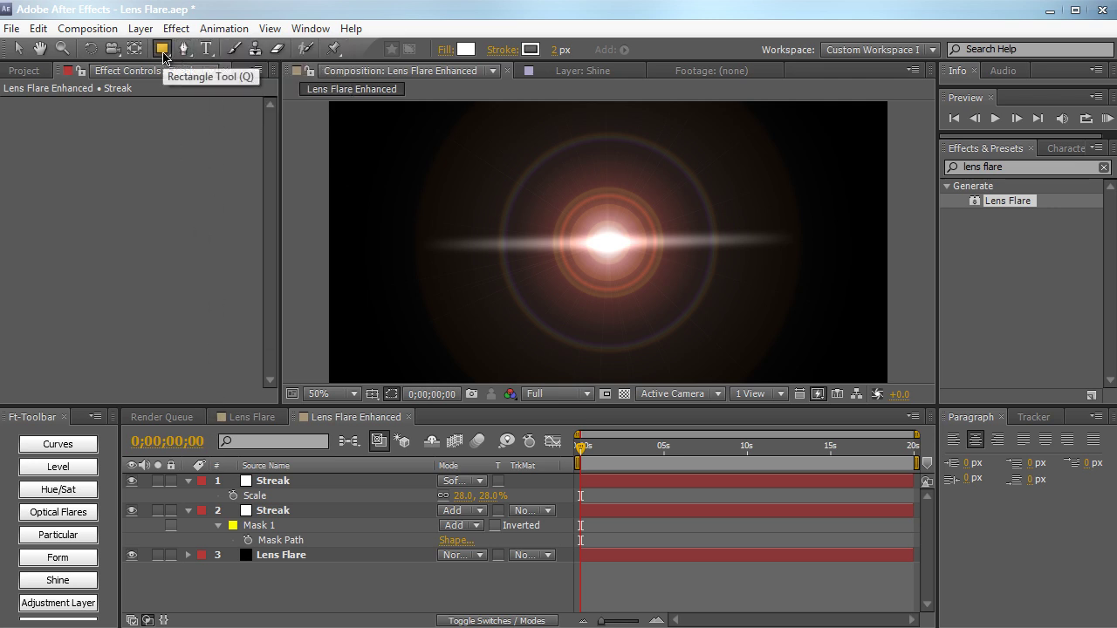
drag(161, 49, 248, 125)
key(slash)
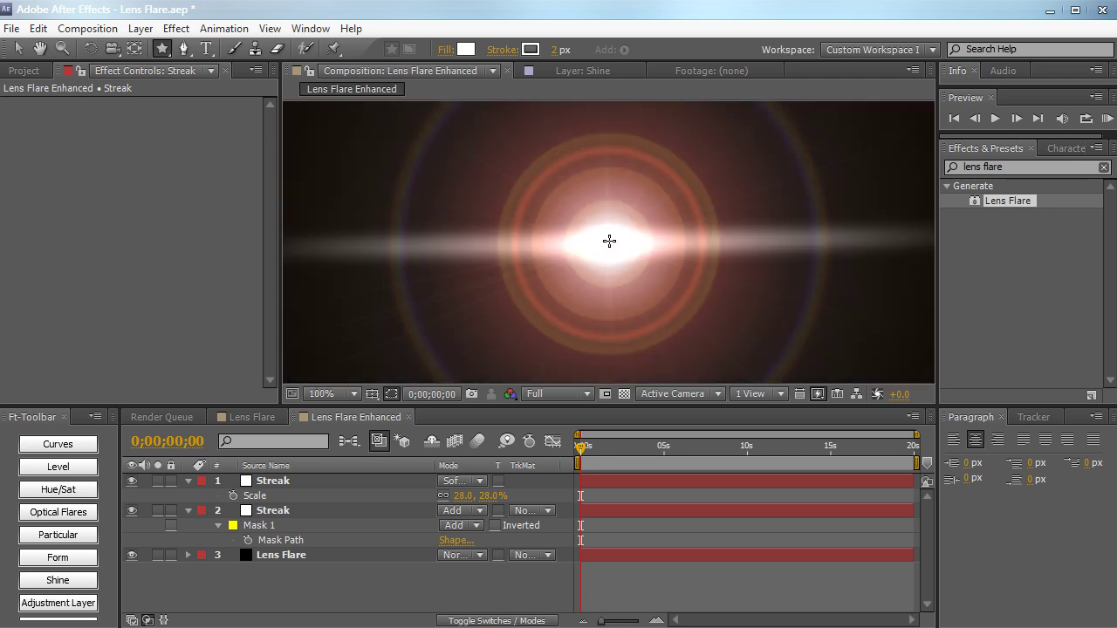
drag(609, 240, 695, 303)
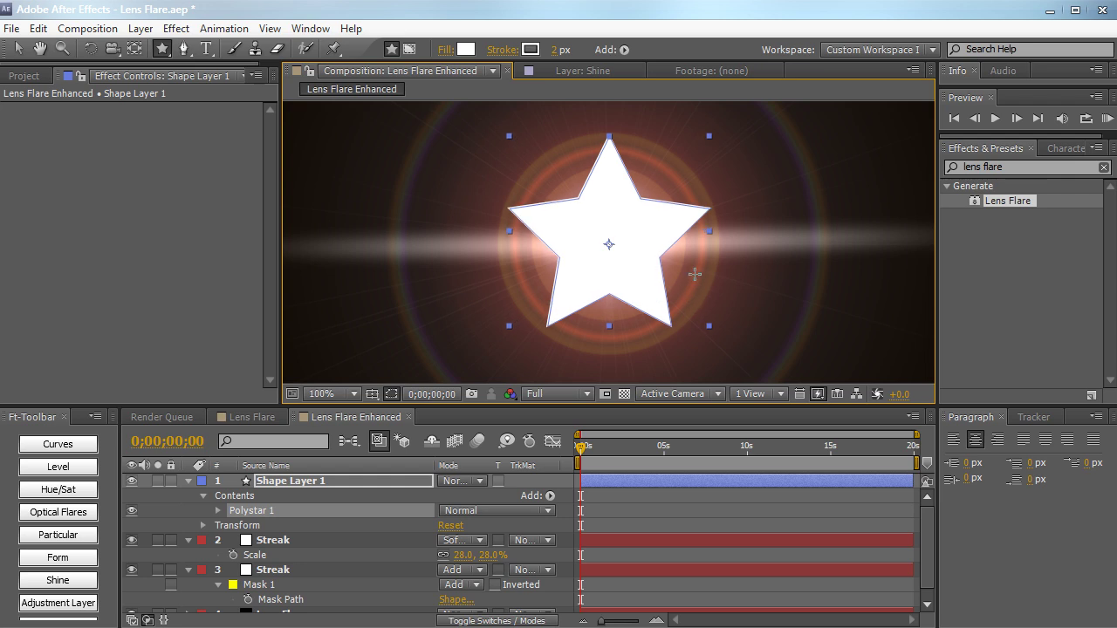
key(comma)
key(comma)
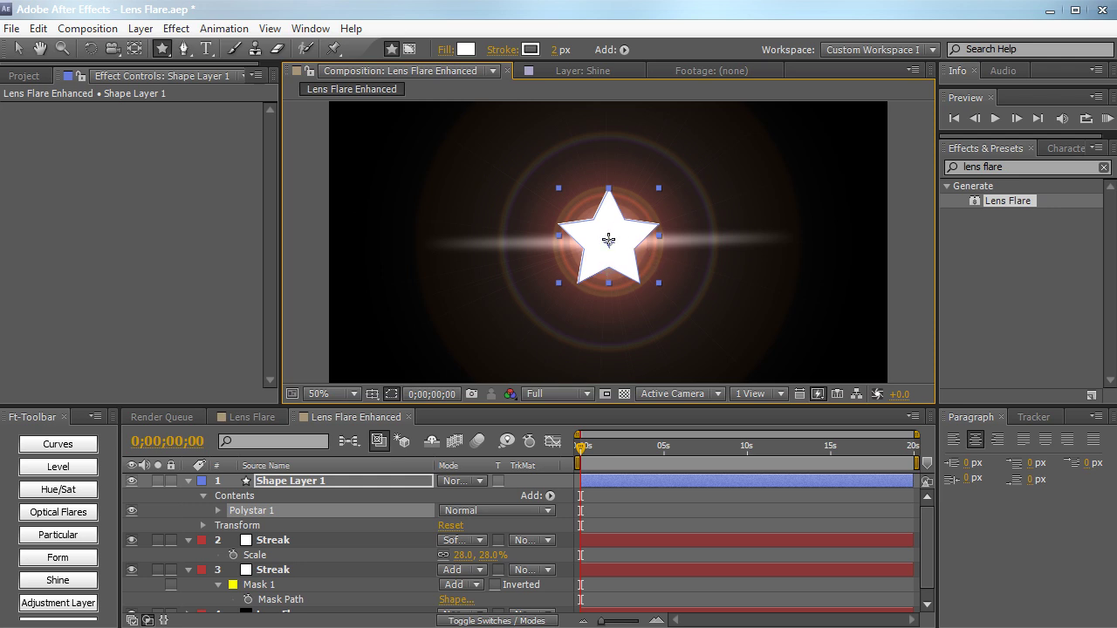
Step: Set the star's Polystar Path to 66 points with an inner radius of 0, and deselect the layer
click(218, 510)
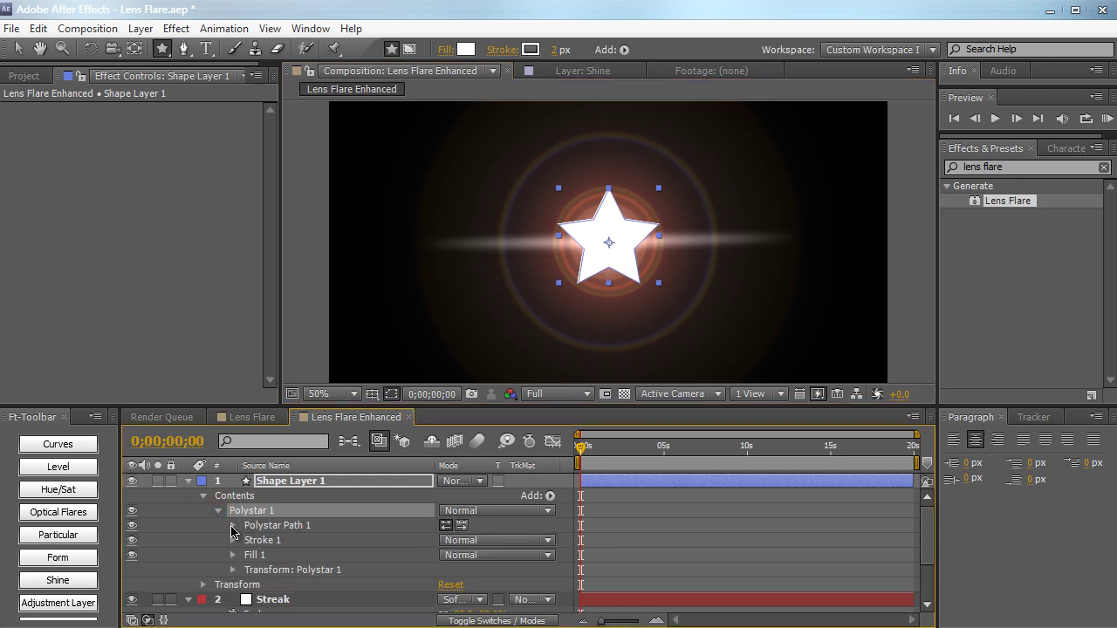
click(232, 526)
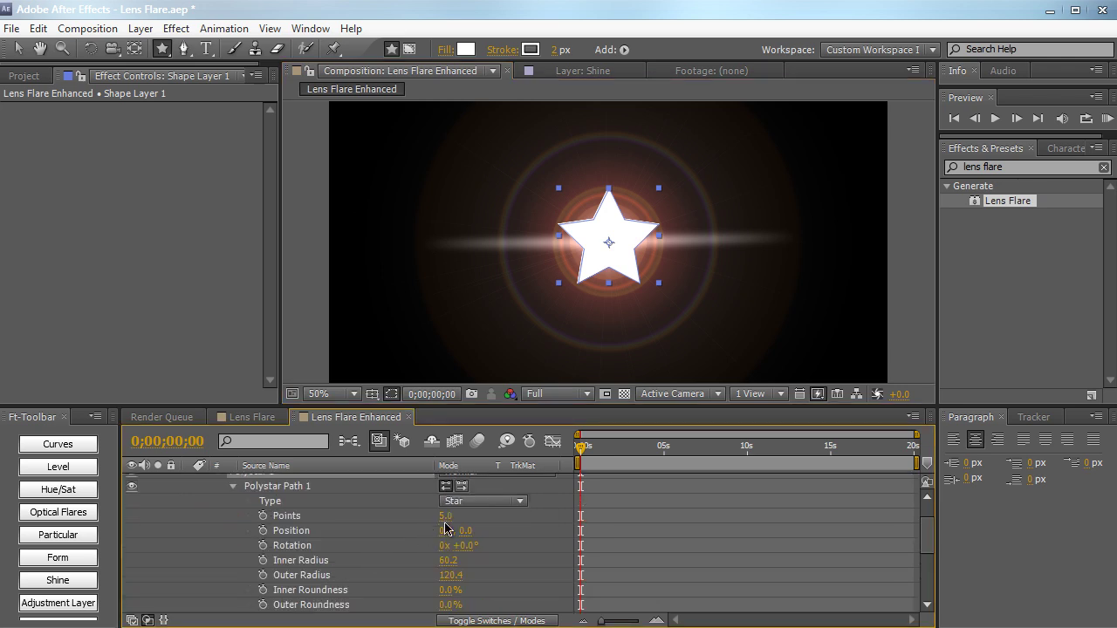
drag(445, 517, 478, 509)
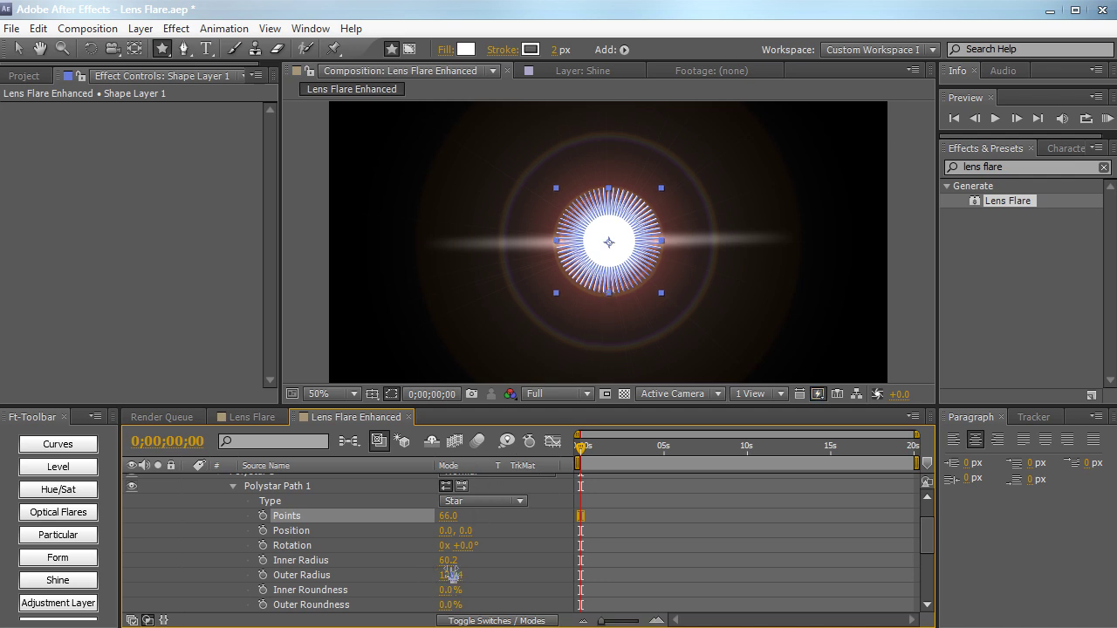
drag(448, 560, 387, 550)
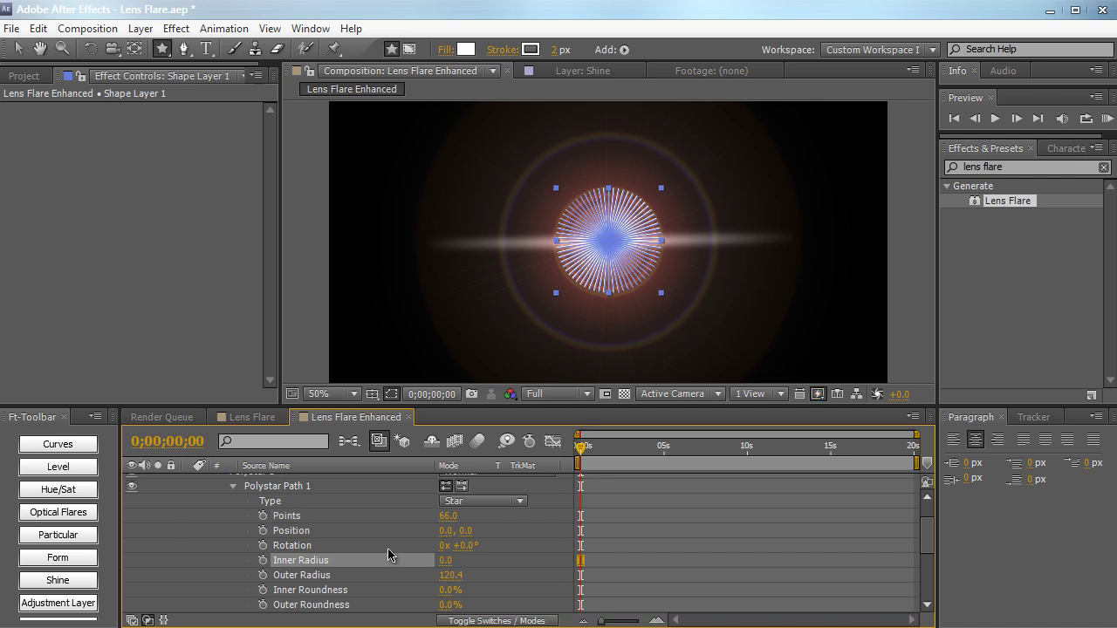
key(v)
click(301, 293)
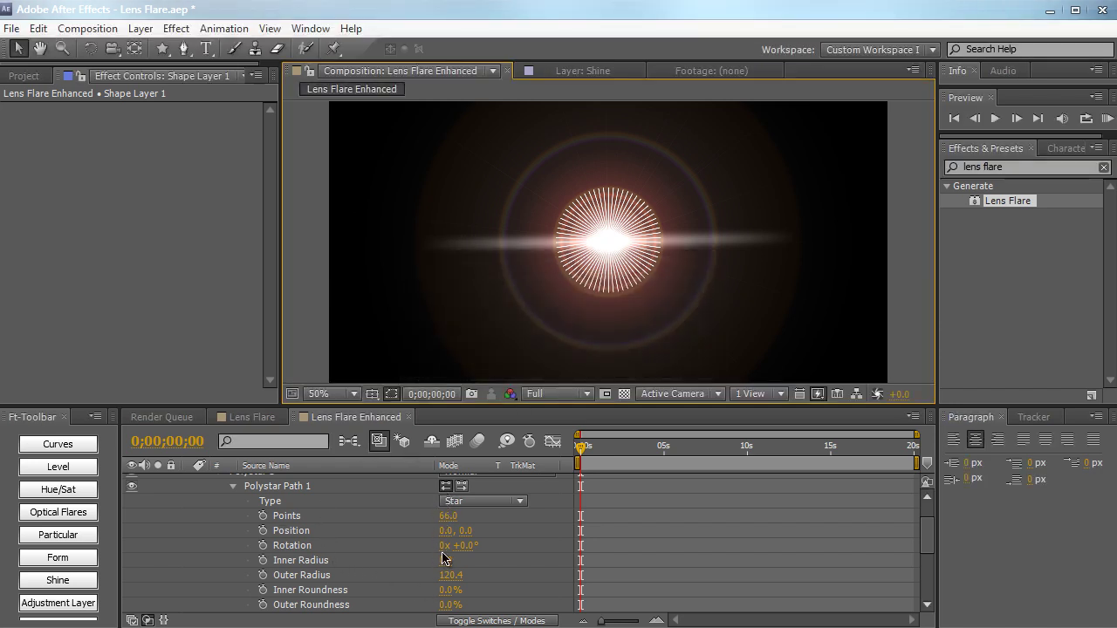
Step: Reduce the opacity of the star shape layer to 13% and deselect it
scroll(442, 560, up, 2)
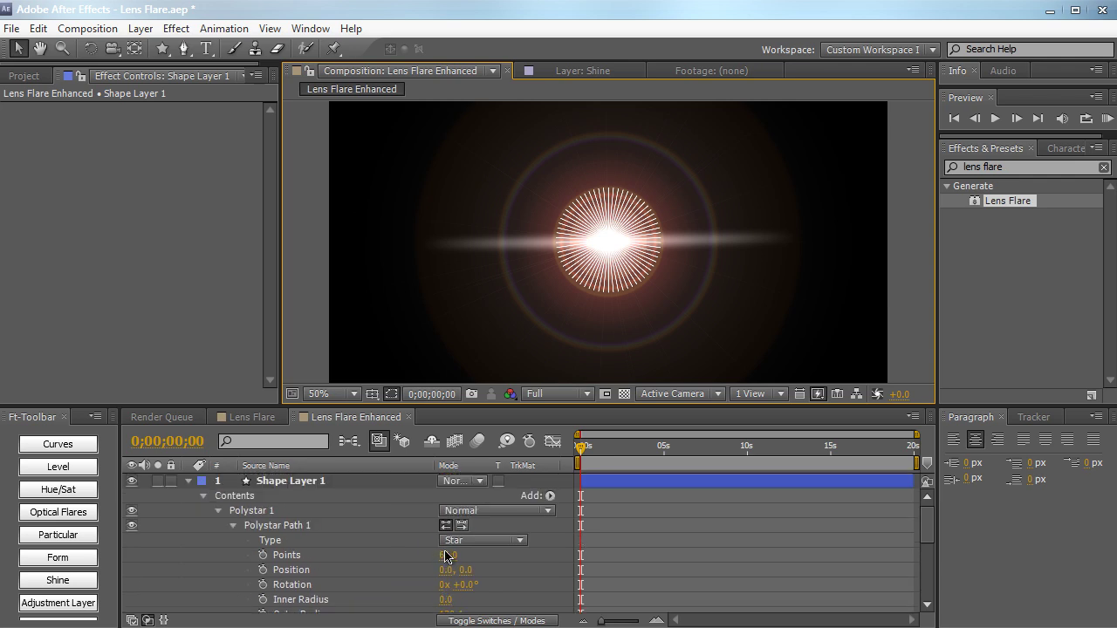
click(399, 482)
key(t)
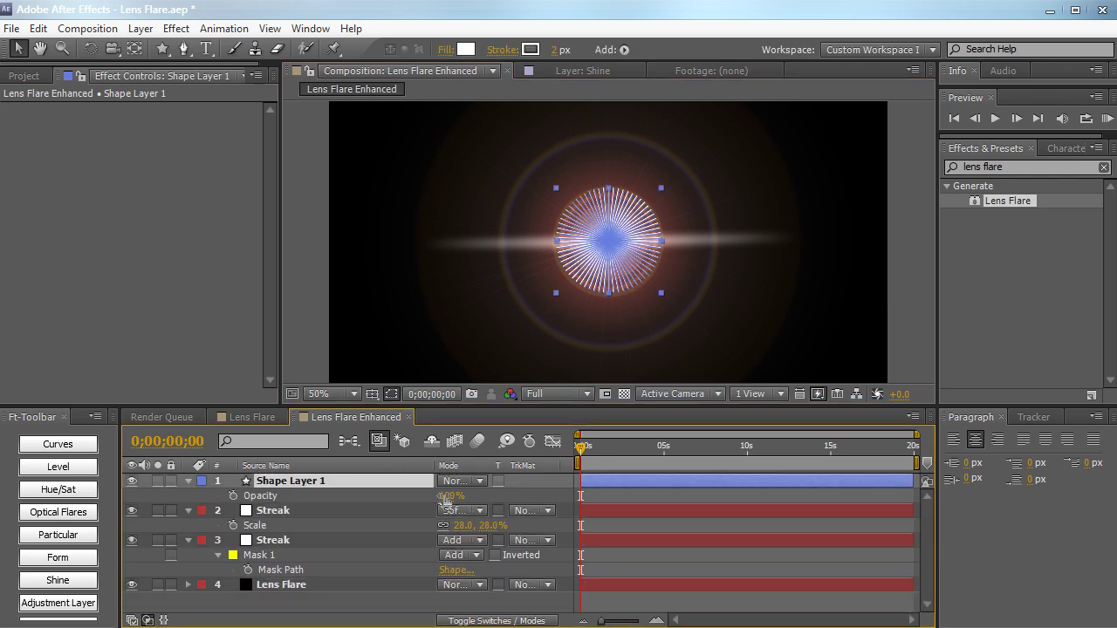
drag(445, 495, 378, 504)
click(323, 373)
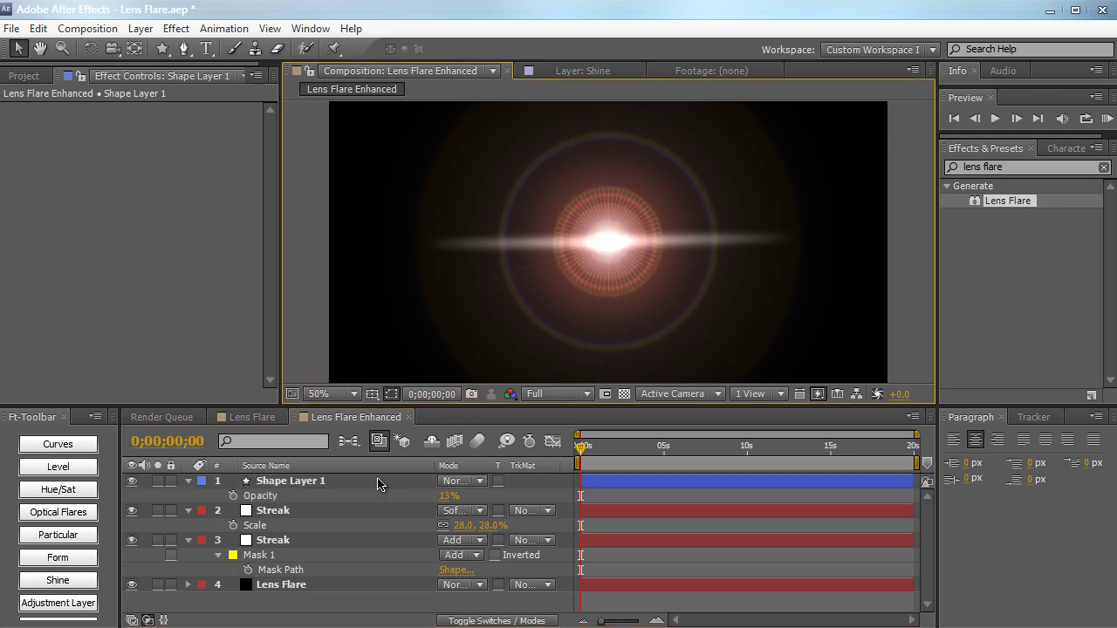
Step: Move the star shape layer directly above the Lens Flare layer and set its blending mode to Add
drag(378, 481, 360, 568)
click(461, 556)
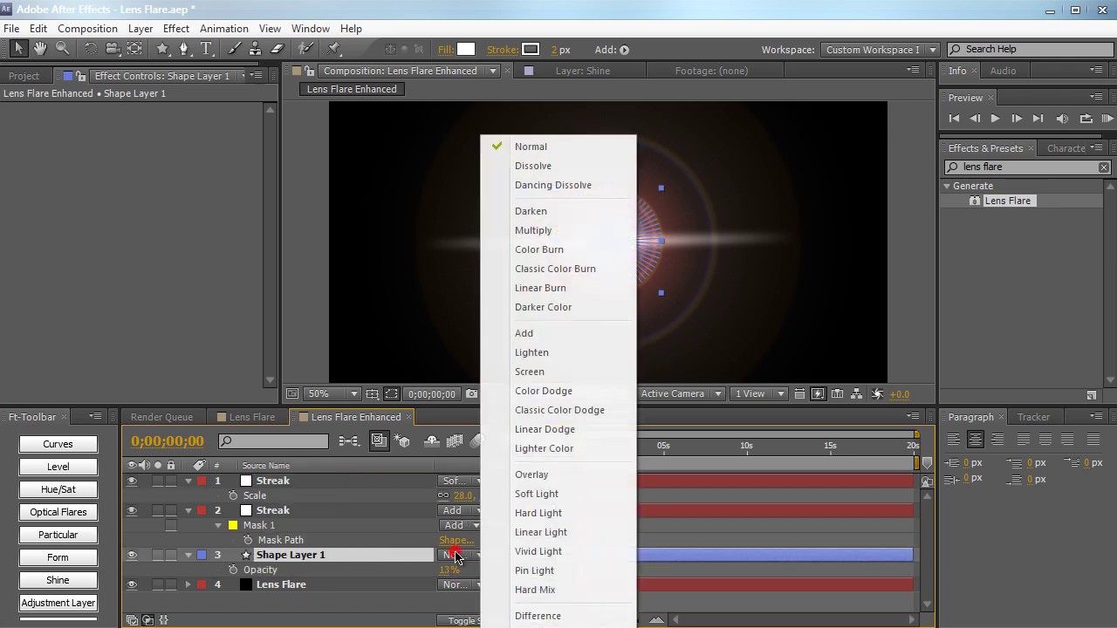
click(535, 334)
click(300, 340)
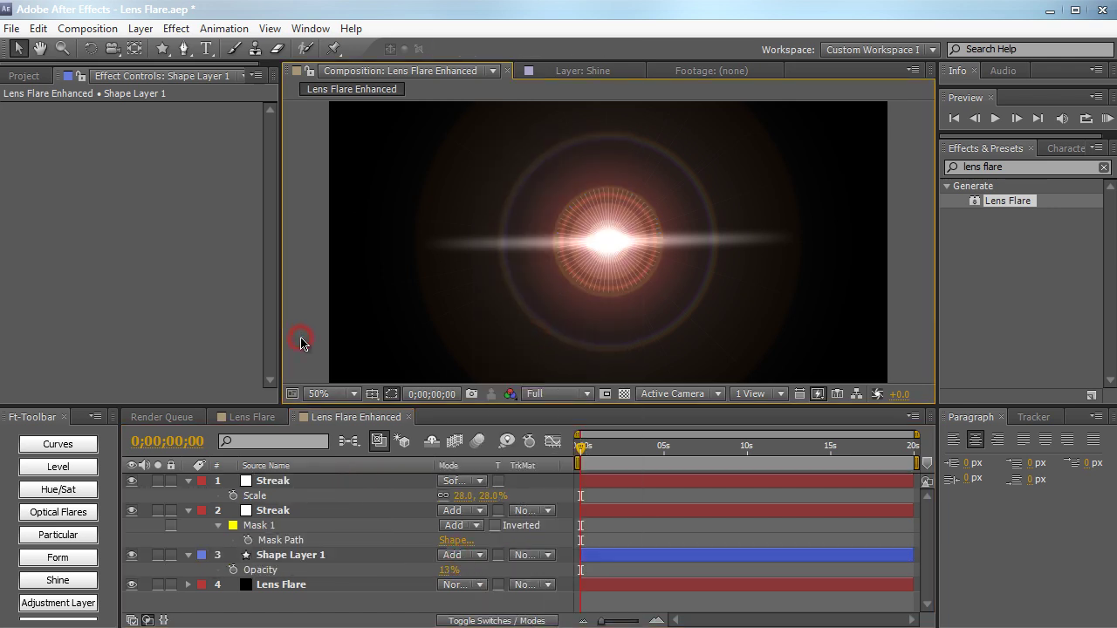
Step: Duplicate the star shape layer and rename the original Sparkle
click(308, 555)
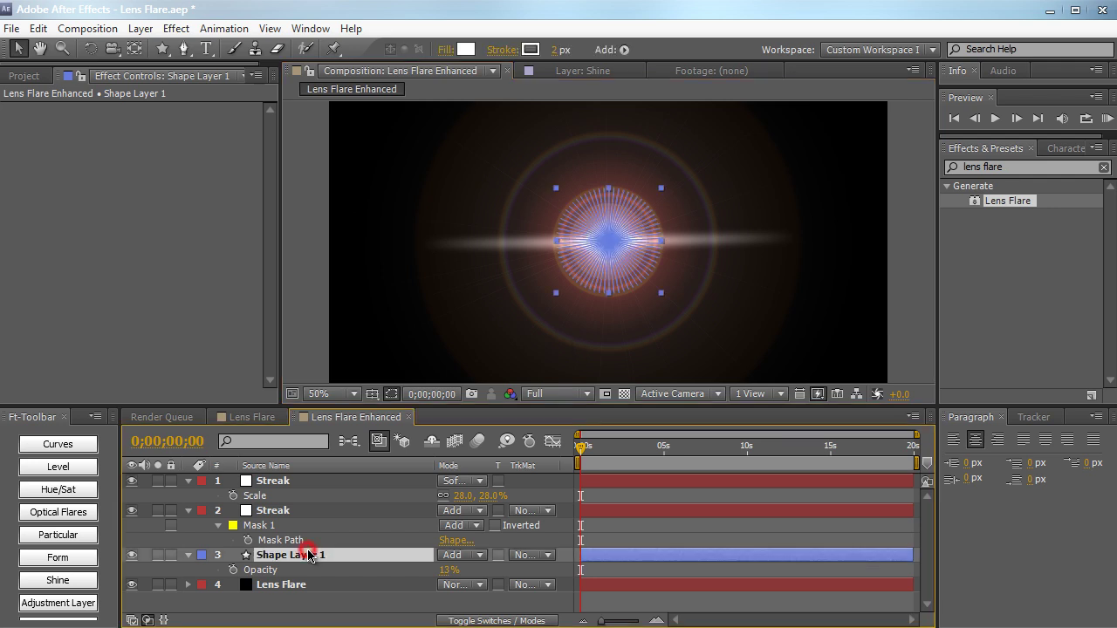
key(ctrl+d)
click(308, 571)
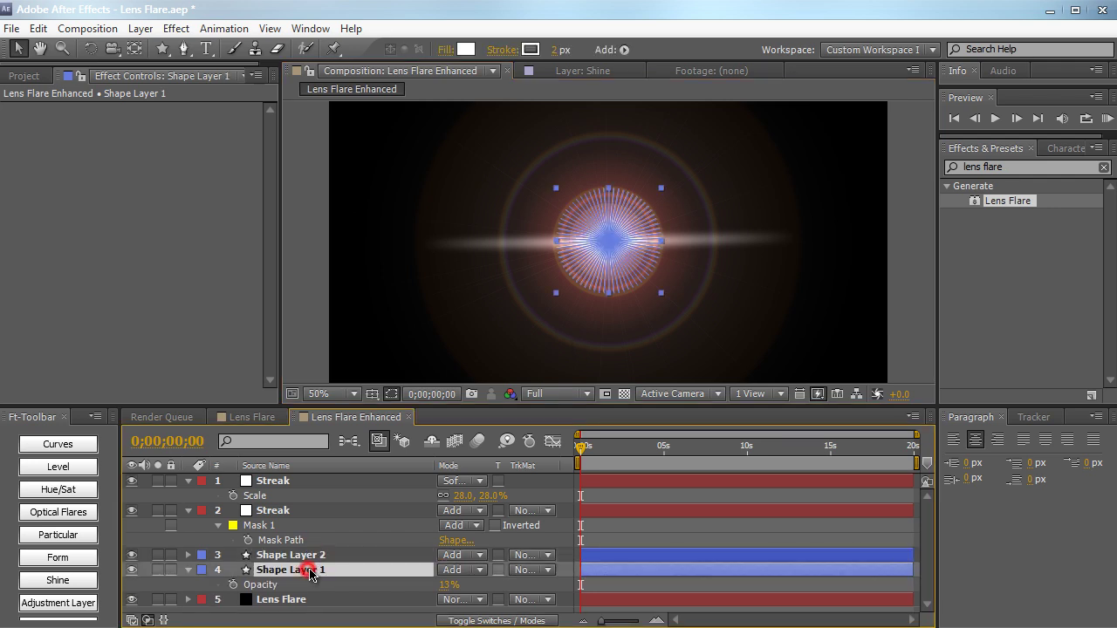
key(Return)
text(Sp)
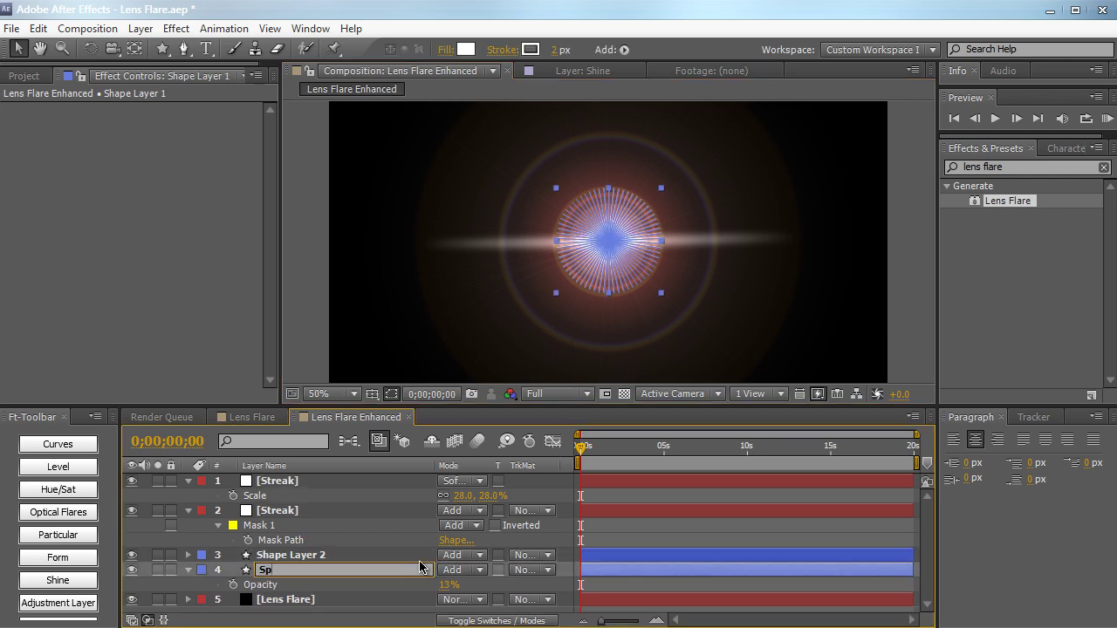
text(arkle)
key(Return)
Step: Rename the duplicated shape layer Glint
click(415, 556)
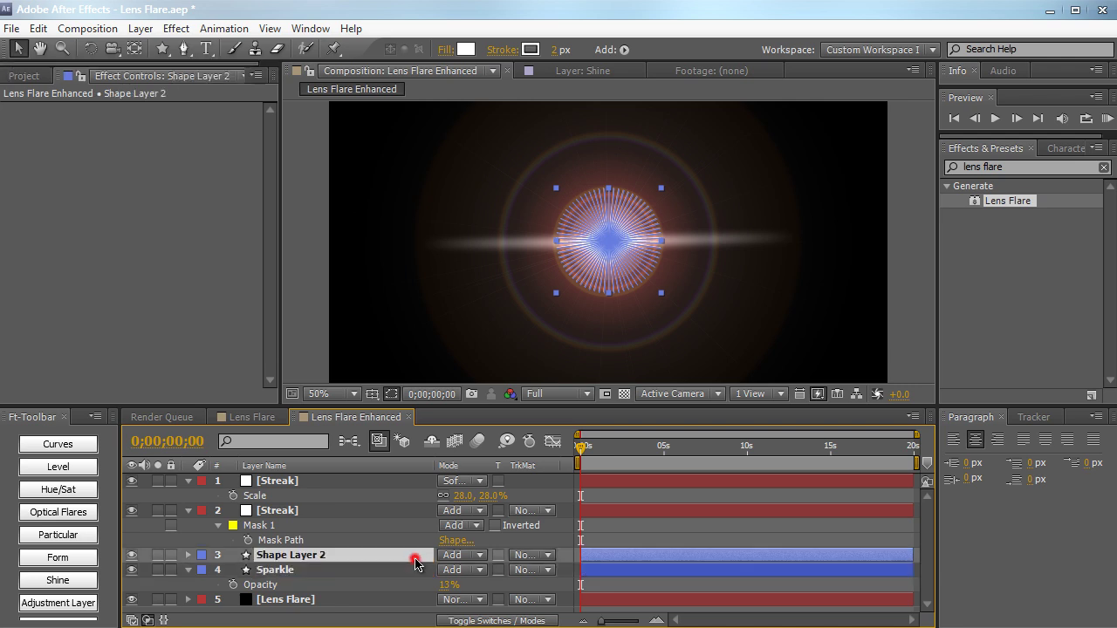
key(Return)
text(G)
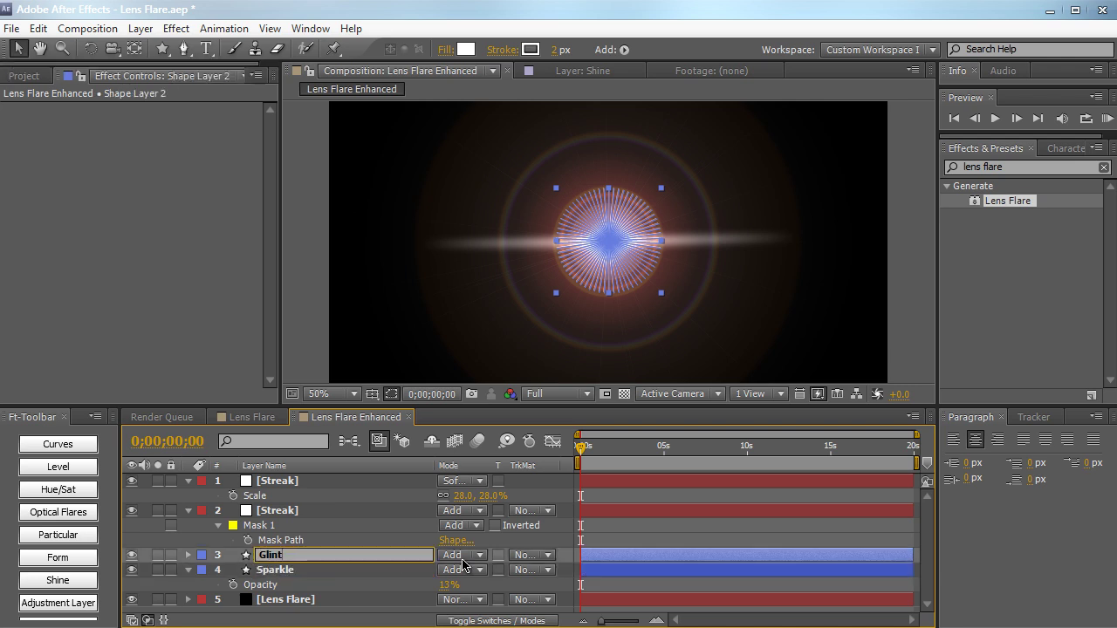
text(lint)
key(Return)
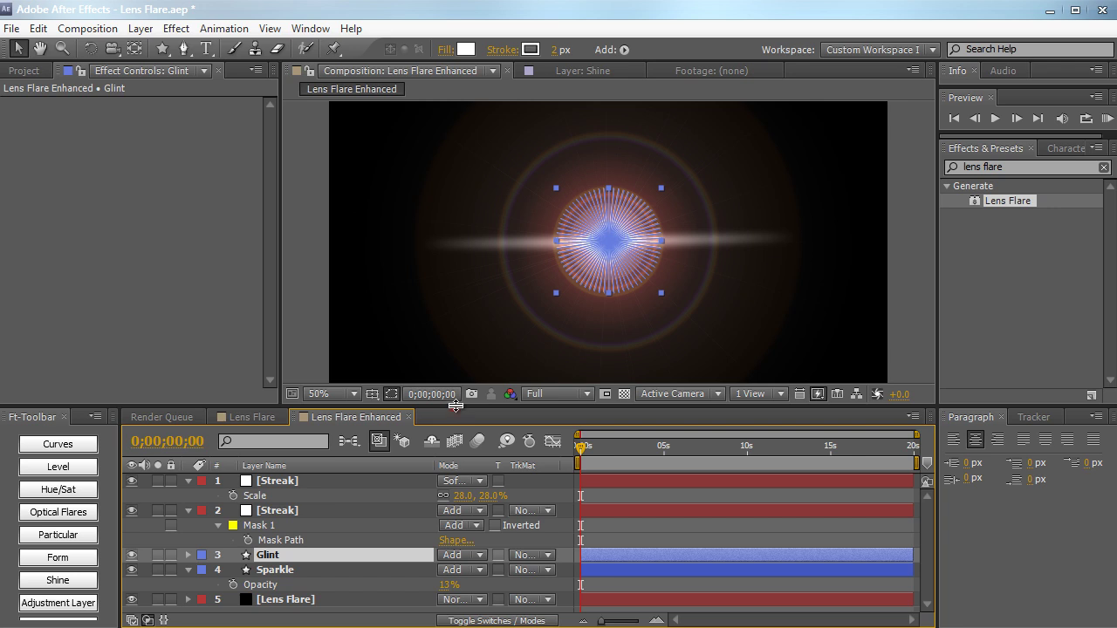
Step: Set Glint's Polystar Path to 18 points, inner radius 13 and outer radius 141.4, and deselect the layer
drag(456, 405, 456, 273)
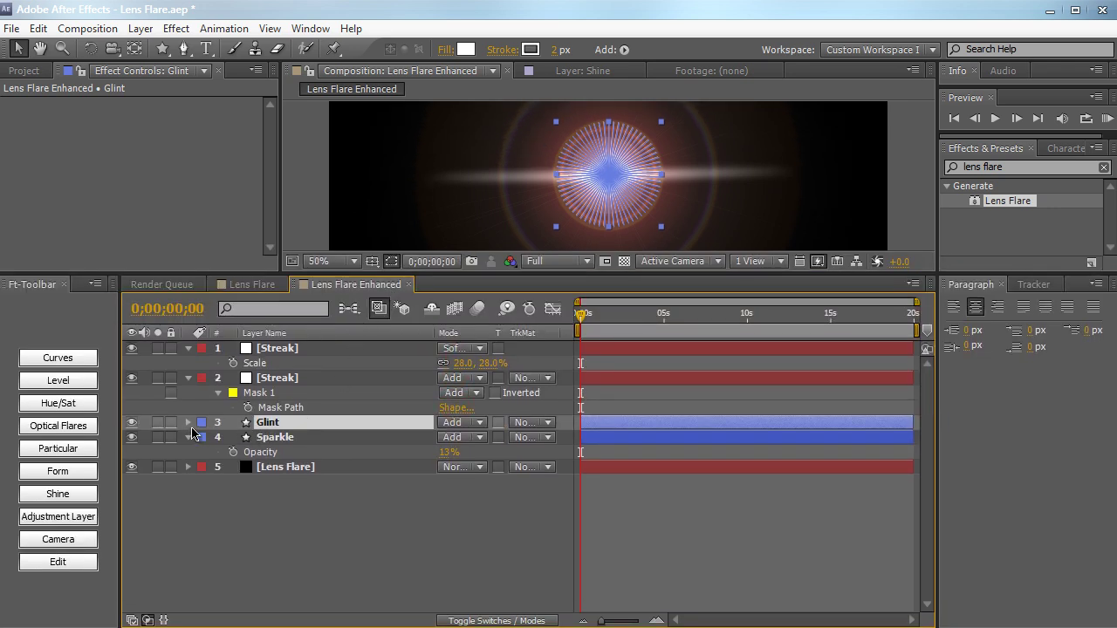
click(187, 423)
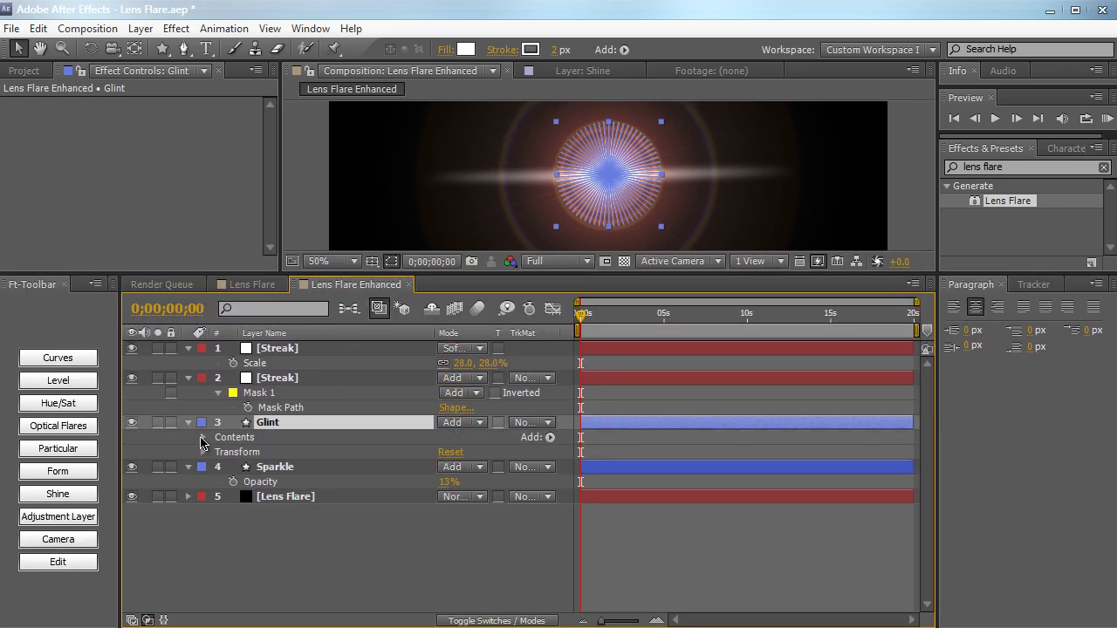
click(203, 437)
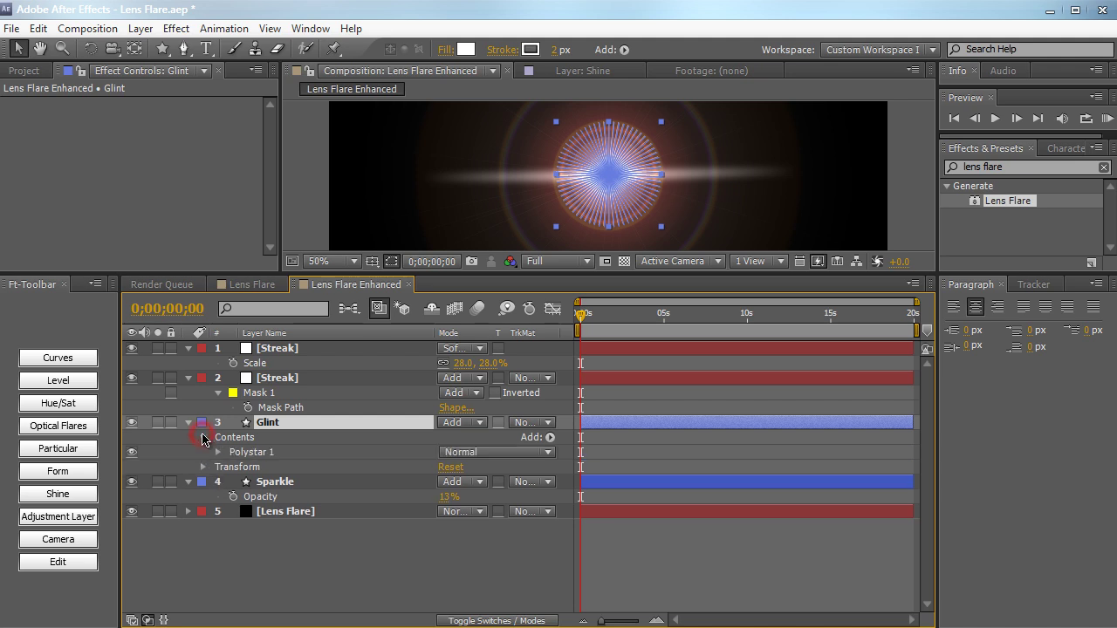
click(218, 452)
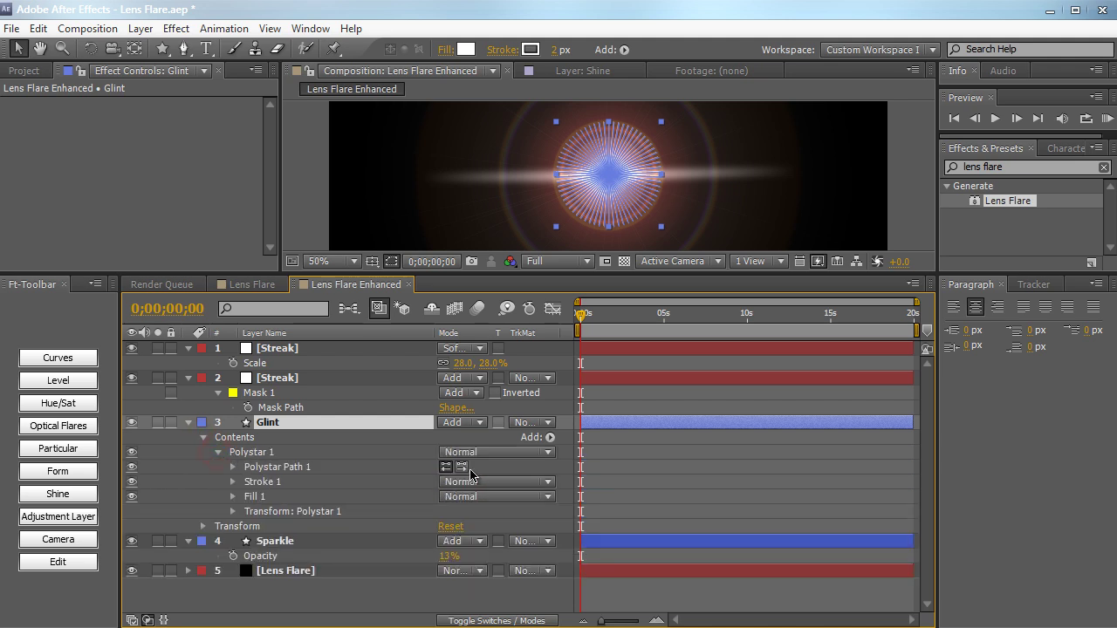
click(232, 467)
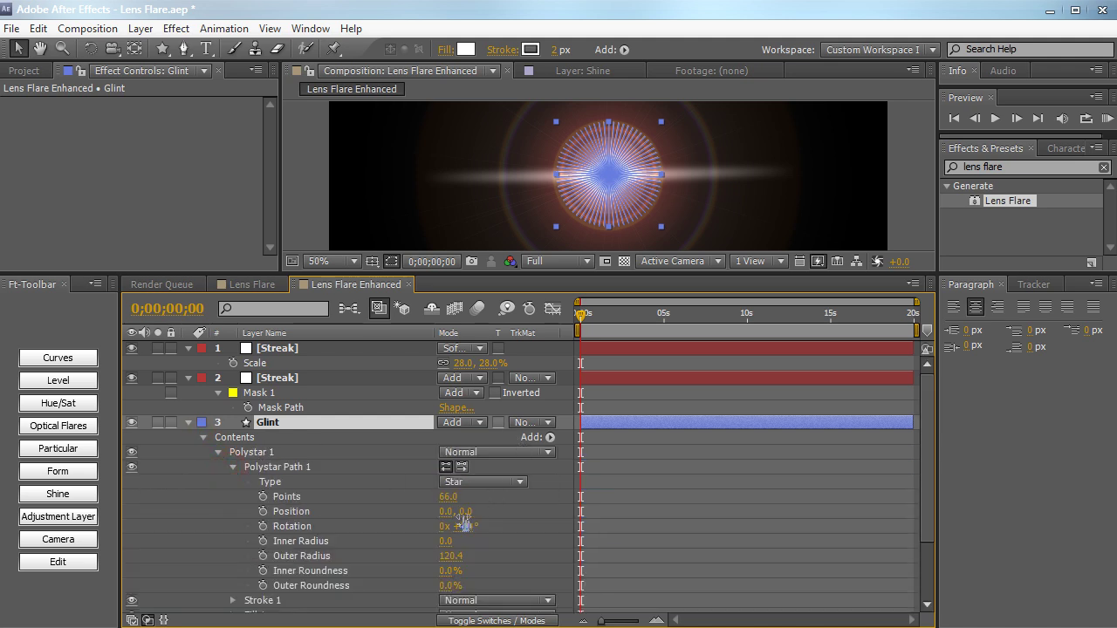
drag(448, 496, 411, 504)
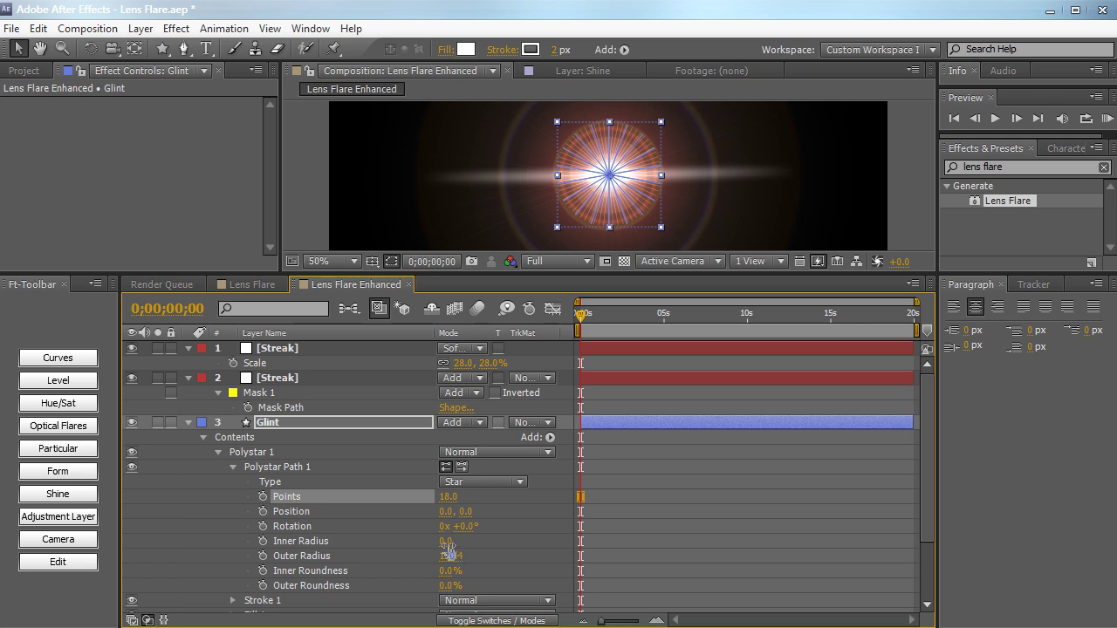
drag(445, 541, 467, 555)
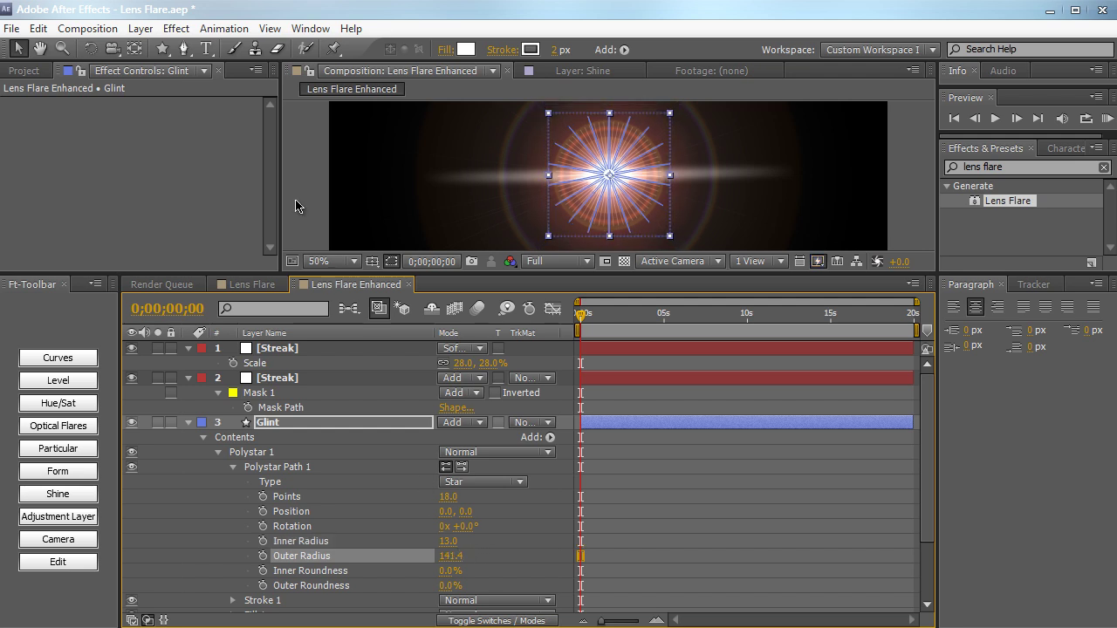
click(303, 145)
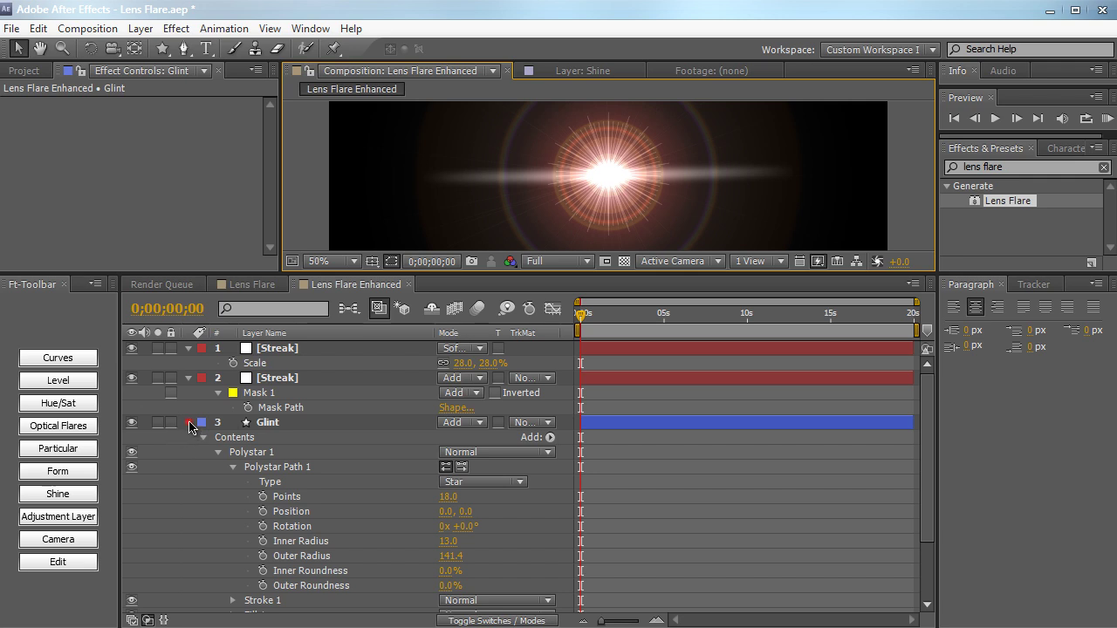
Step: Collapse the properties of the Glint and both Streak layers and enlarge the composition viewer
click(190, 424)
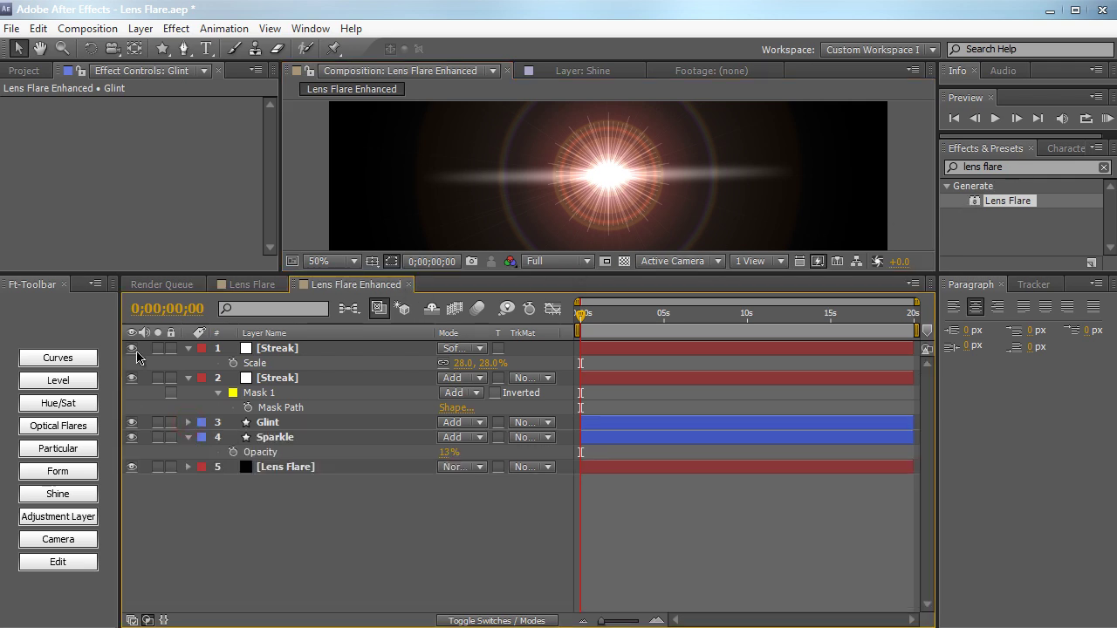
click(188, 378)
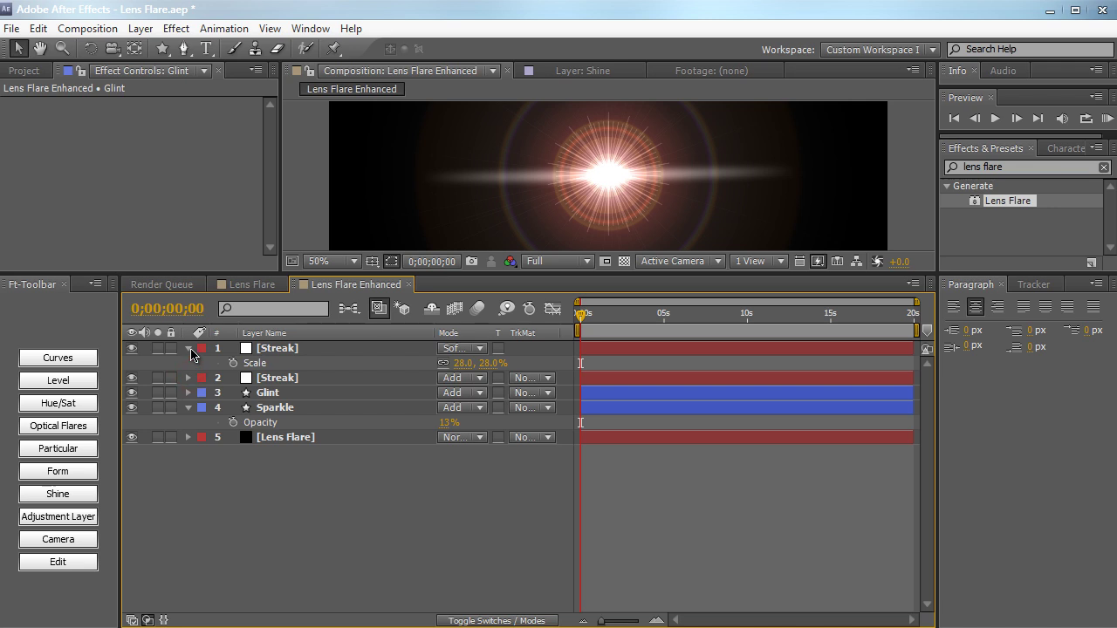
click(189, 348)
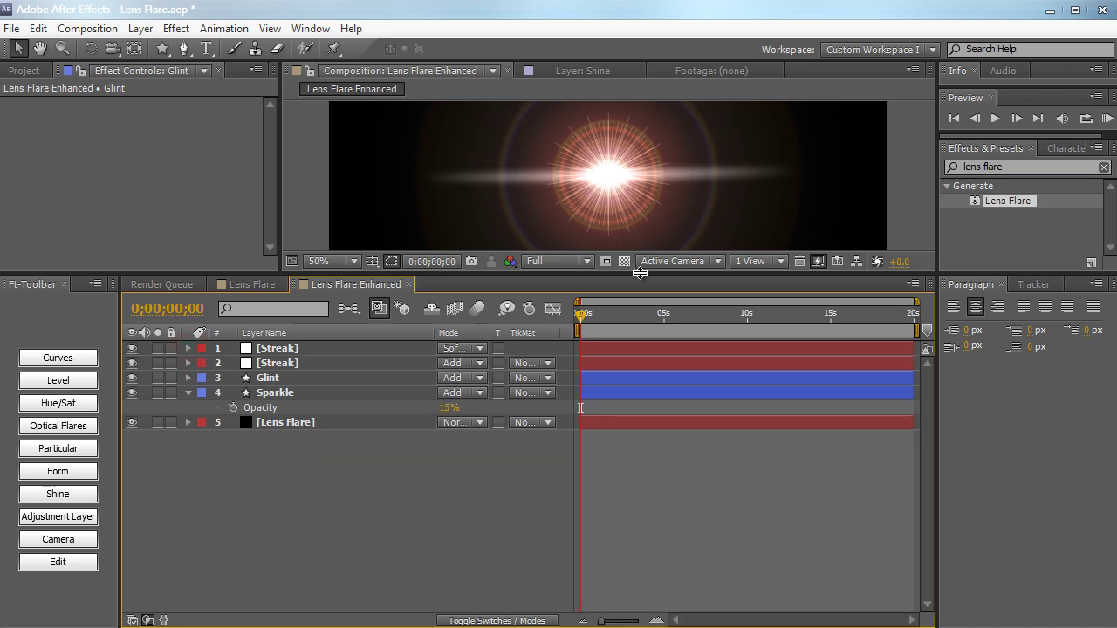
drag(640, 274, 640, 382)
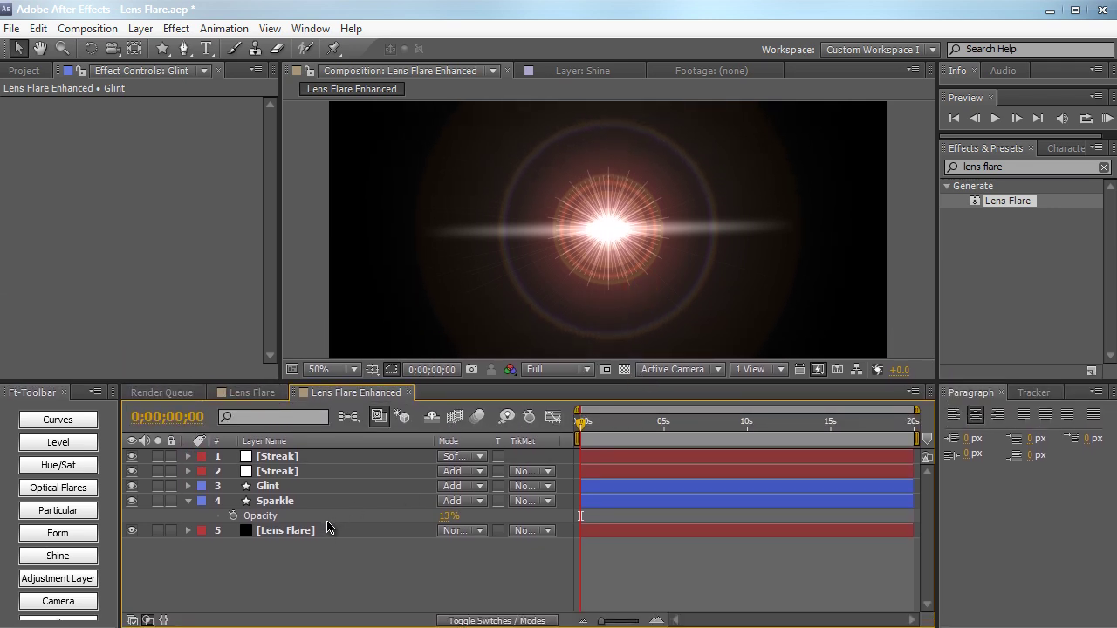
Step: Compare the 50-300mm Zoom and 105mm Prime lens types on the Lens Flare layer, keep 105mm Prime, and deselect the layer
click(323, 530)
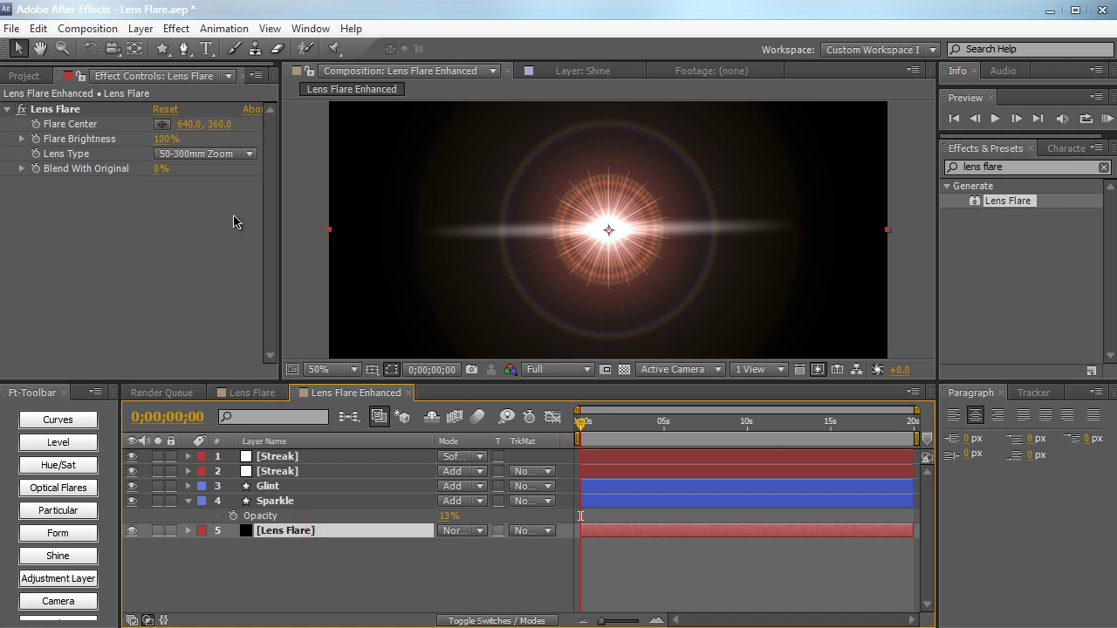
click(220, 157)
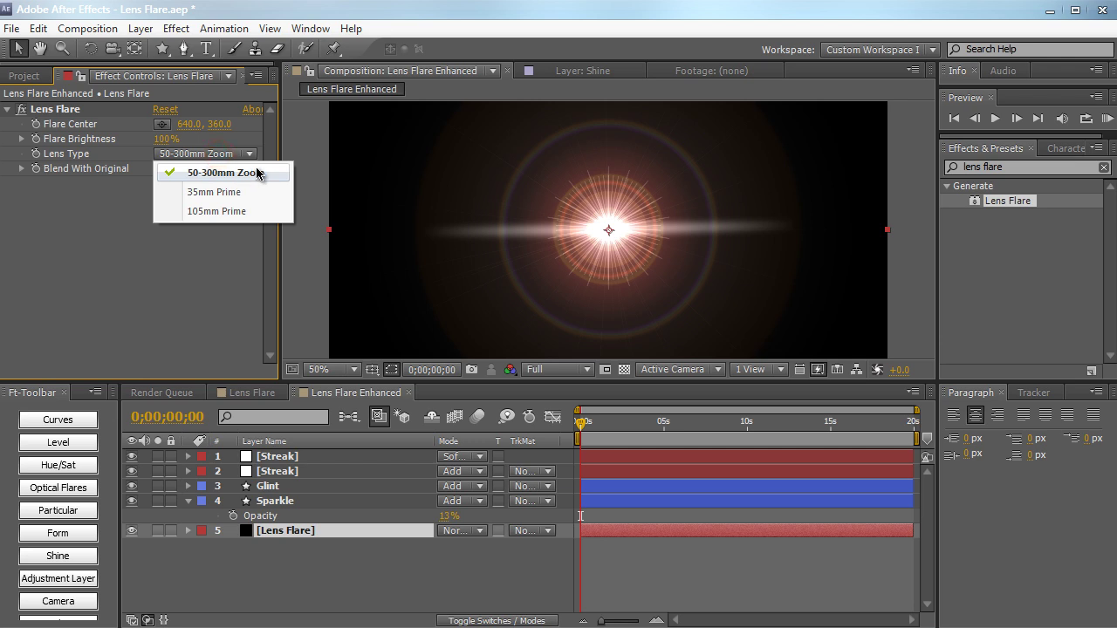
click(244, 211)
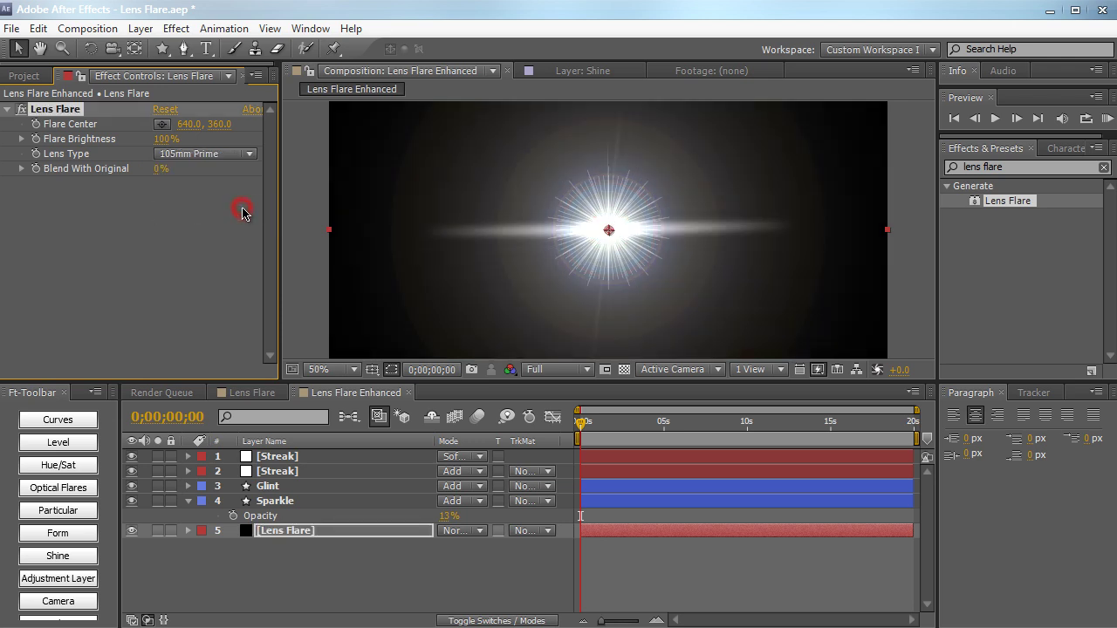
click(239, 154)
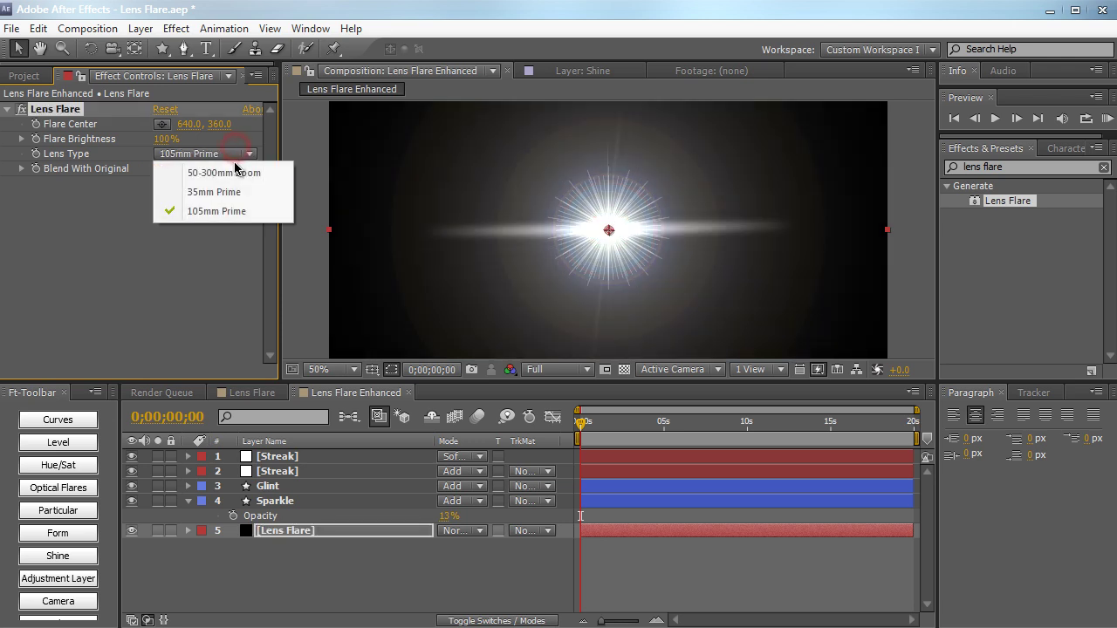
click(232, 172)
click(242, 156)
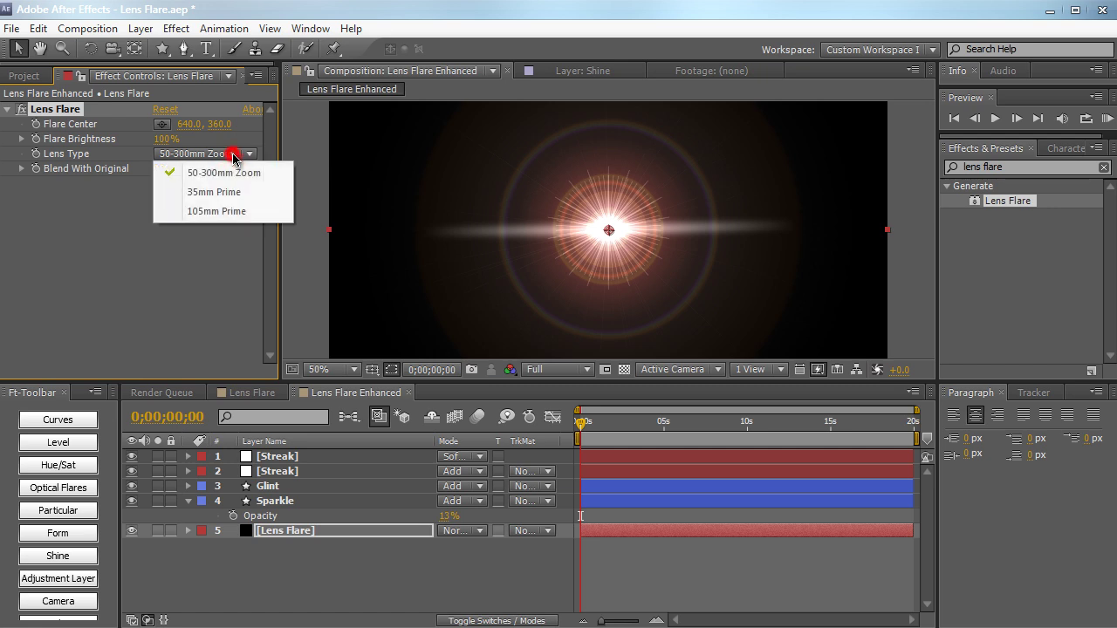
click(197, 211)
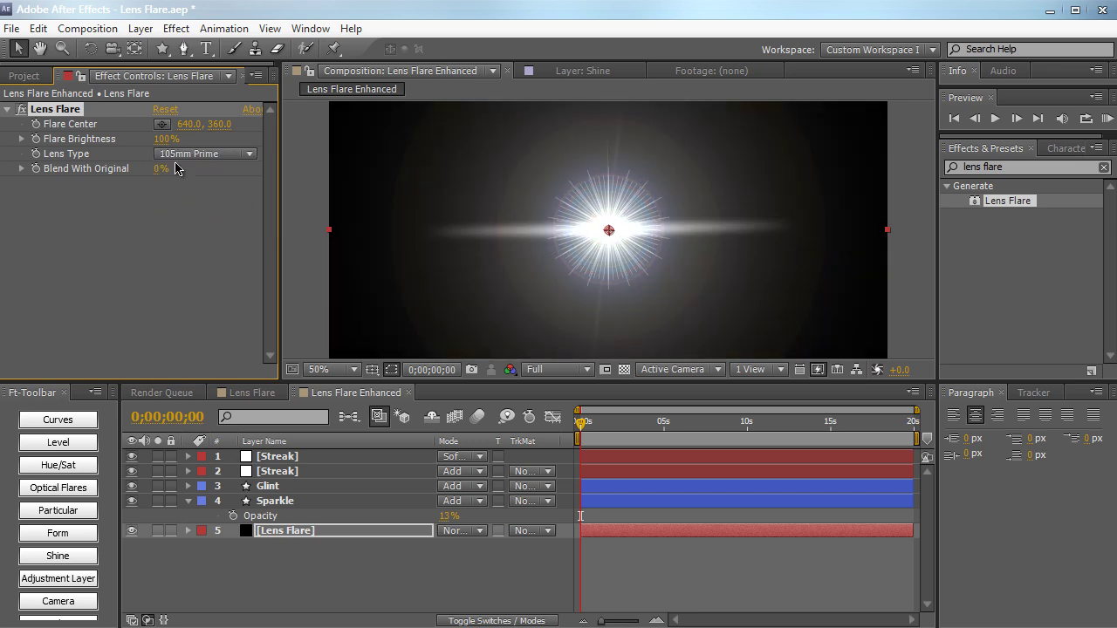
click(312, 576)
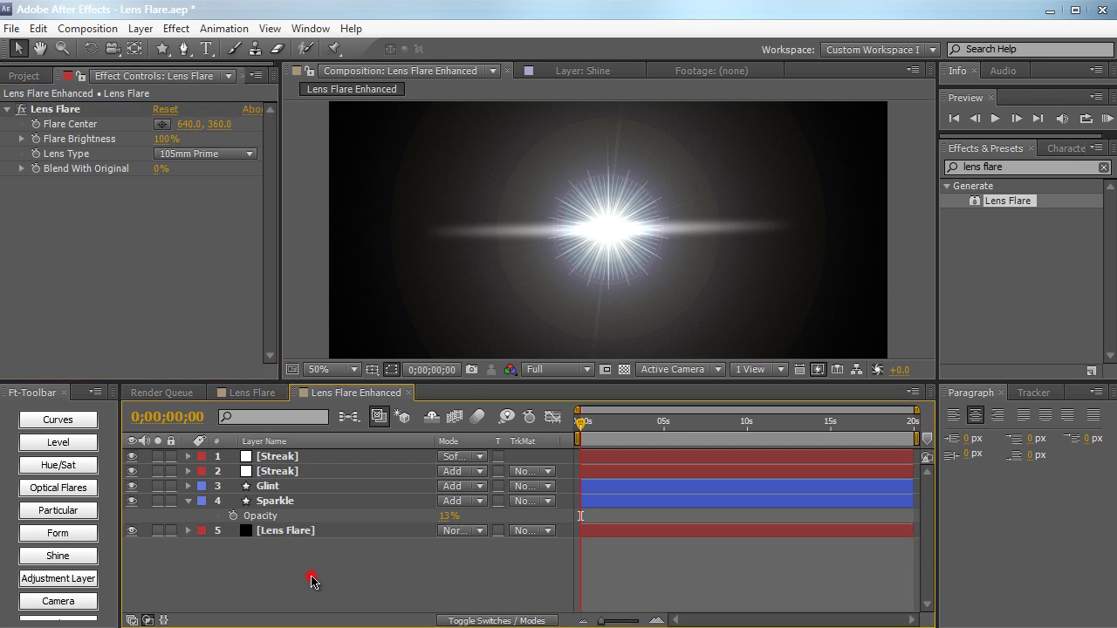
Step: Try moving the Lens Flare's Flare Center away from the middle of the composition, and undo the moves
click(309, 533)
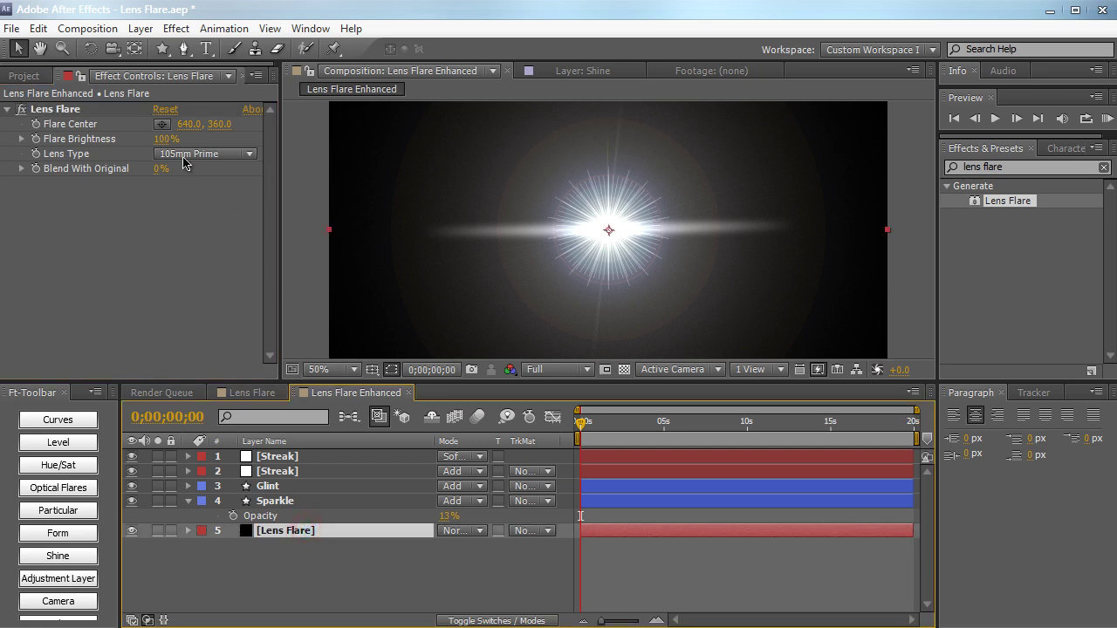
click(161, 124)
click(770, 180)
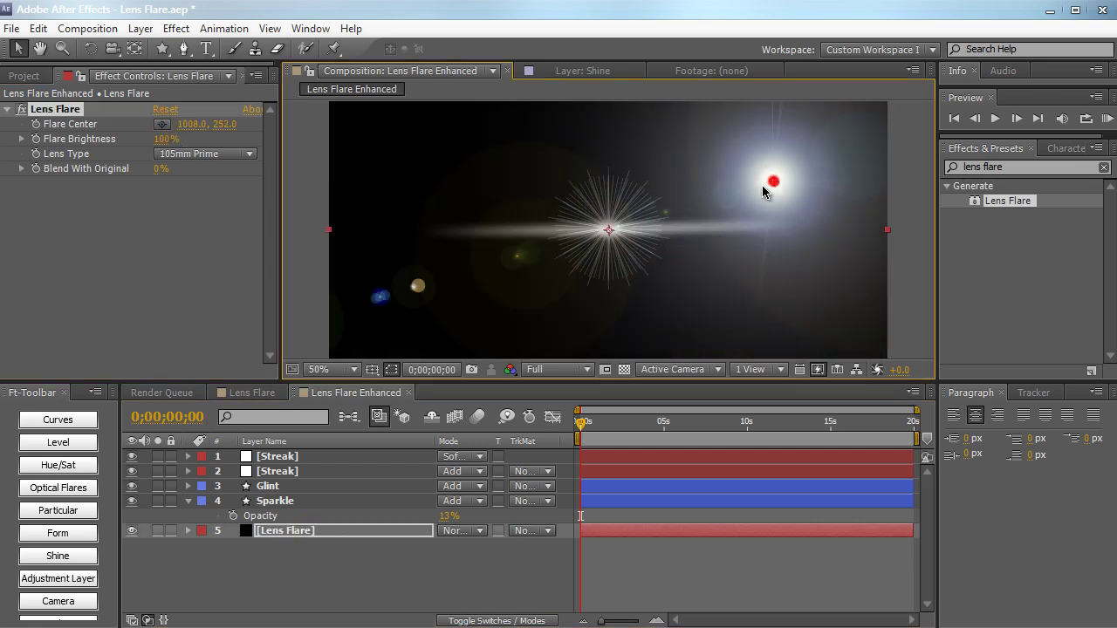
drag(771, 181, 559, 210)
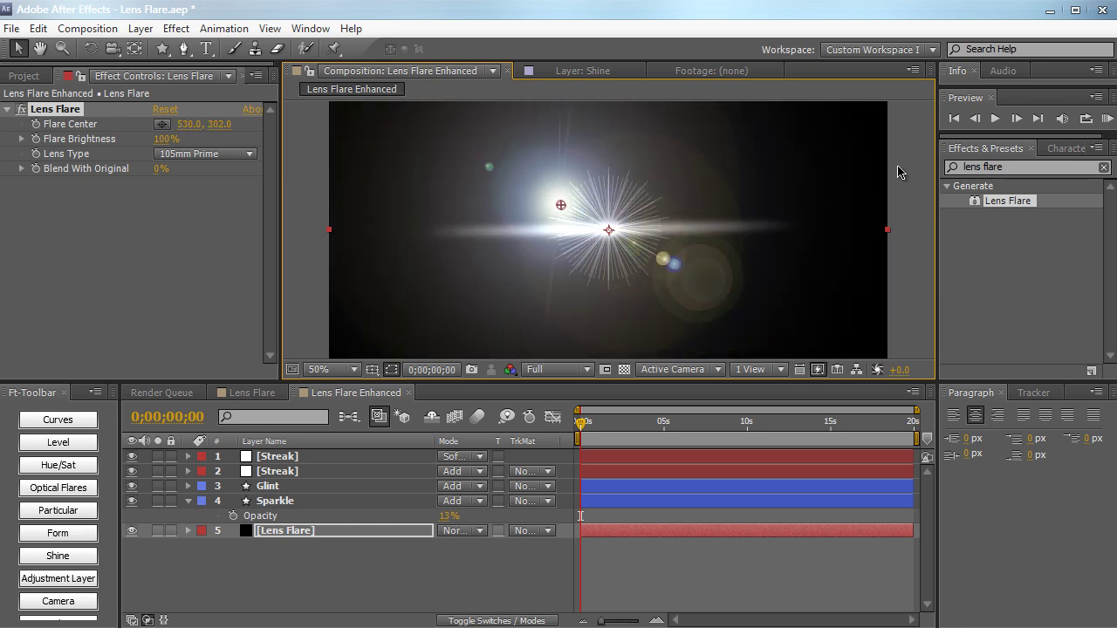
key(ctrl+z)
key(ctrl+z)
key(ctrl+z)
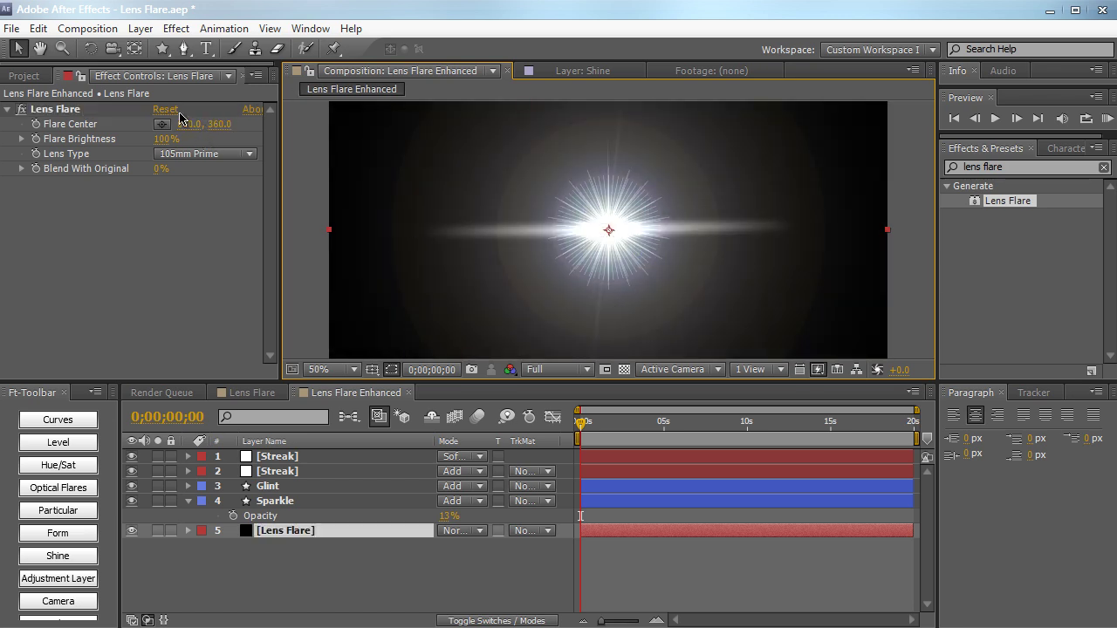
Step: Add a null object to the composition and rename it Control
click(141, 28)
mouse_move(270, 52)
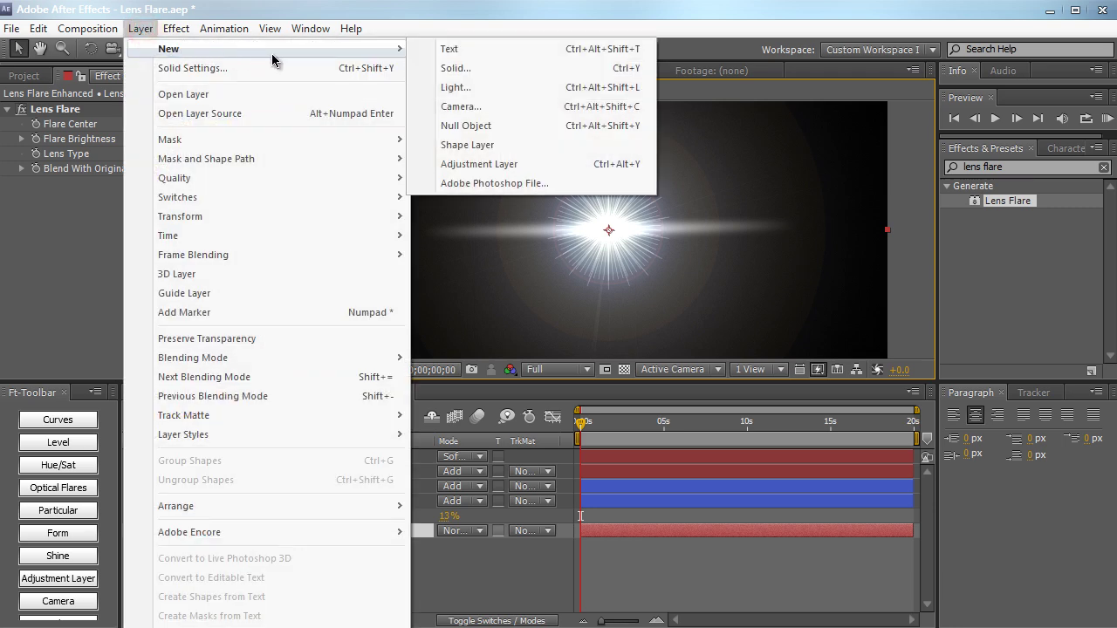
click(535, 126)
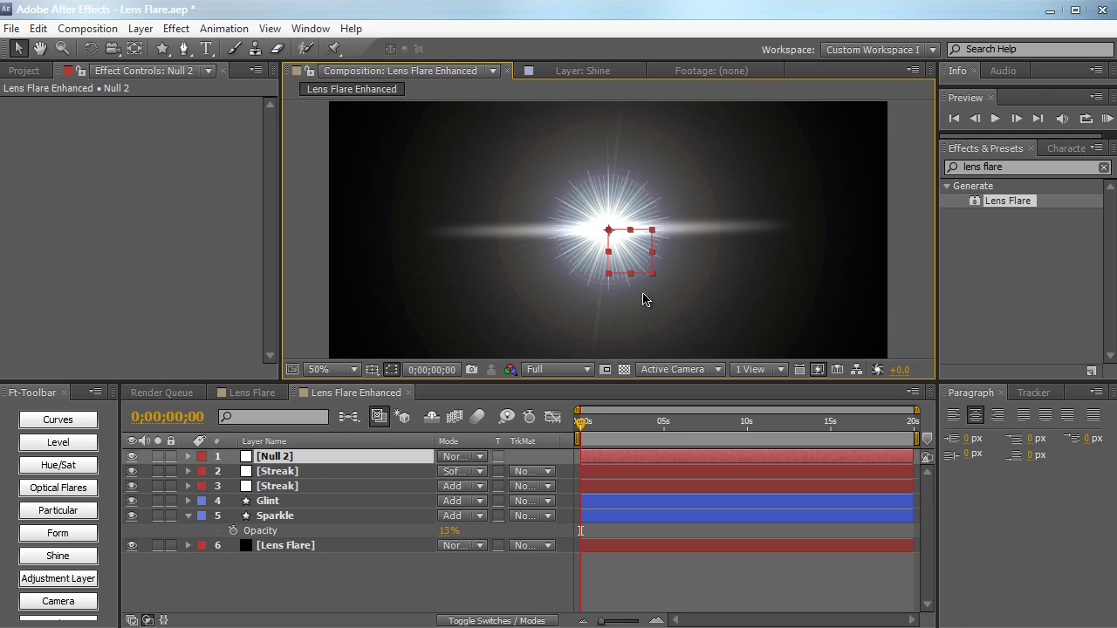
double_click(339, 460)
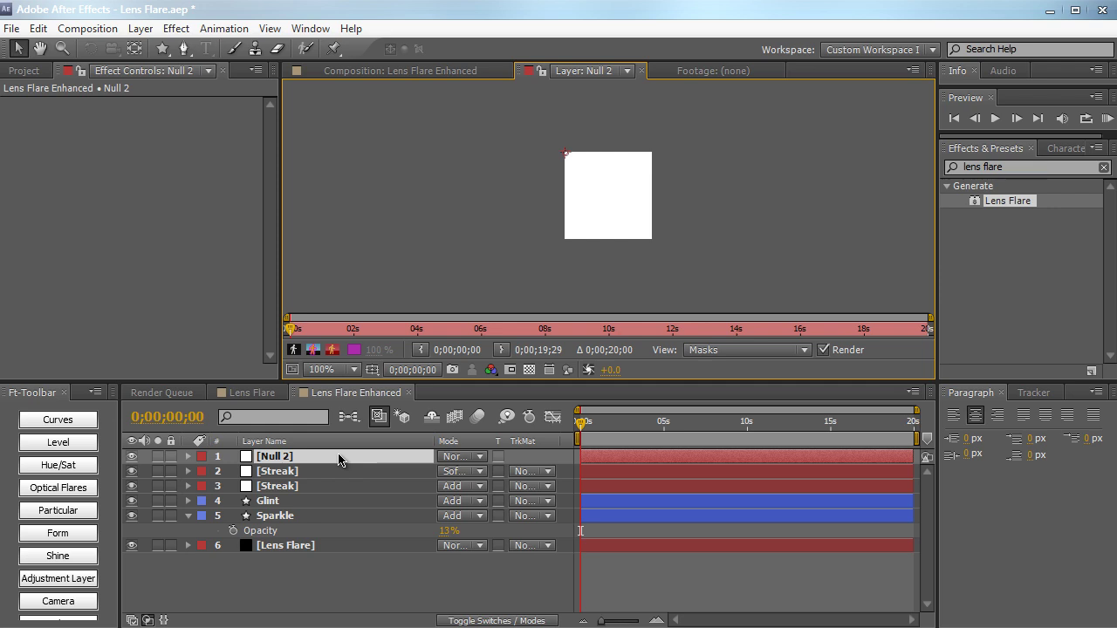
click(399, 69)
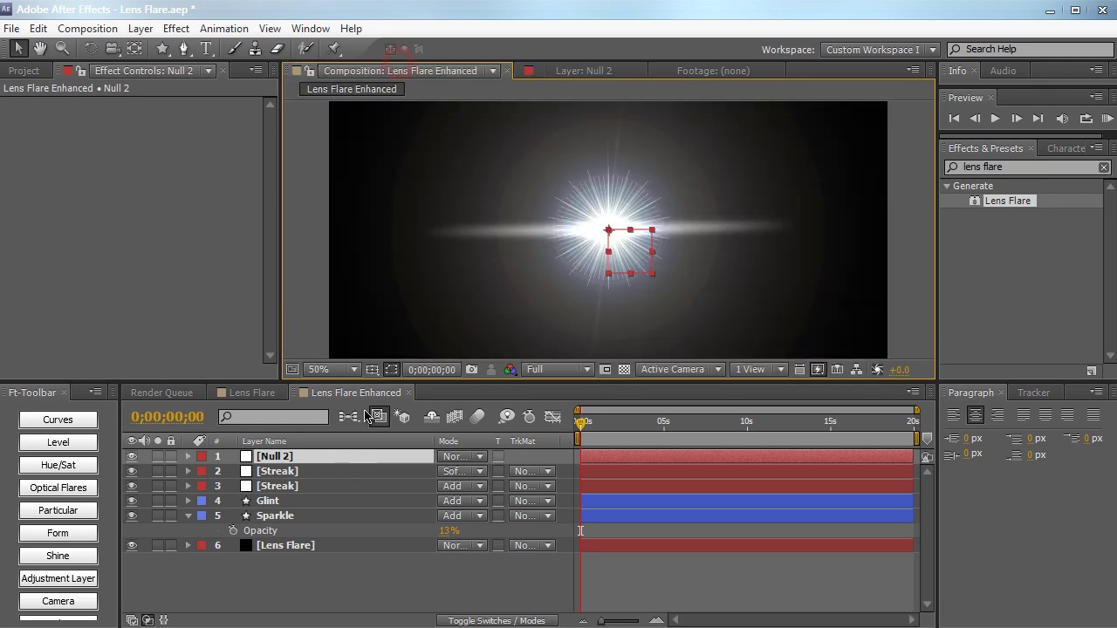
key(Return)
text(C)
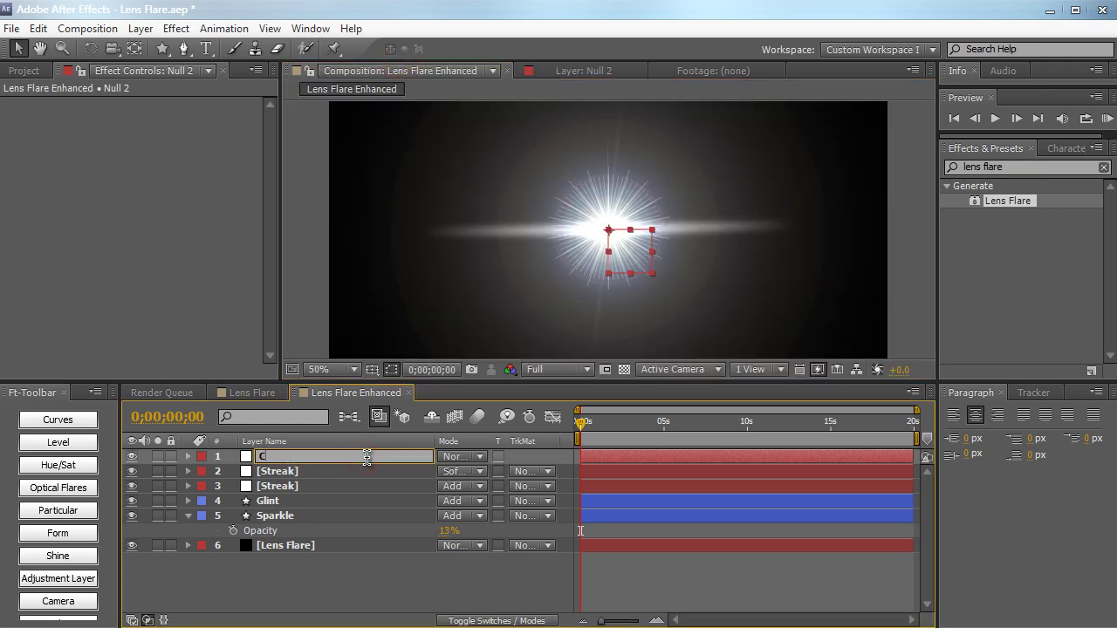
text(ontrol)
key(Return)
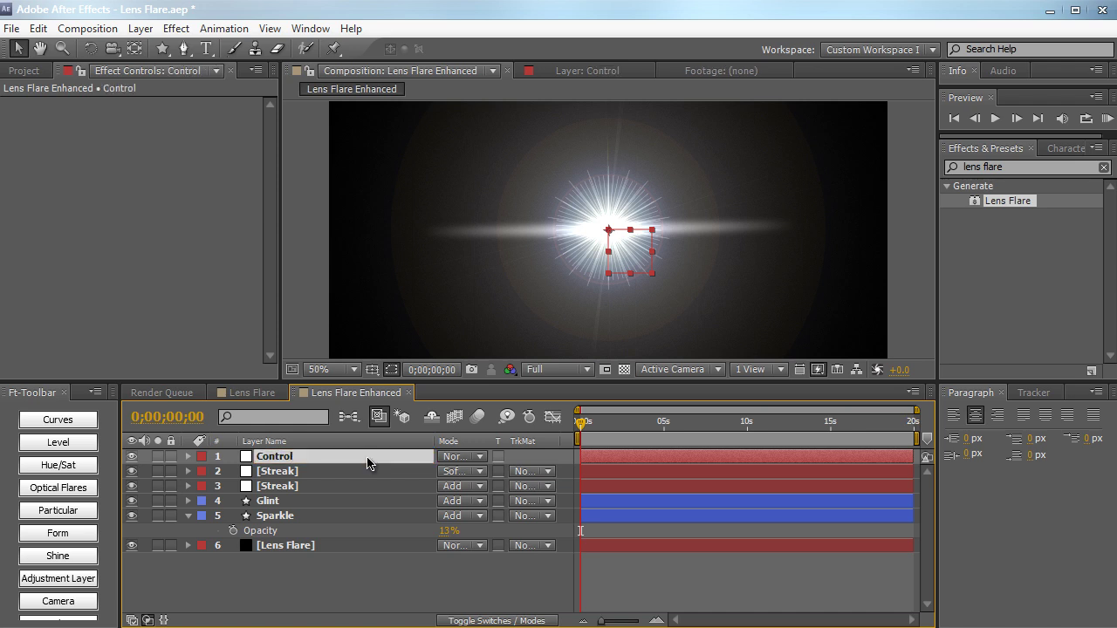
Step: Find the Slider Control effect, apply it to the Control layer and duplicate it three times
click(1104, 166)
text(s)
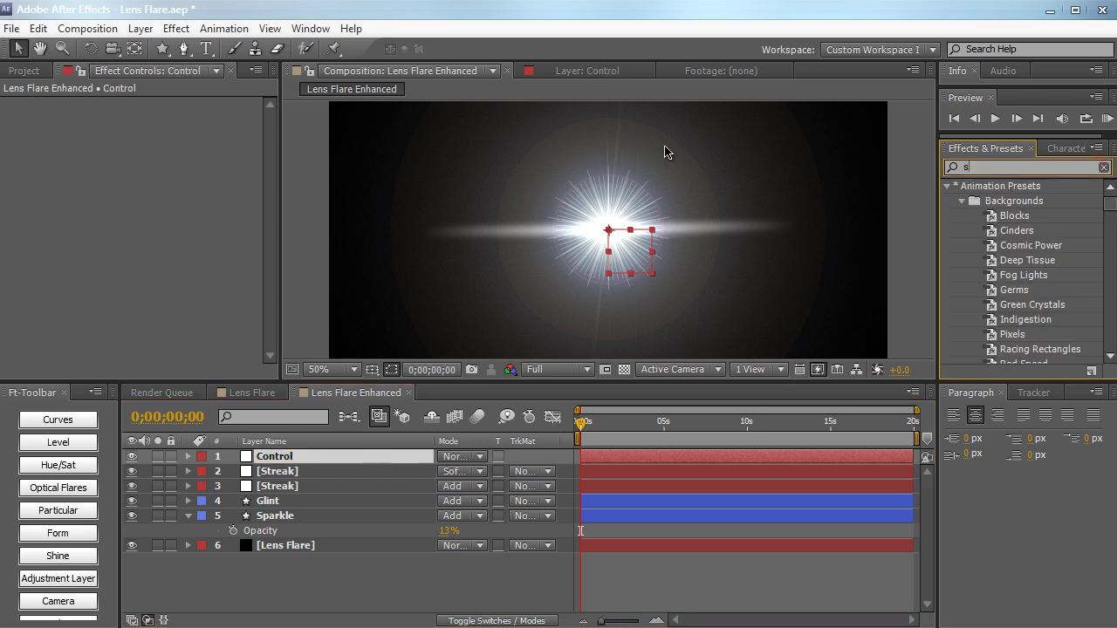
text(lider)
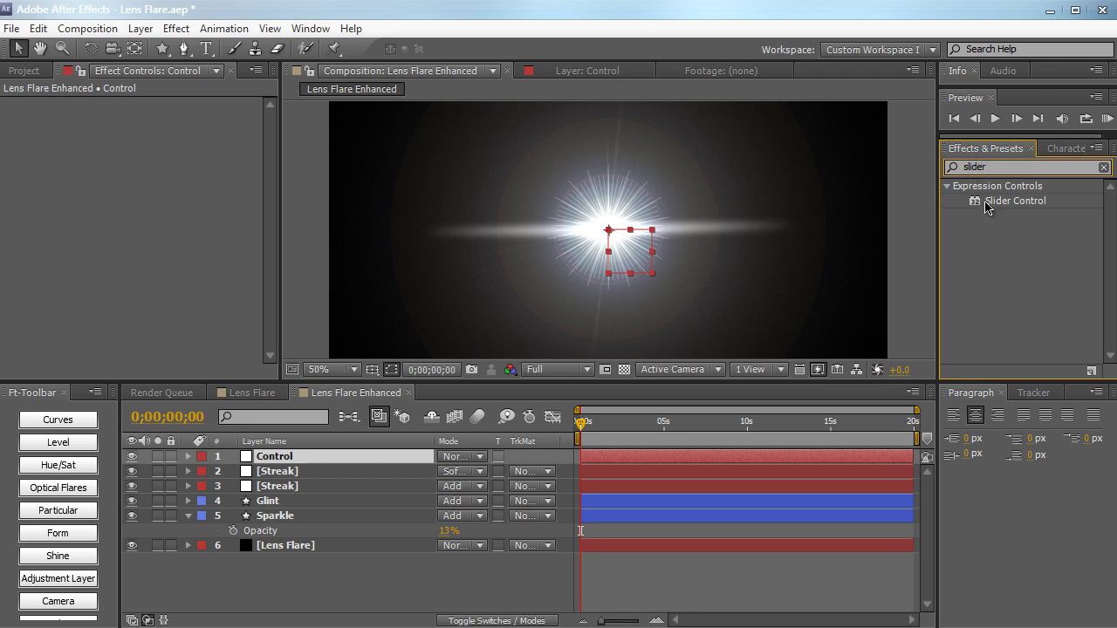
drag(990, 199, 145, 158)
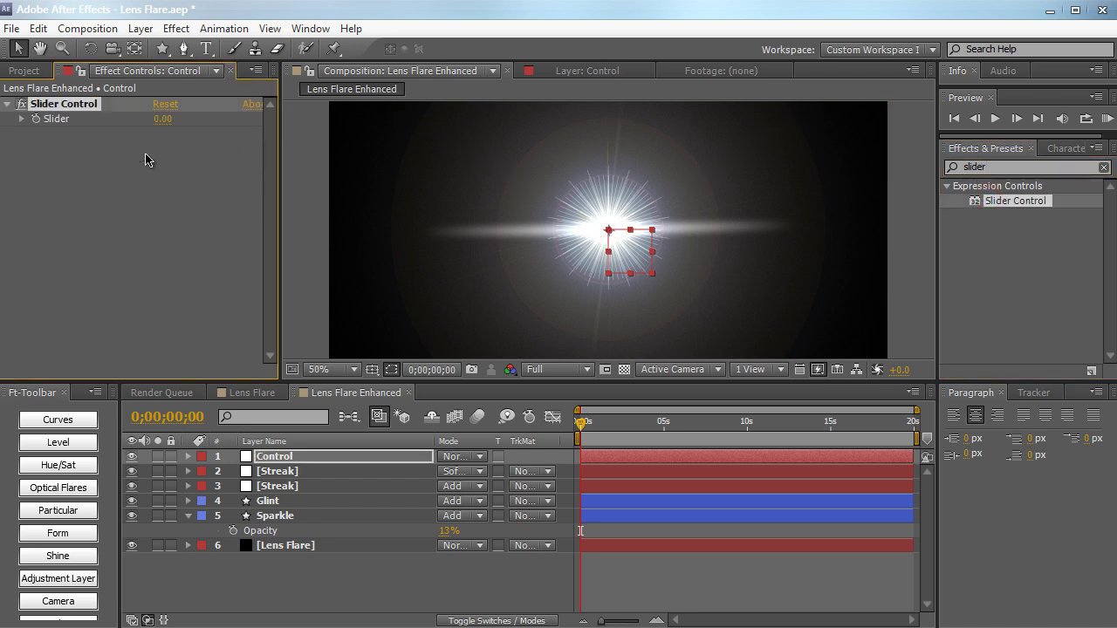
key(ctrl+d)
key(ctrl+d)
key(ctrl+d)
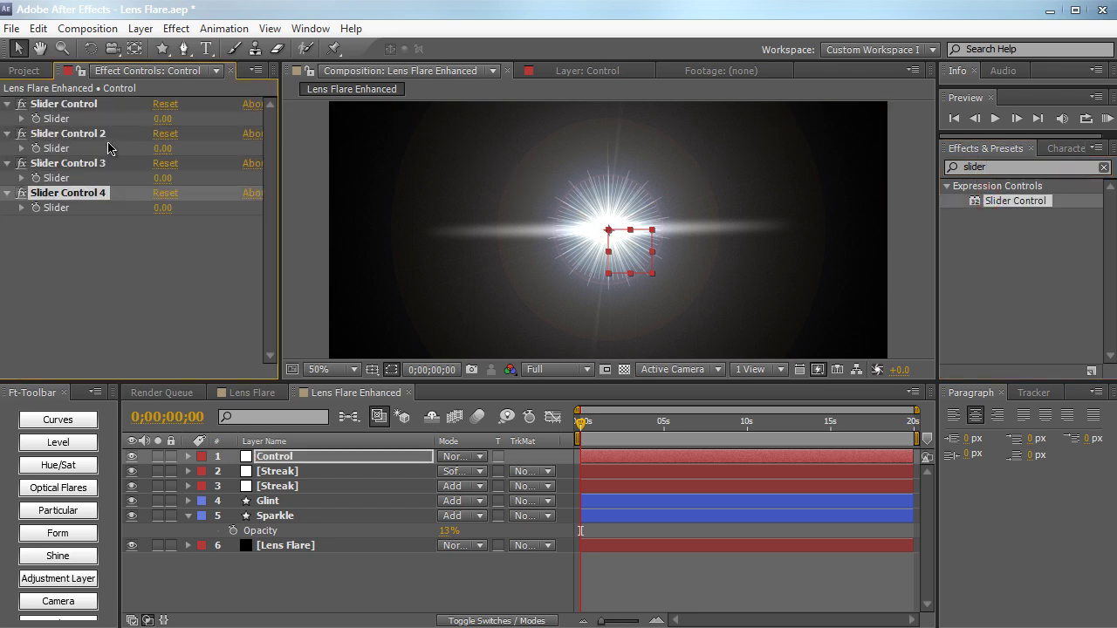
Step: Rename the first slider control Brightness and the second Flicker Frequency
click(89, 105)
key(Return)
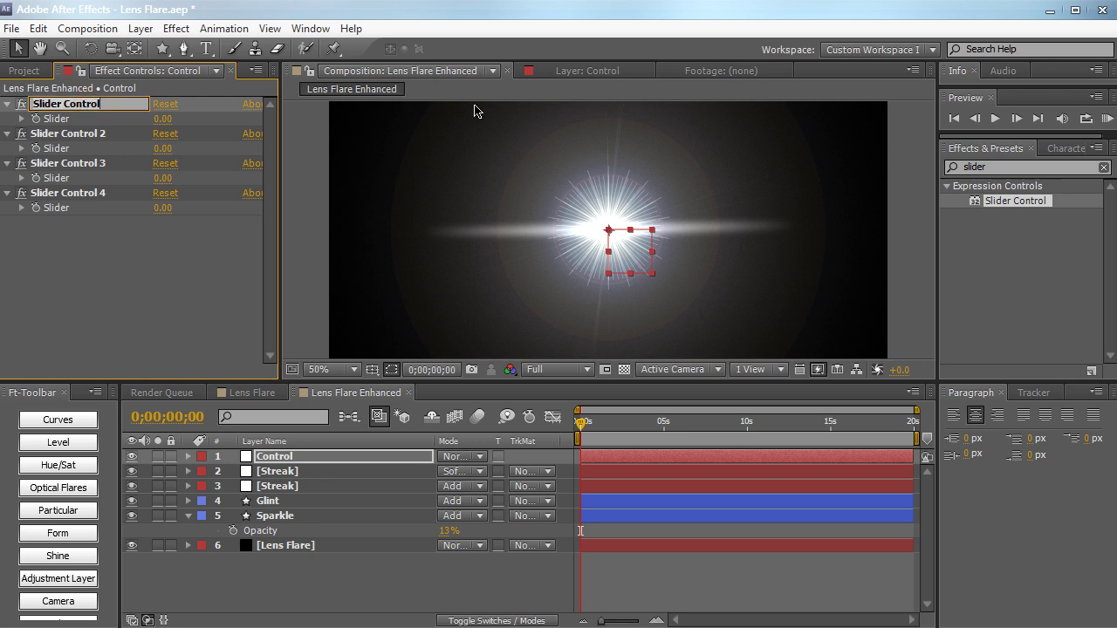
text(Brightness)
key(Return)
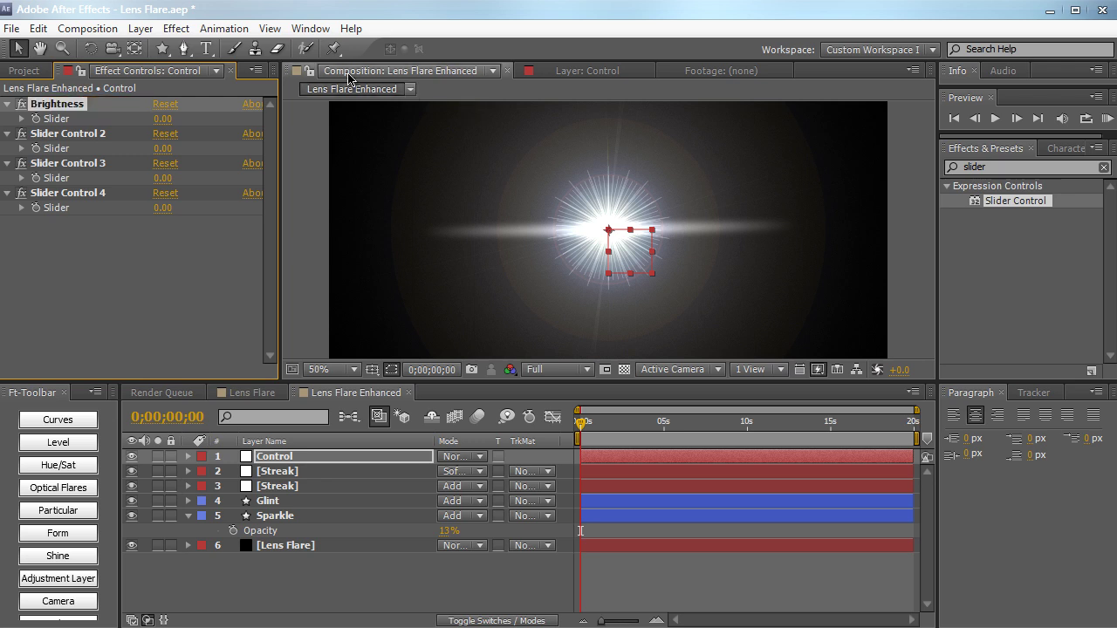
click(77, 138)
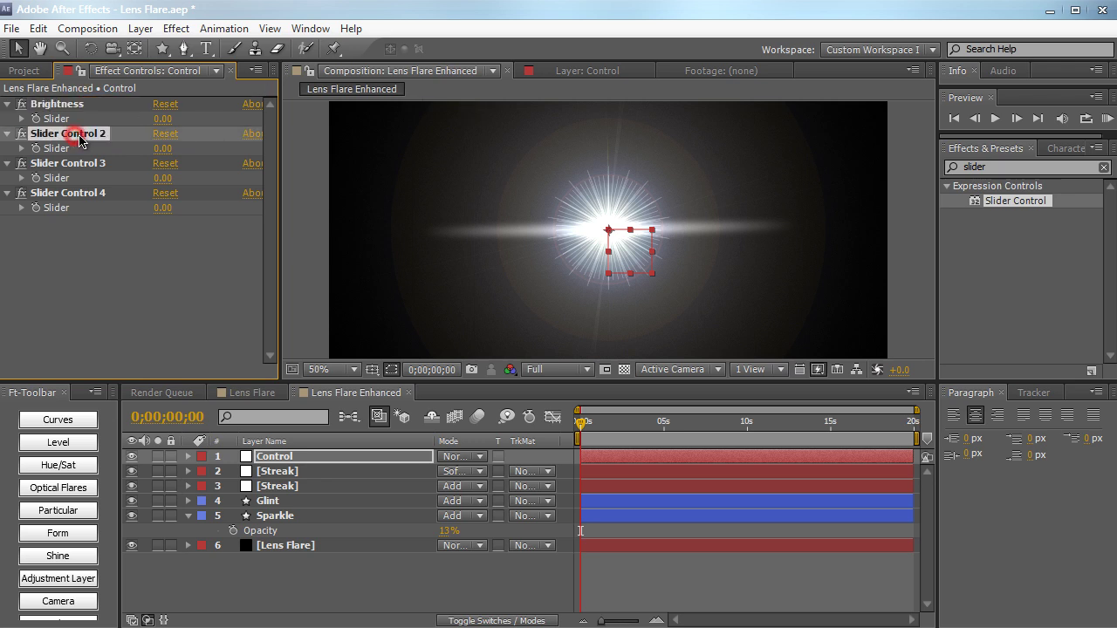
key(Return)
text(Flicker)
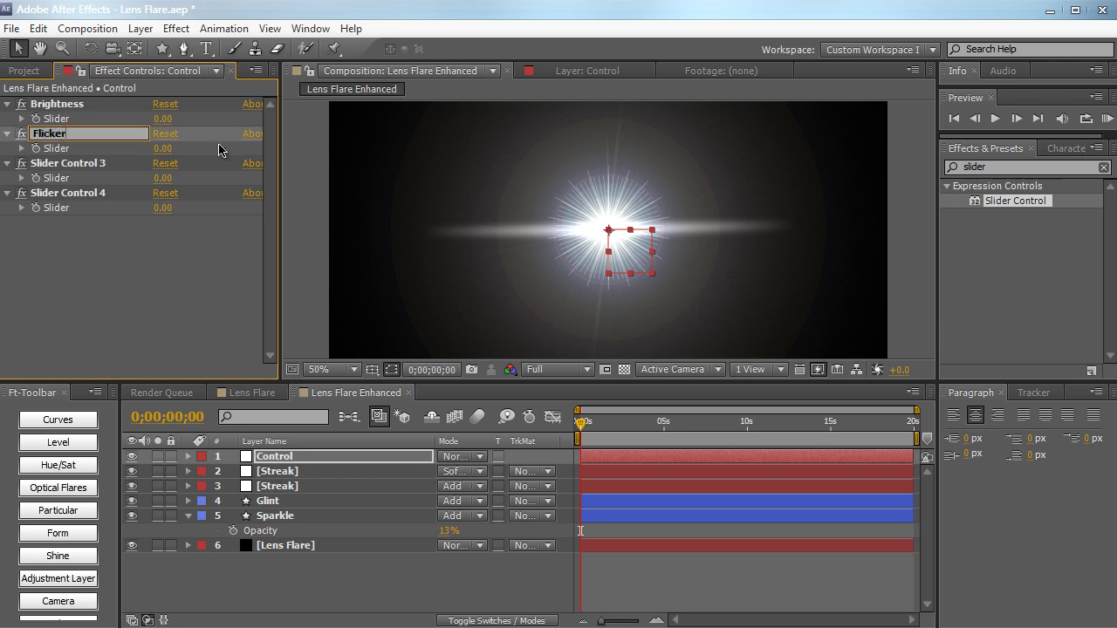
text( Frequency)
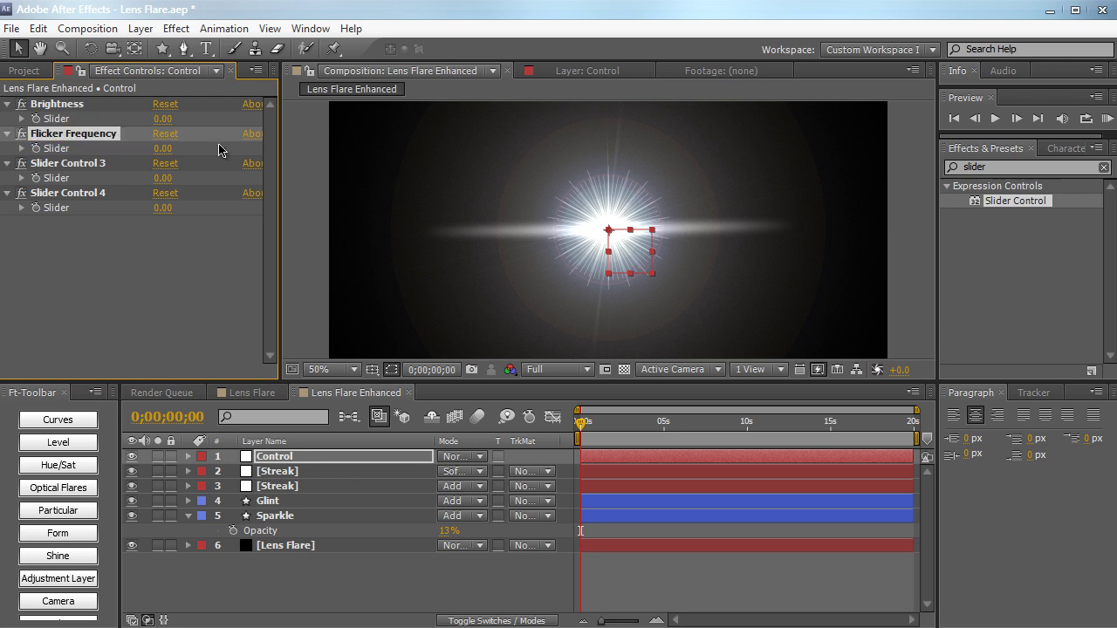
Step: Rename the third slider control Flicker Amount and the fourth Ray Length
click(92, 163)
key(Return)
text(Flick)
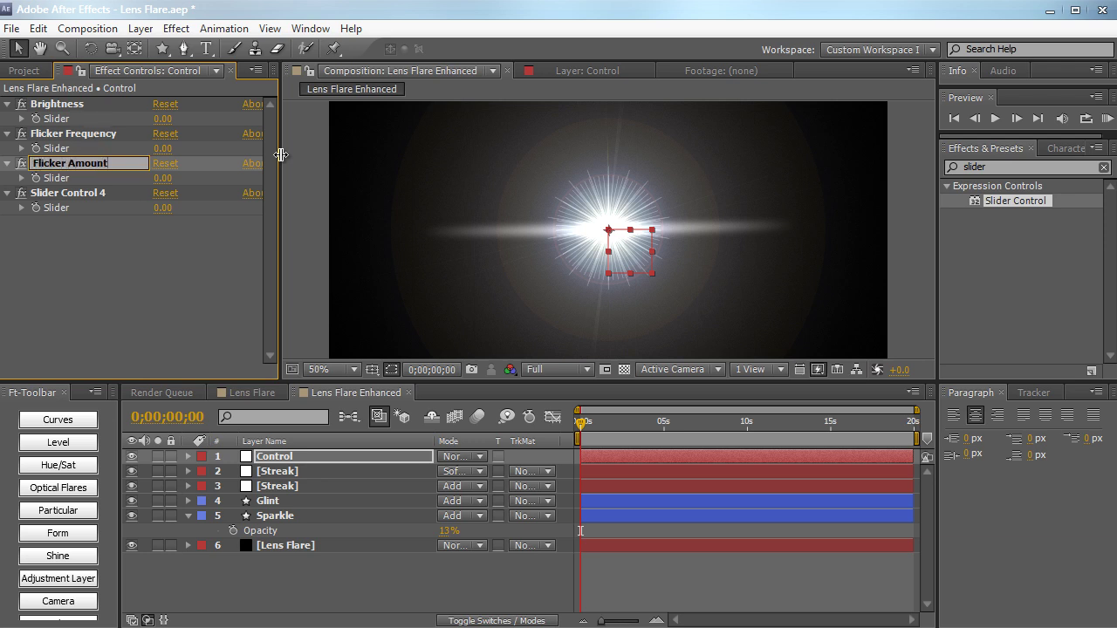
key(Return)
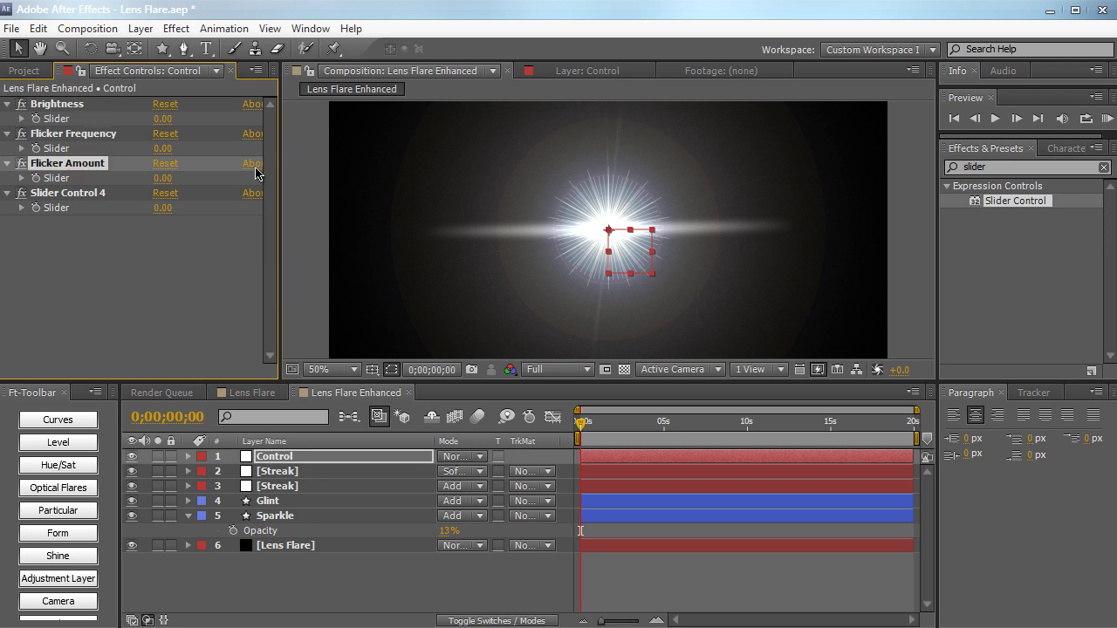
click(96, 193)
key(Return)
text(R)
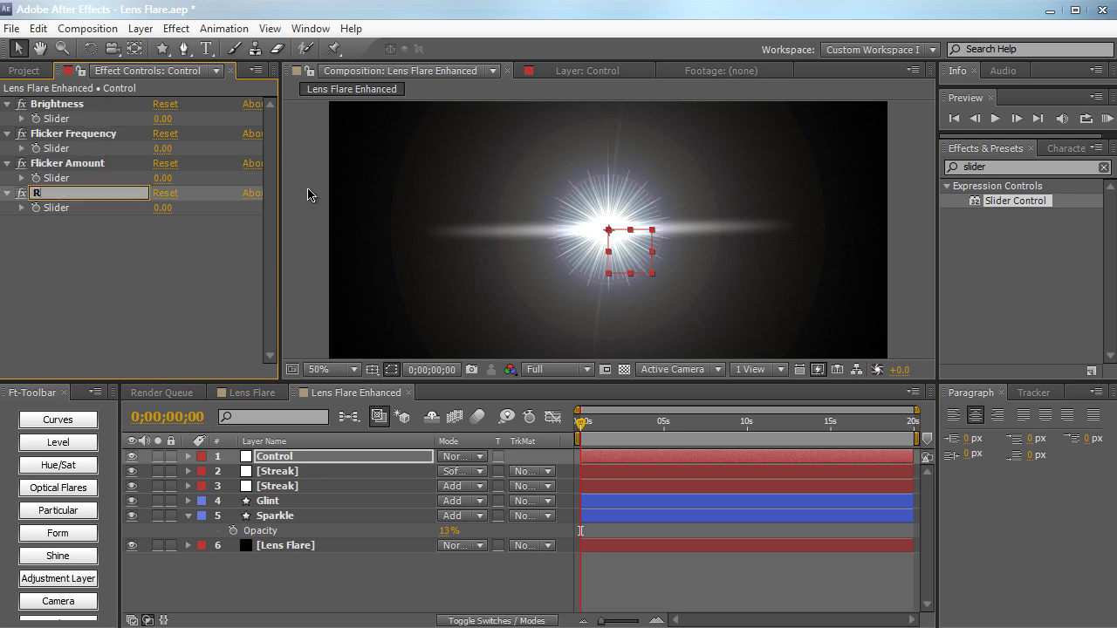
text(ay Length)
key(Return)
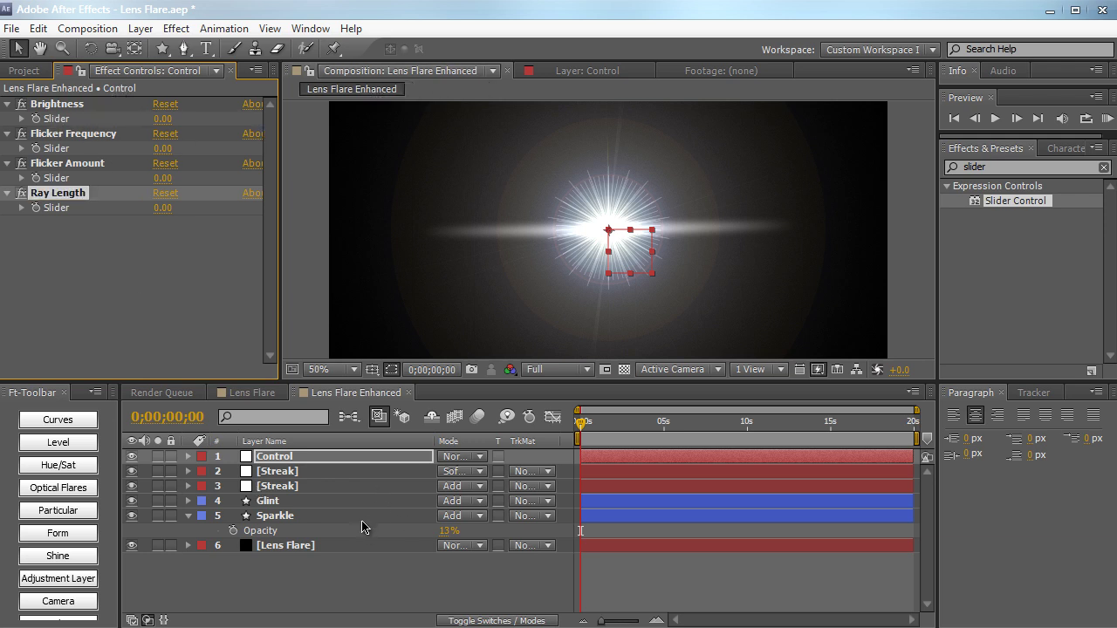
Step: Expand the Lens Flare layer's effect properties in the timeline to expose Flare Center and Flare Brightness
click(292, 549)
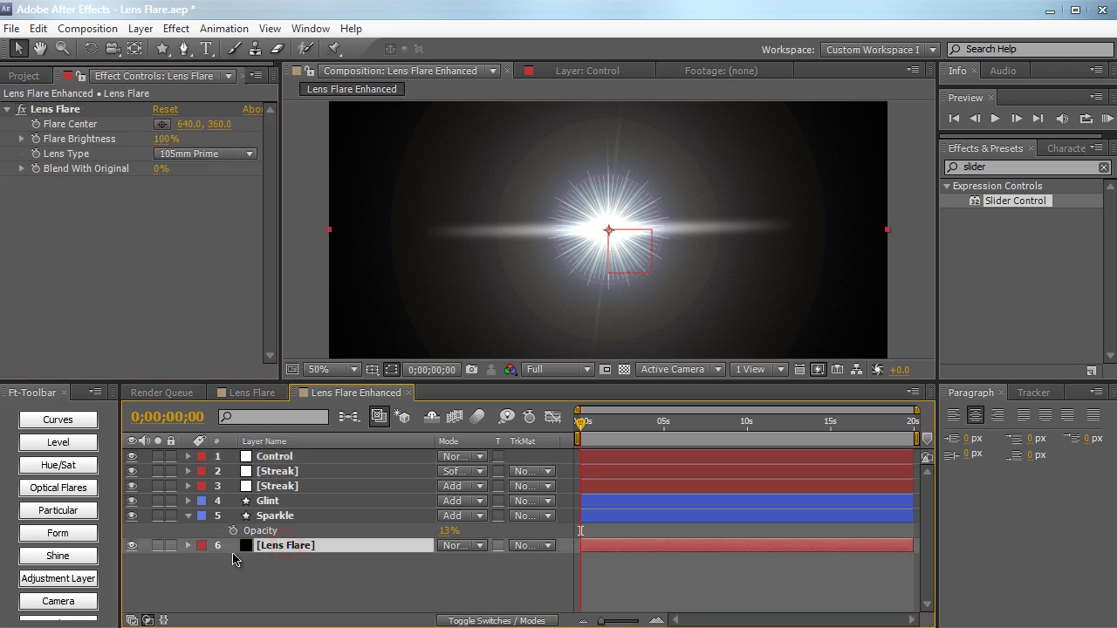
click(190, 545)
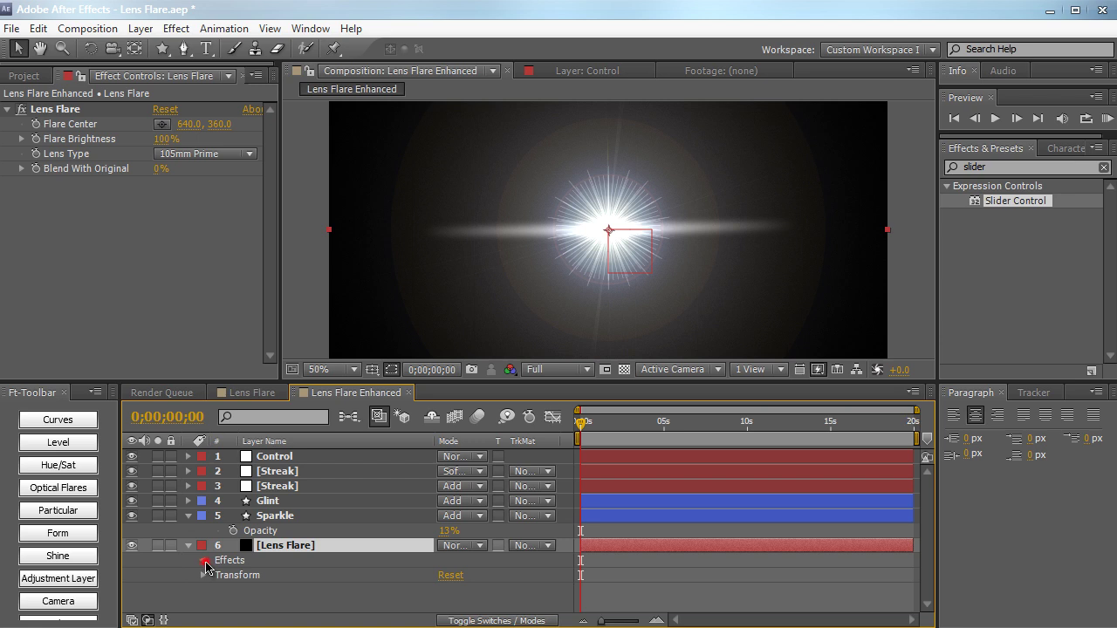
click(205, 561)
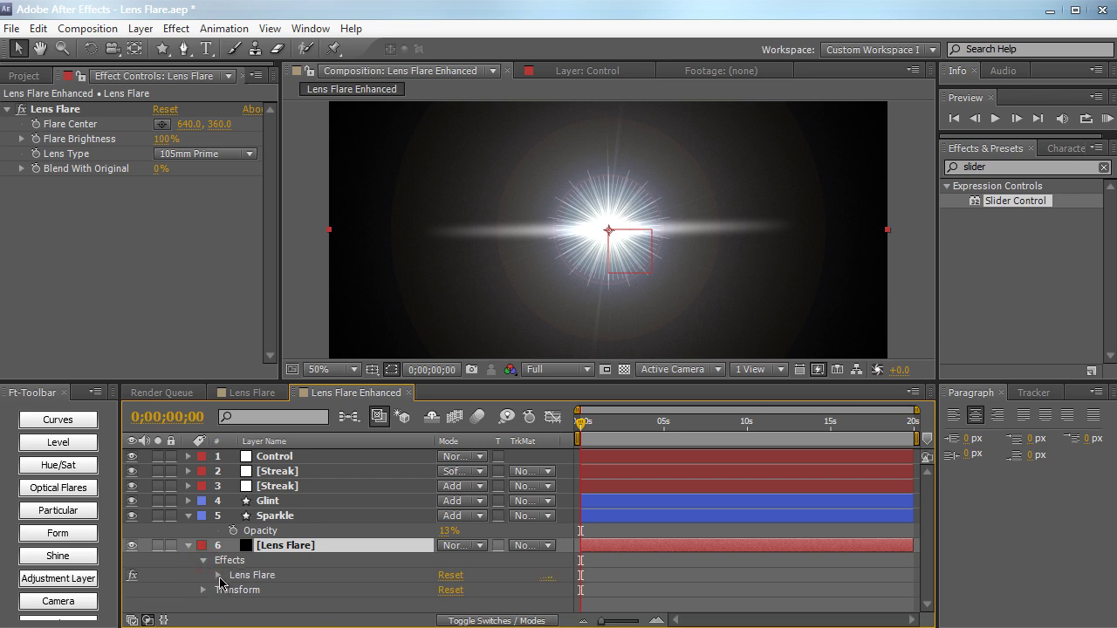
click(218, 575)
scroll(218, 579, down, 2)
scroll(362, 561, down, 1)
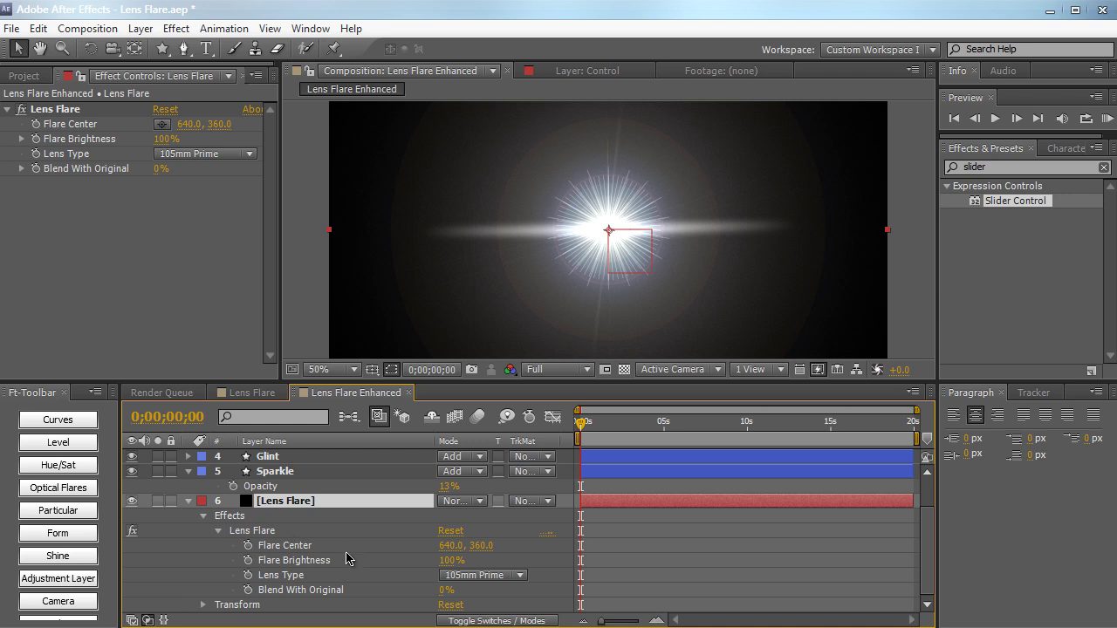
scroll(347, 559, up, 1)
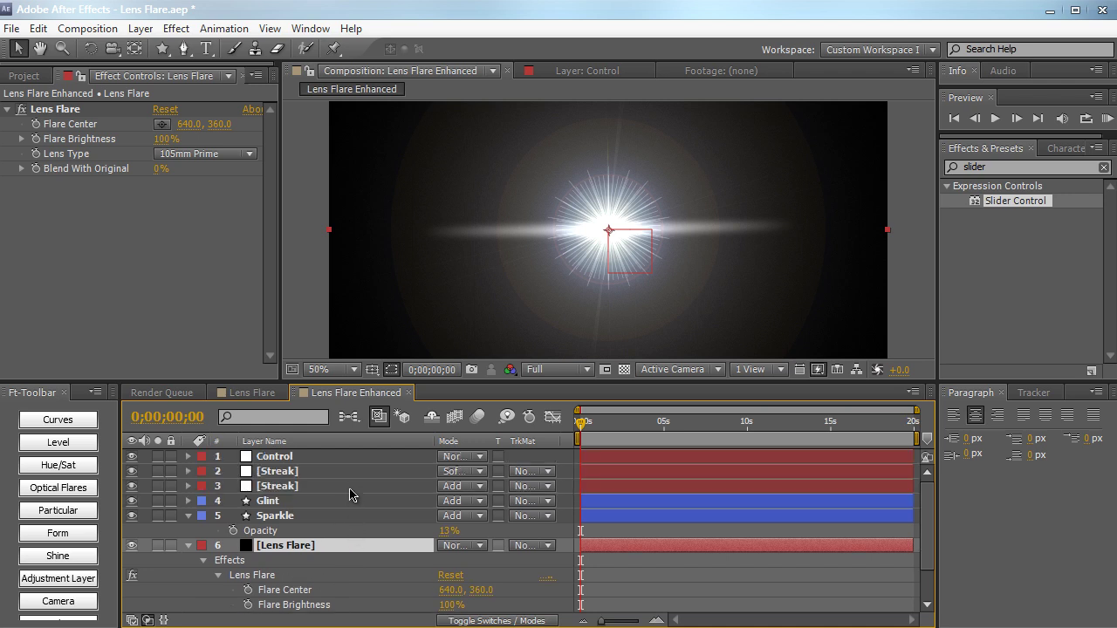
scroll(350, 487, down, 1)
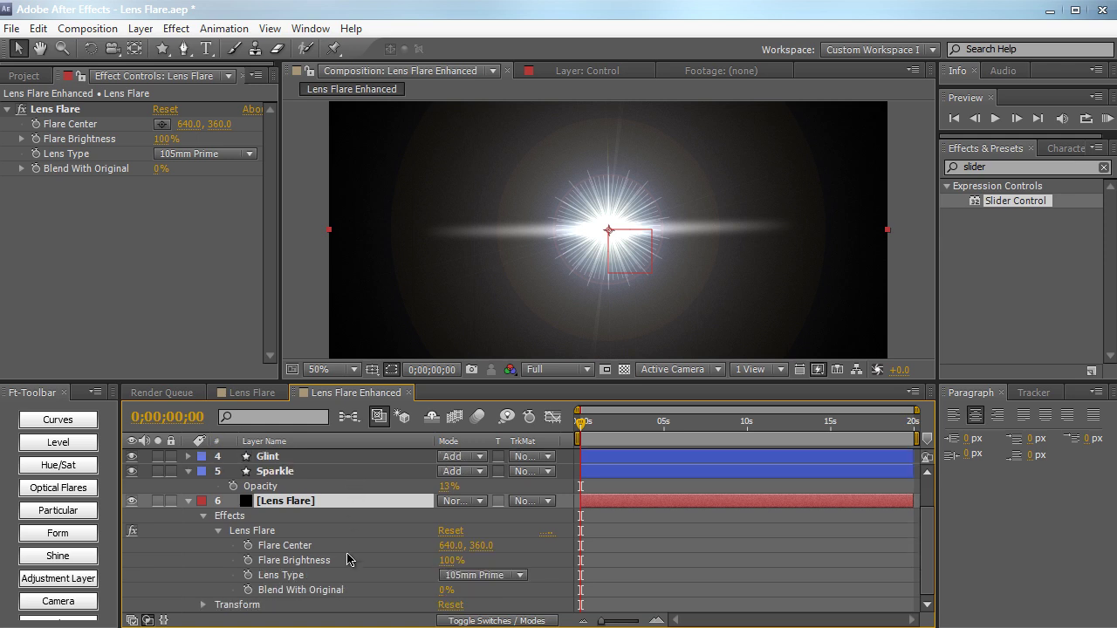
scroll(323, 455, up, 1)
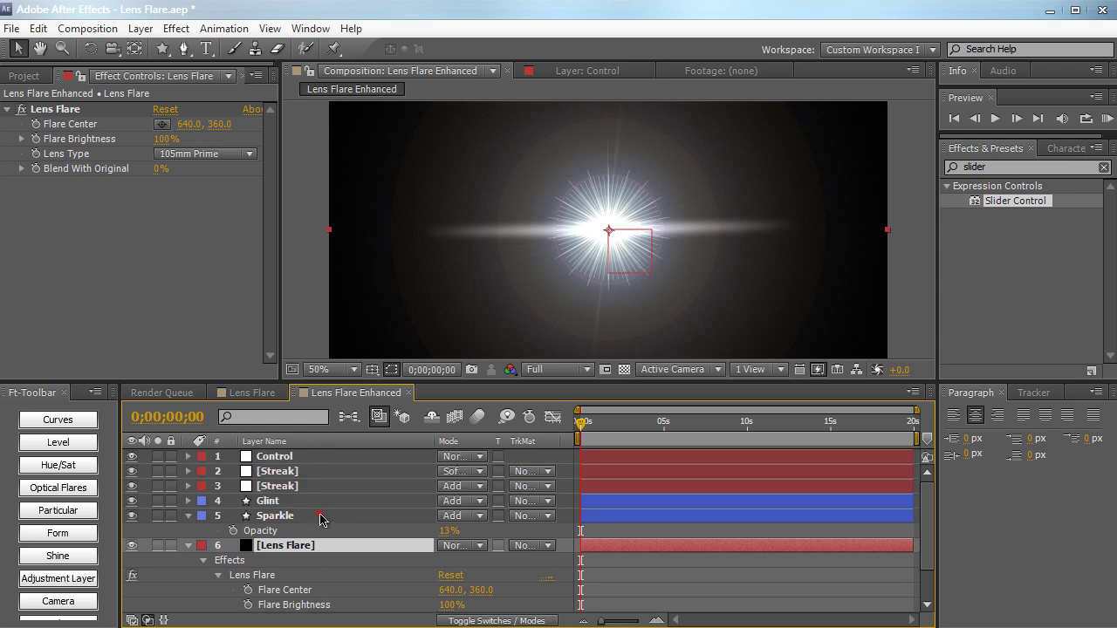
click(320, 520)
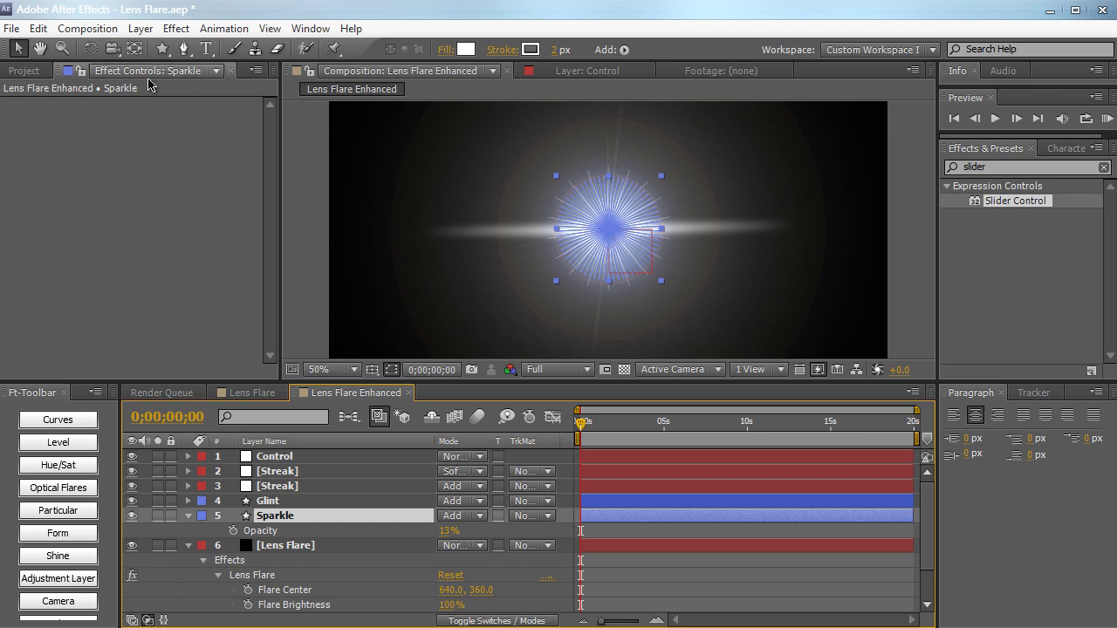
click(135, 48)
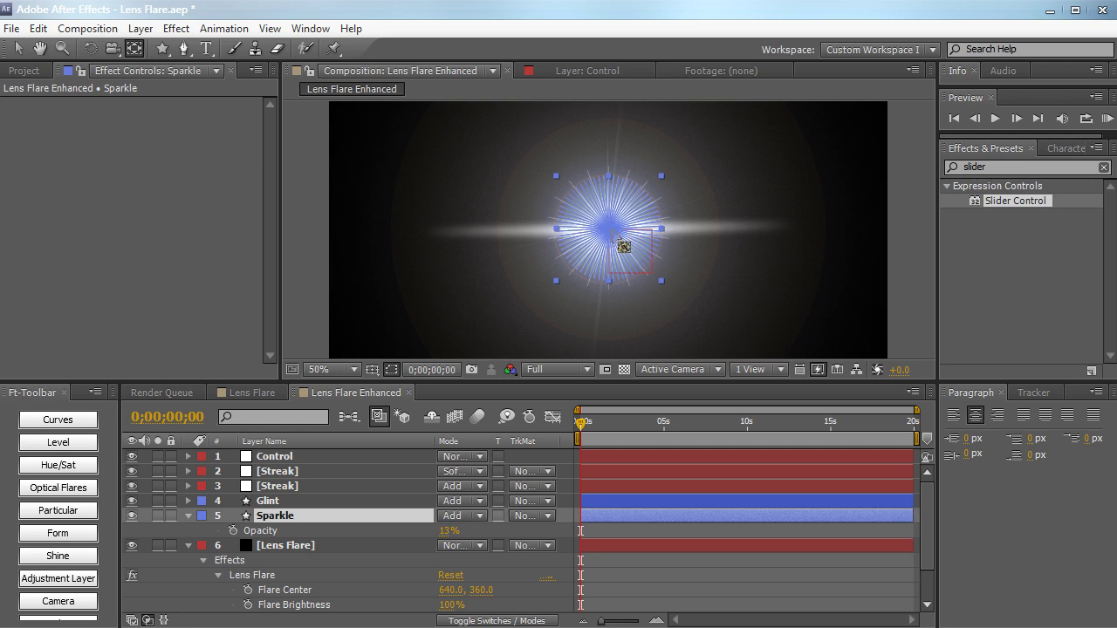
click(19, 52)
click(299, 200)
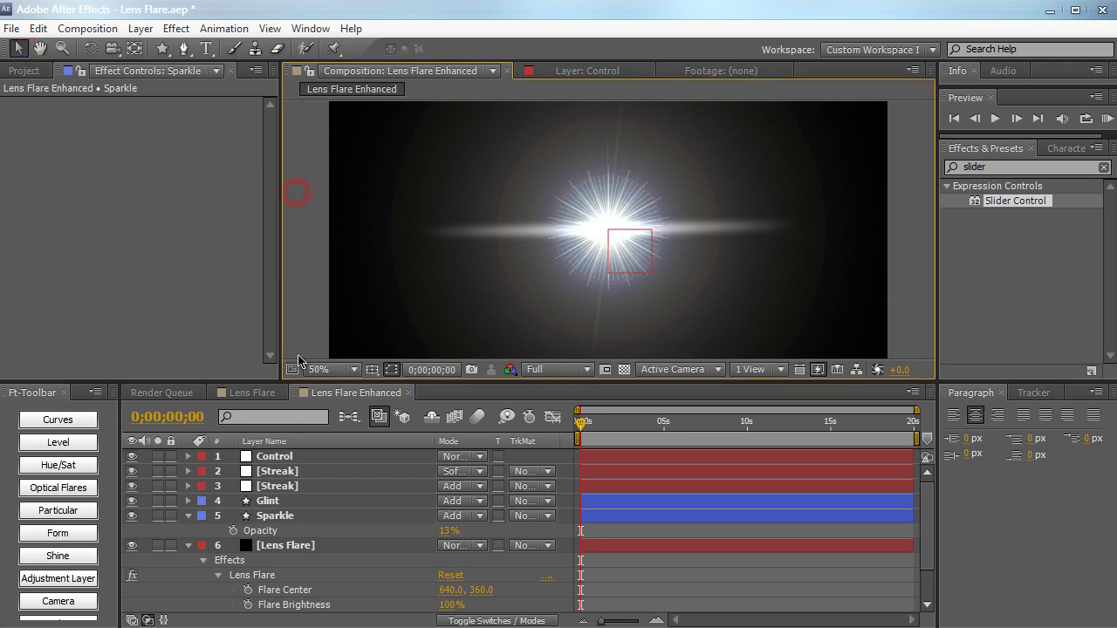
Step: Enlarge and maximize the timeline, and reveal only the Position property of both Streak layers, Glint and Sparkle
drag(299, 380, 300, 252)
key(grave)
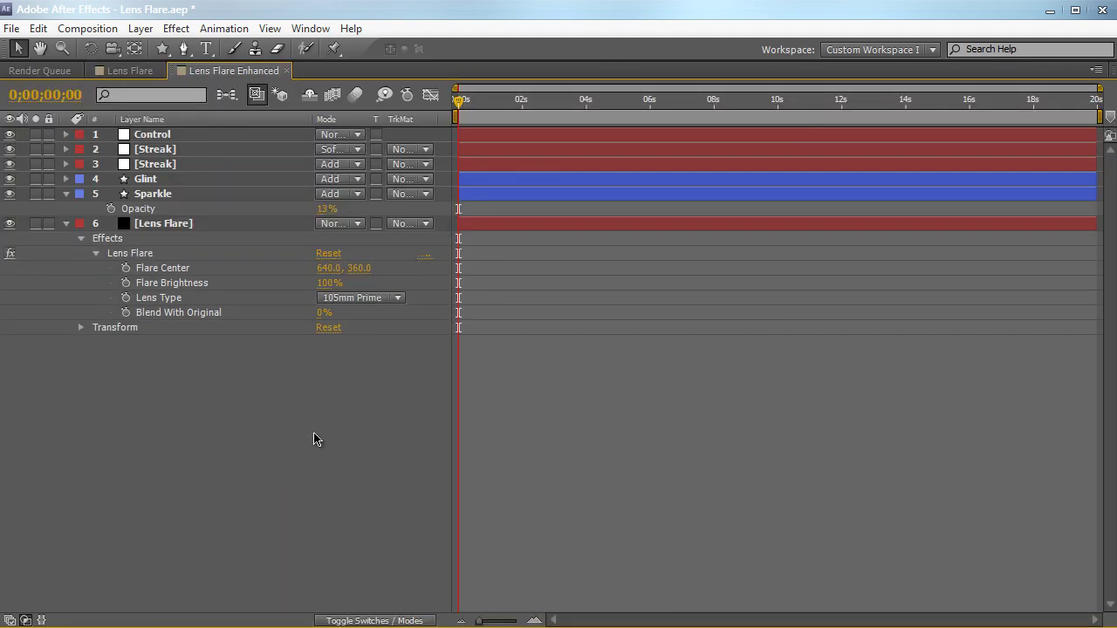
click(65, 149)
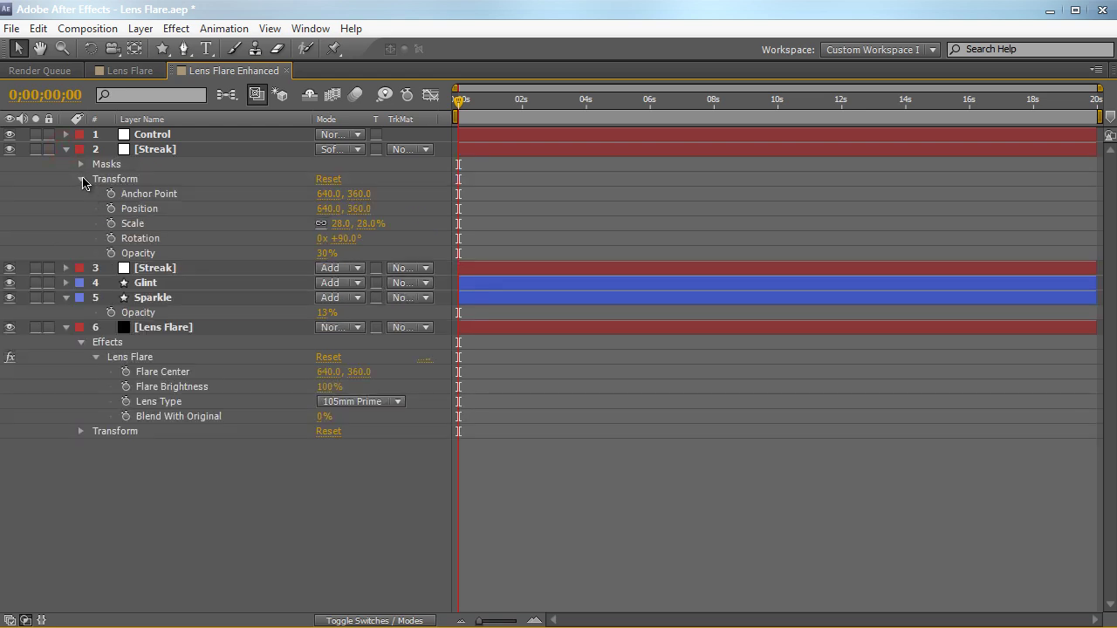
click(122, 150)
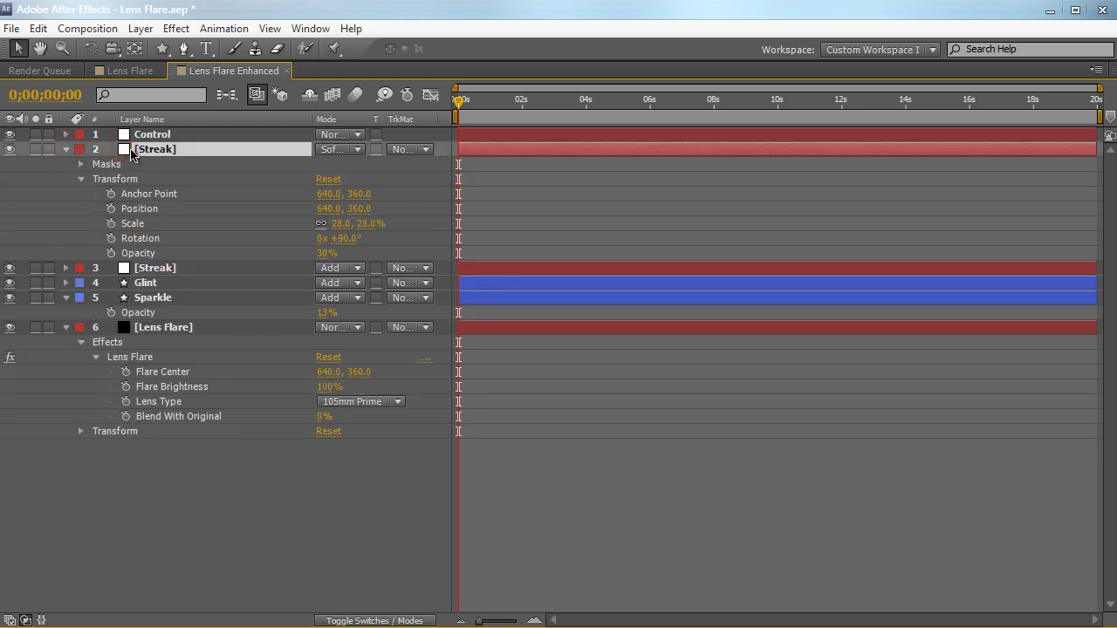
key(p)
click(218, 180)
key(p)
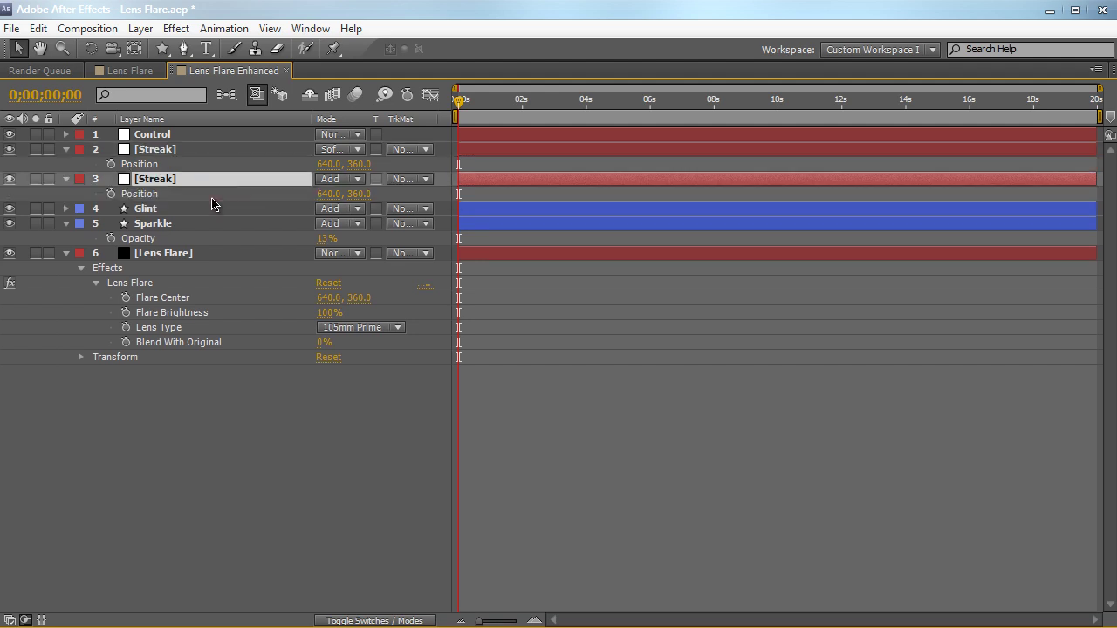
click(206, 207)
key(p)
click(202, 240)
key(p)
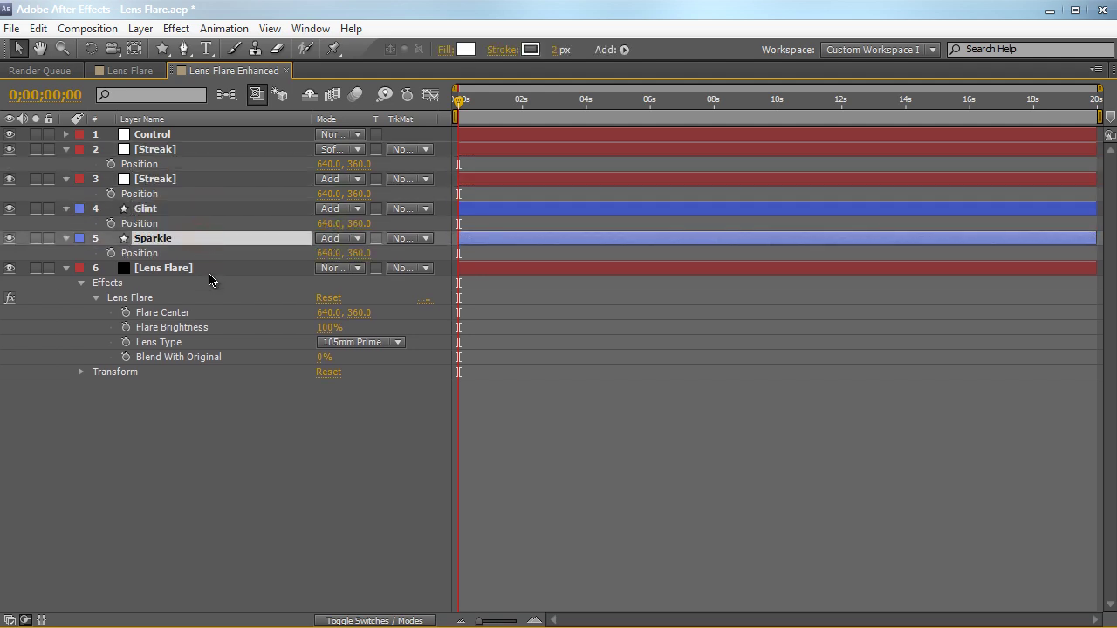
Step: Link the Position of both Streak layers to the Lens Flare effect's Flare Center with expressions
click(211, 151)
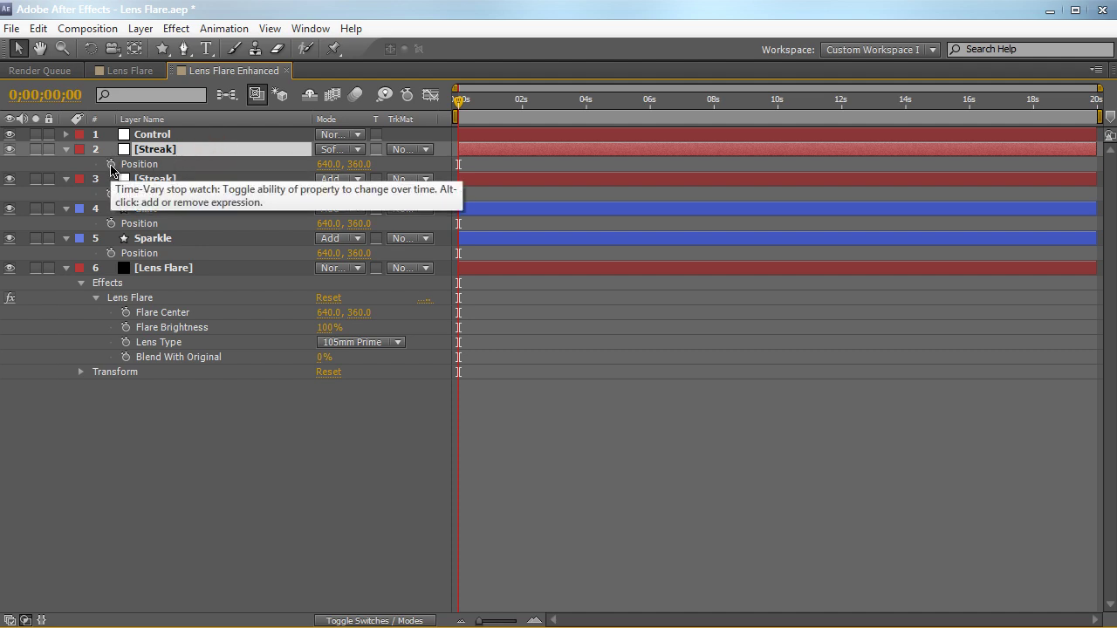
alt+click(111, 166)
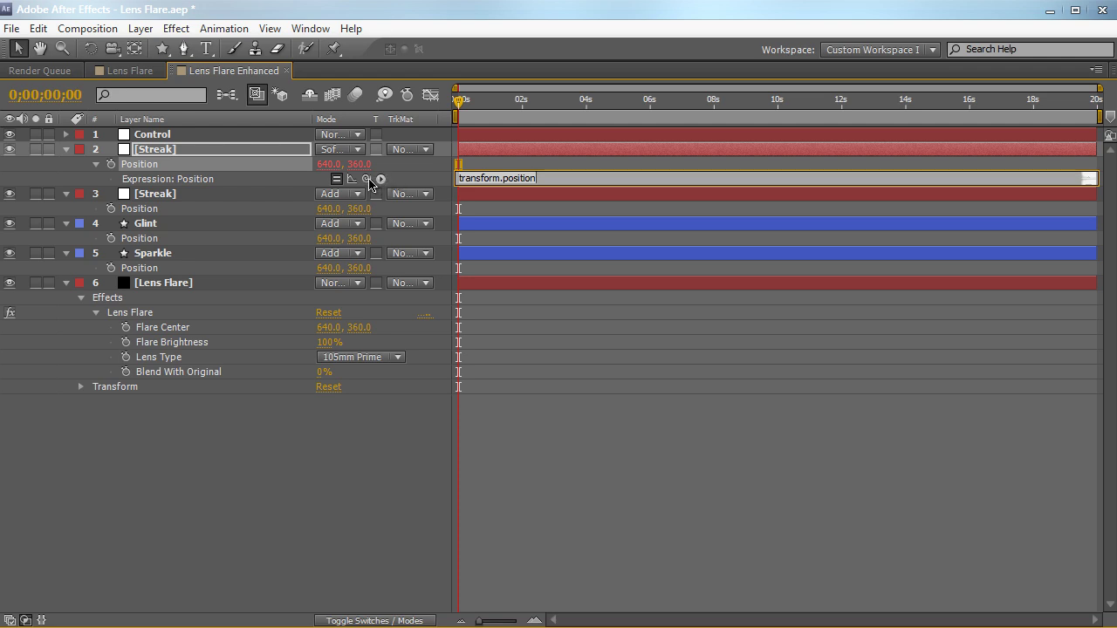
drag(365, 179, 245, 332)
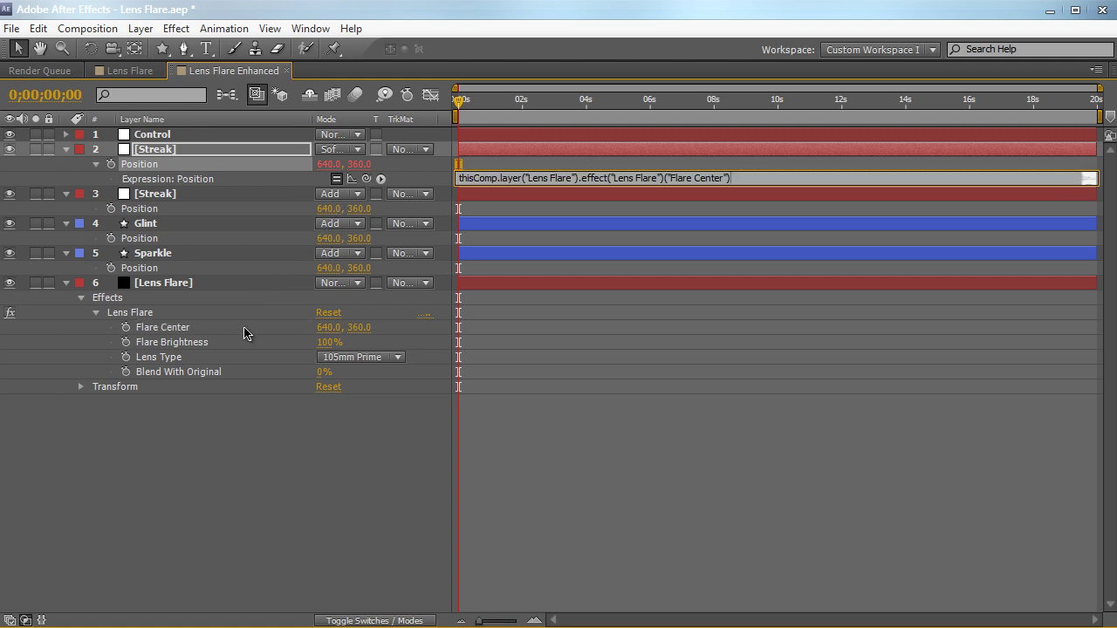
alt+click(111, 209)
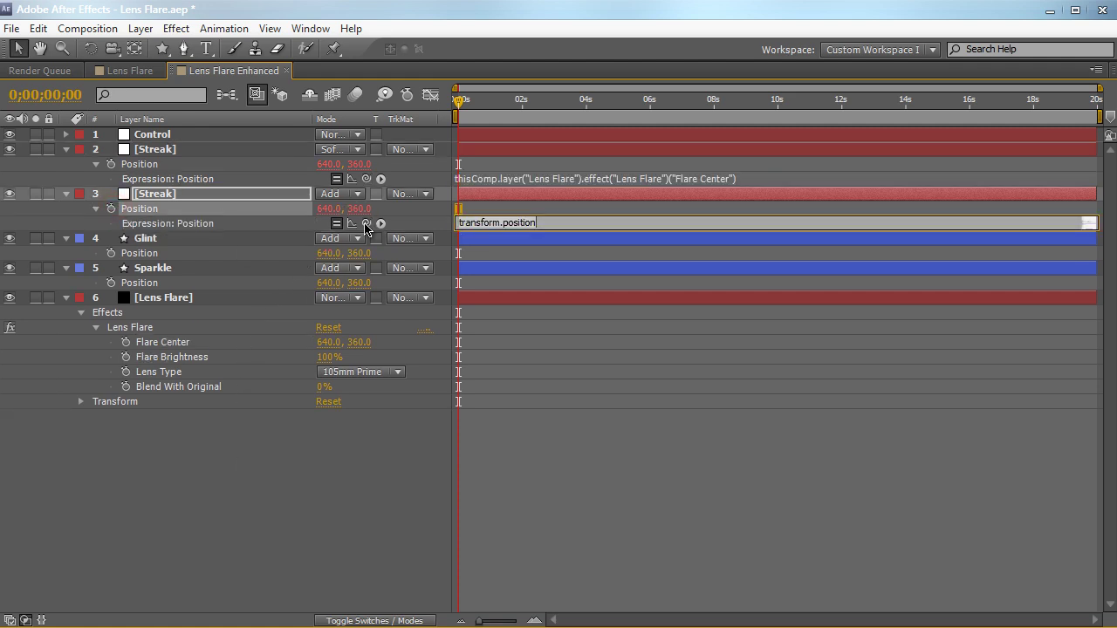
drag(366, 224, 262, 343)
Step: Link the Position of the Glint and Sparkle layers to the Lens Flare effect's Flare Center with expressions
alt+click(111, 253)
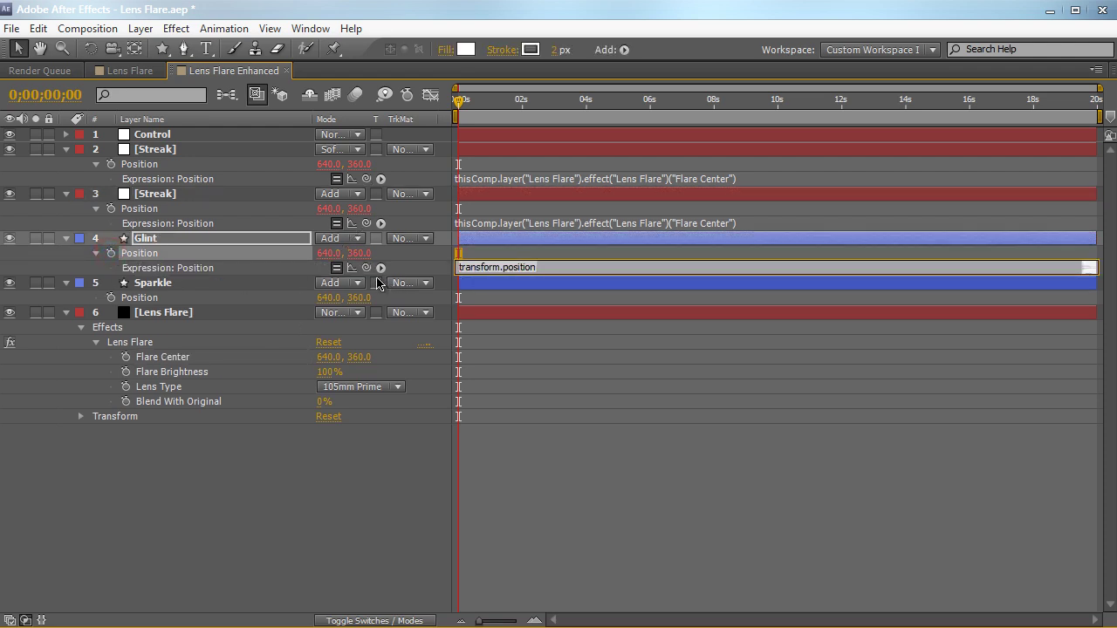
drag(365, 268, 262, 356)
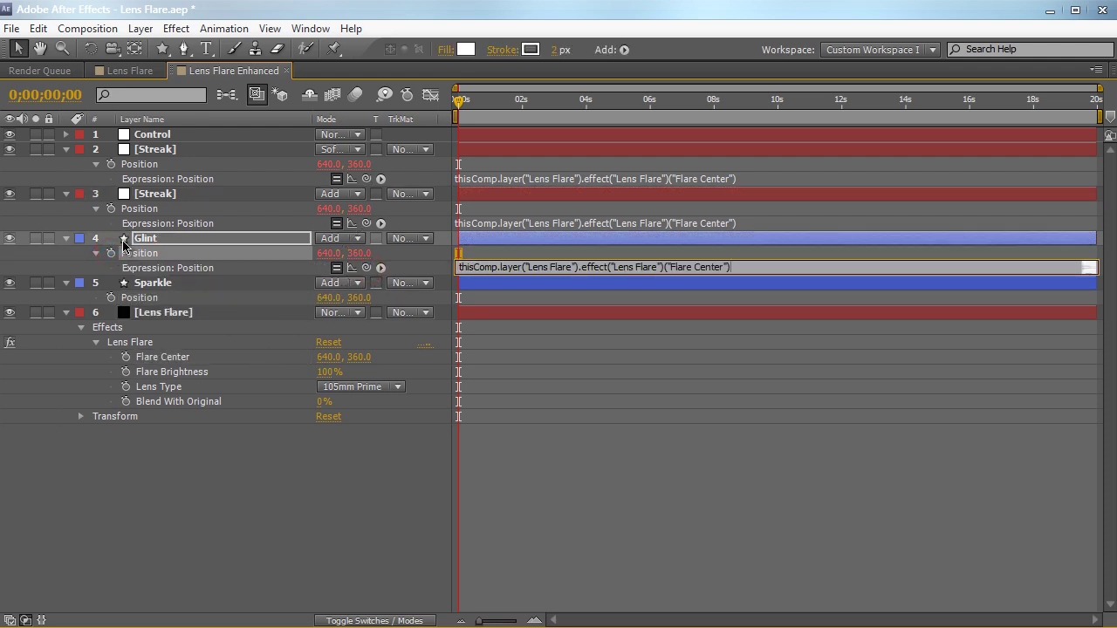
alt+click(111, 298)
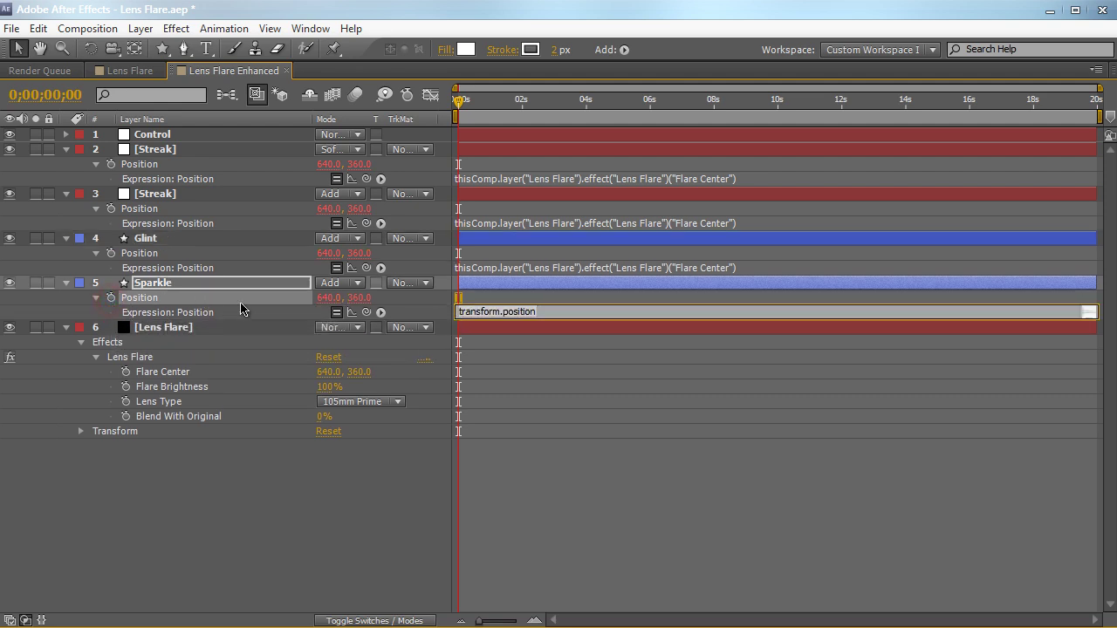
drag(365, 316, 259, 374)
click(256, 543)
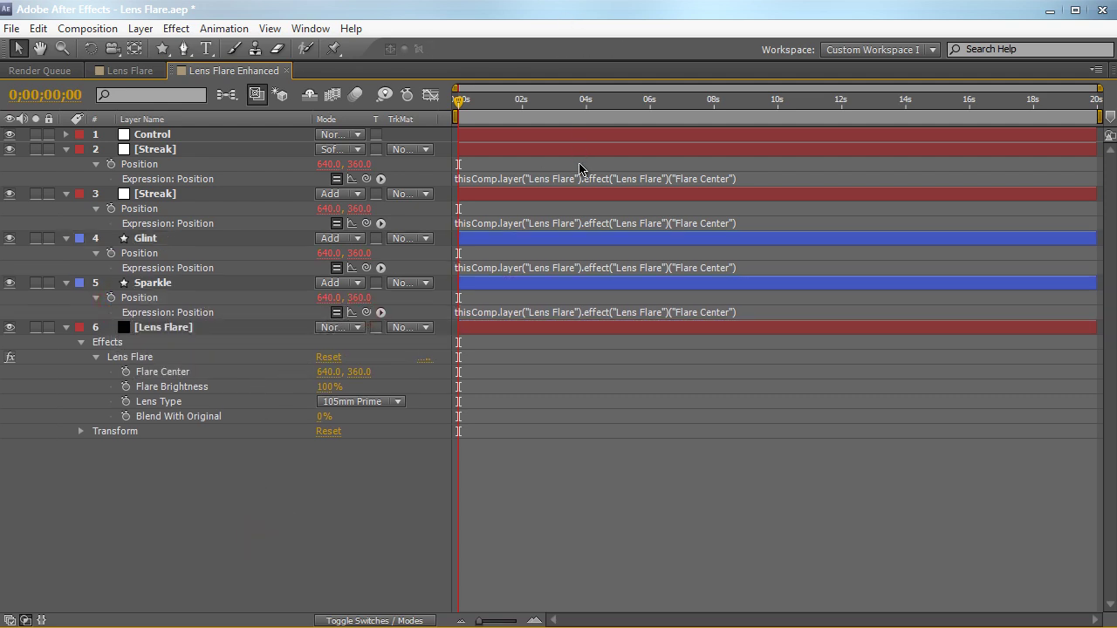
Step: Restore the full workspace and test the links by moving the Flare Center to 1022, 320, undoing the move
key(grave)
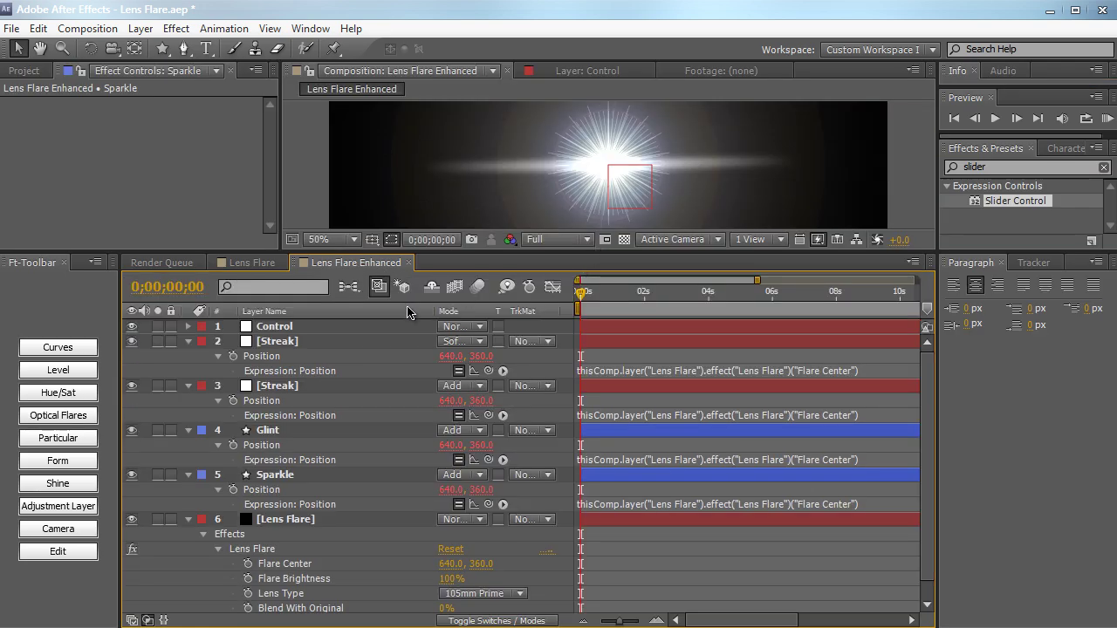
click(340, 520)
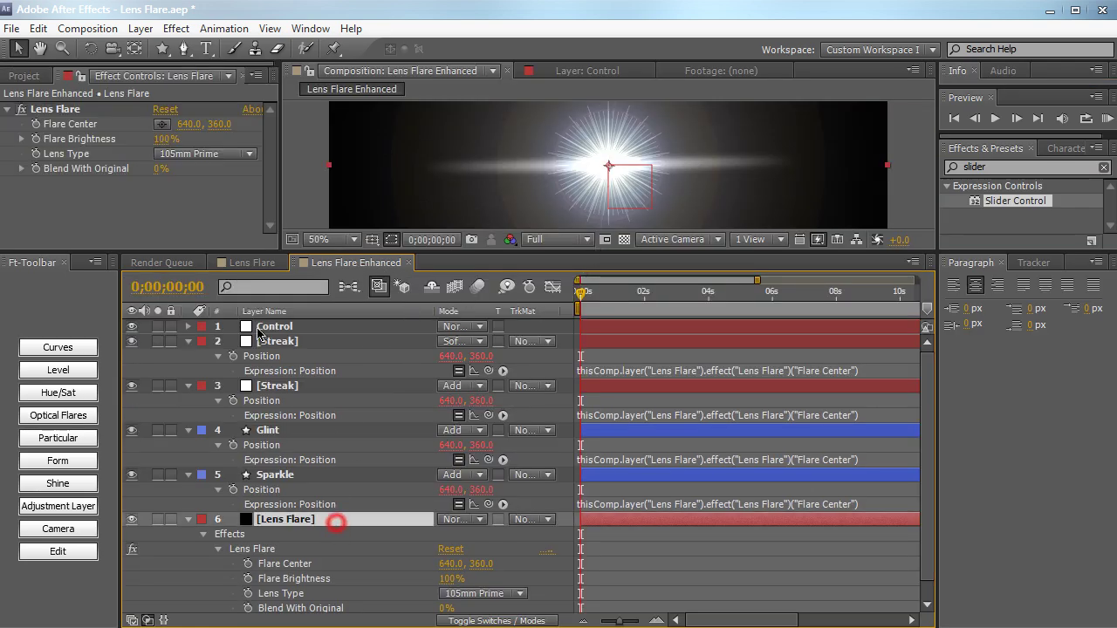
click(162, 127)
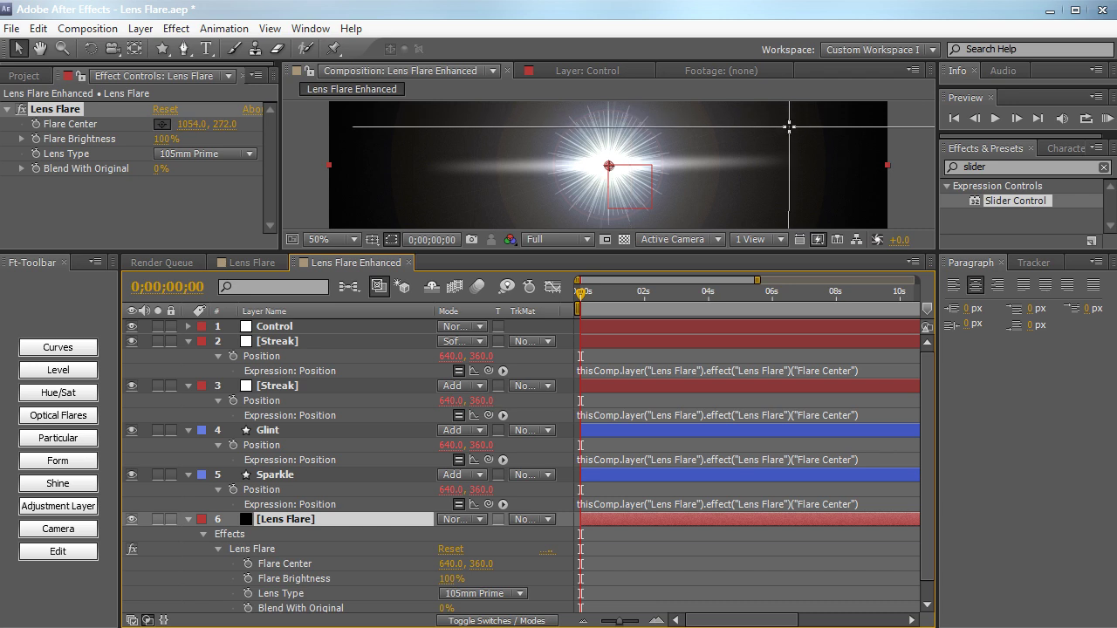
click(790, 131)
drag(790, 131, 776, 149)
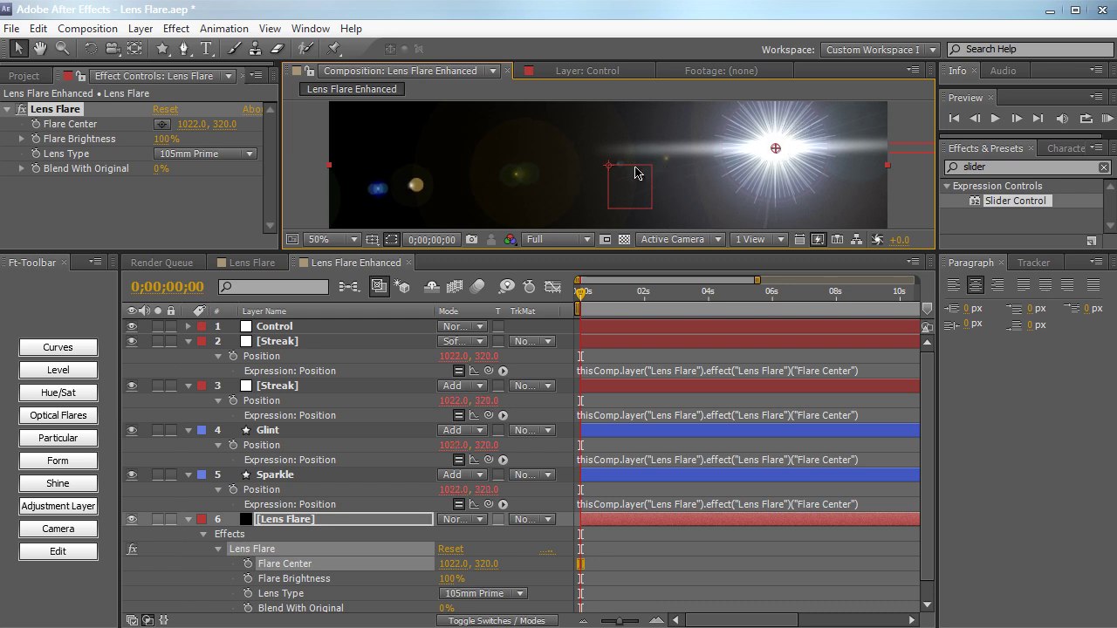
key(ctrl+z)
key(ctrl+z)
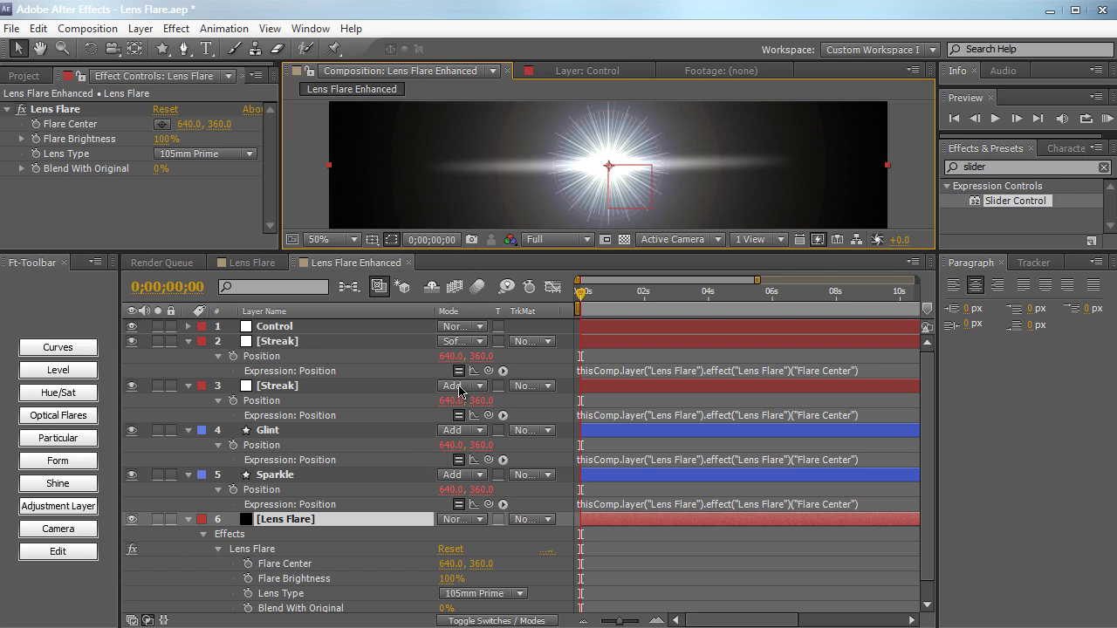
Step: Reveal the Control layer's Position and link the Lens Flare effect's Flare Center to it with an expression
key(grave)
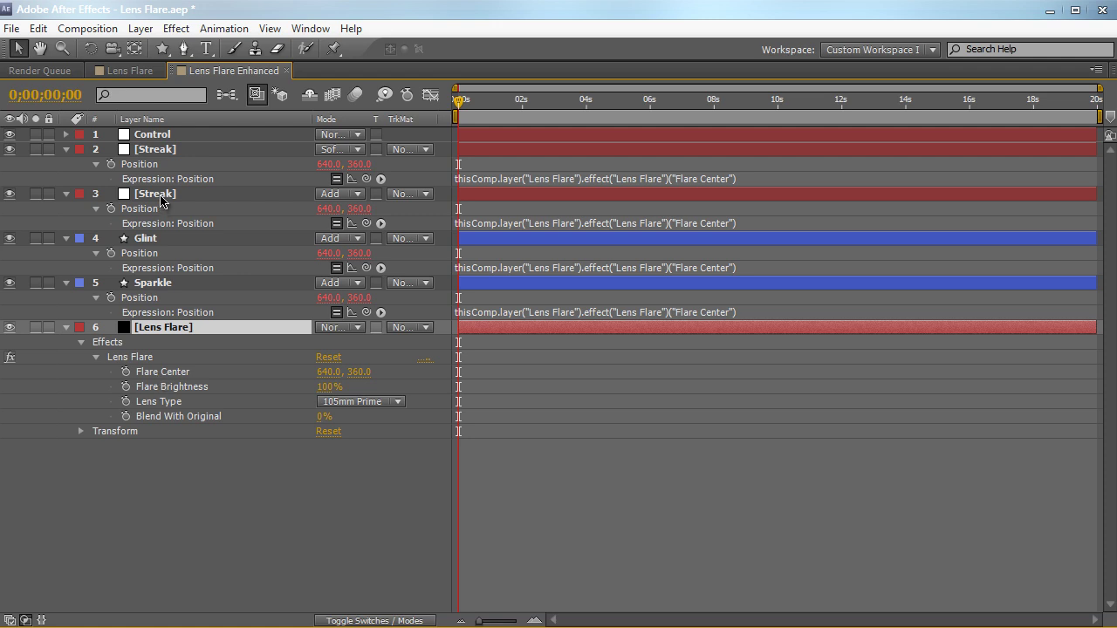
click(157, 137)
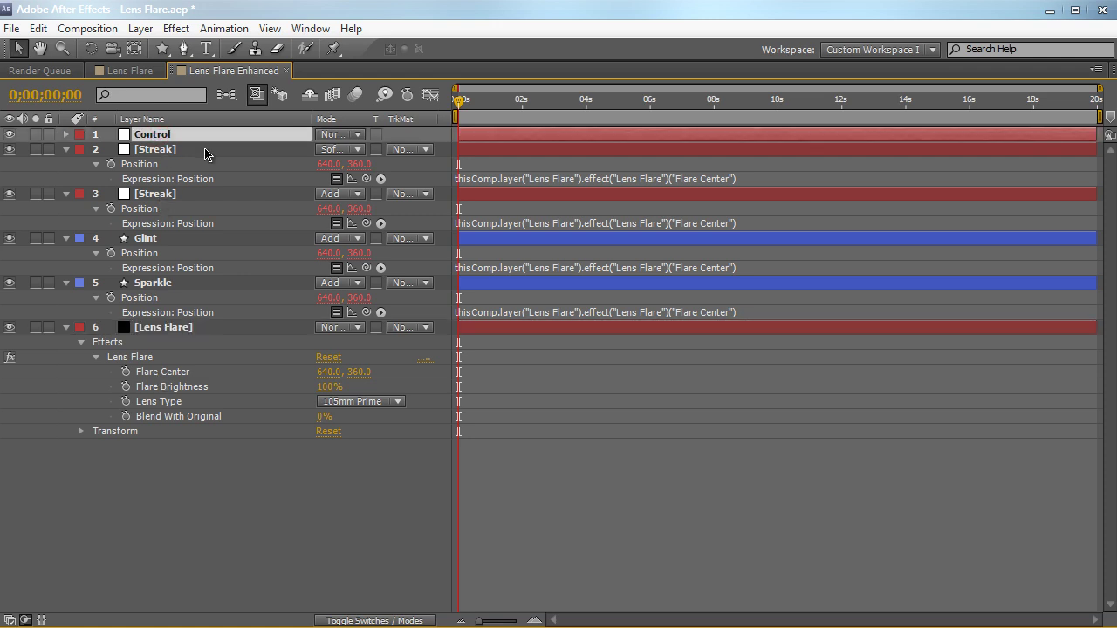
key(p)
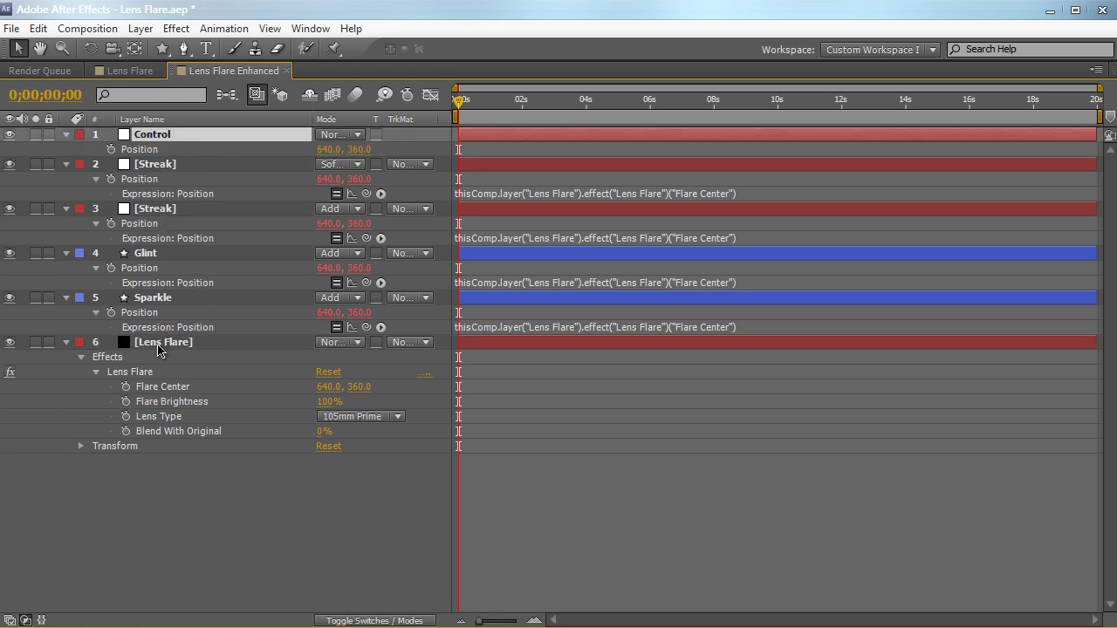
alt+click(125, 390)
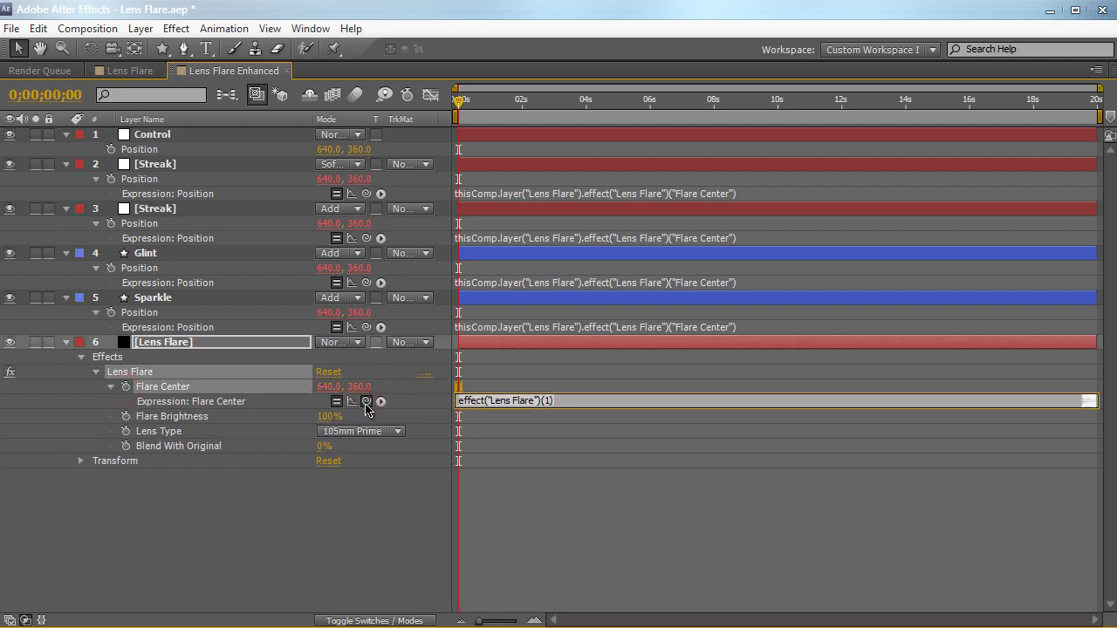
drag(366, 401, 266, 153)
click(513, 156)
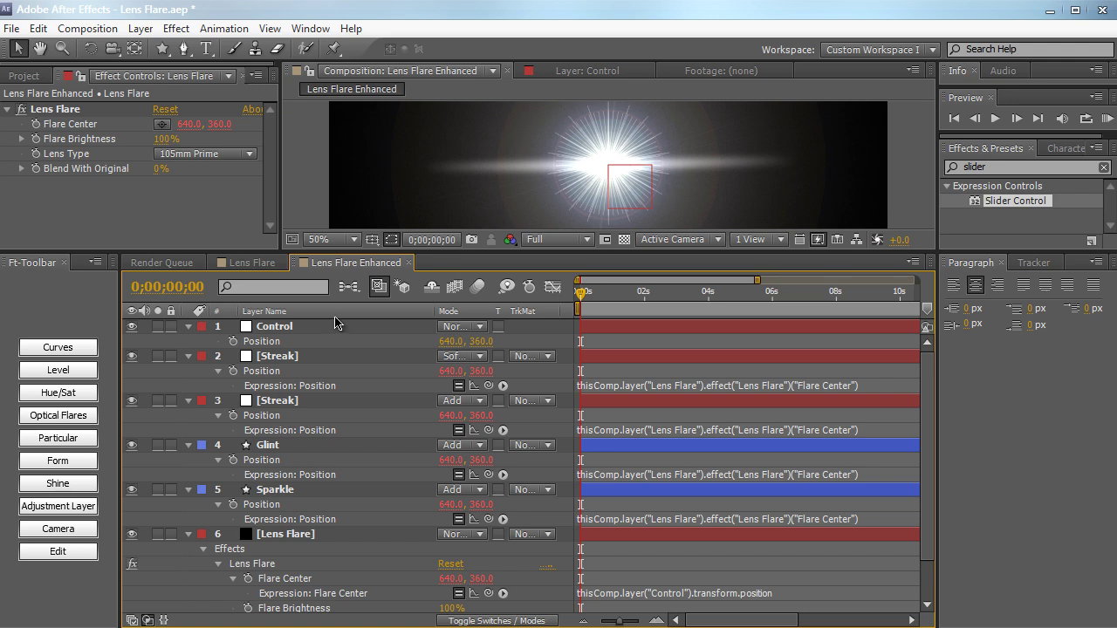
Step: Test the rig by shifting the Control layer's X position to 597, and undo the shift
click(333, 312)
click(335, 324)
click(334, 314)
drag(447, 341, 441, 371)
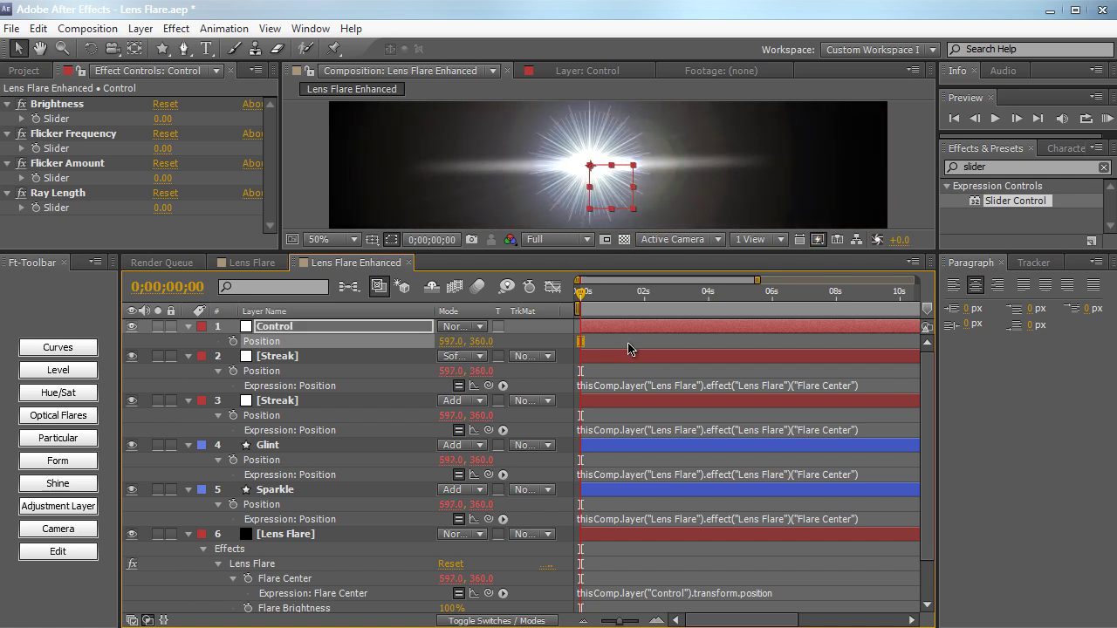
key(ctrl+z)
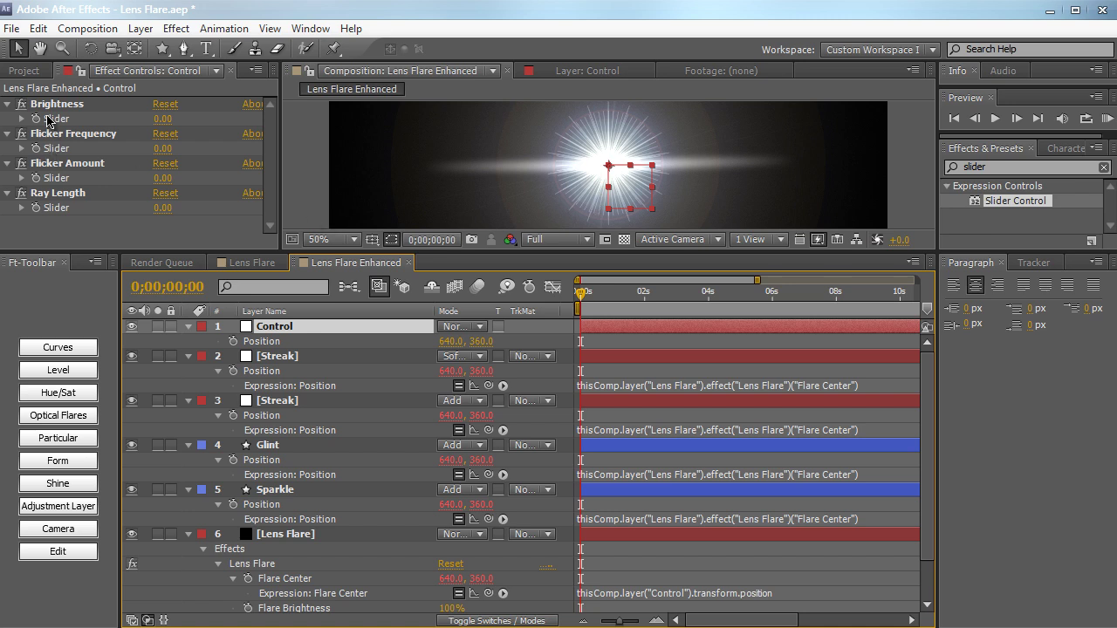
Step: Collapse the properties of the Control, Streak, Glint and Sparkle layers, keeping the Lens Flare layer expanded with its Flare Brightness selected
click(188, 326)
click(188, 341)
click(187, 356)
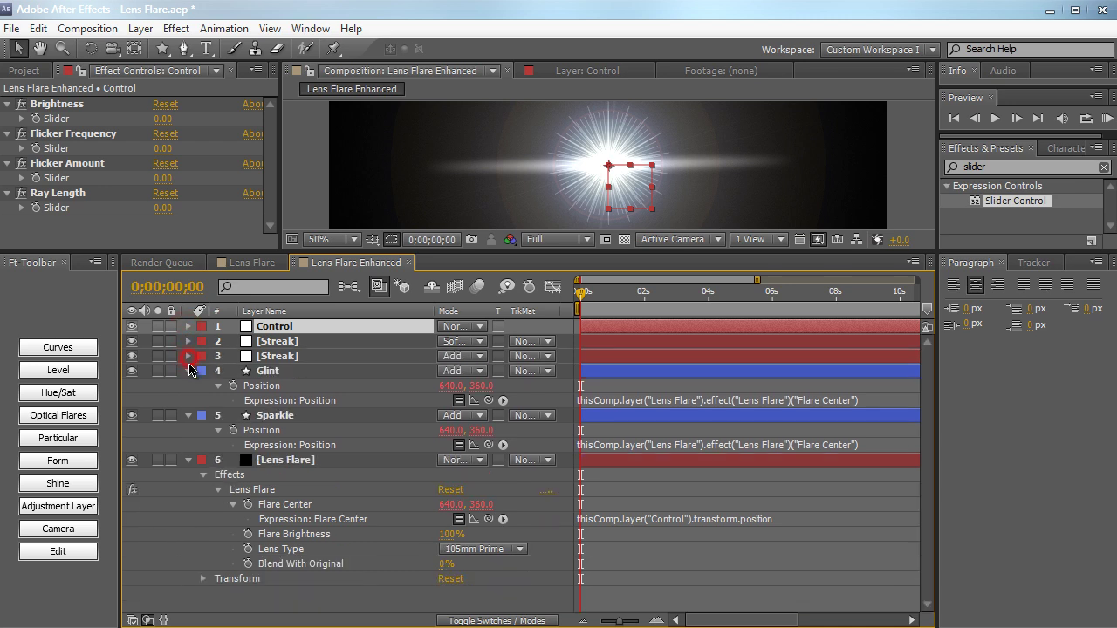
click(188, 371)
click(188, 386)
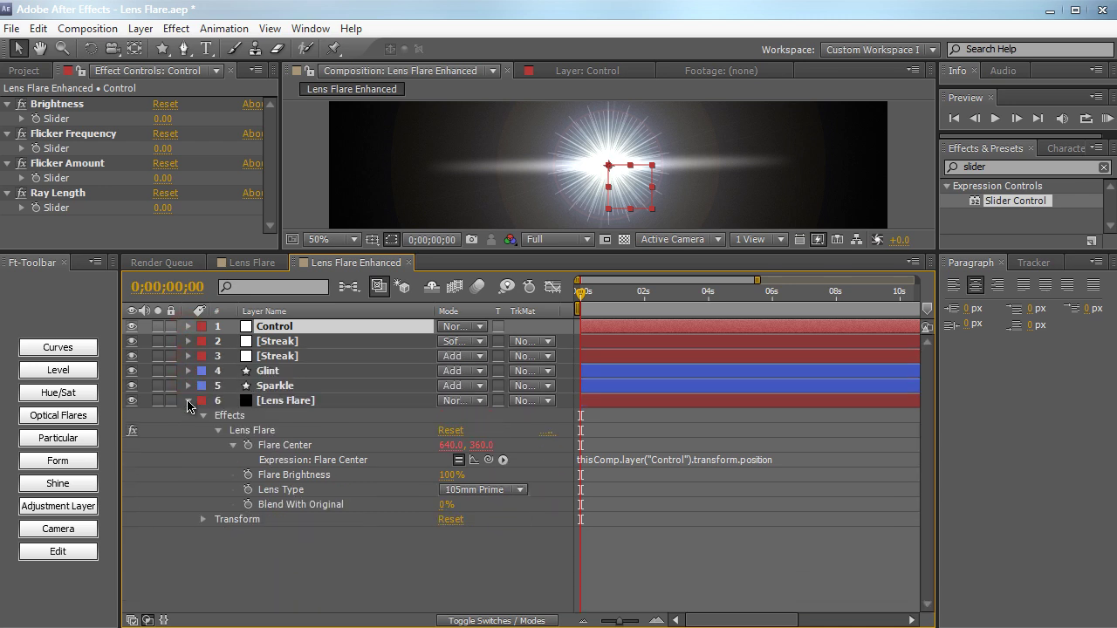
click(187, 400)
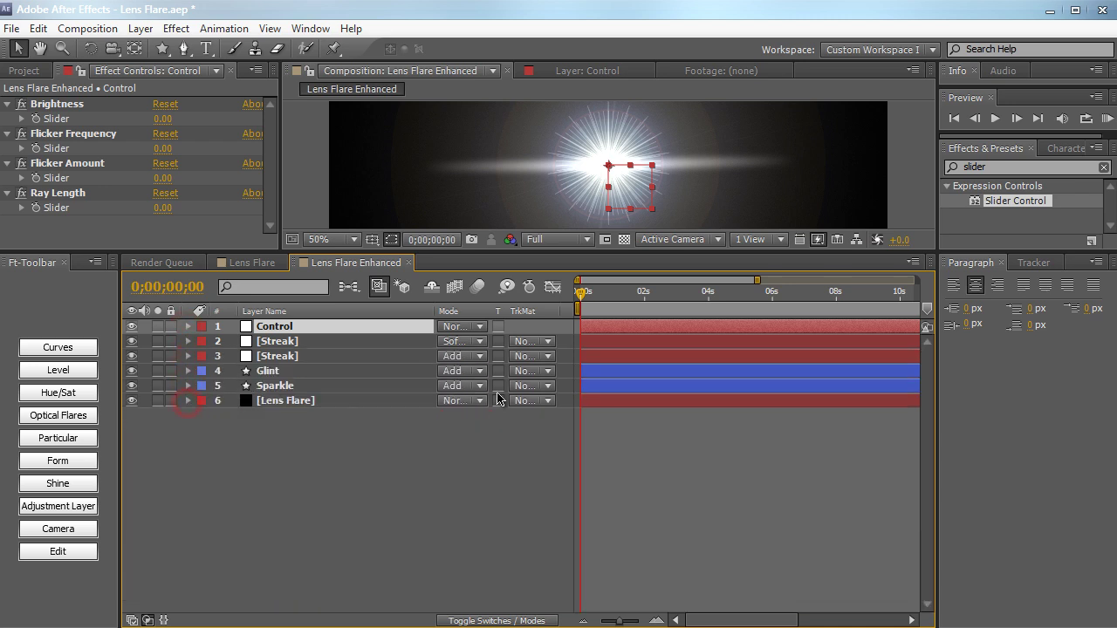
click(188, 402)
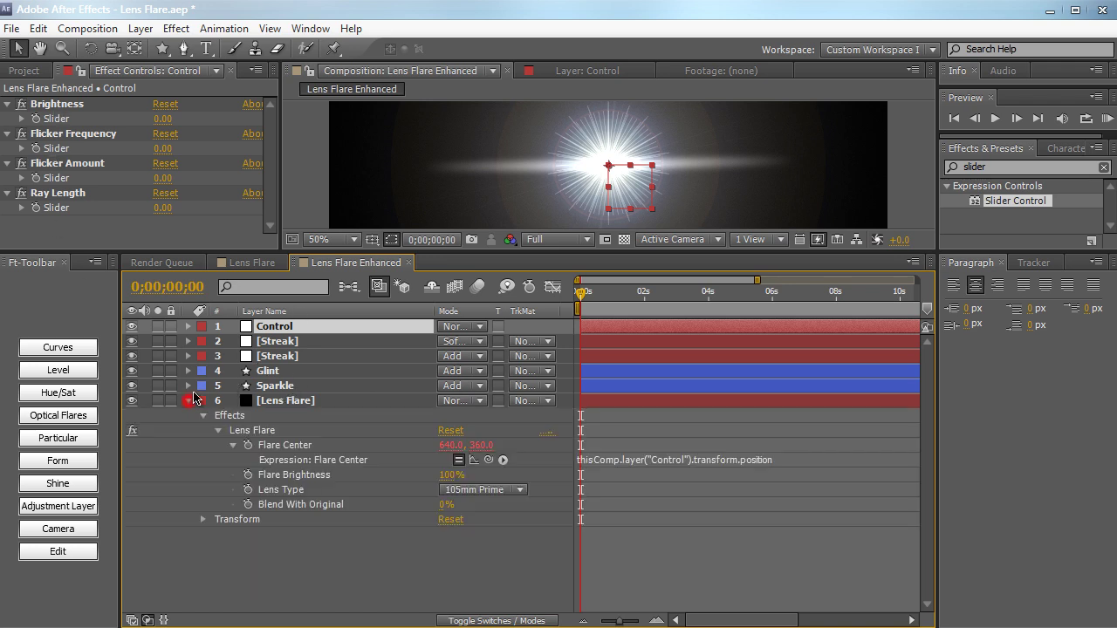
click(277, 476)
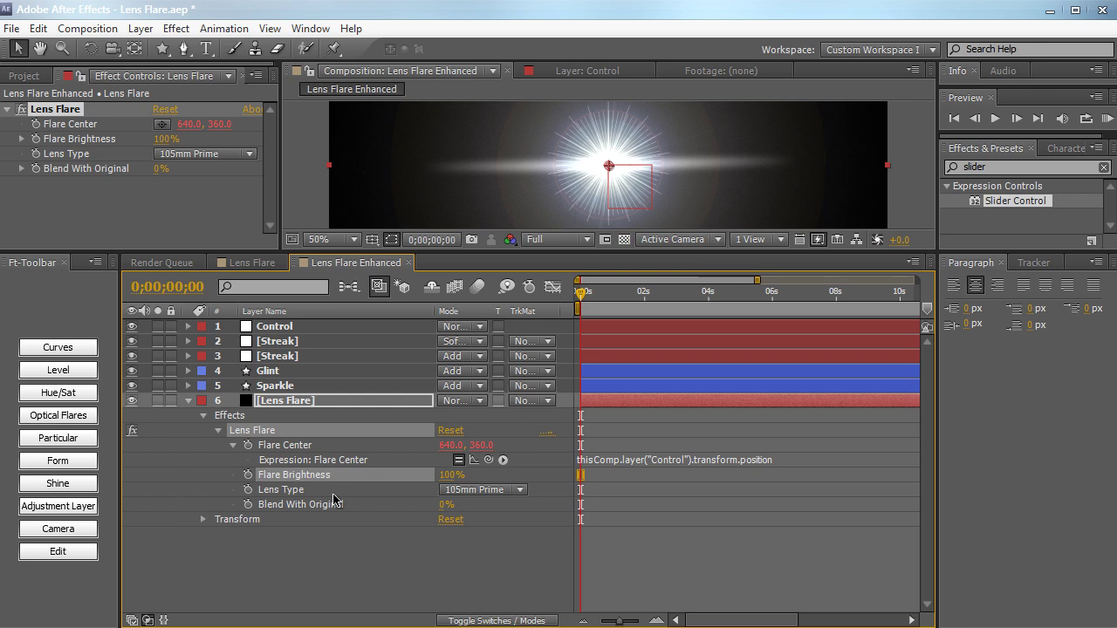
Step: Reveal the Opacity property of the Control, both Streak, Glint and Sparkle layers
click(276, 329)
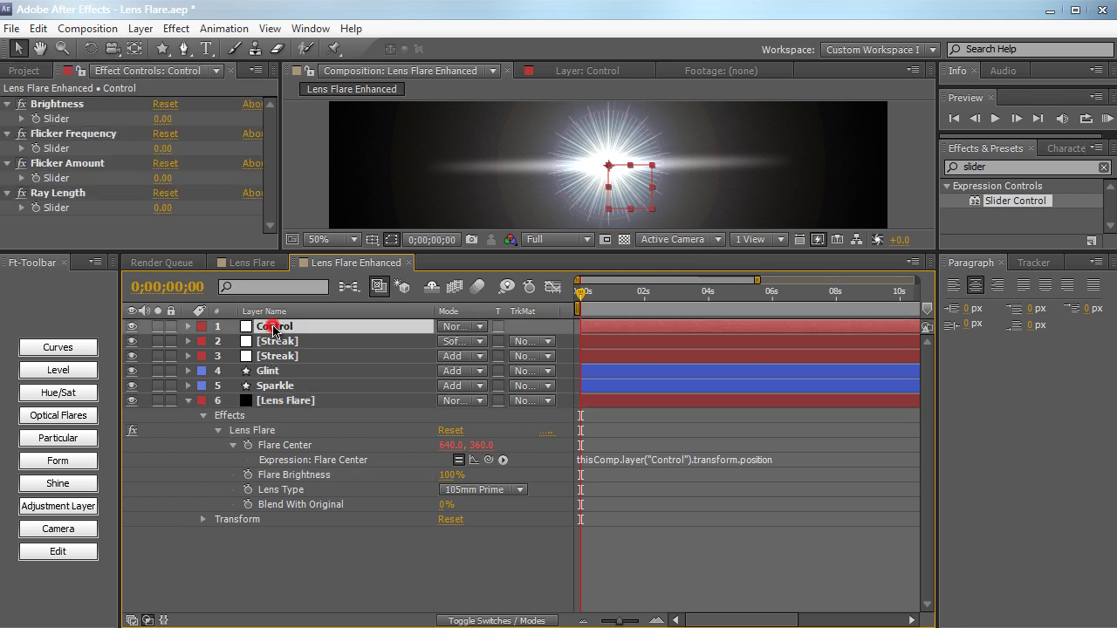
key(t)
click(281, 357)
key(t)
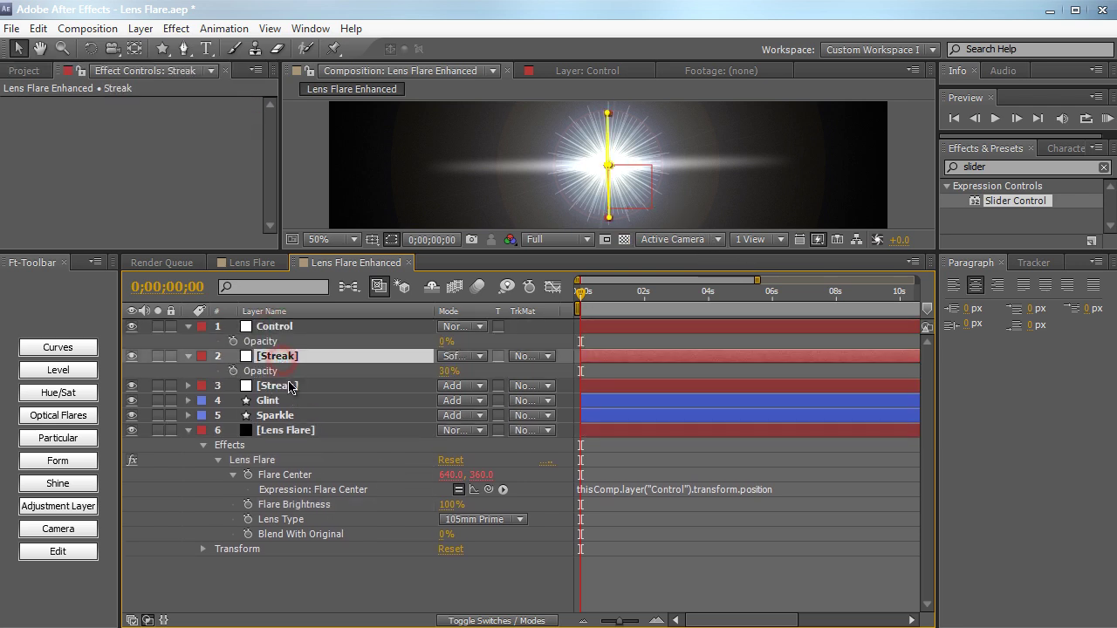
click(288, 387)
key(t)
click(288, 416)
key(t)
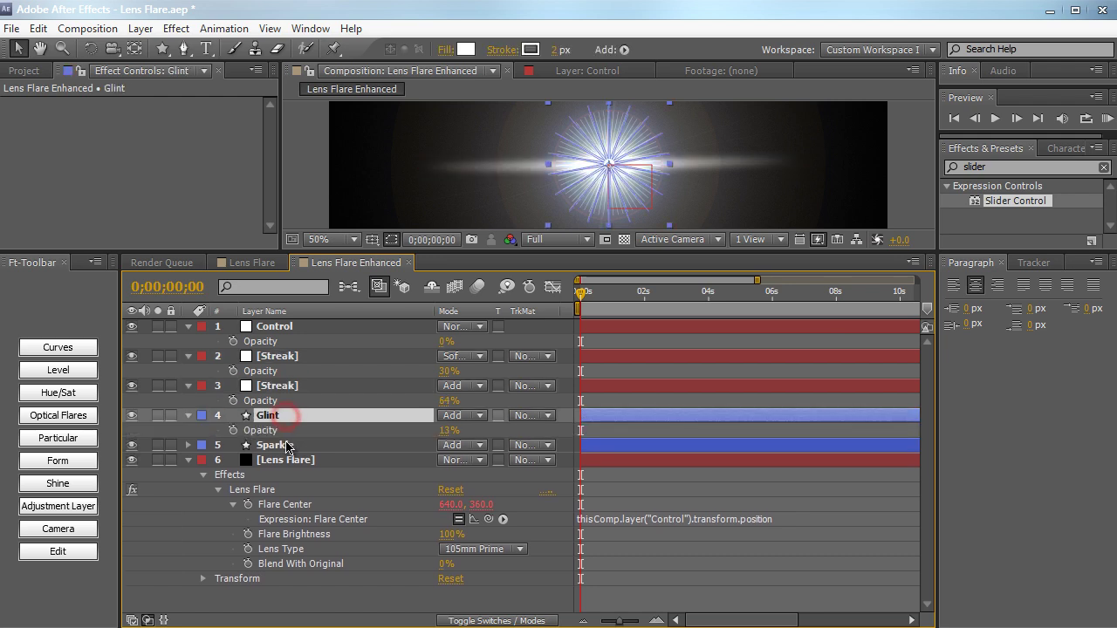
click(287, 446)
key(t)
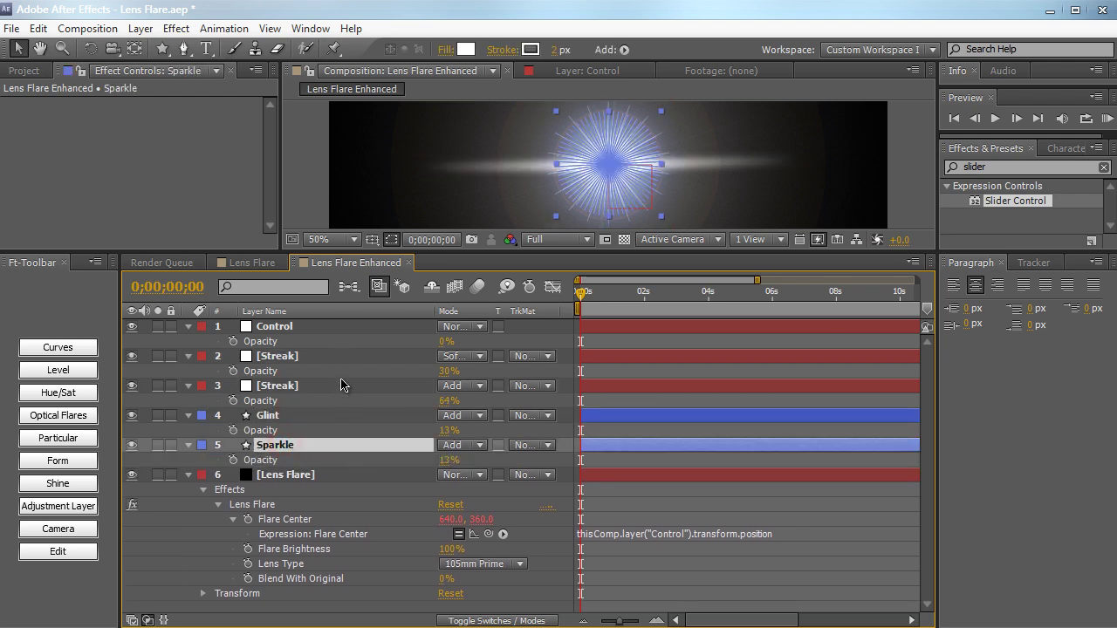
Step: Link the upper Streak layer's Opacity to the Lens Flare effect's Flare Brightness with an expression, subtracting 70
alt+click(233, 371)
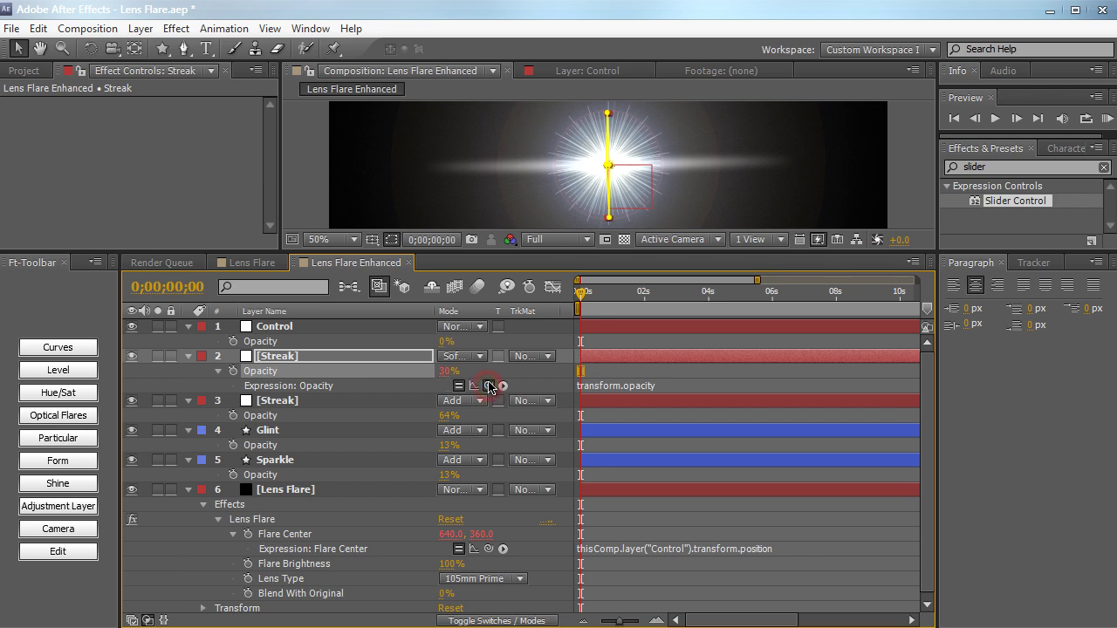
drag(489, 385, 378, 566)
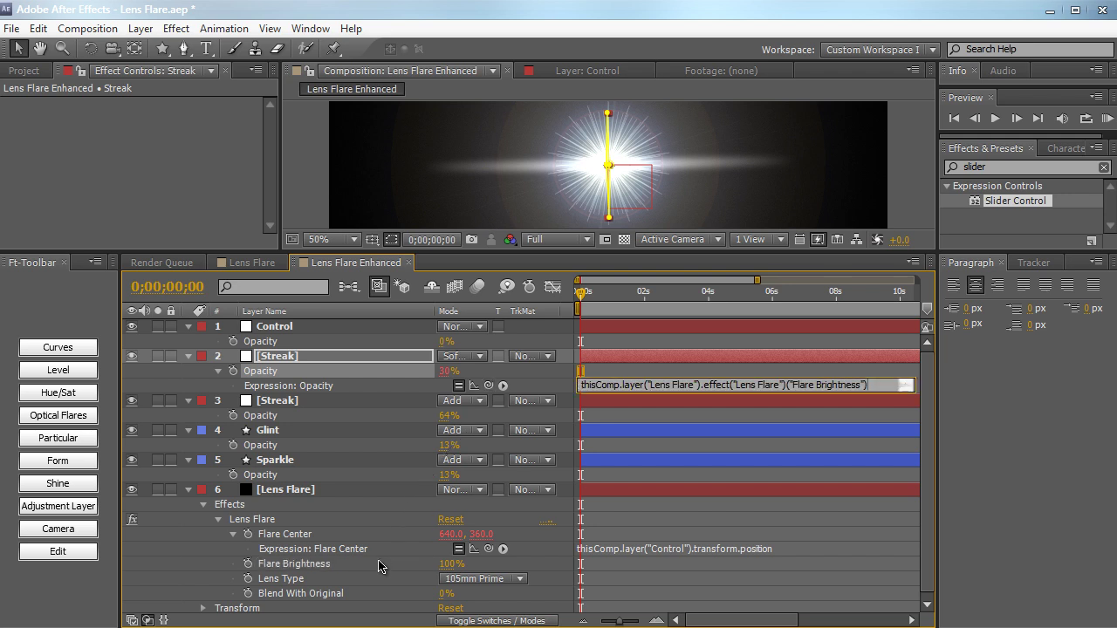
click(648, 343)
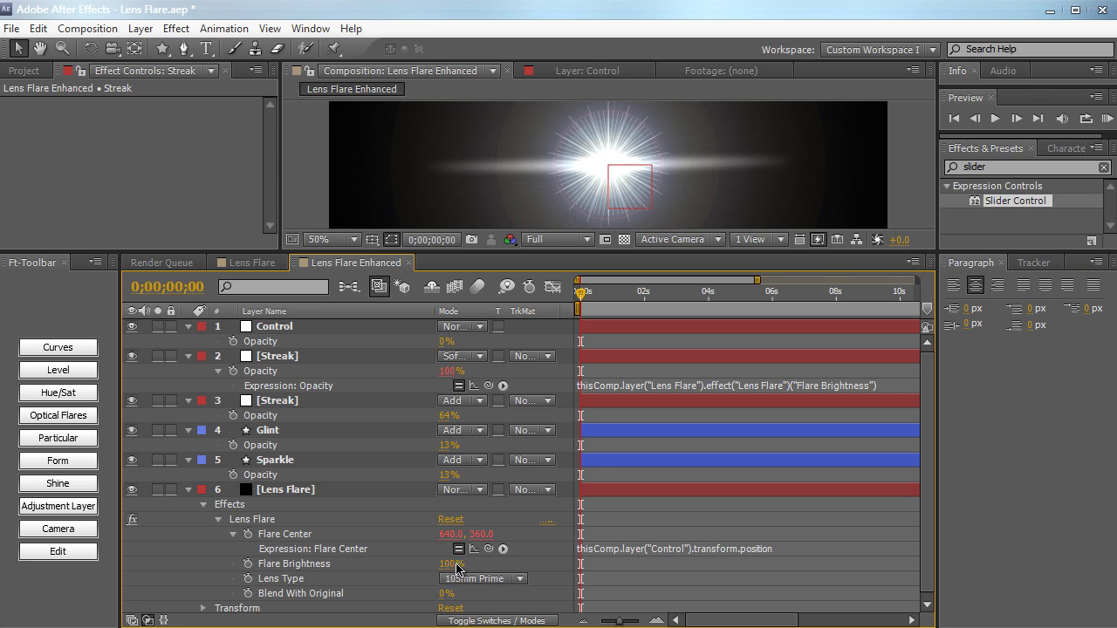
click(831, 384)
click(888, 387)
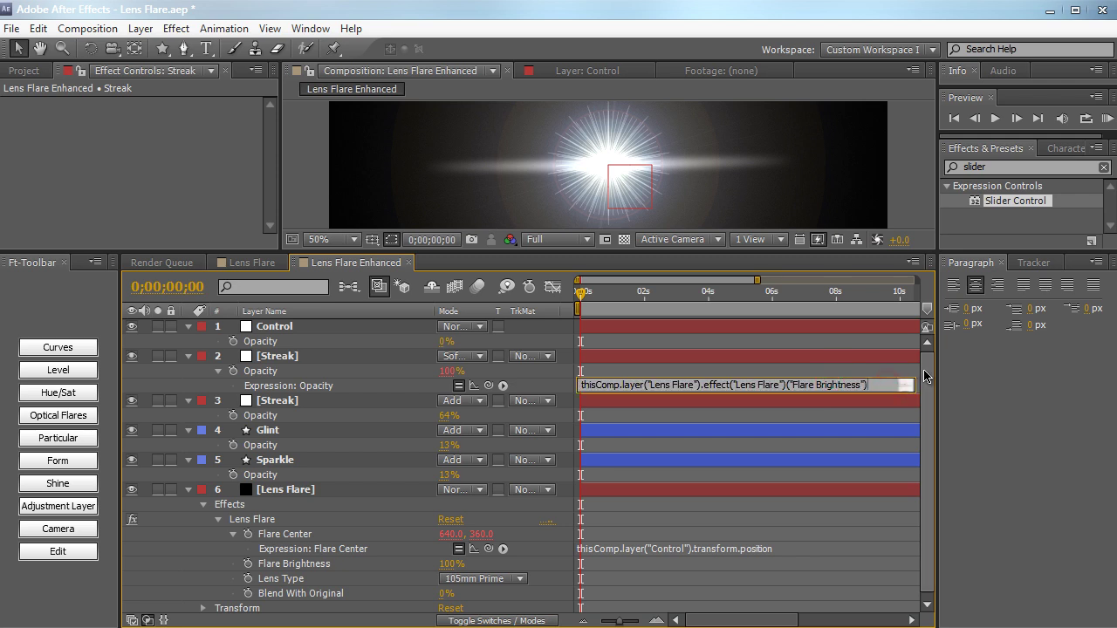
click(838, 346)
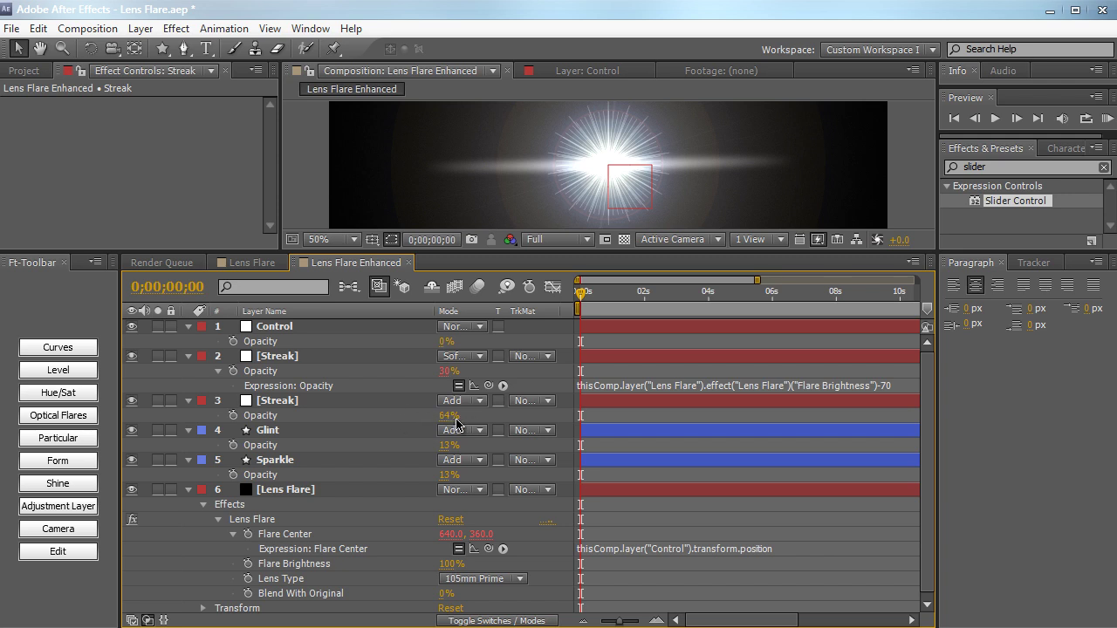
Step: Link the lower Streak layer's Opacity to the Lens Flare effect's Flare Brightness with an expression, subtracting 36
alt+click(233, 416)
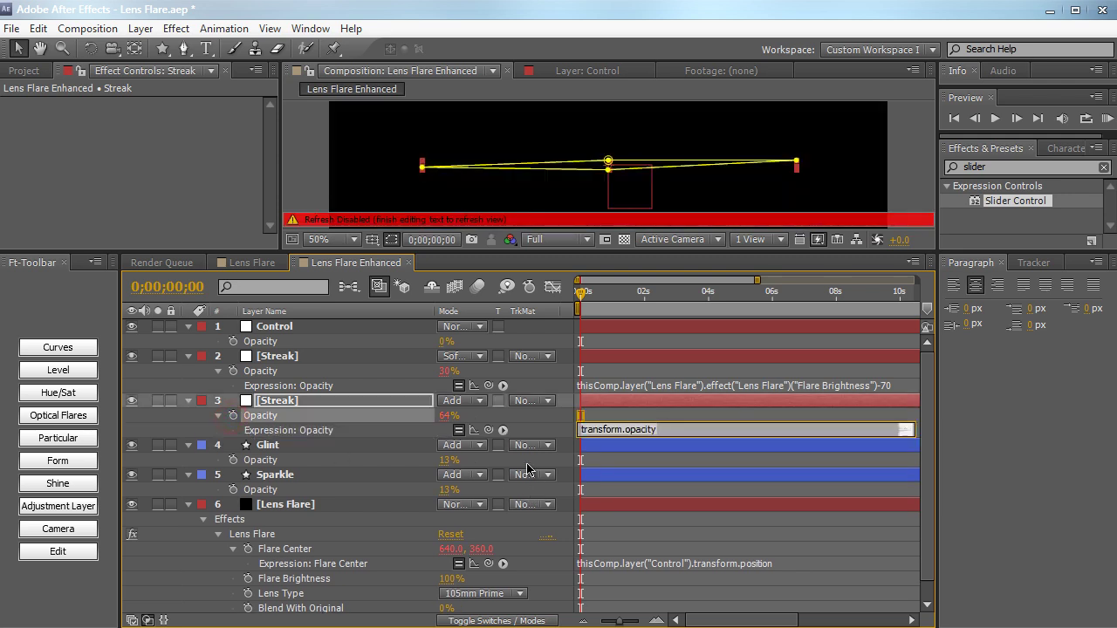
drag(489, 433, 384, 581)
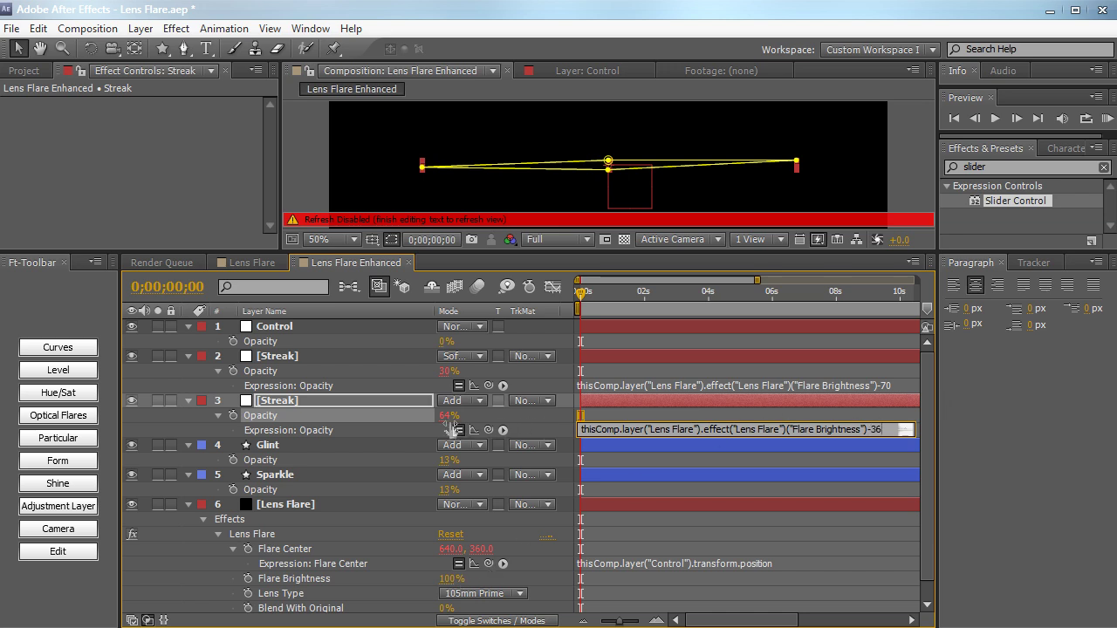
click(599, 415)
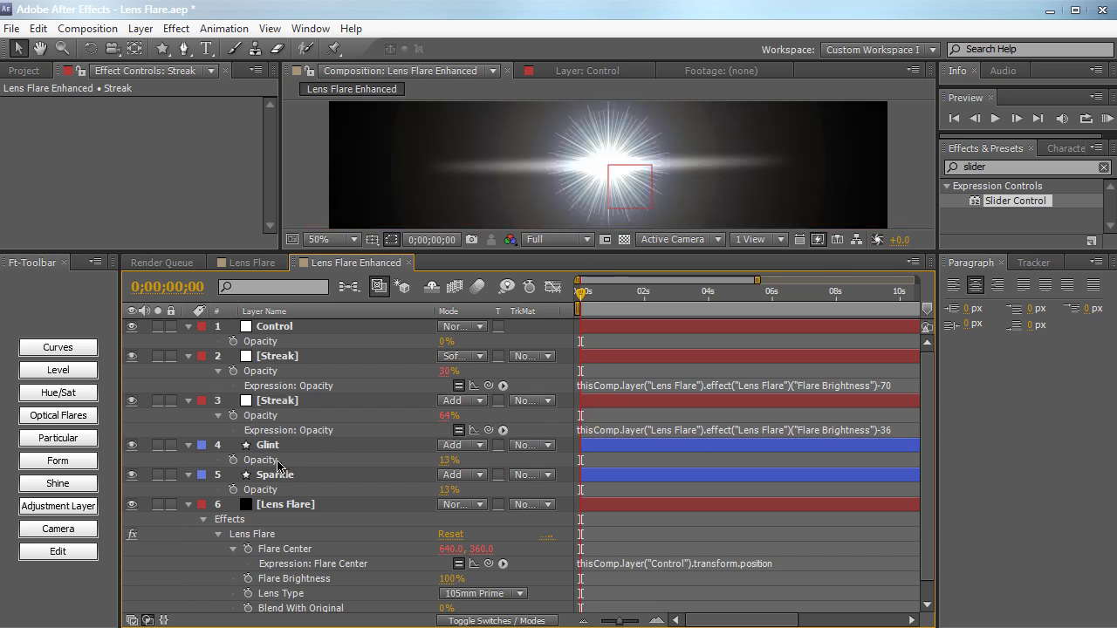
Step: Link the Opacity of the Glint and Sparkle layers to the Lens Flare effect's Flare Brightness with expressions, subtracting 87 in each
alt+click(233, 460)
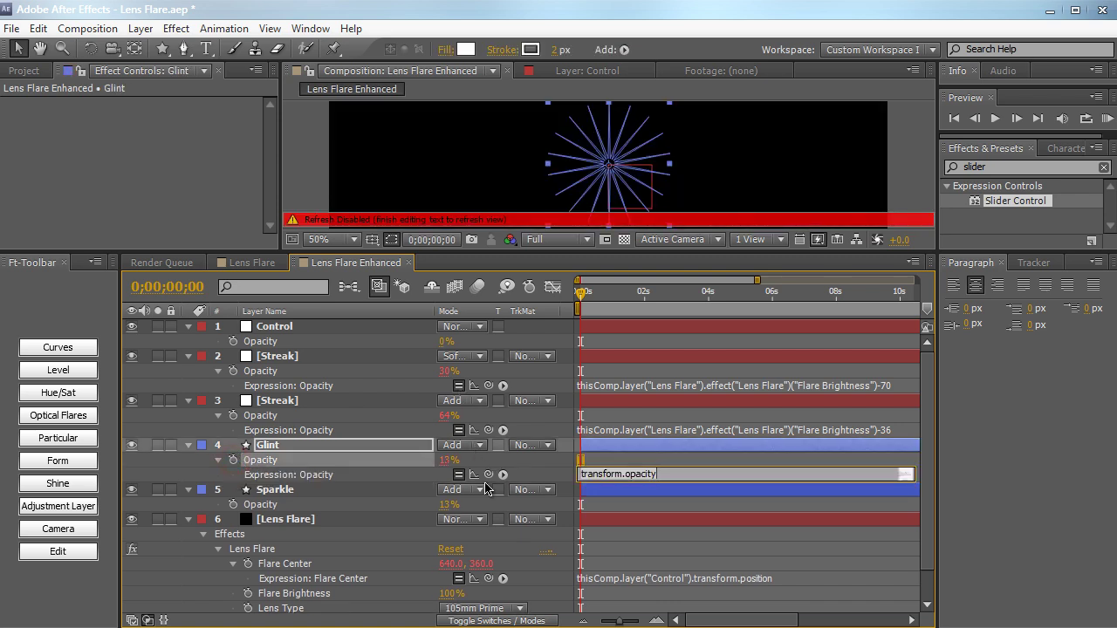
drag(488, 474, 365, 599)
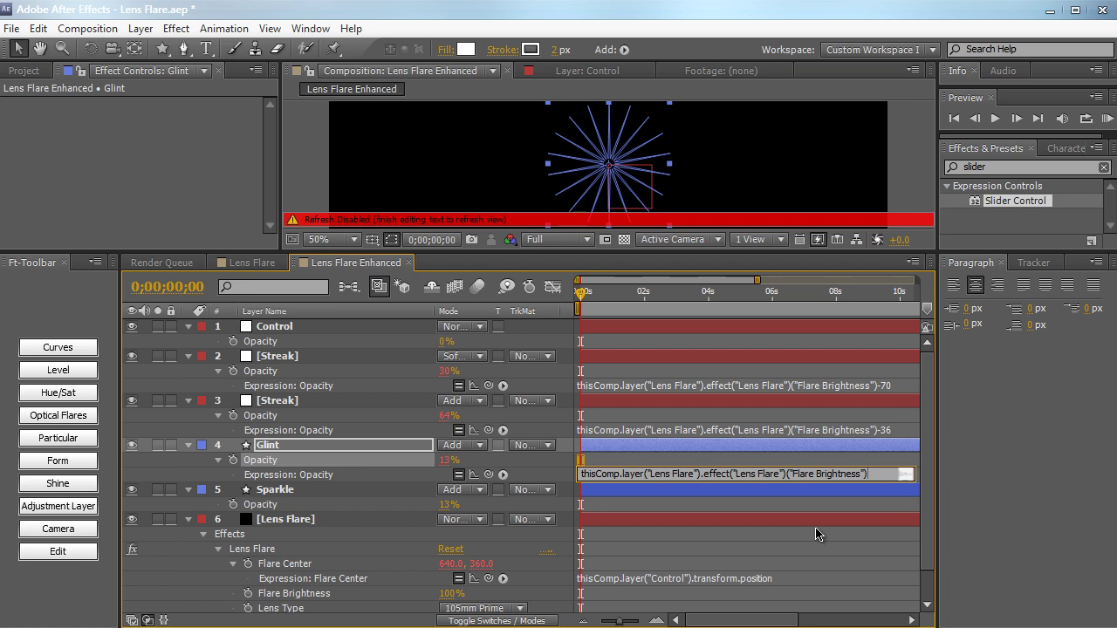
click(755, 513)
alt+click(234, 505)
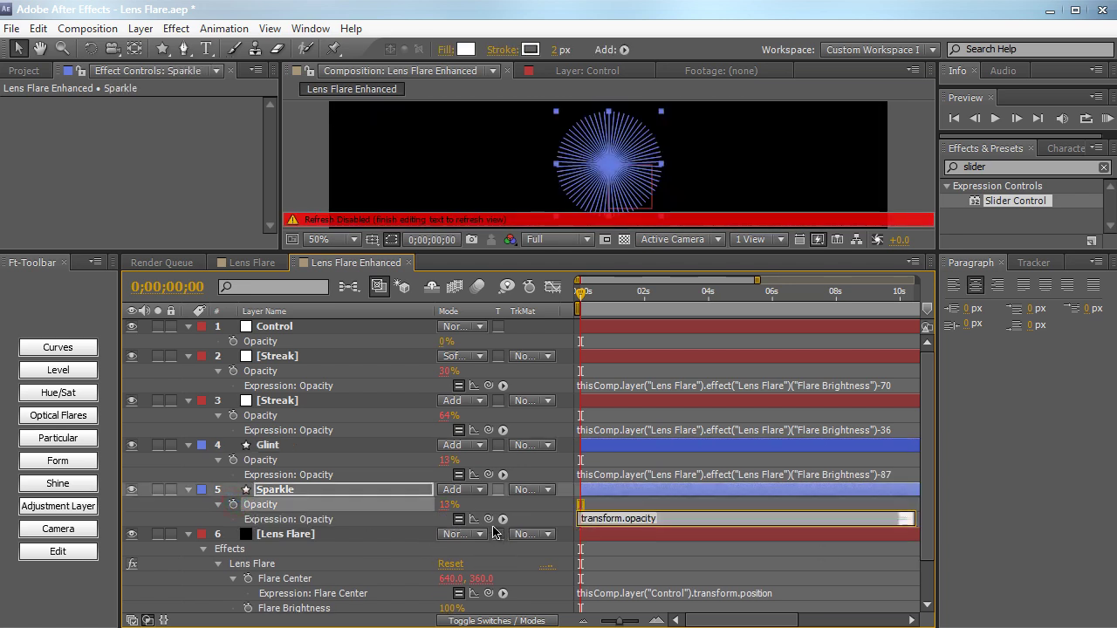
drag(488, 520, 340, 561)
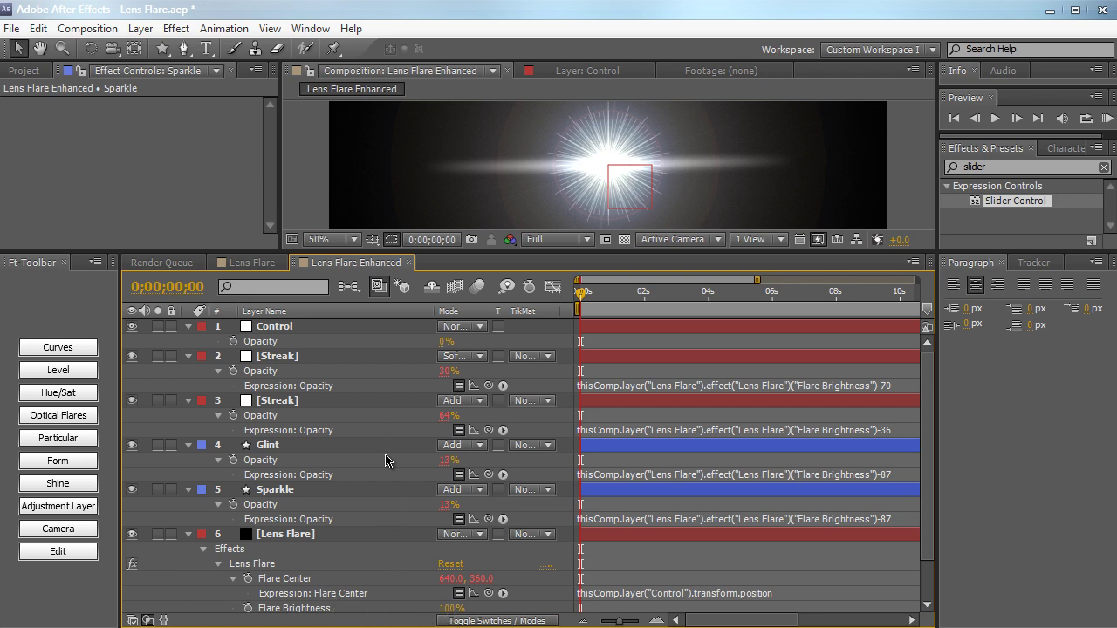
Step: Expand the Control layer's effects to expose the Brightness slider, with its Transform group collapsed
scroll(380, 511, down, 2)
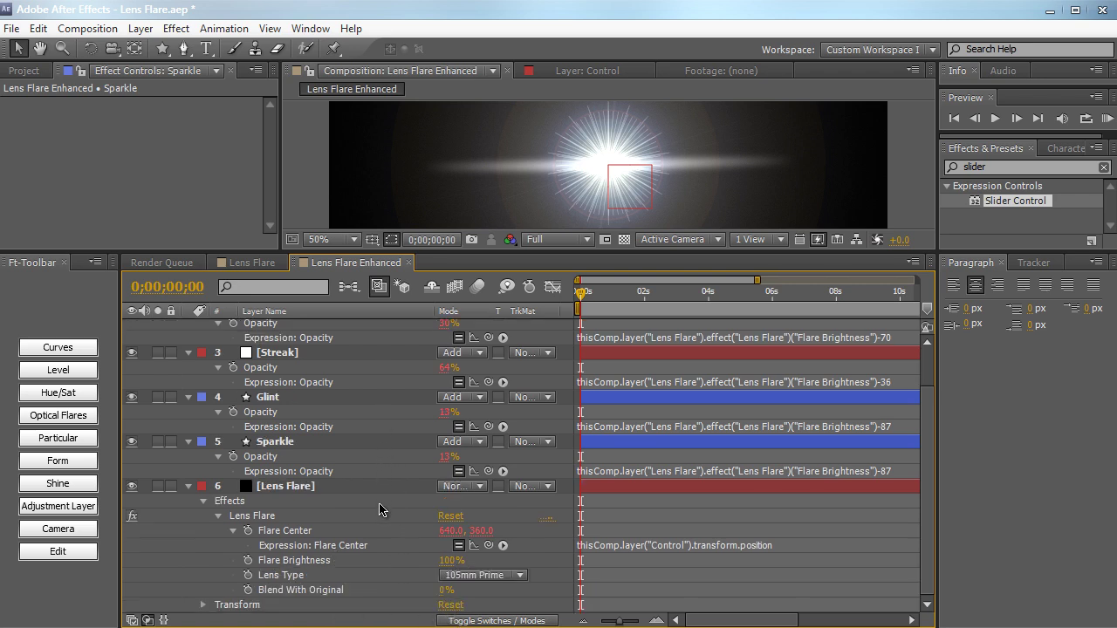
click(323, 563)
scroll(323, 515, up, 2)
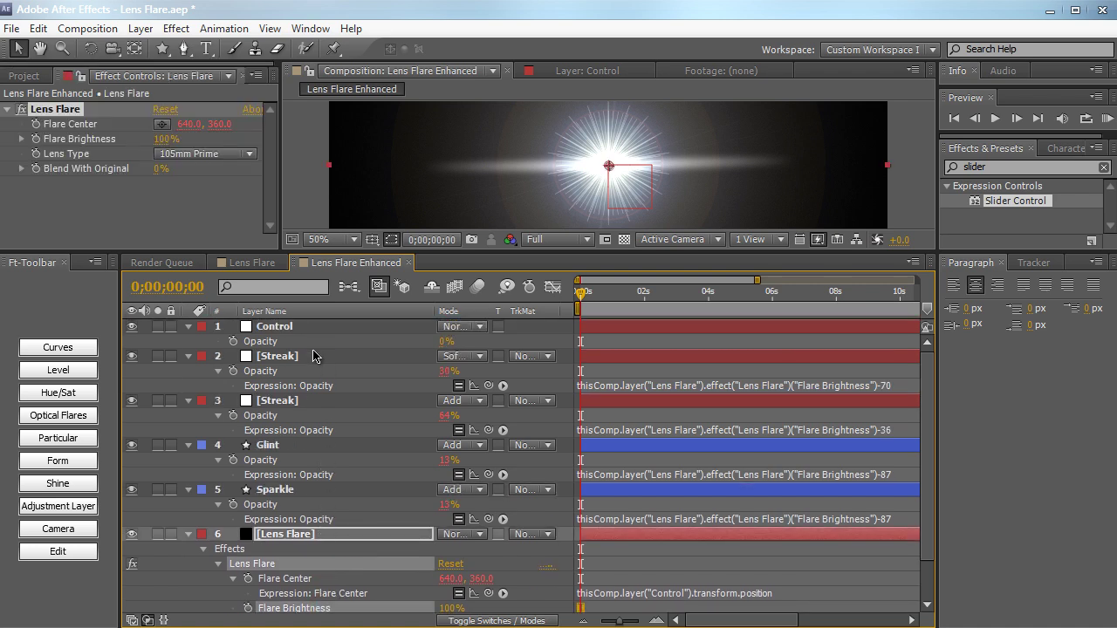
click(274, 328)
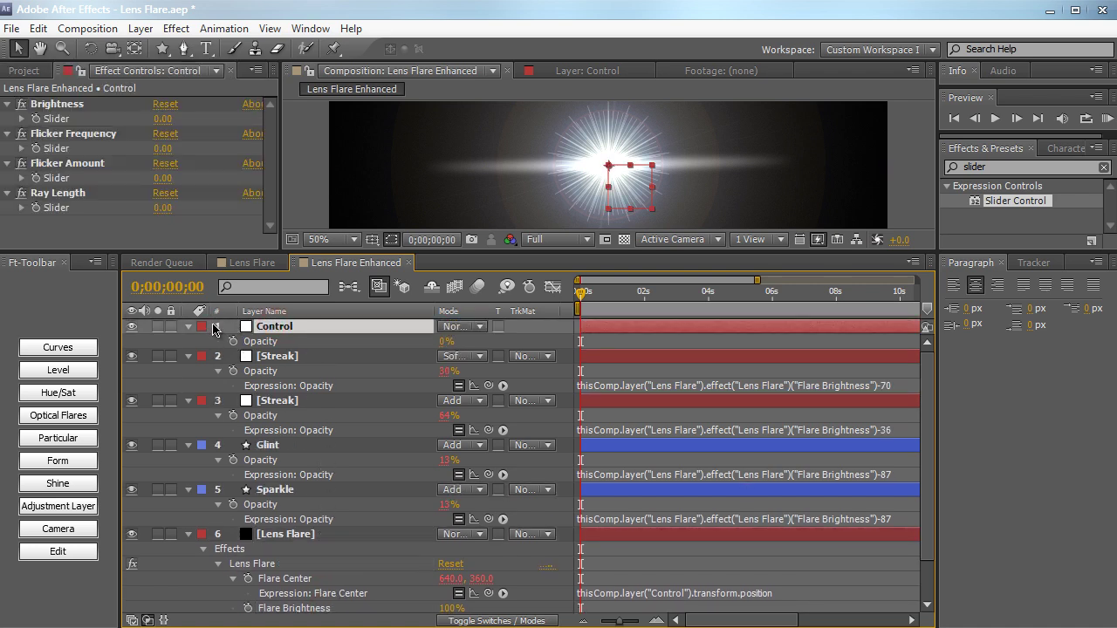
click(187, 326)
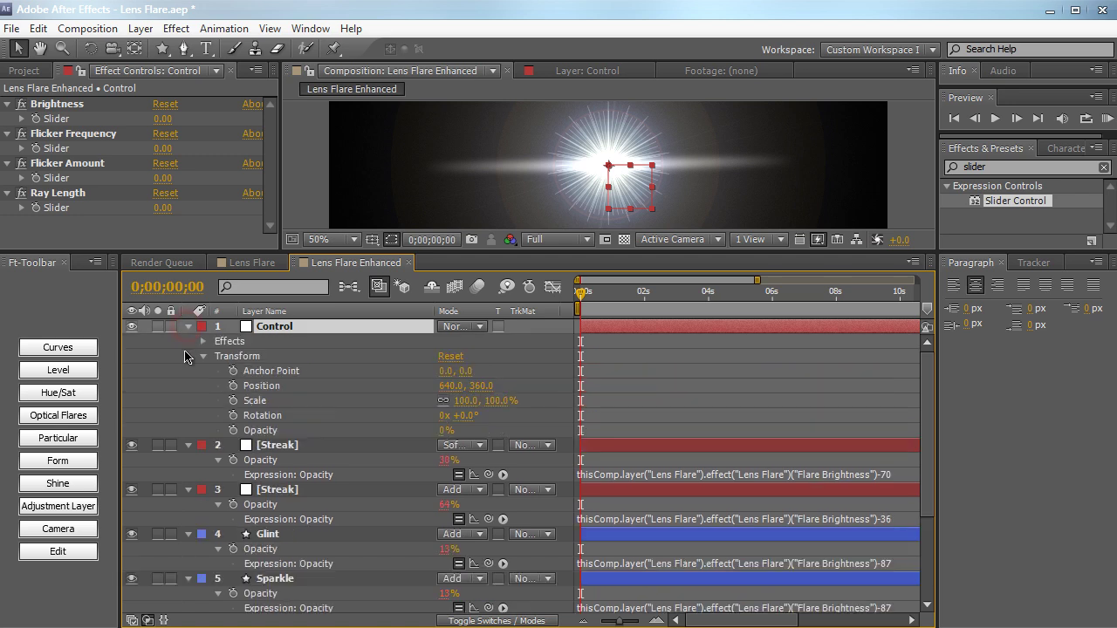
click(205, 358)
click(202, 343)
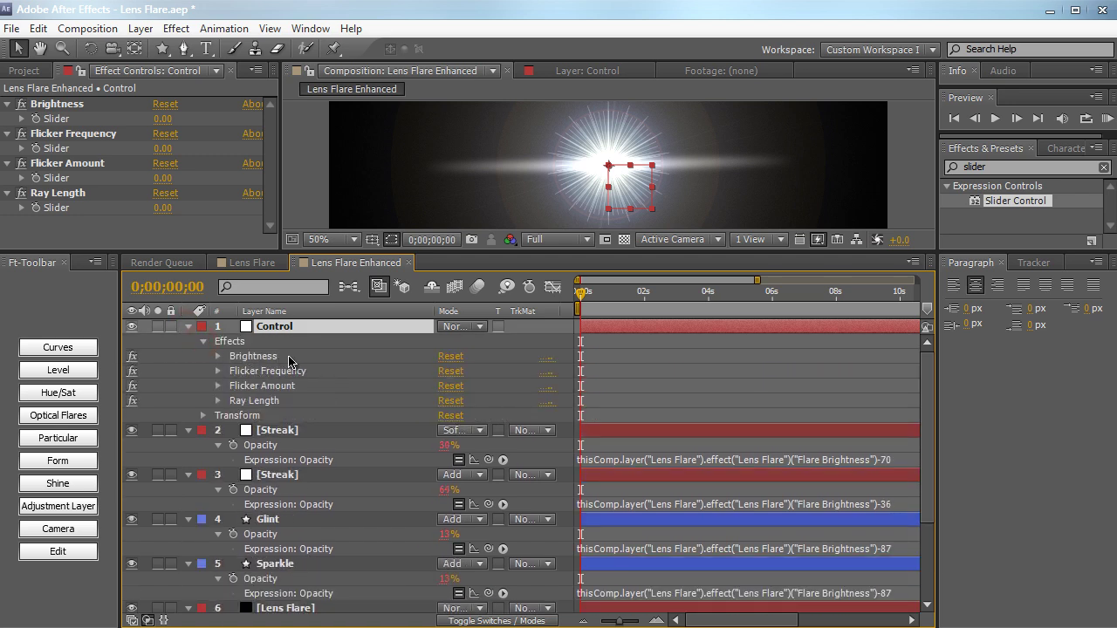
click(219, 356)
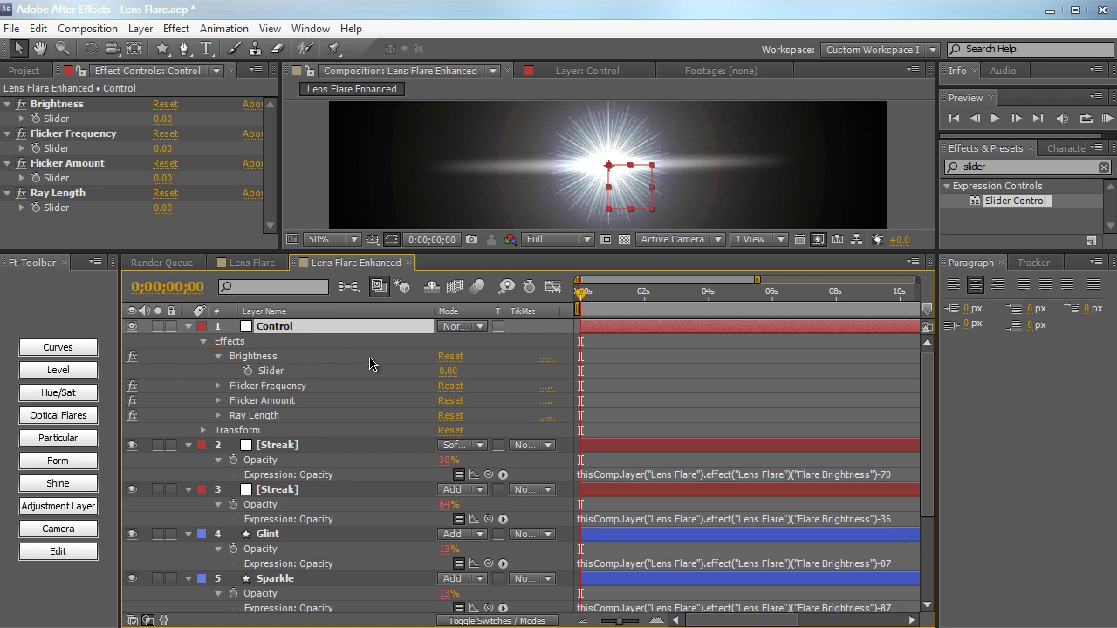
Step: Link the Lens Flare effect's Flare Brightness to the Control layer's Brightness slider with an expression, using the maximized timeline, and restore the full workspace
key(grave)
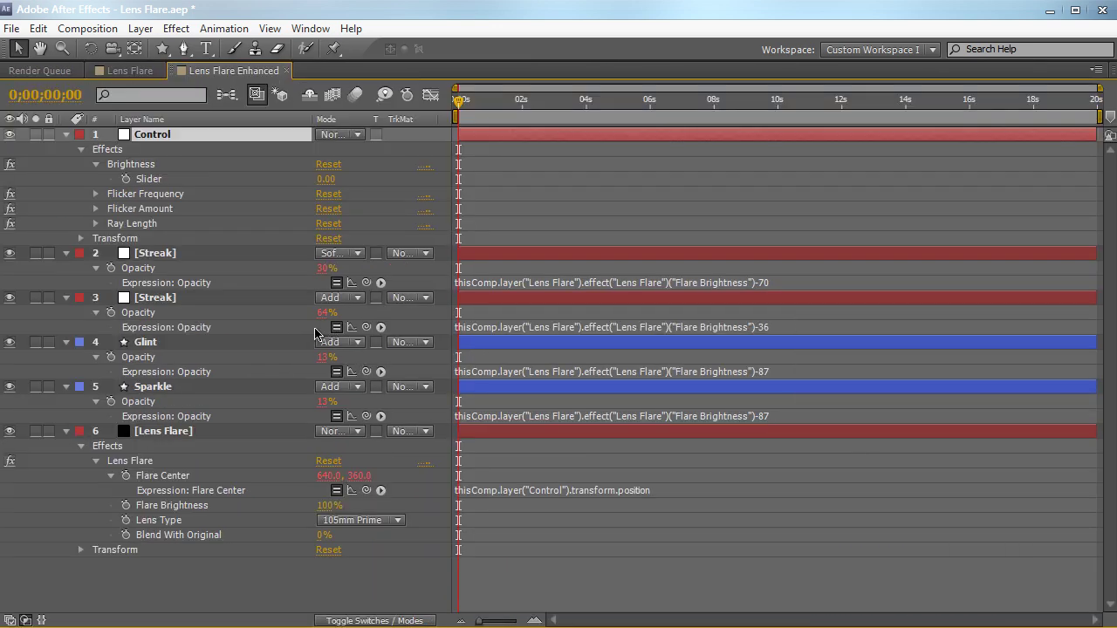
alt+click(126, 507)
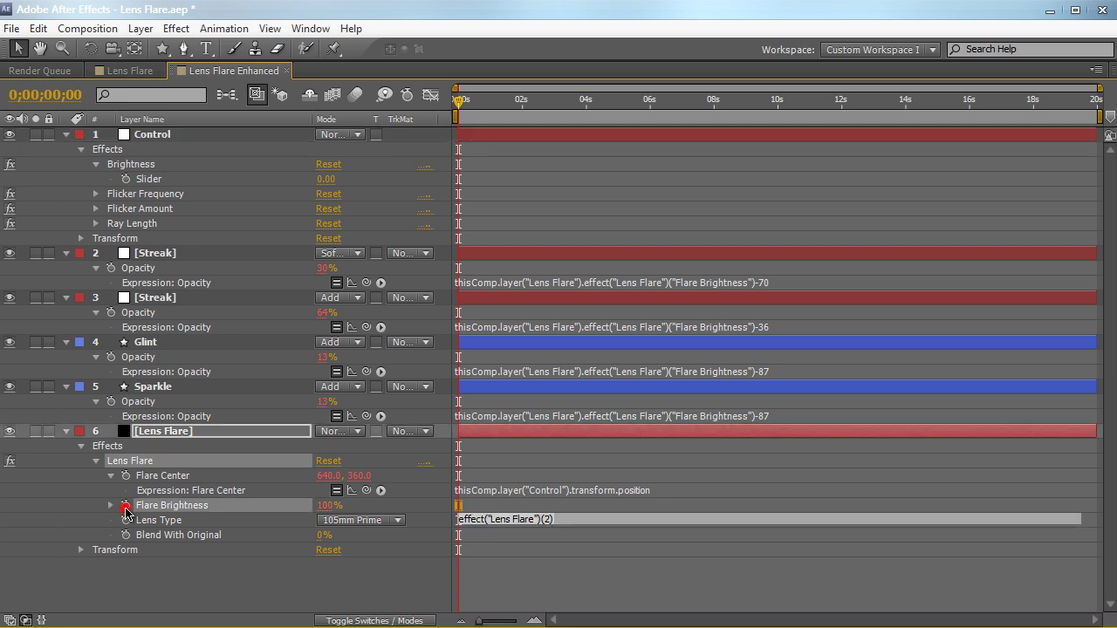
drag(365, 521, 183, 180)
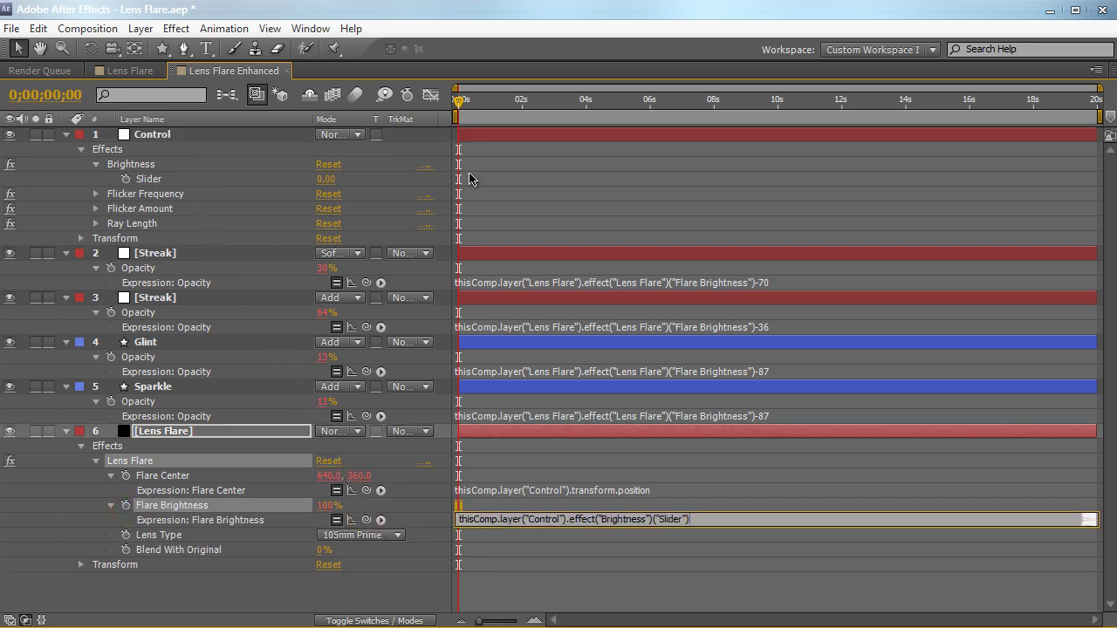
click(552, 166)
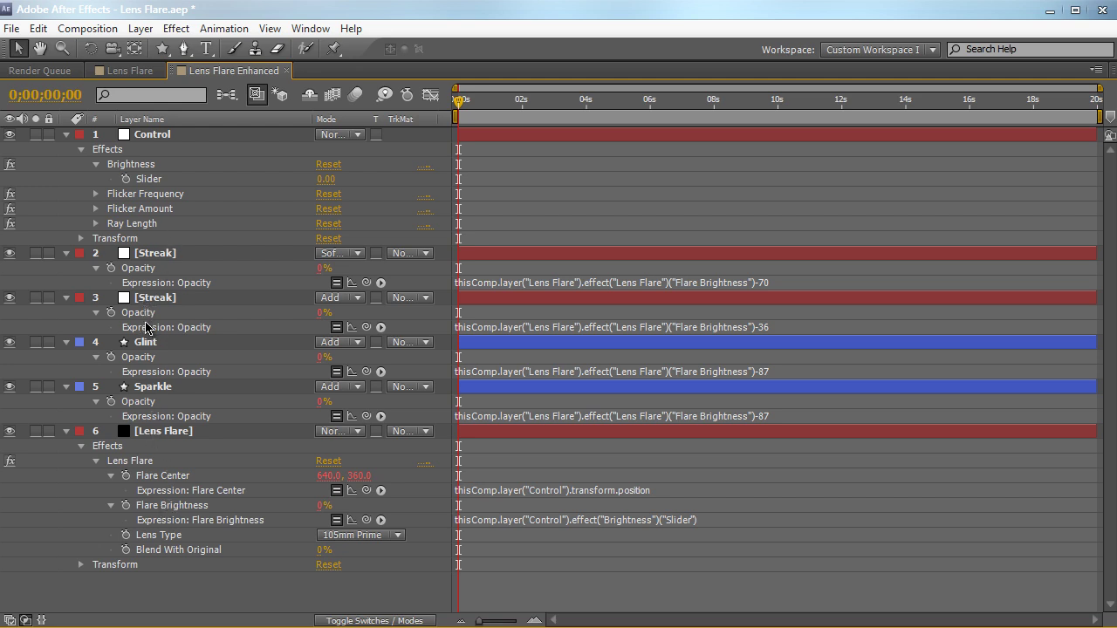
key(grave)
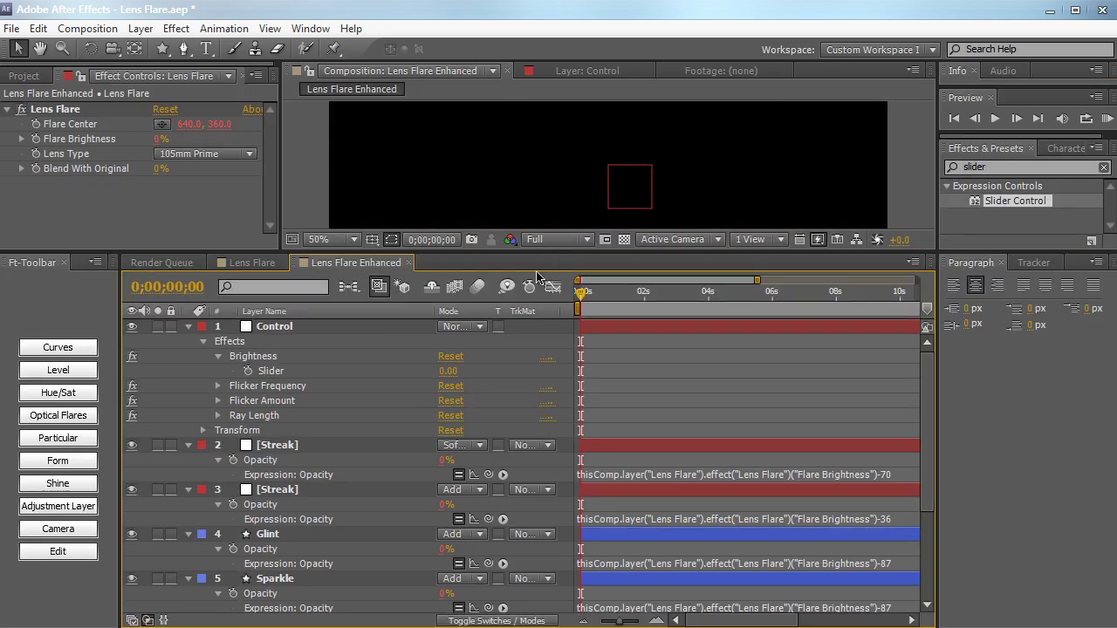
Step: Try a Brightness slider value of 1000 on the Control layer, and set it to 100 instead
click(349, 332)
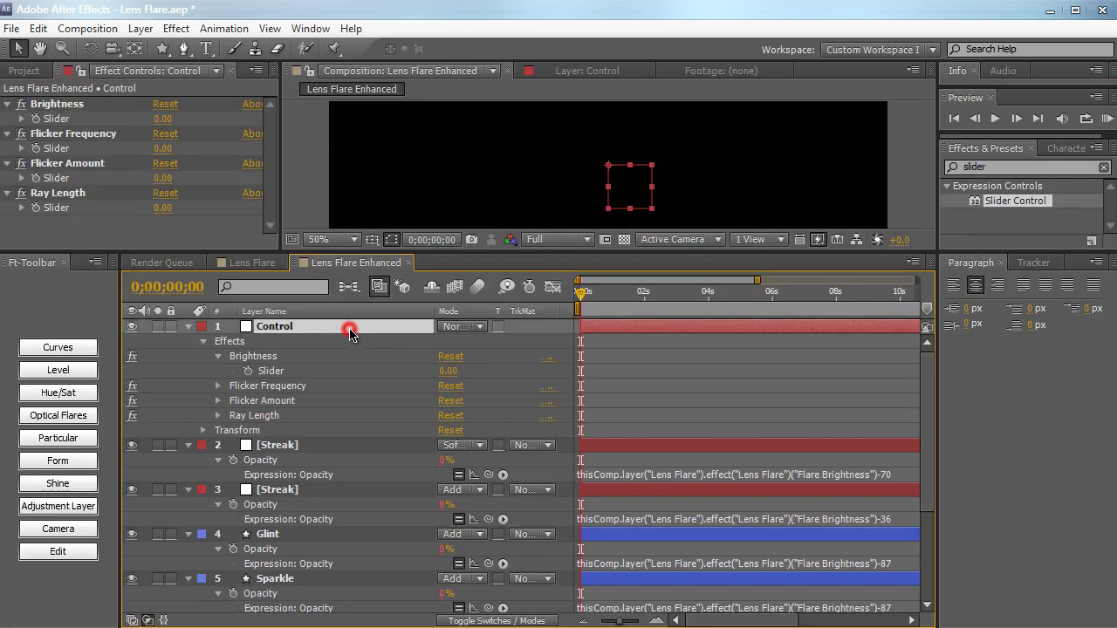
click(162, 118)
text(1000)
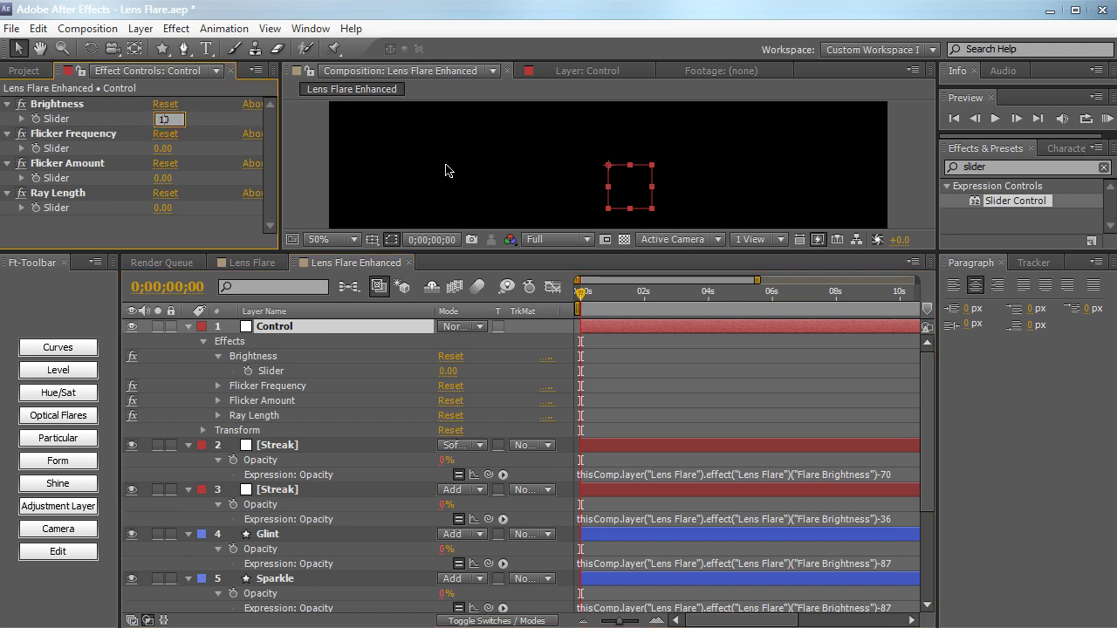
key(Return)
click(169, 119)
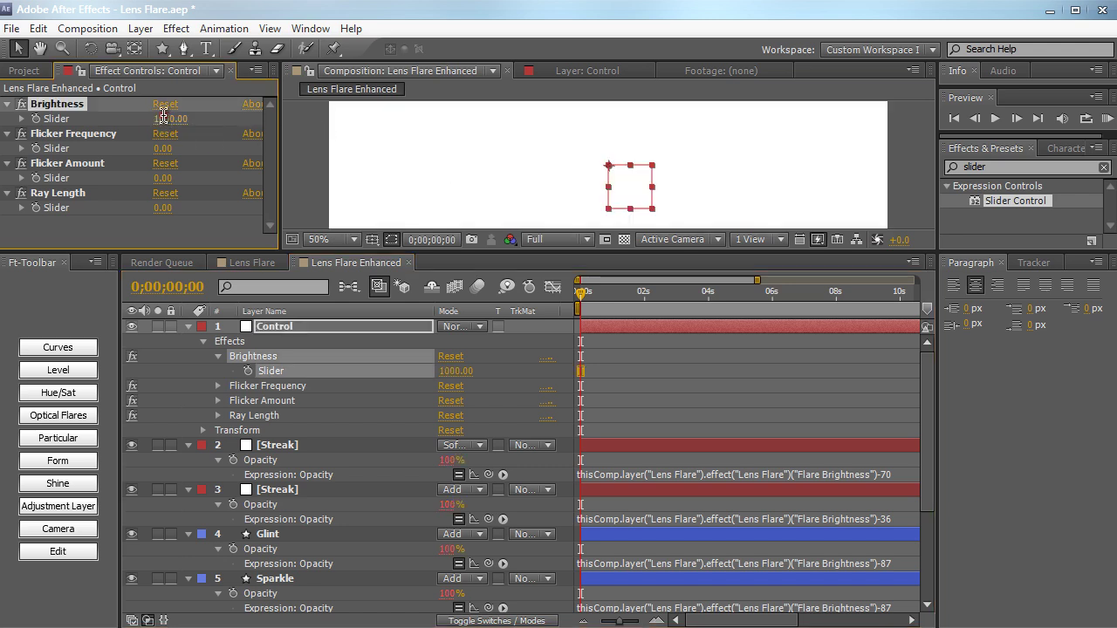
text(100)
key(Return)
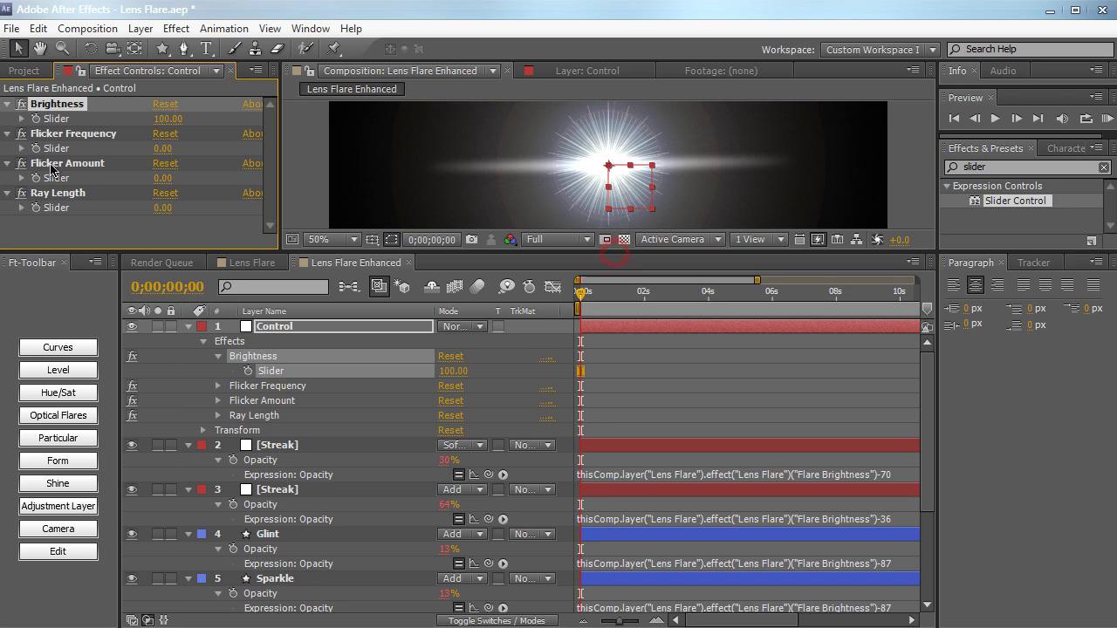
Step: Test a dimmer flare by lowering the Control layer's Brightness slider to 89, and set it back to 100
mouse_move(165, 119)
mouse_down()
mouse_move(120, 118)
mouse_move(178, 119)
mouse_move(159, 118)
mouse_move(168, 124)
mouse_up()
click(166, 119)
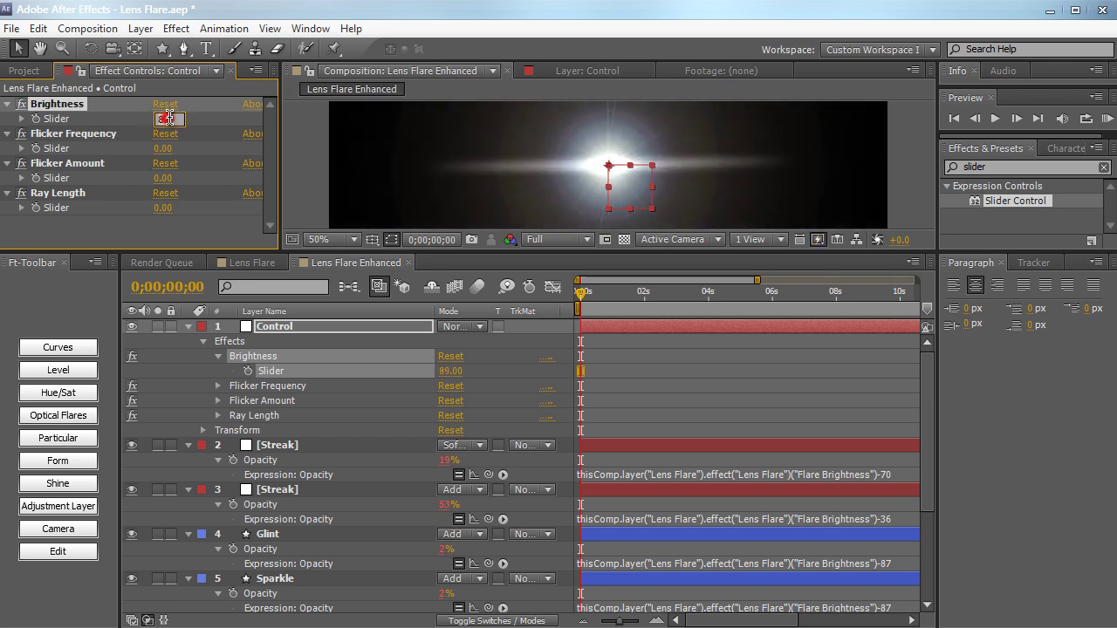
text(100)
key(Return)
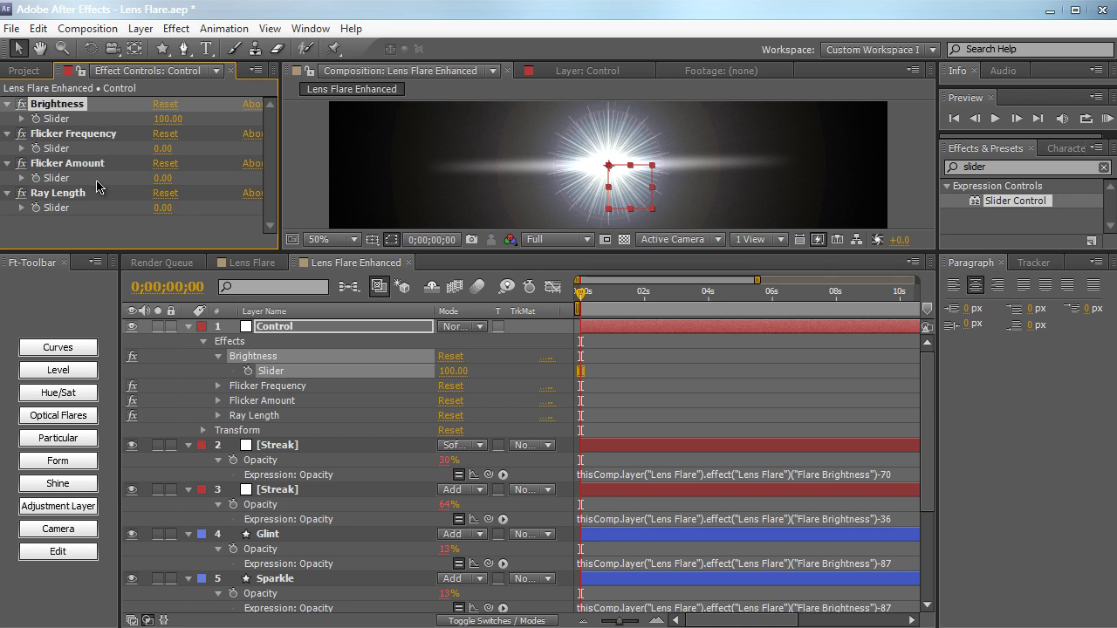
Step: Collapse the Control layer's Brightness effect and expand Flicker Frequency and Flicker Amount to expose their sliders
click(219, 356)
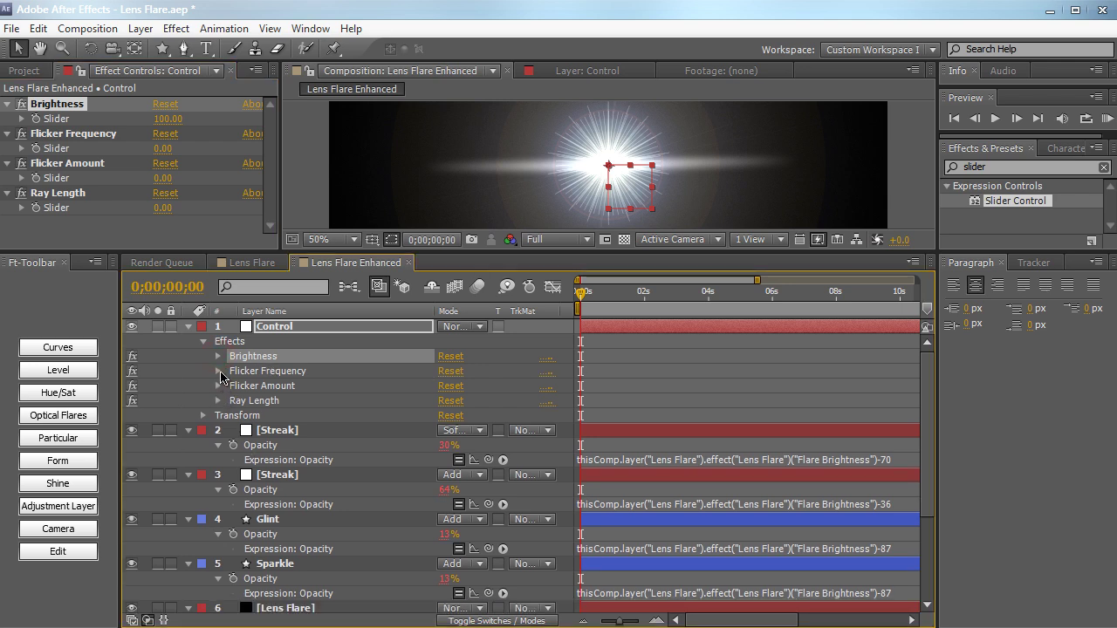
click(218, 372)
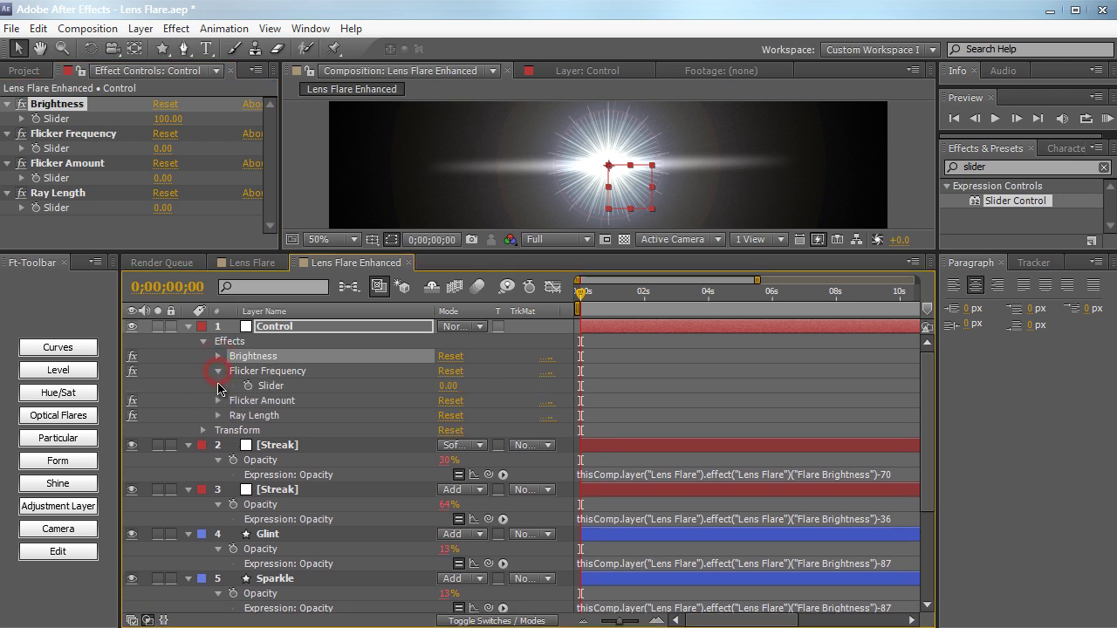
click(218, 402)
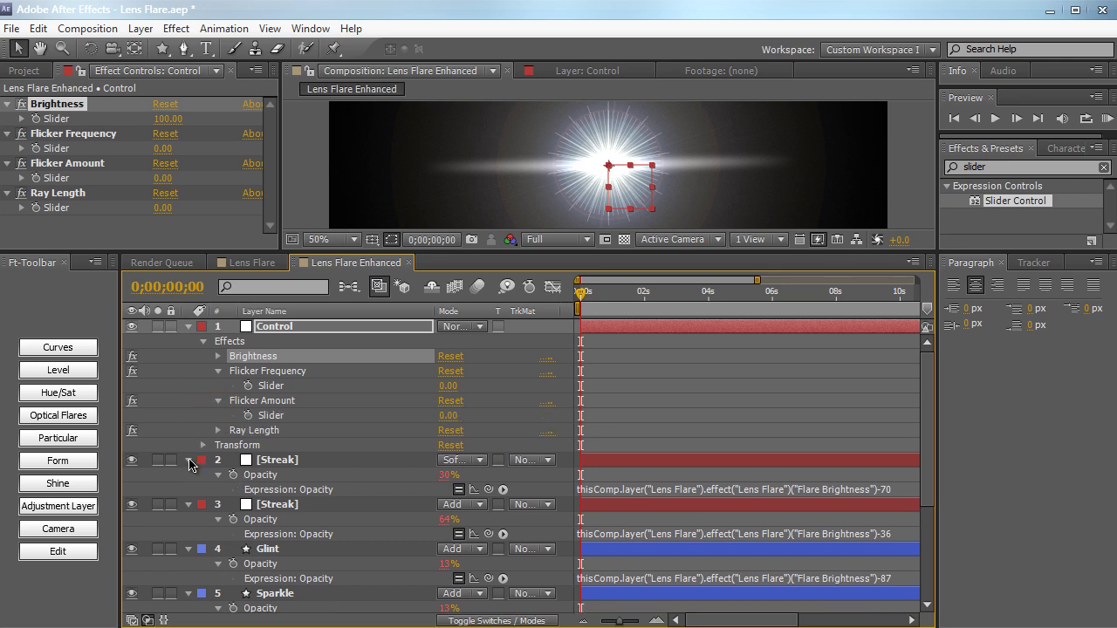
Step: Collapse the properties of both Streak layers, the Glint layer and the Sparkle layer in the timeline
scroll(340, 464, down, 4)
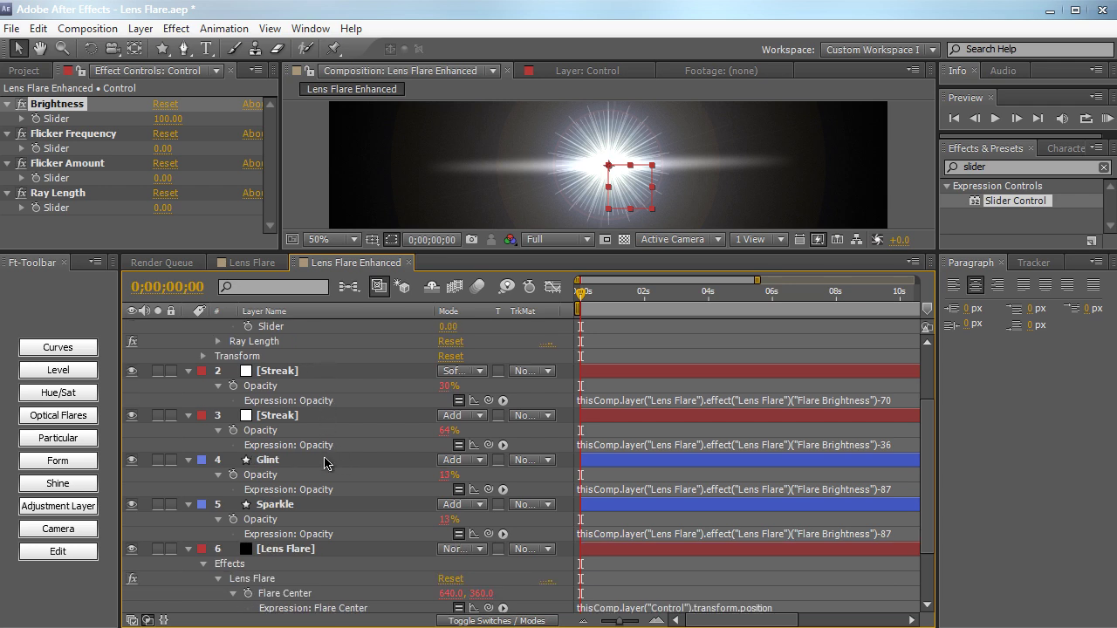
scroll(325, 462, down, 3)
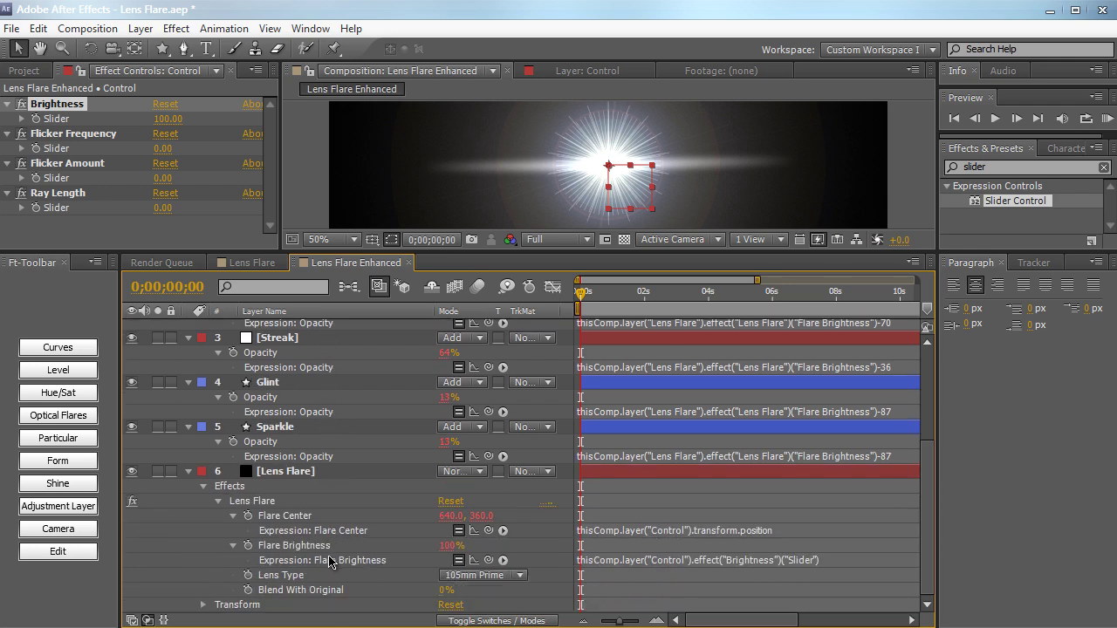
scroll(328, 493, up, 6)
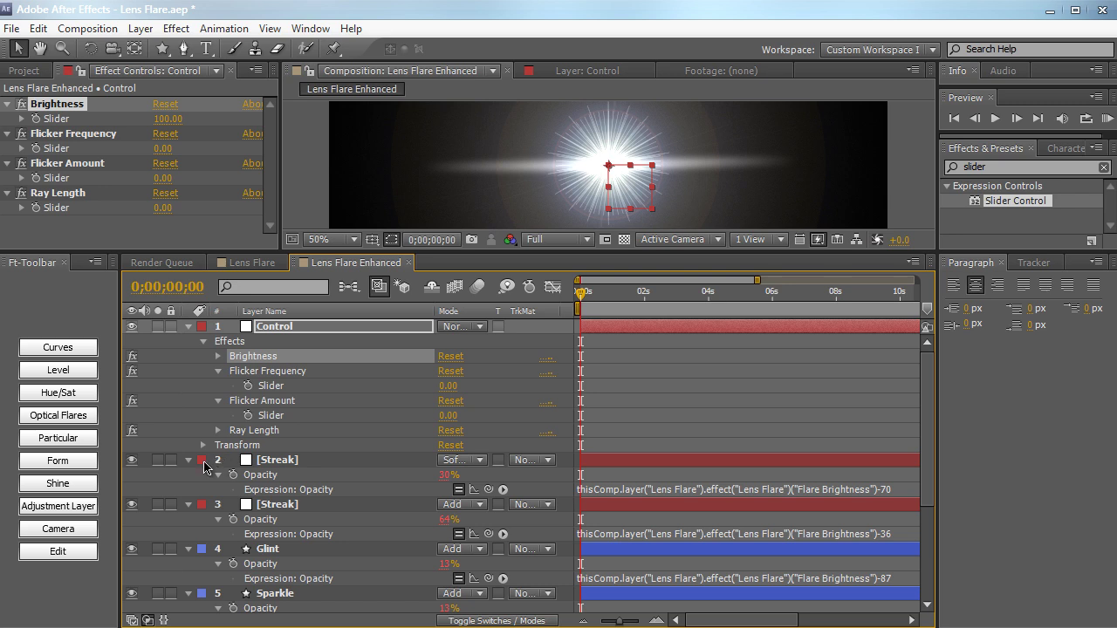
click(189, 460)
click(190, 474)
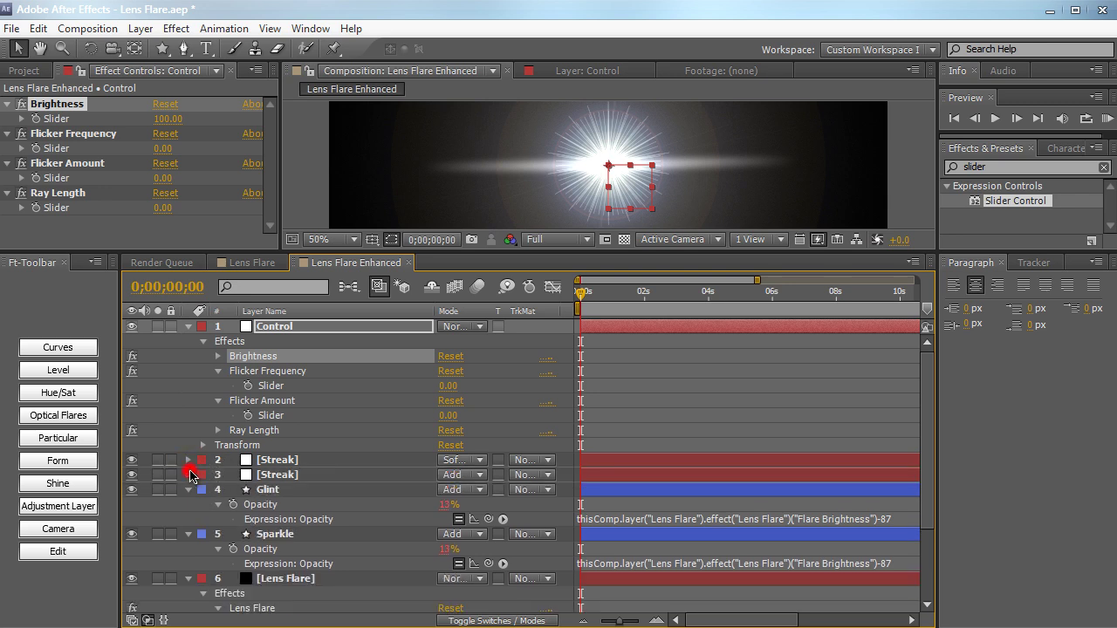
click(189, 474)
click(189, 475)
click(190, 490)
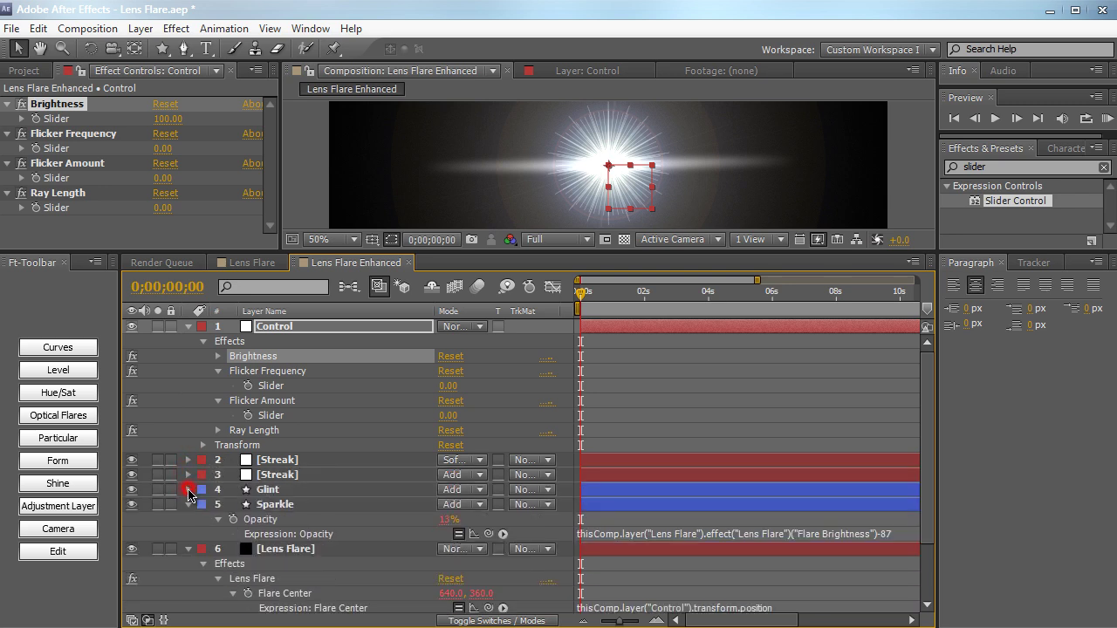
click(189, 504)
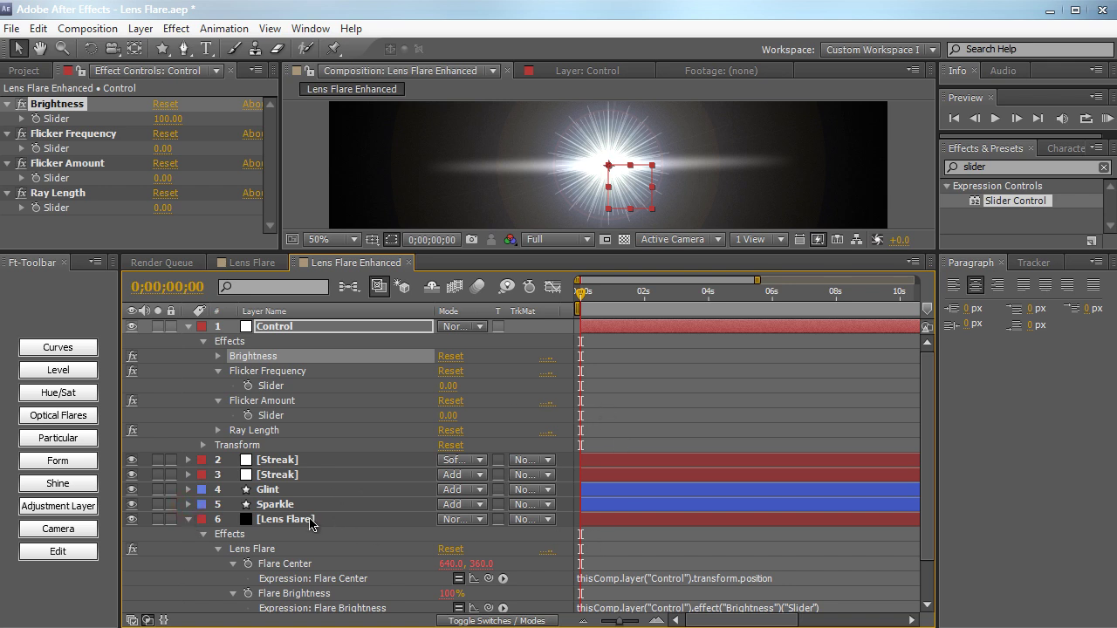
Step: End the Flare Brightness expression with a semicolon and add wiggle(2,50) on a second line, using an enlarged expression field and the maximized timeline
scroll(310, 522, down, 1)
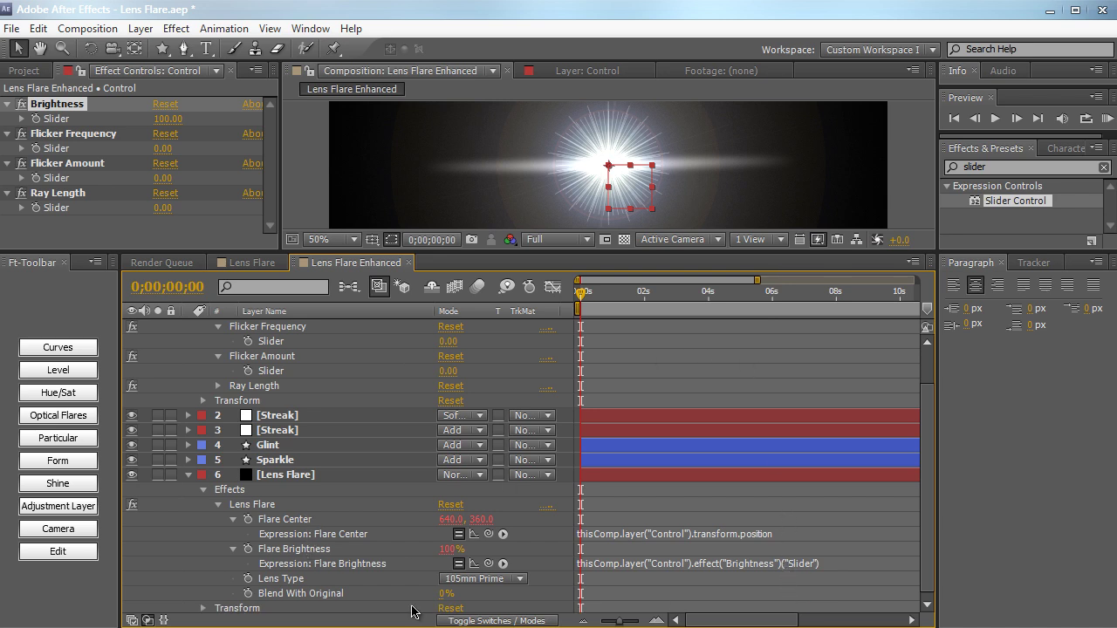
click(313, 551)
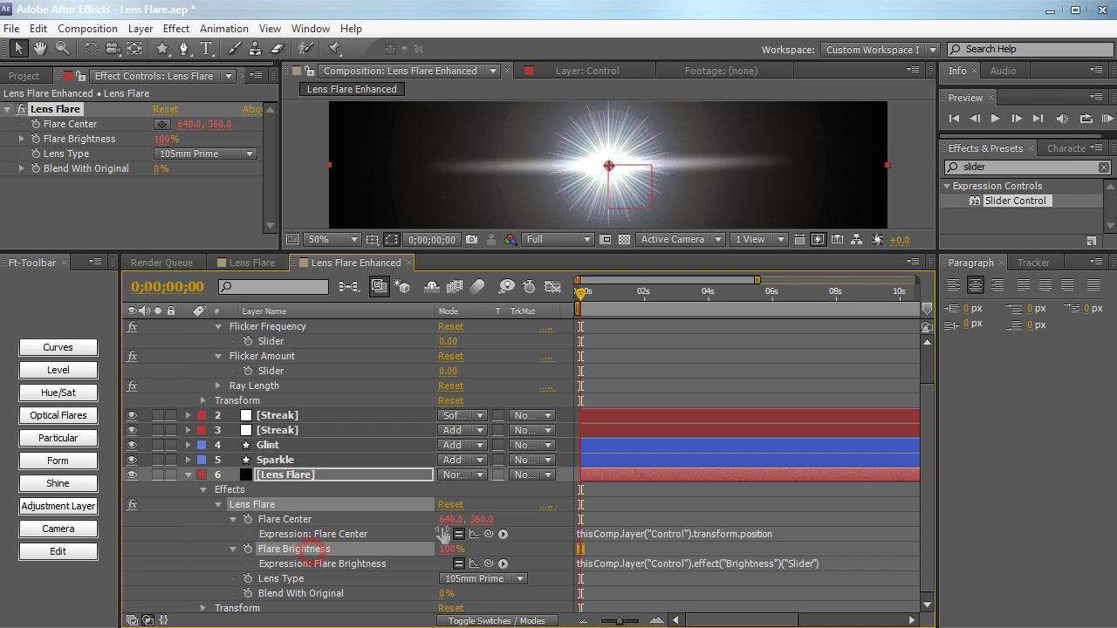
click(724, 566)
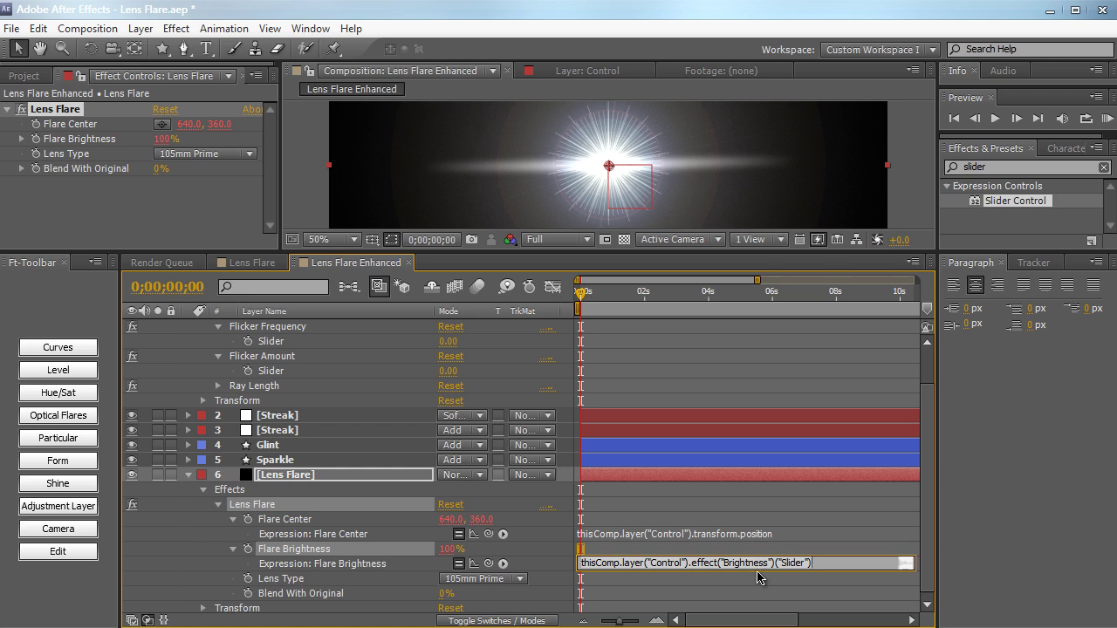
drag(757, 569, 756, 606)
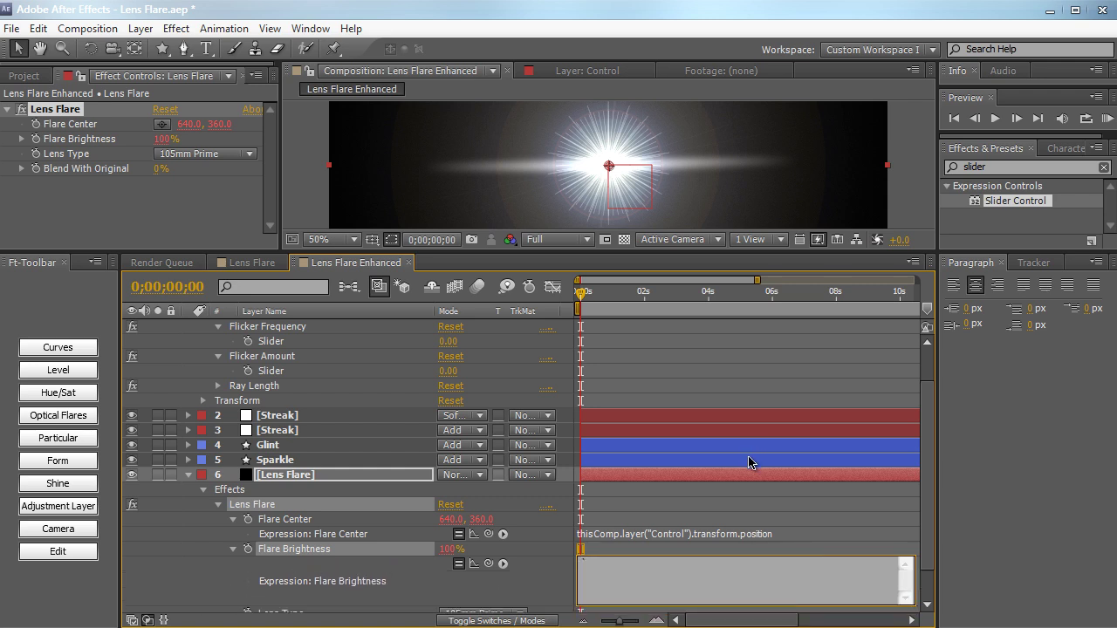
click(753, 511)
key(grave)
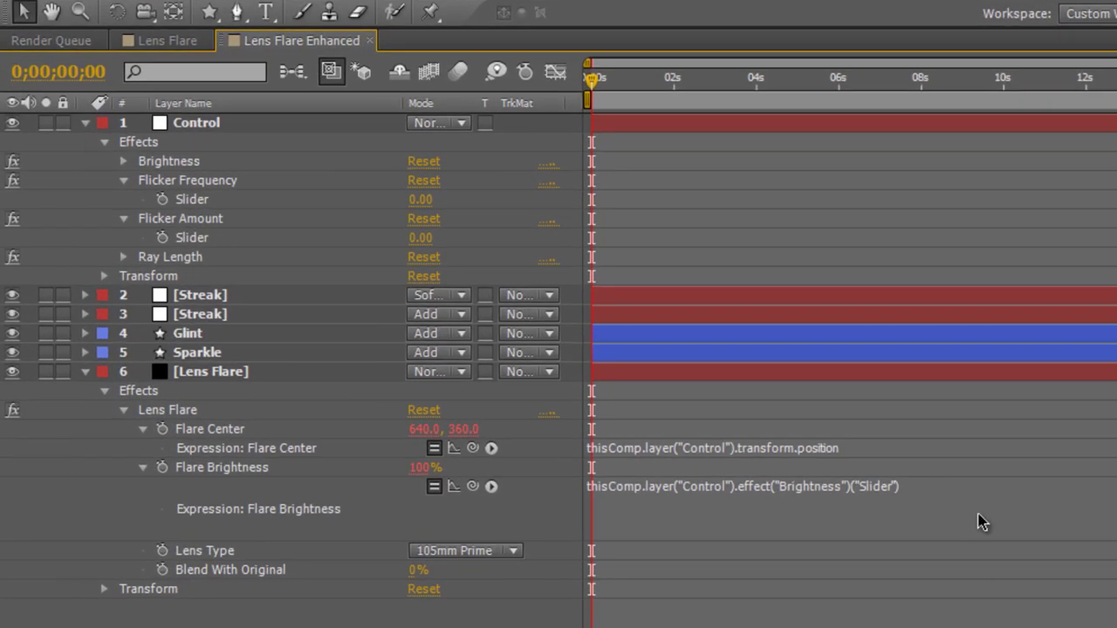
click(766, 587)
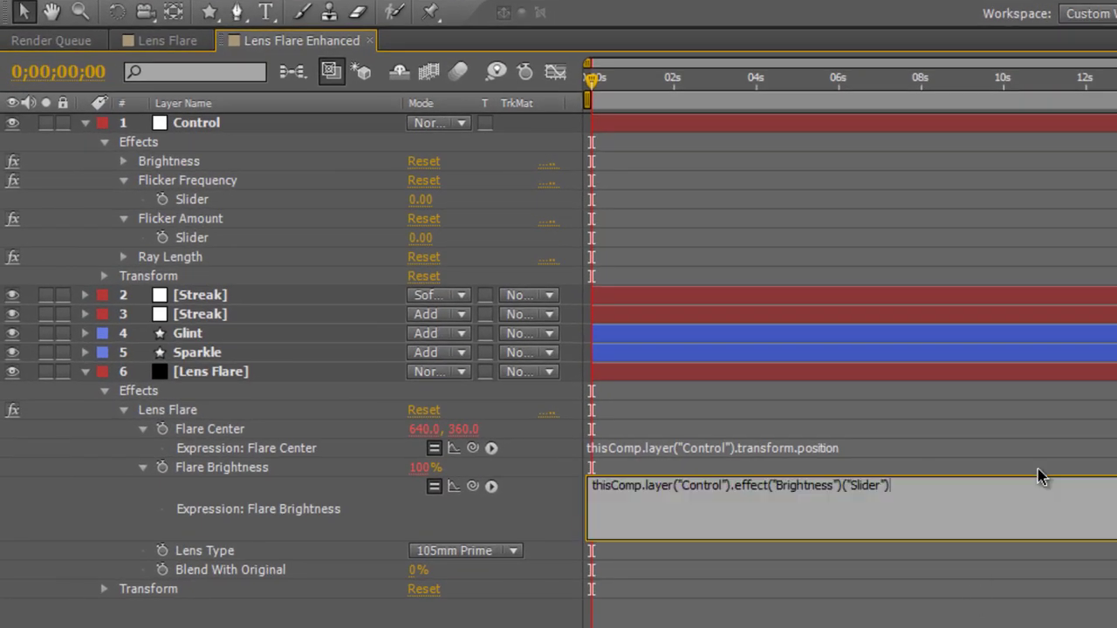
text(;)
key(Return)
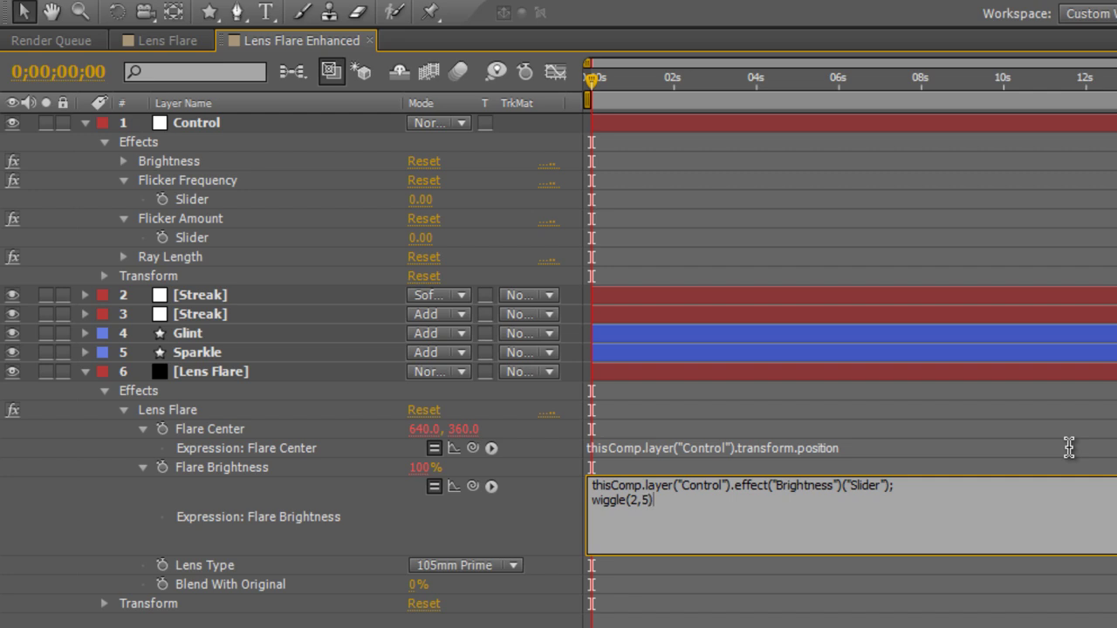
text())
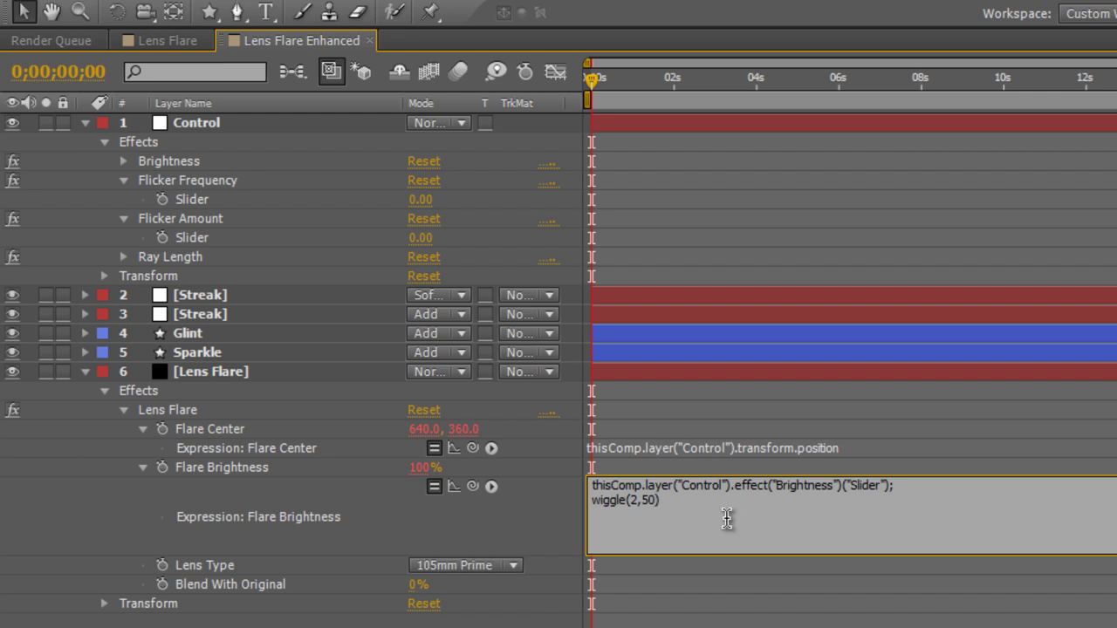
Step: Replace the wiggle values in the Flare Brightness expression with links to the Control layer's Flicker Frequency and Flicker Amount sliders, and restore the full workspace
key(BackSpace)
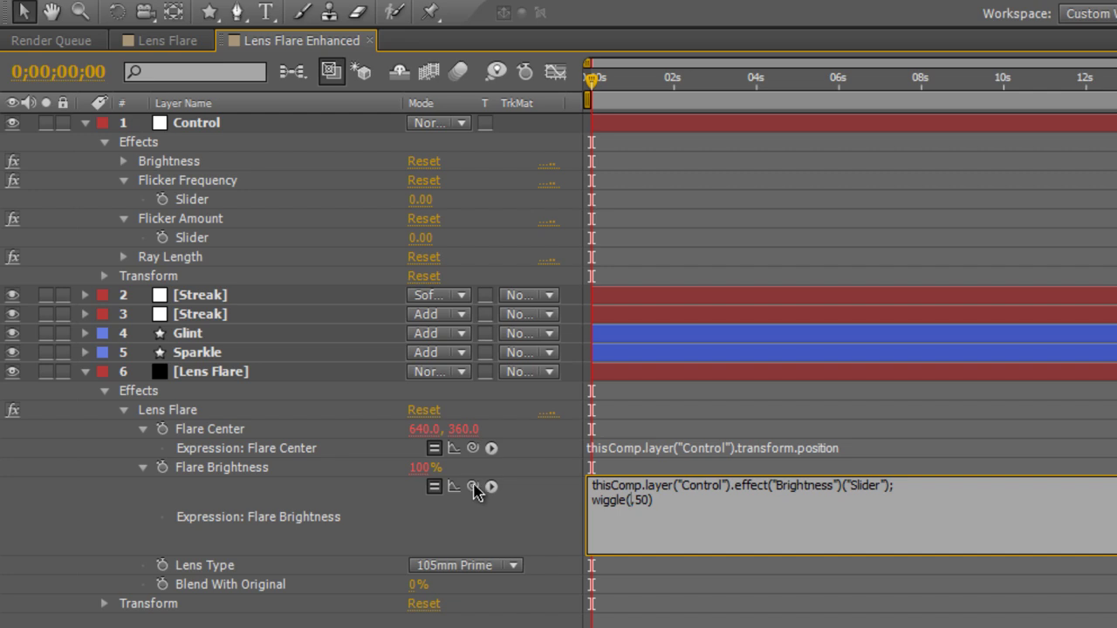
drag(472, 486, 290, 200)
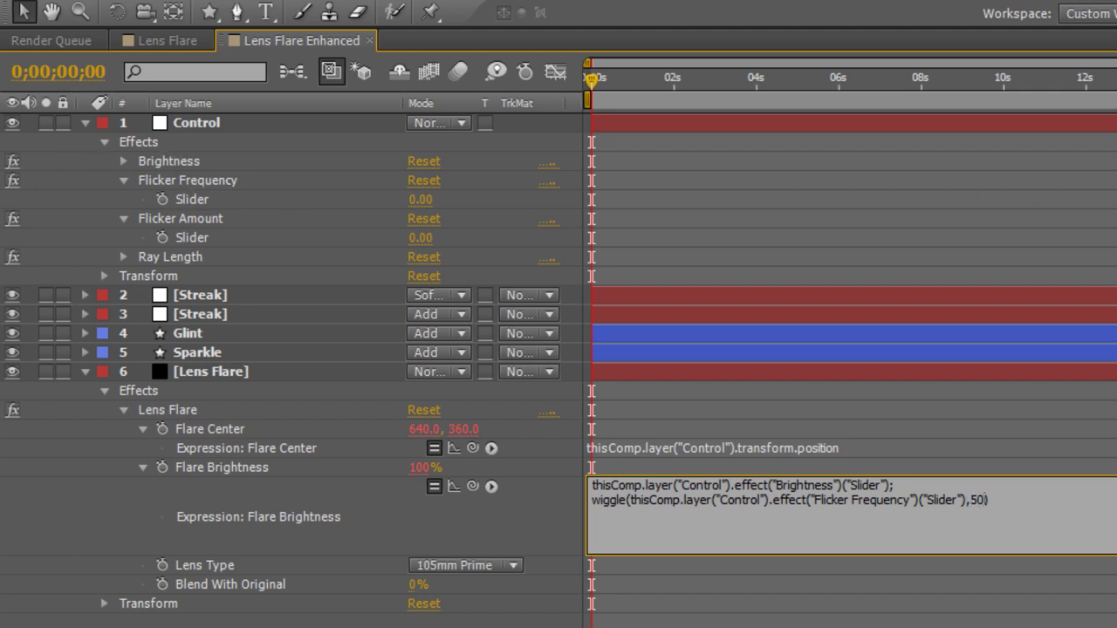
key(BackSpace)
drag(472, 486, 324, 249)
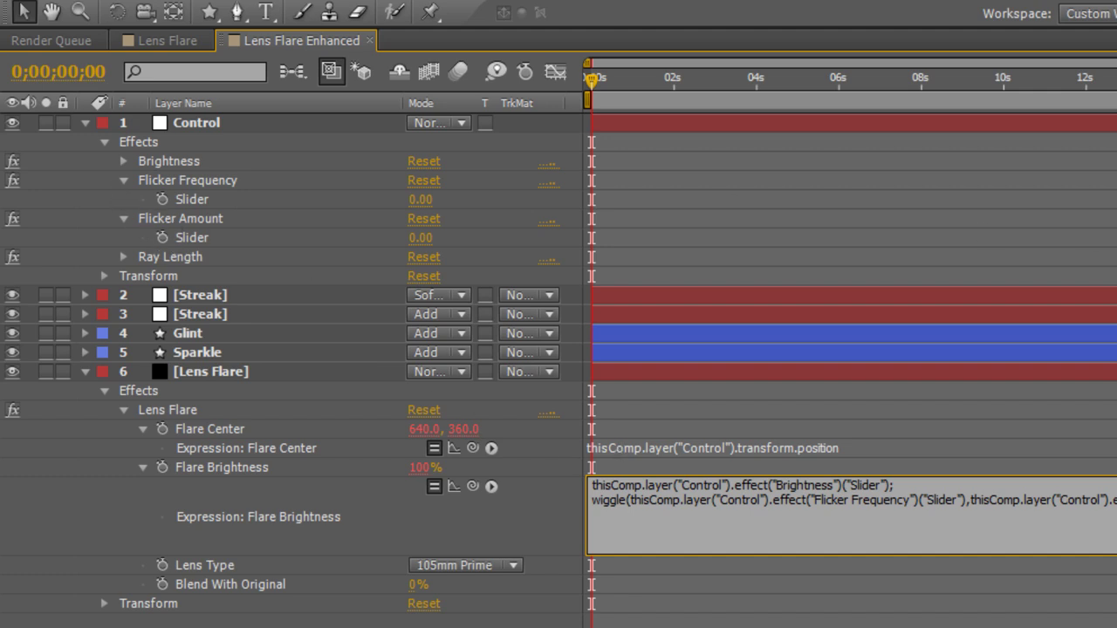
key(KP_Enter)
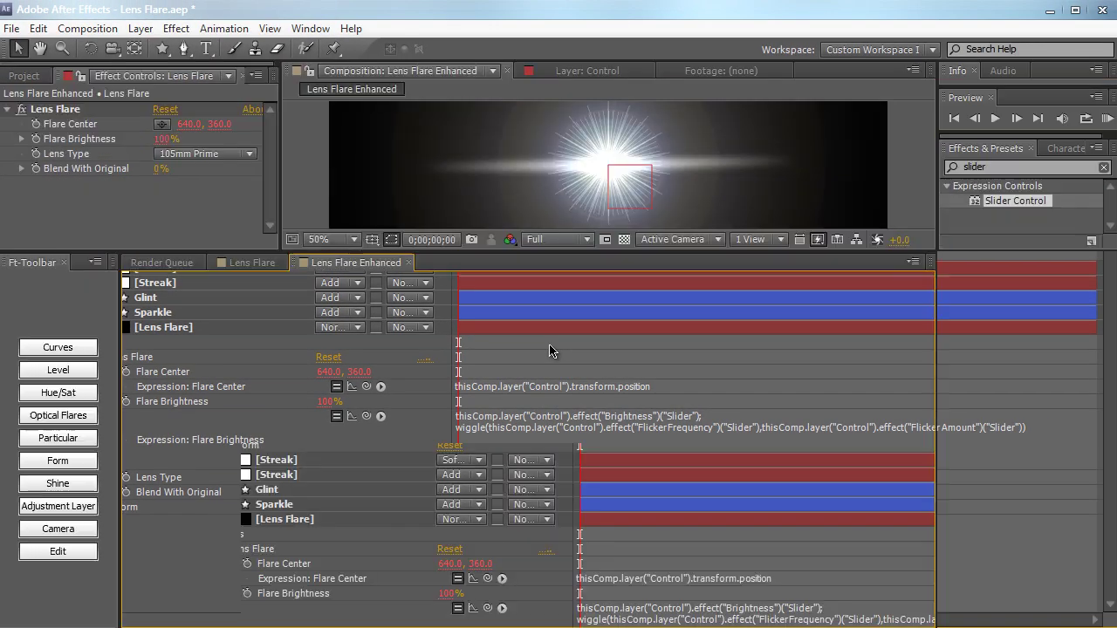
Step: At 0;00;04;28, set the Control layer's Flicker Frequency slider to 5 and Flicker Amount slider to 30
drag(582, 300, 738, 295)
click(323, 326)
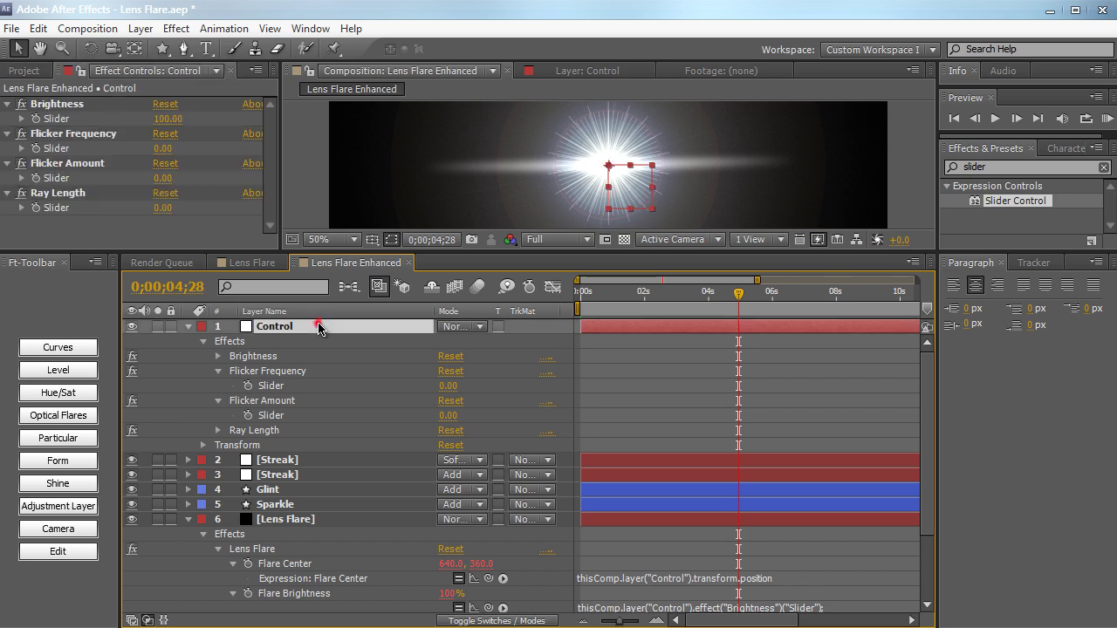
click(163, 148)
text(5)
key(Return)
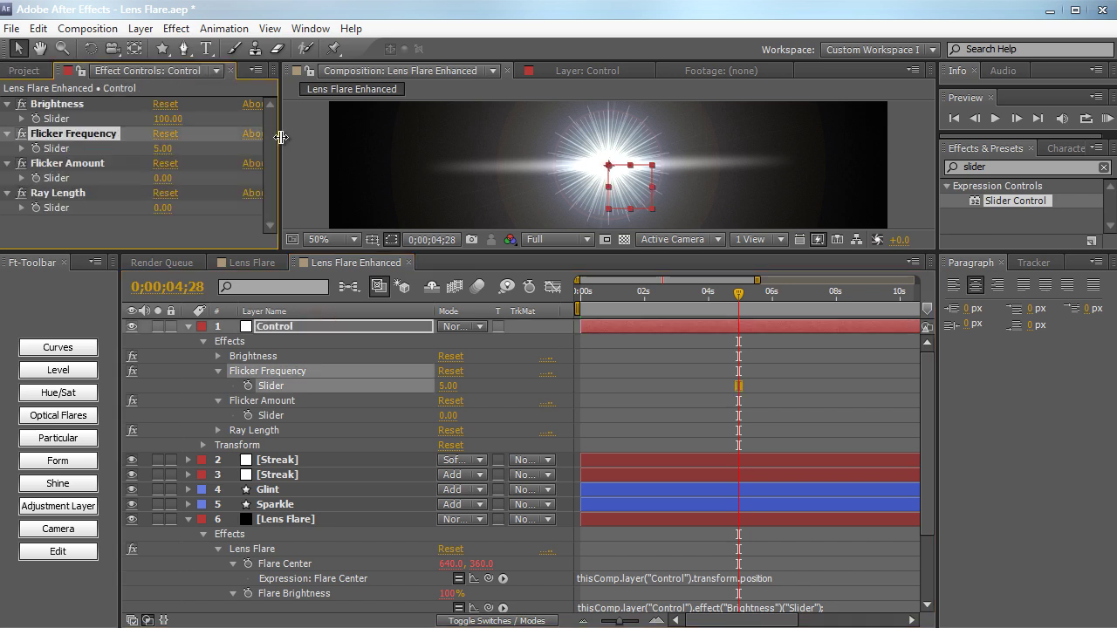
click(162, 180)
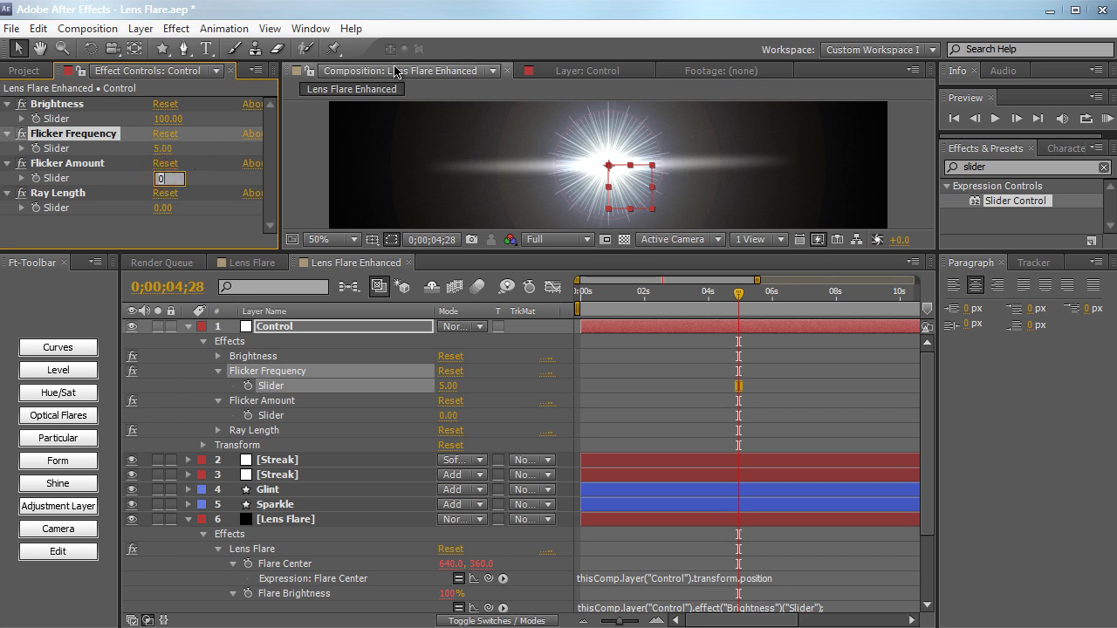
key(Return)
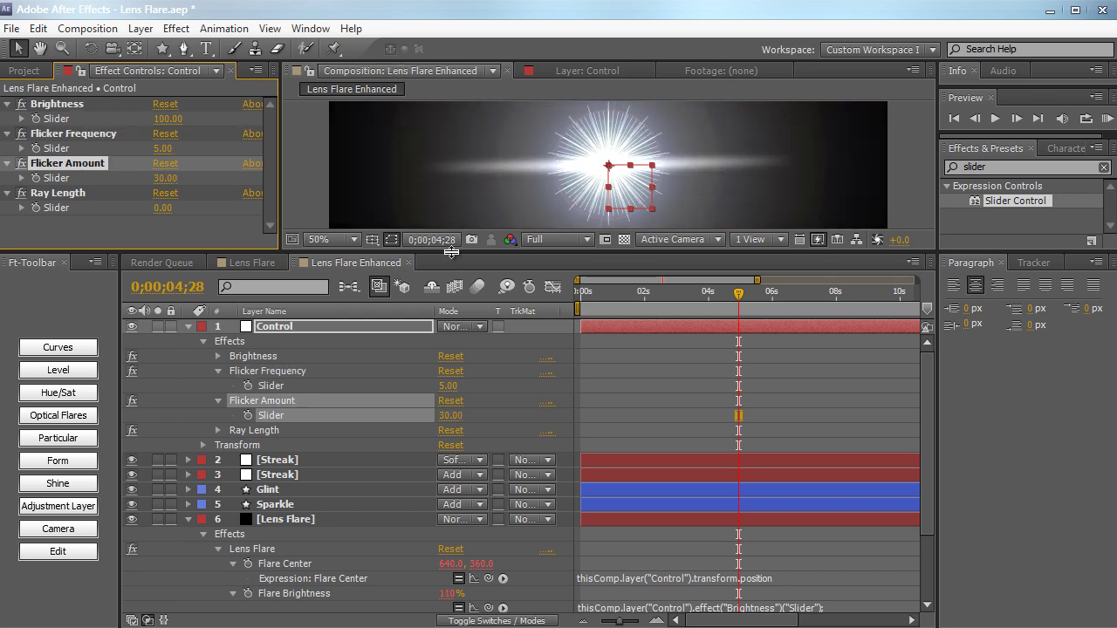
Step: Enlarge the composition view, RAM-preview the flickering flare, and scrub to 0;00;03;21
drag(451, 253, 451, 302)
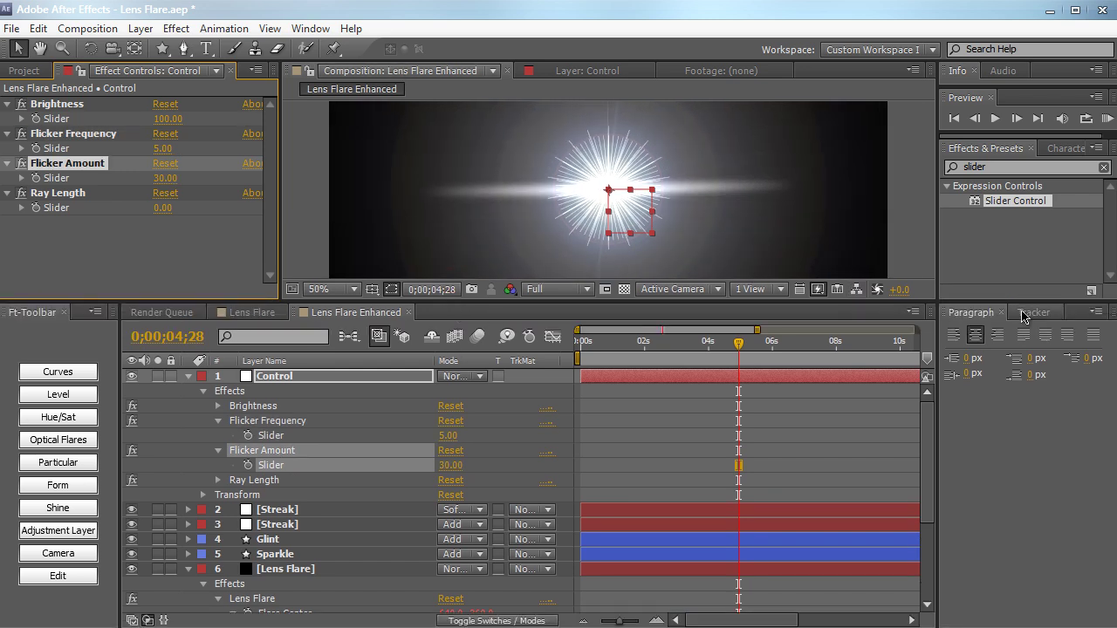
click(1107, 119)
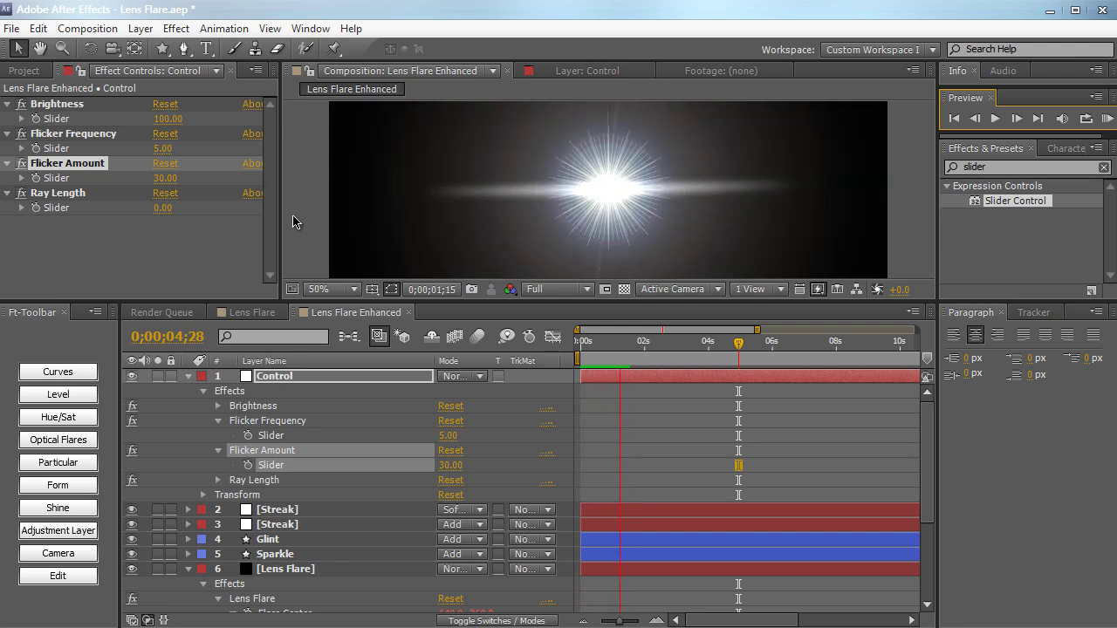
key(space)
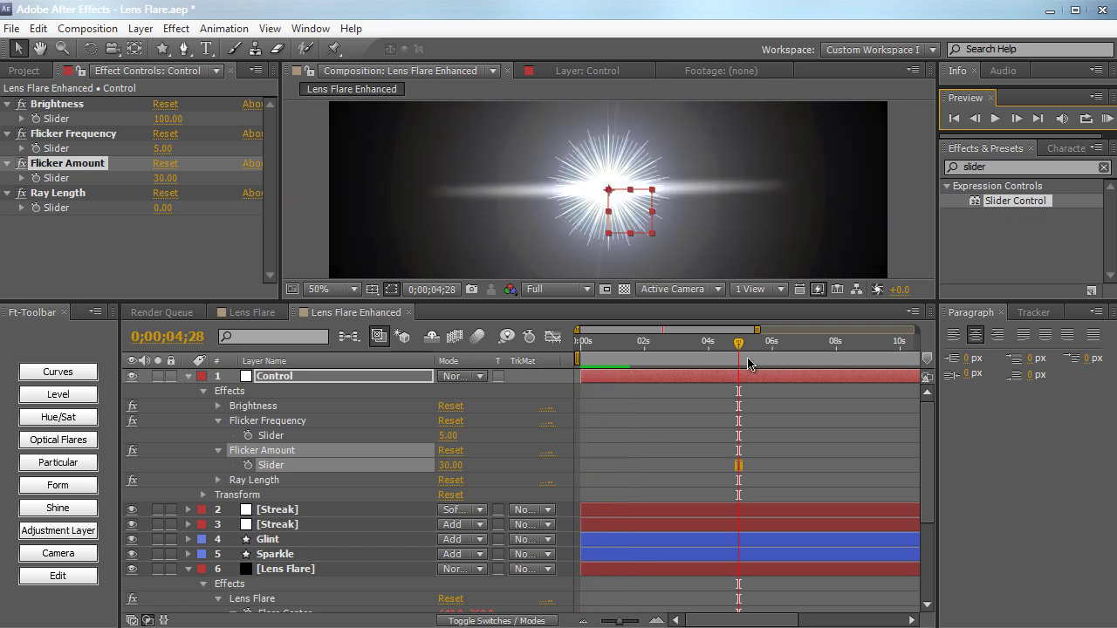
drag(734, 346, 698, 345)
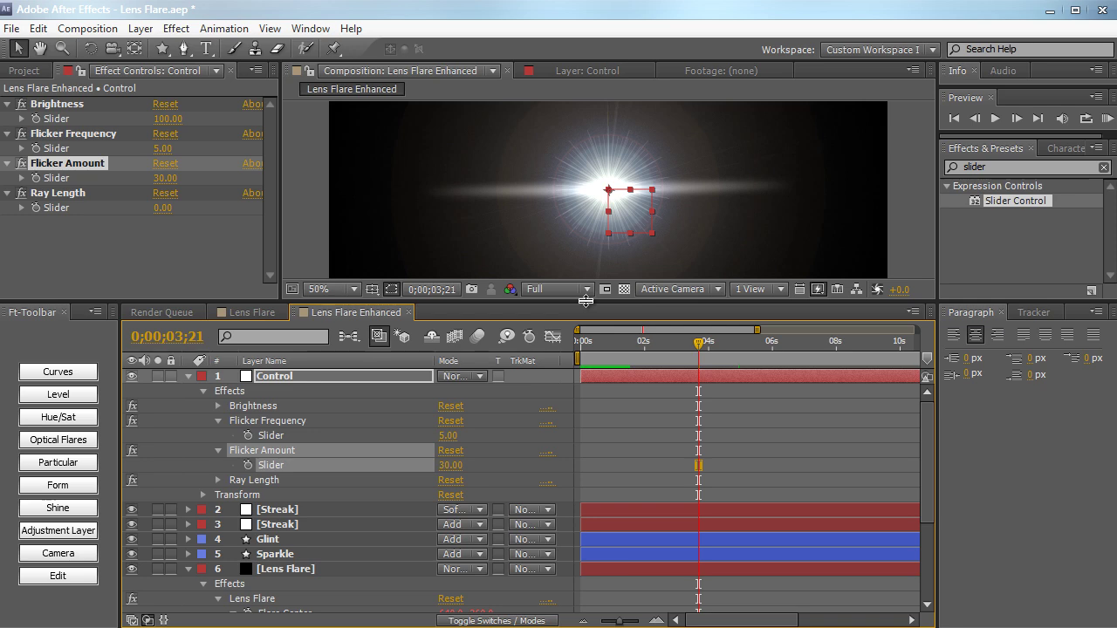
Step: Collapse the Control layer's properties, add a new adjustment layer above it, and rename it Shine
drag(586, 300, 585, 252)
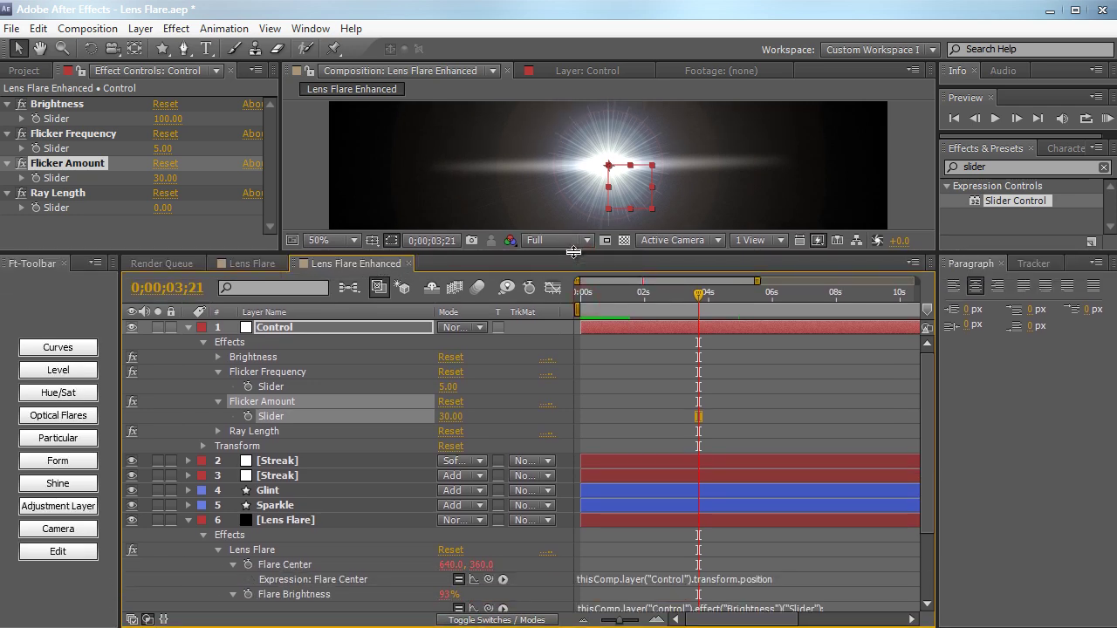
click(188, 328)
drag(613, 251, 610, 295)
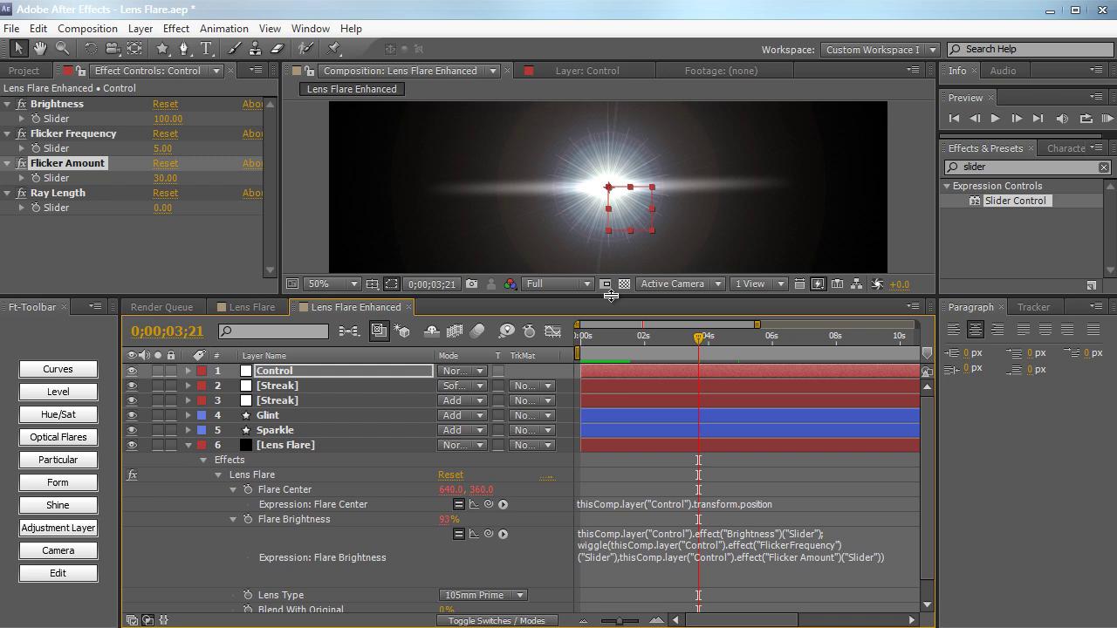
click(42, 529)
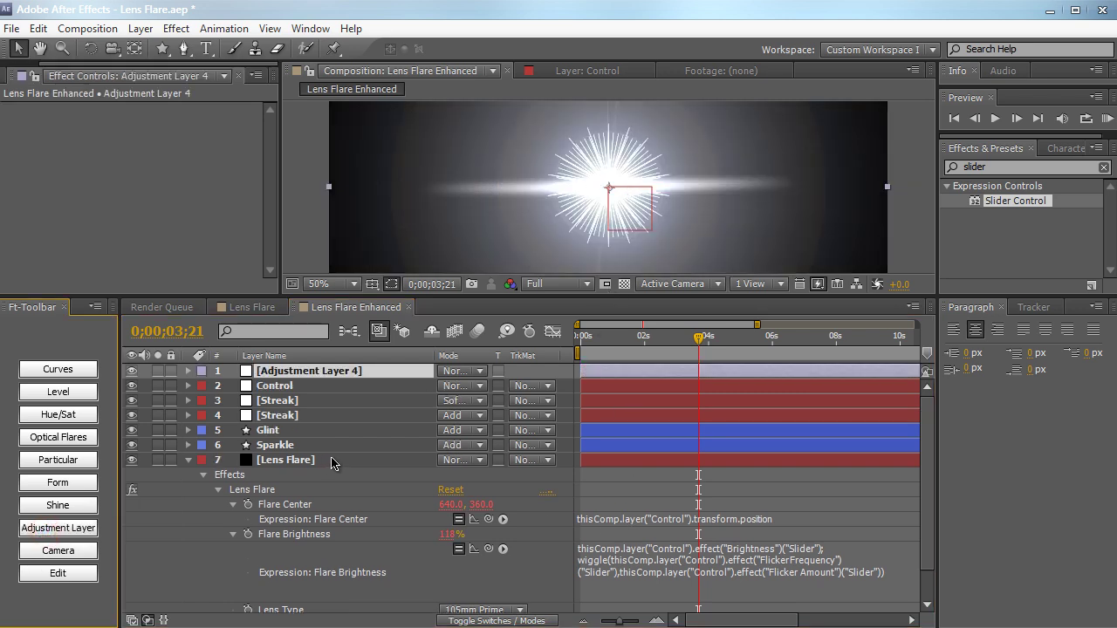
click(379, 371)
key(Return)
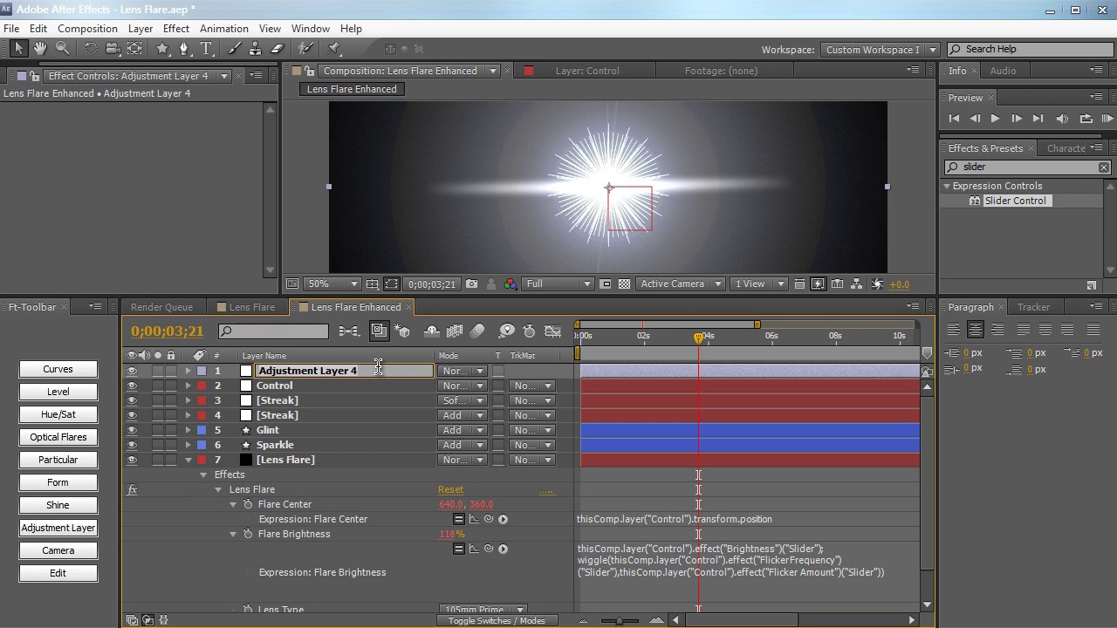
text(Shine)
key(Return)
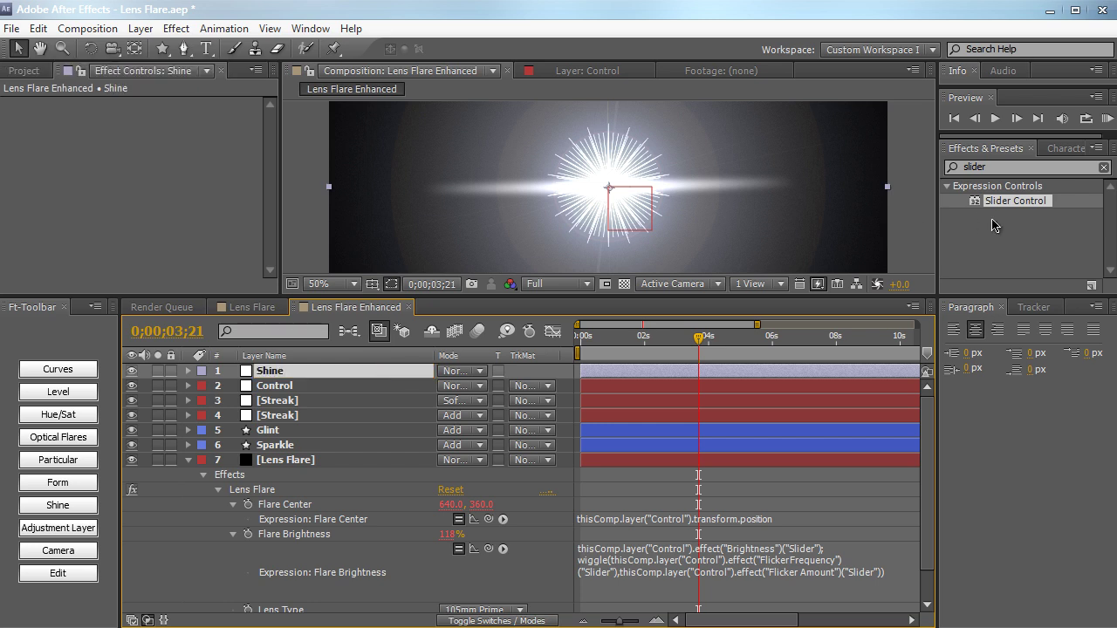
Step: Apply the Trapcode Shine effect to the Shine layer with Transfer Mode set to Add, and try moving the Control null in the composition
click(1028, 167)
text(shine)
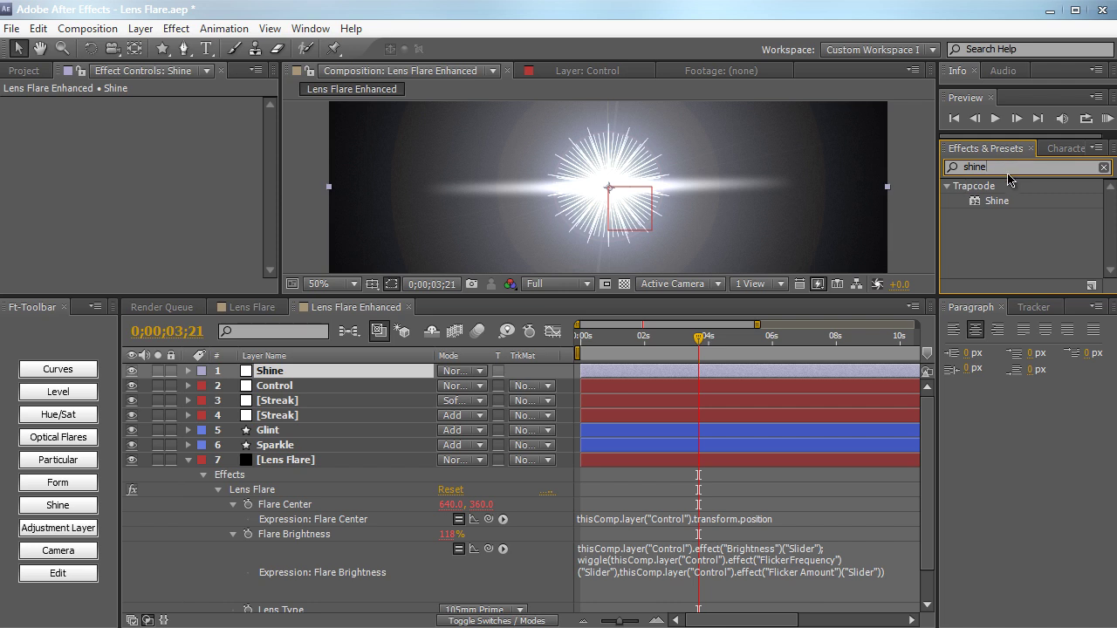
drag(1003, 200, 705, 208)
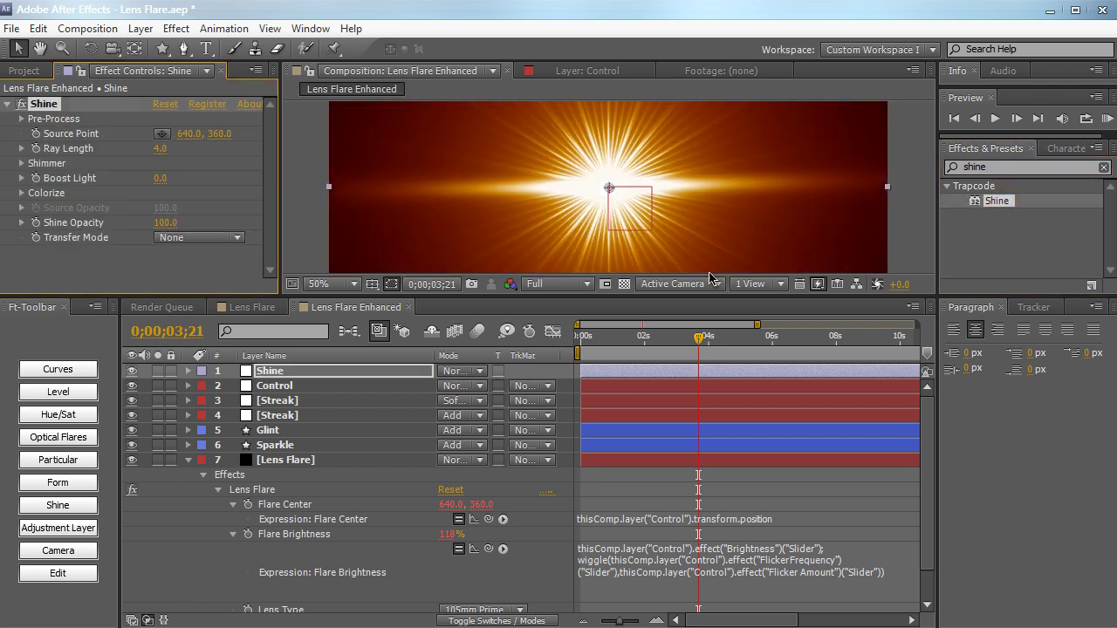
drag(706, 296, 713, 384)
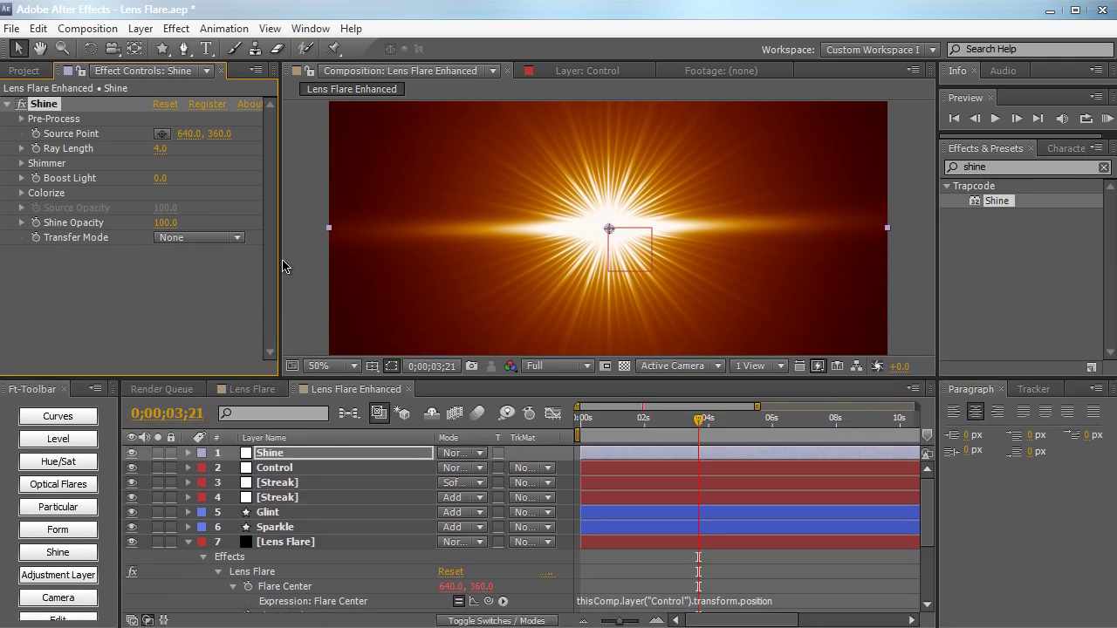
click(223, 244)
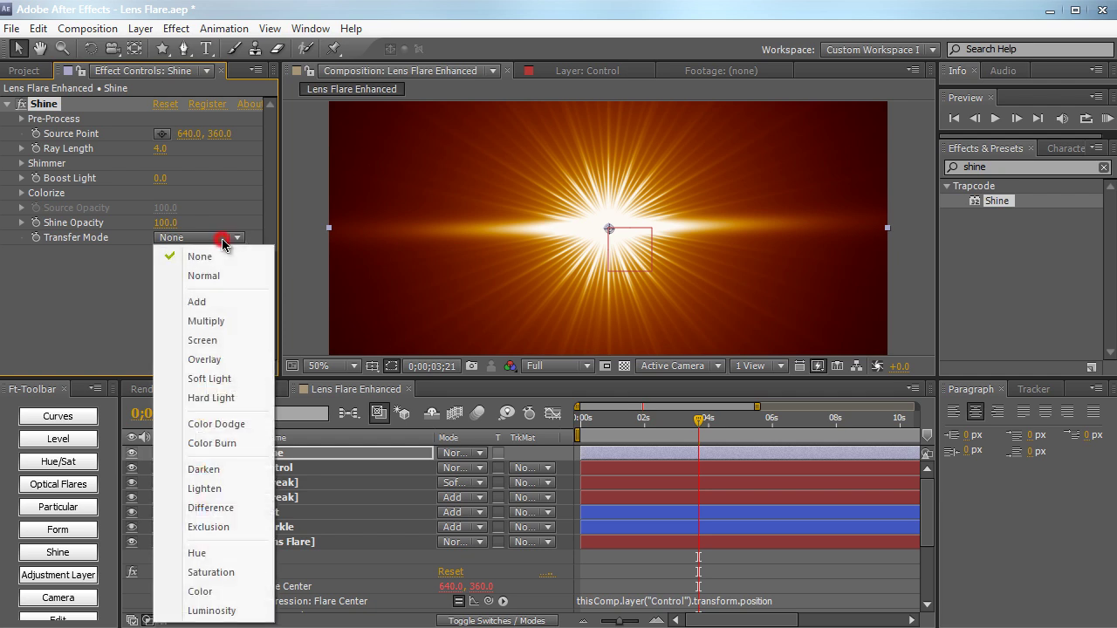
click(223, 304)
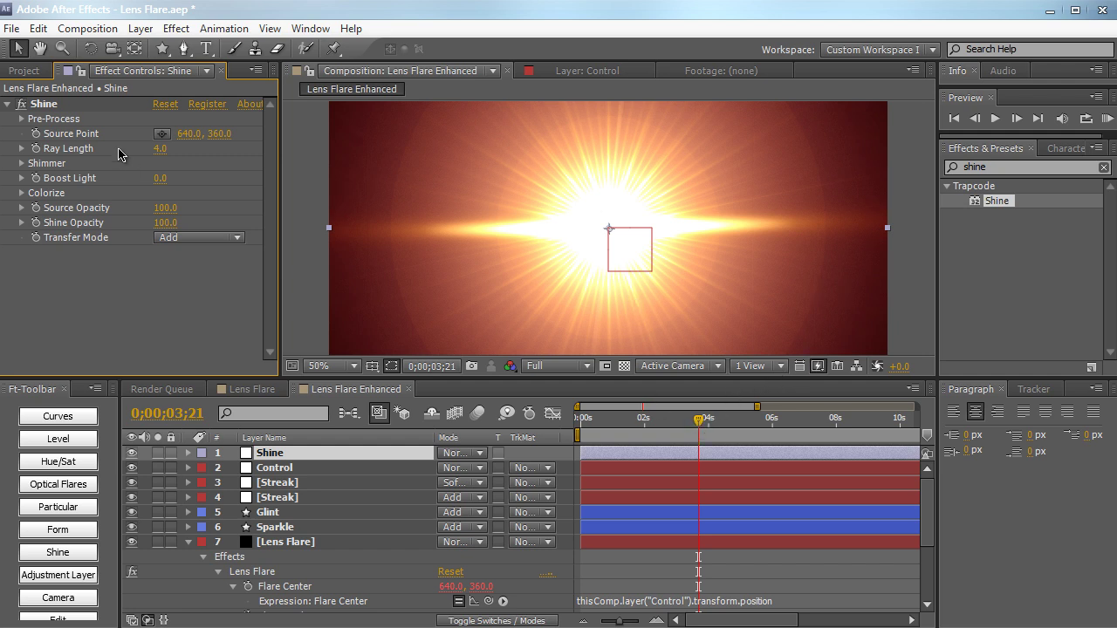
click(294, 468)
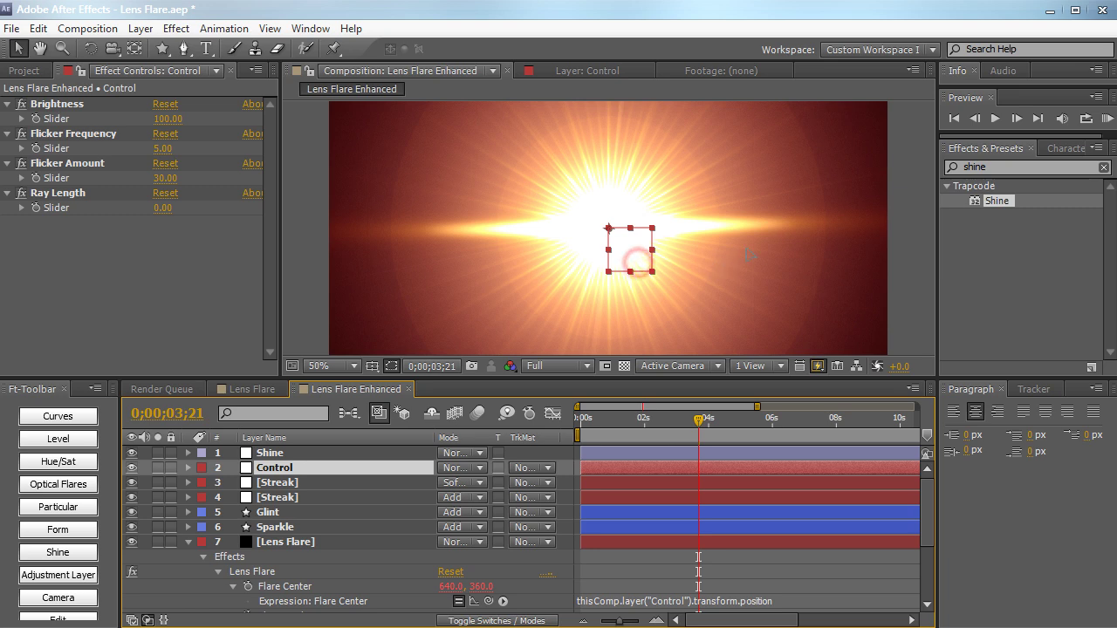
mouse_move(637, 255)
mouse_down()
mouse_move(801, 236)
mouse_move(773, 196)
mouse_move(641, 204)
mouse_move(568, 254)
mouse_move(672, 305)
mouse_move(627, 182)
mouse_move(550, 228)
mouse_move(724, 262)
mouse_move(636, 249)
mouse_move(639, 323)
mouse_move(703, 253)
mouse_move(637, 318)
mouse_move(629, 242)
mouse_move(629, 300)
mouse_move(644, 219)
mouse_move(686, 281)
mouse_move(669, 232)
mouse_move(684, 267)
mouse_move(644, 272)
mouse_up()
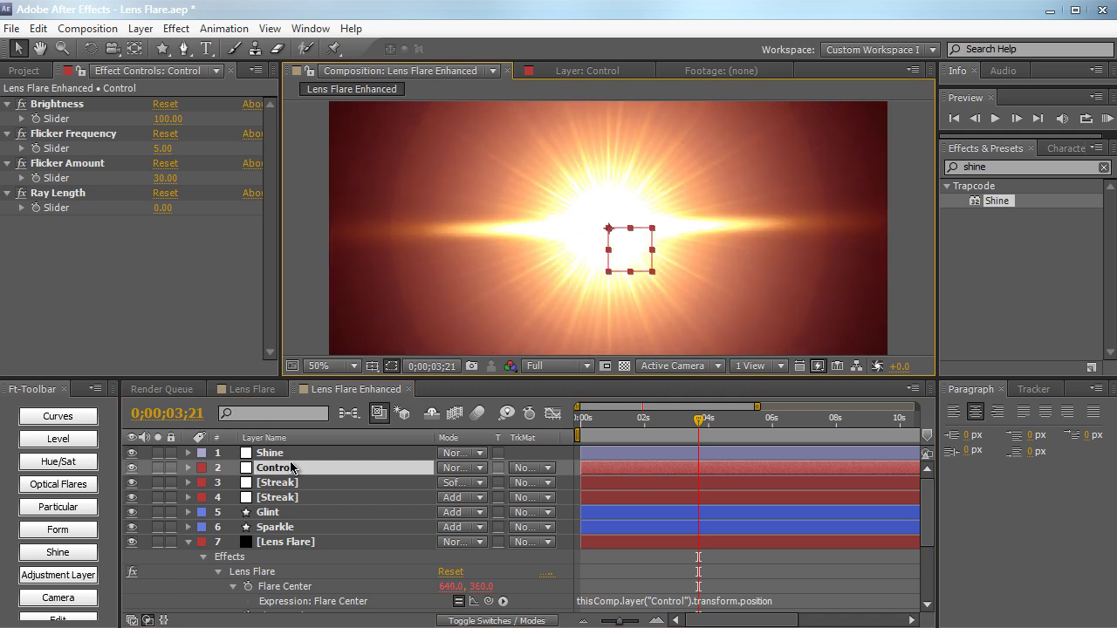
Step: Link the Shine effect's Source Point by expression to the Lens Flare layer's Flare Center, using the maximized timeline, and restore the full workspace
click(288, 454)
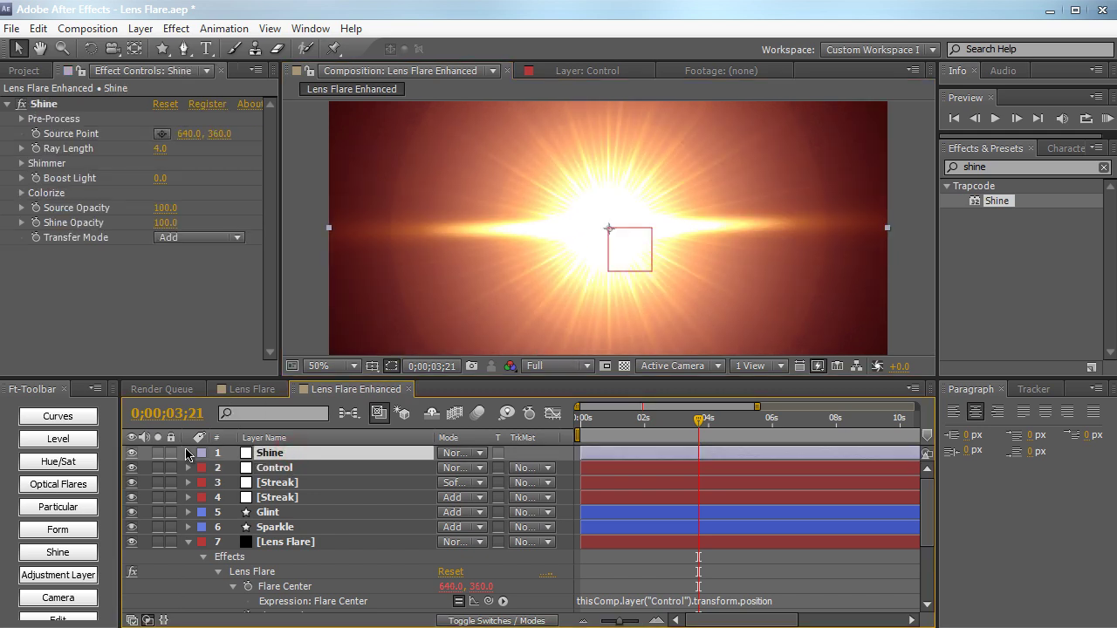
click(188, 453)
click(204, 469)
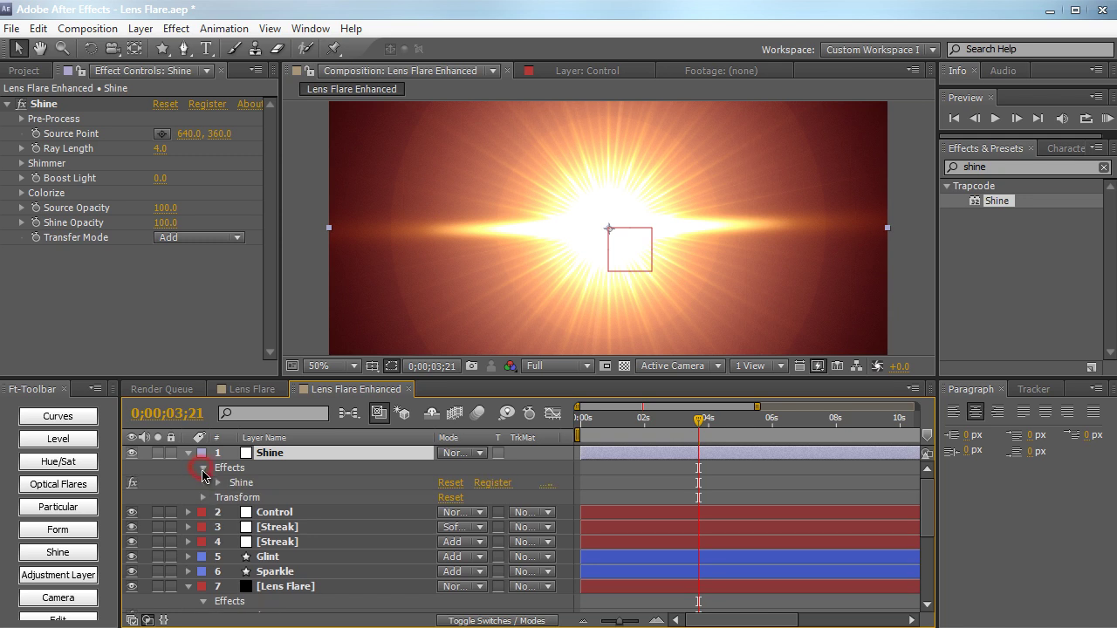
click(214, 483)
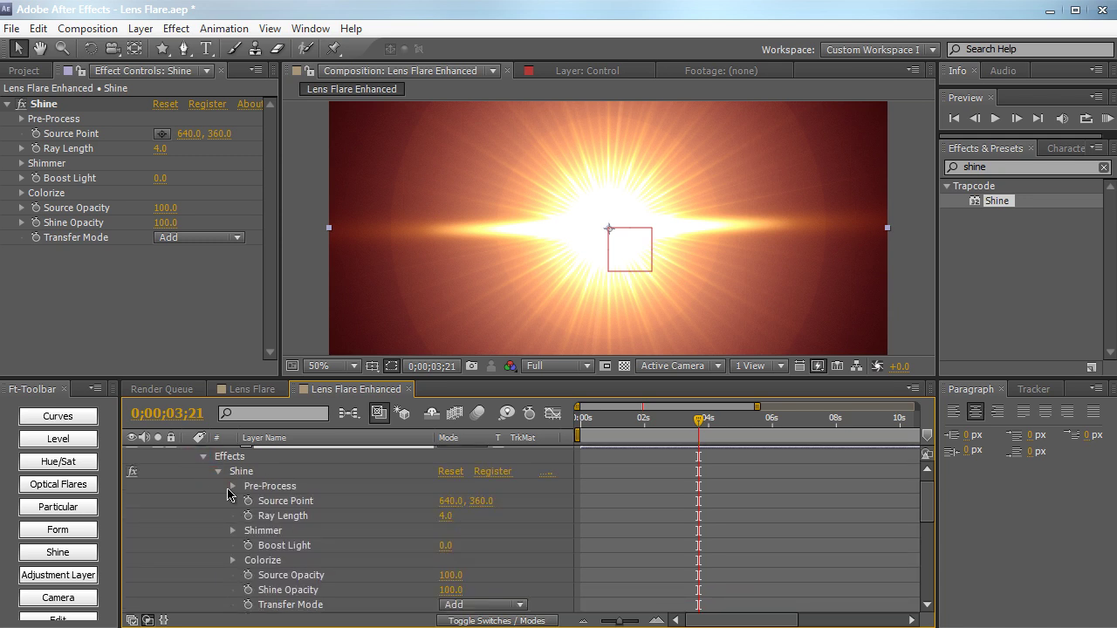
key(grave)
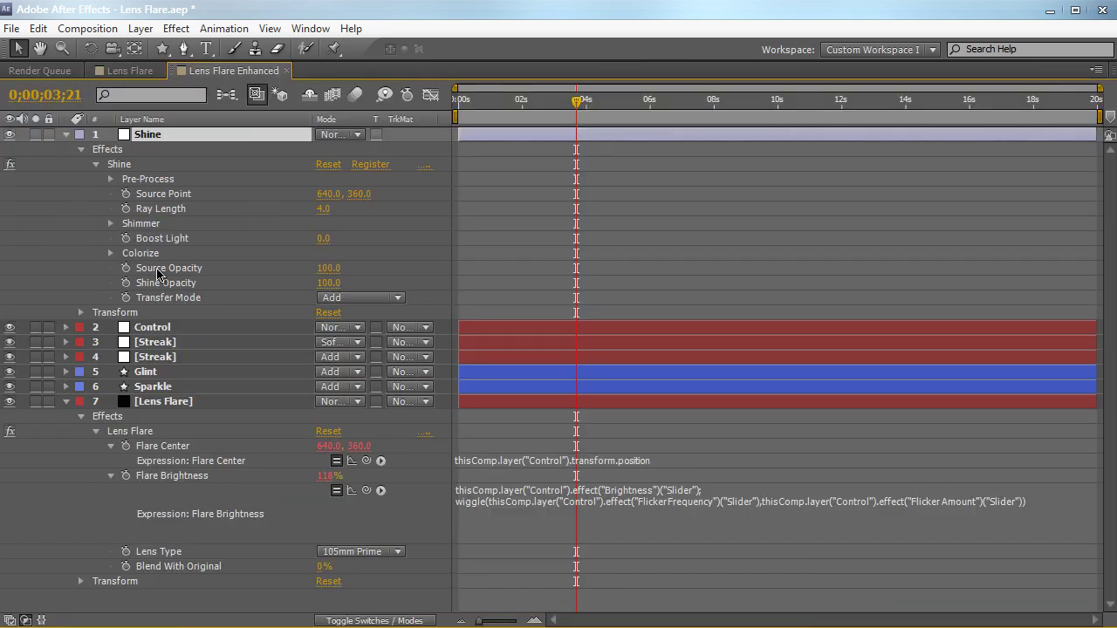
click(162, 199)
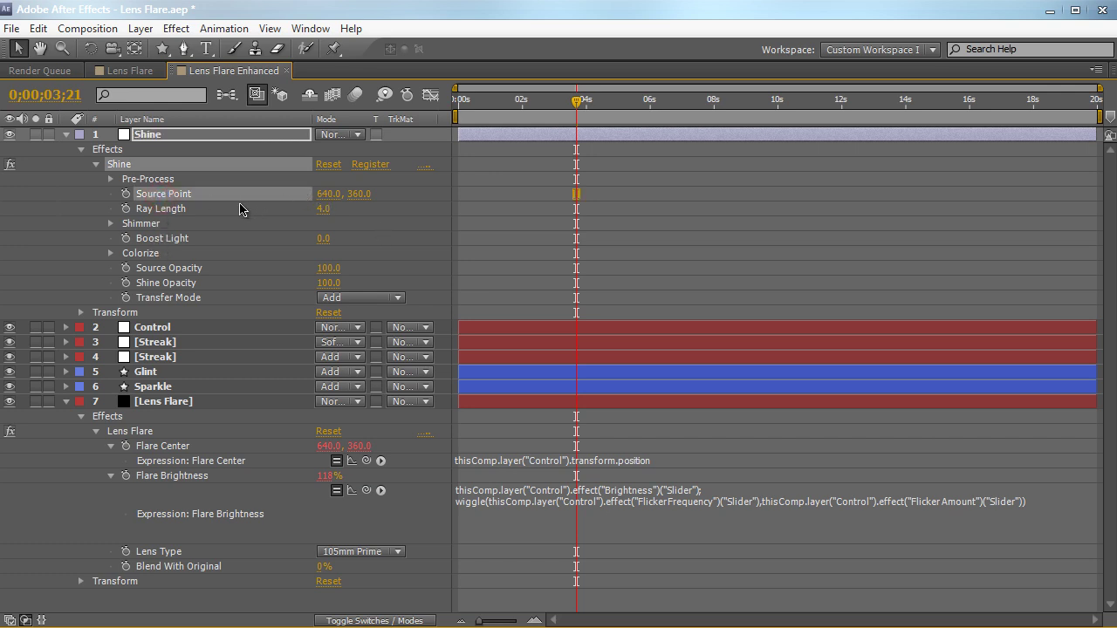
click(199, 329)
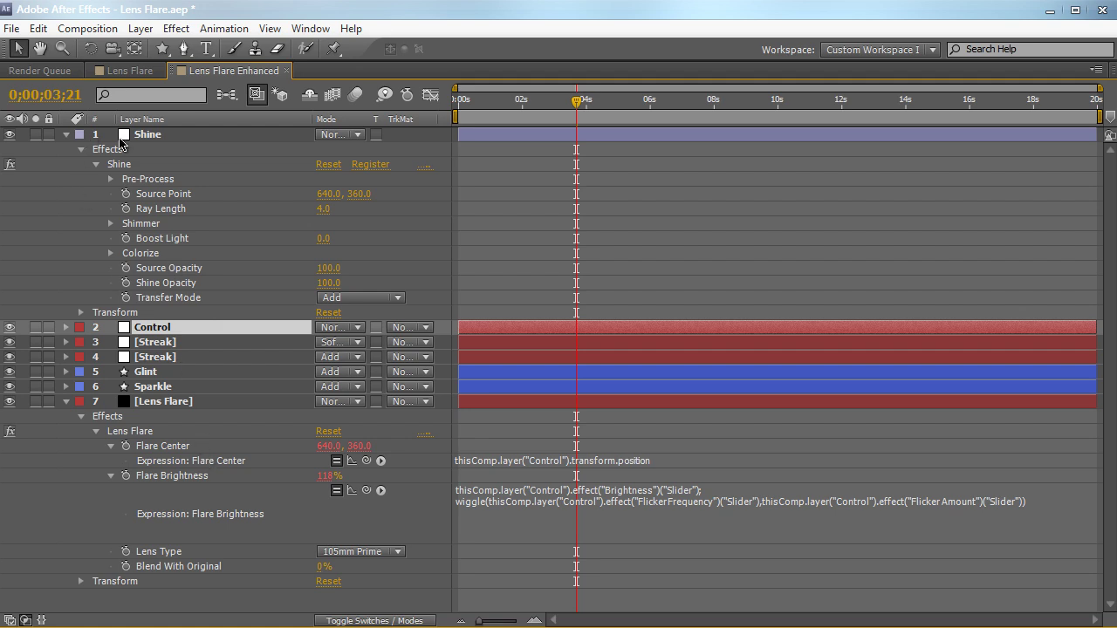
alt+click(127, 194)
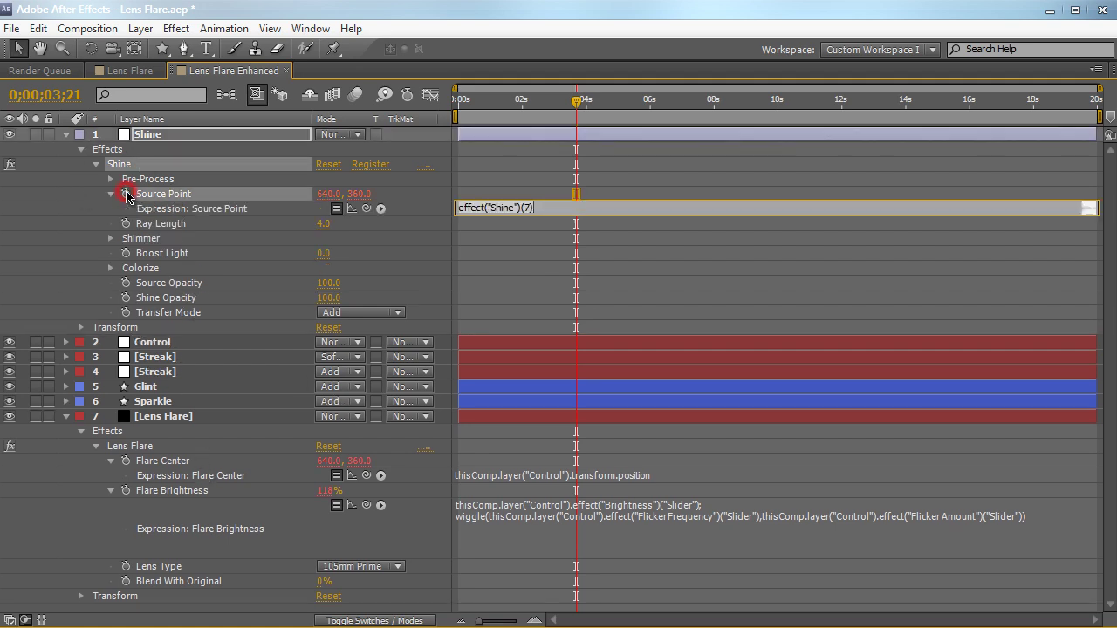
drag(365, 209, 166, 461)
click(530, 141)
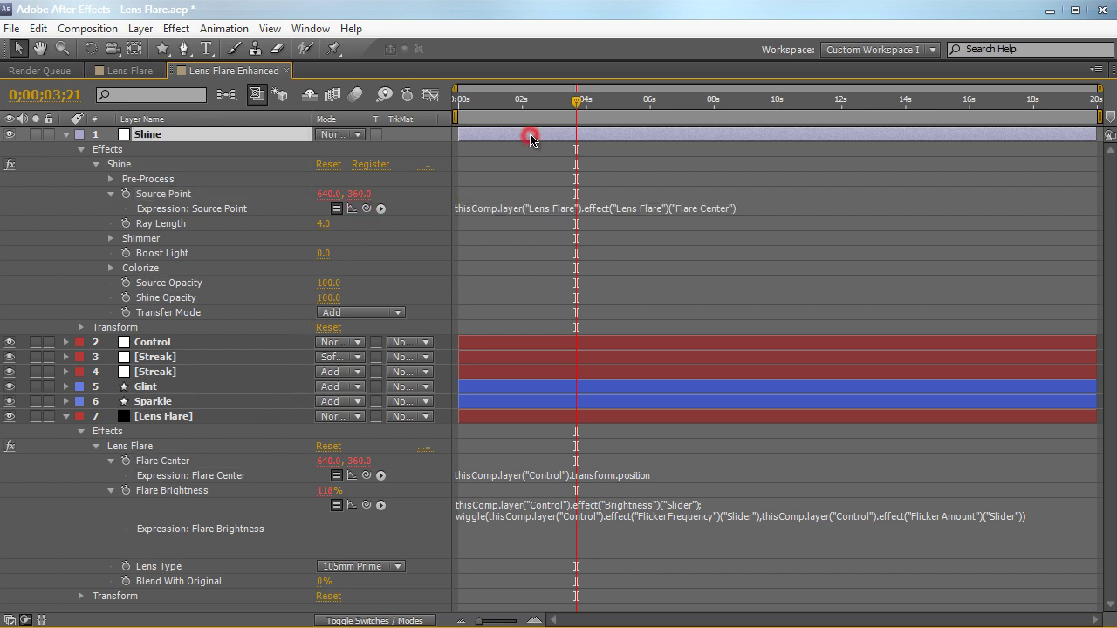
key(grave)
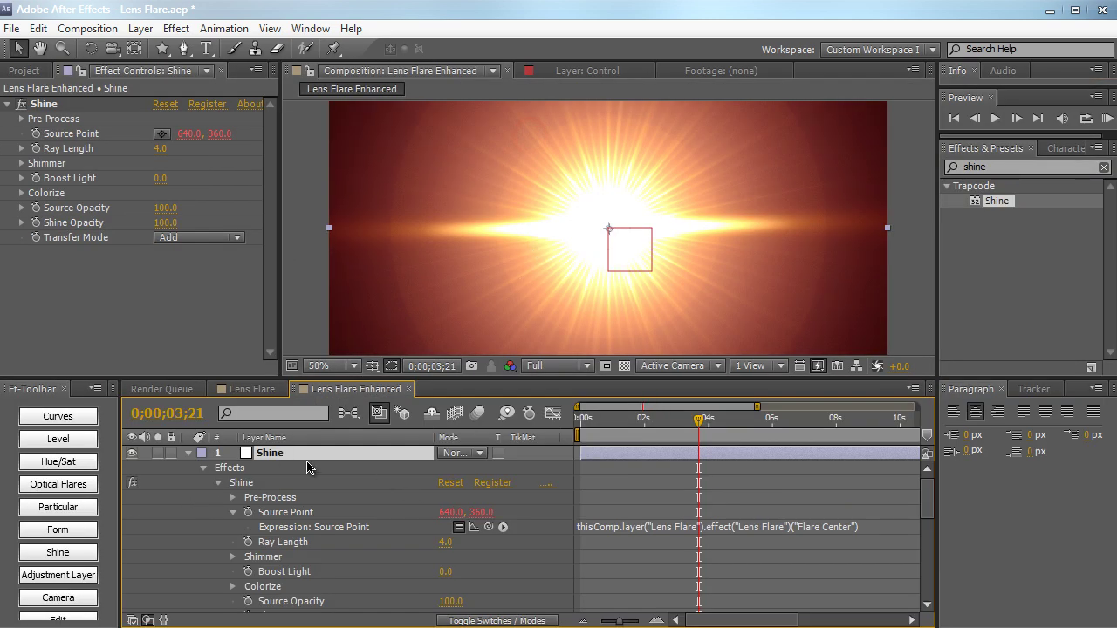
Step: Collapse the Shine layer, reorder Control above it, and move the Control null to about 852, 184
click(188, 454)
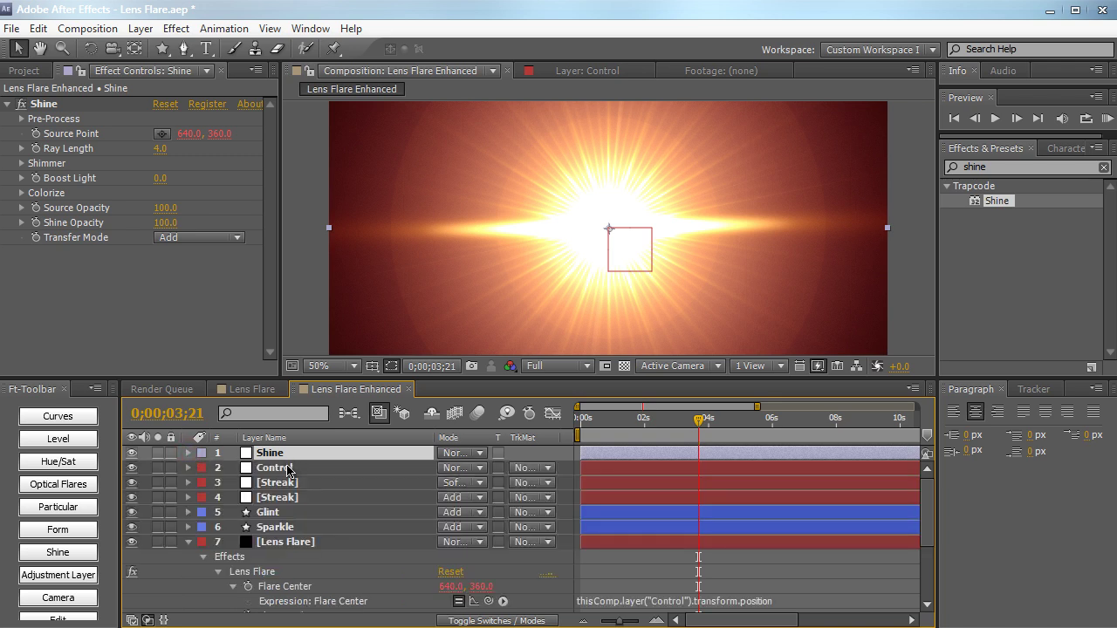
drag(284, 468, 279, 449)
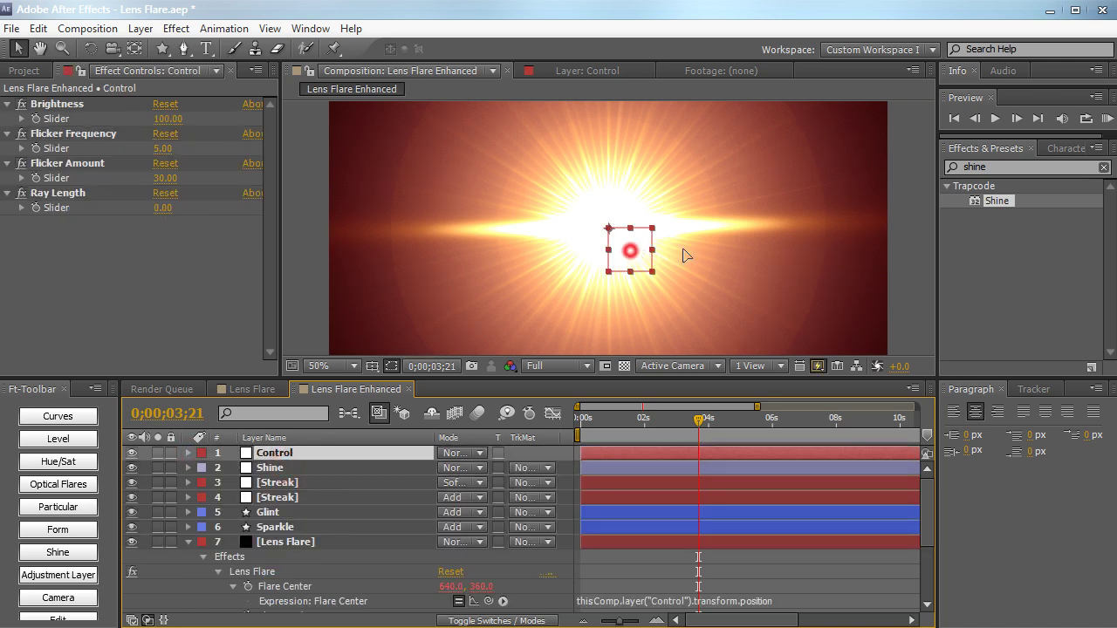
drag(613, 255, 733, 176)
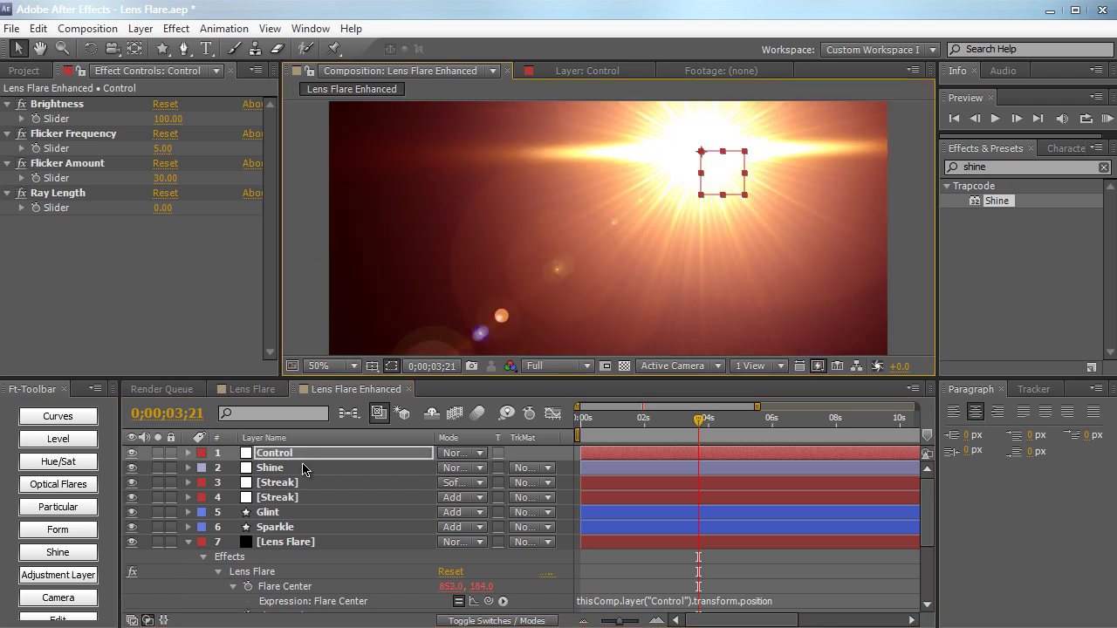
click(298, 471)
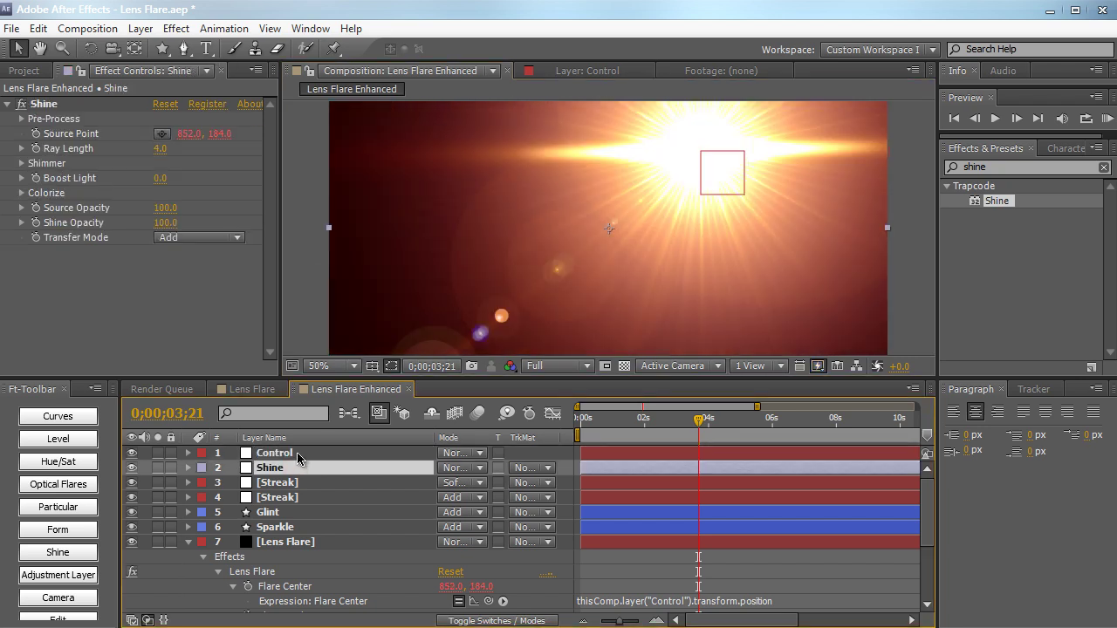
click(297, 453)
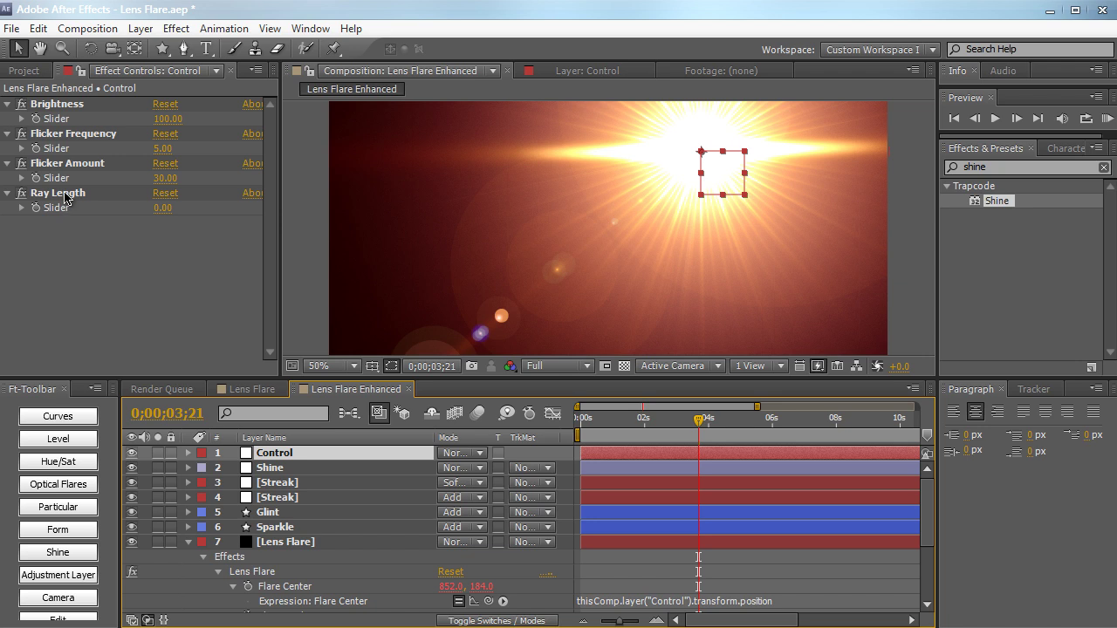
Step: Link the Shine effect's Ray Length by expression to the Control layer's Ray Length slider, using the maximized timeline, and restore the full workspace
click(188, 454)
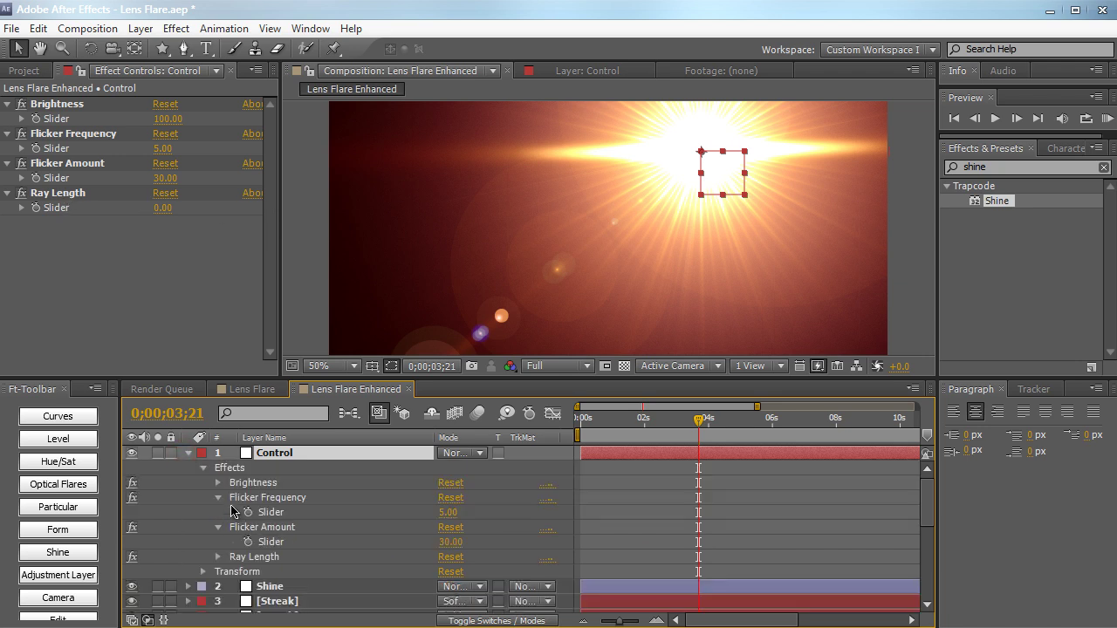
click(218, 497)
click(219, 512)
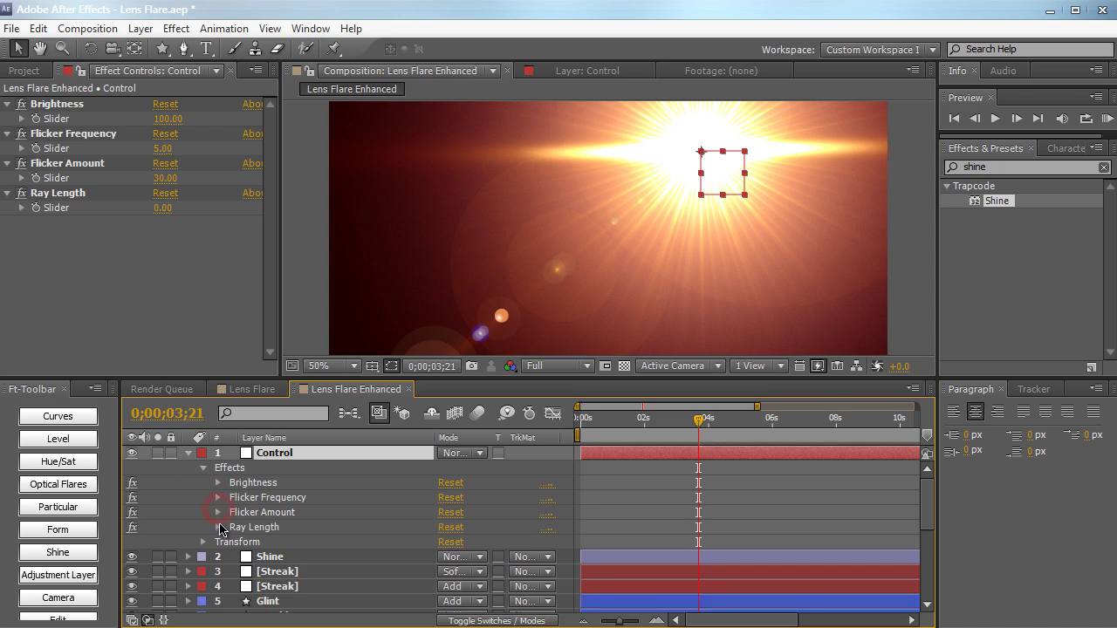
click(218, 527)
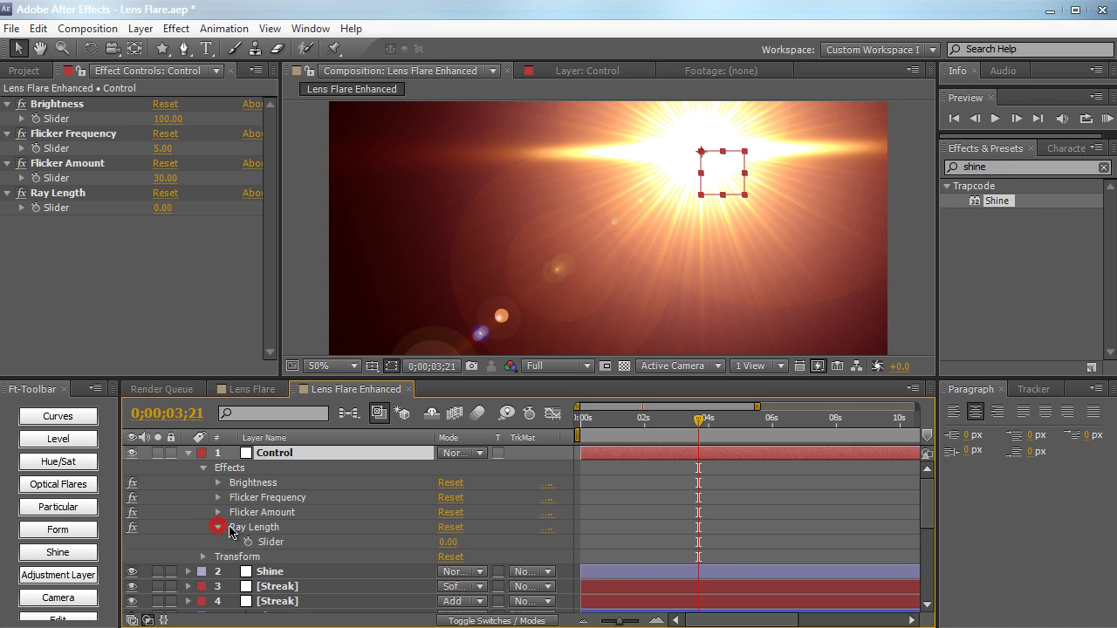
click(293, 569)
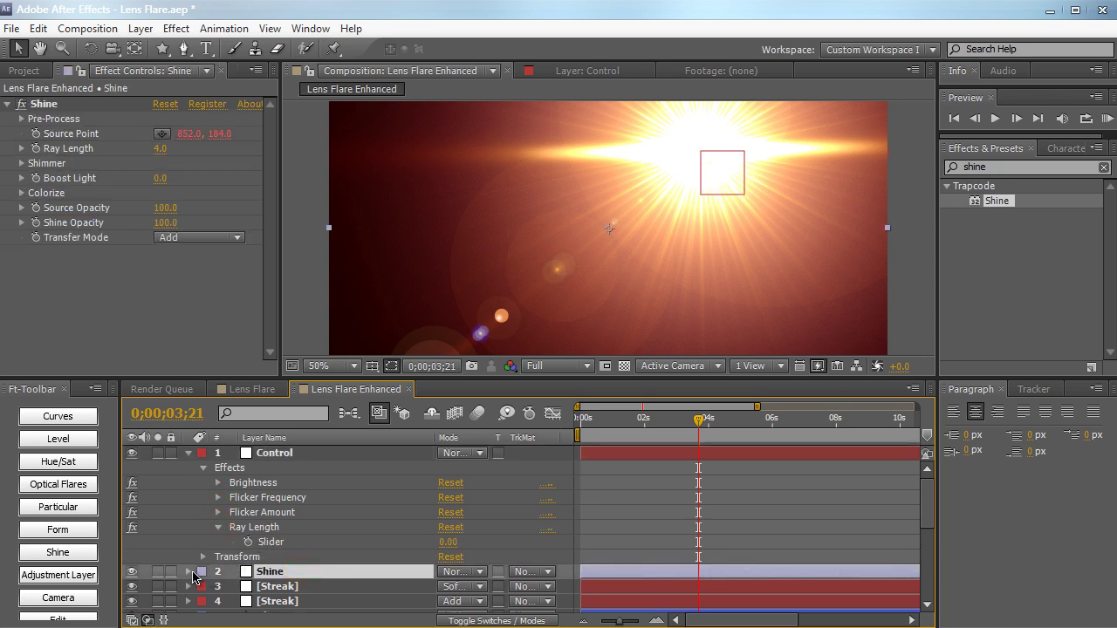
click(189, 572)
key(grave)
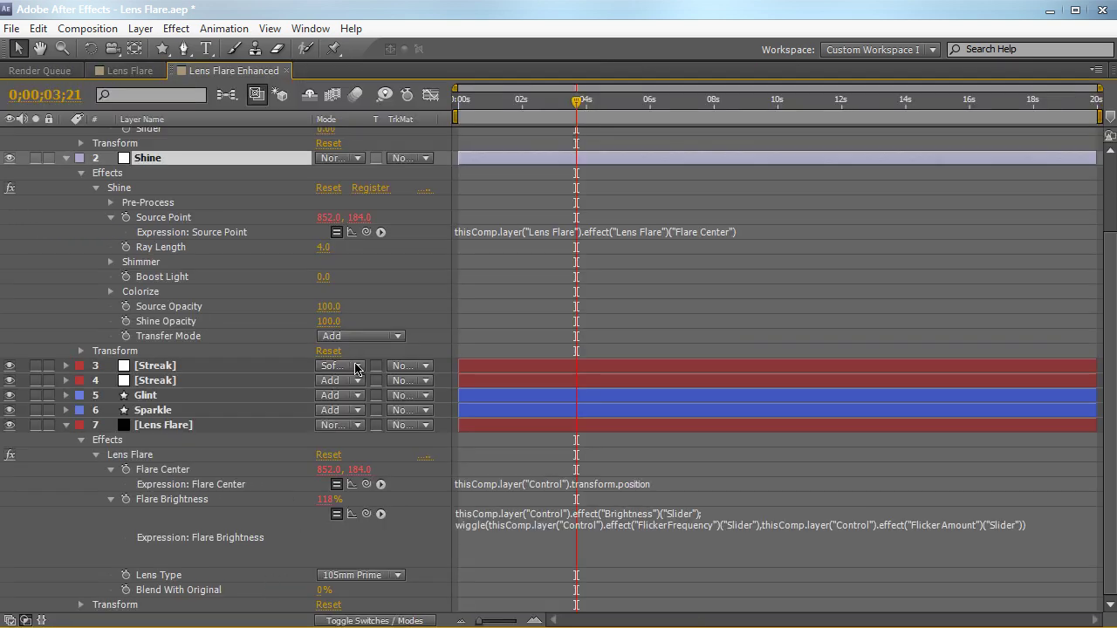
scroll(356, 368, up, 3)
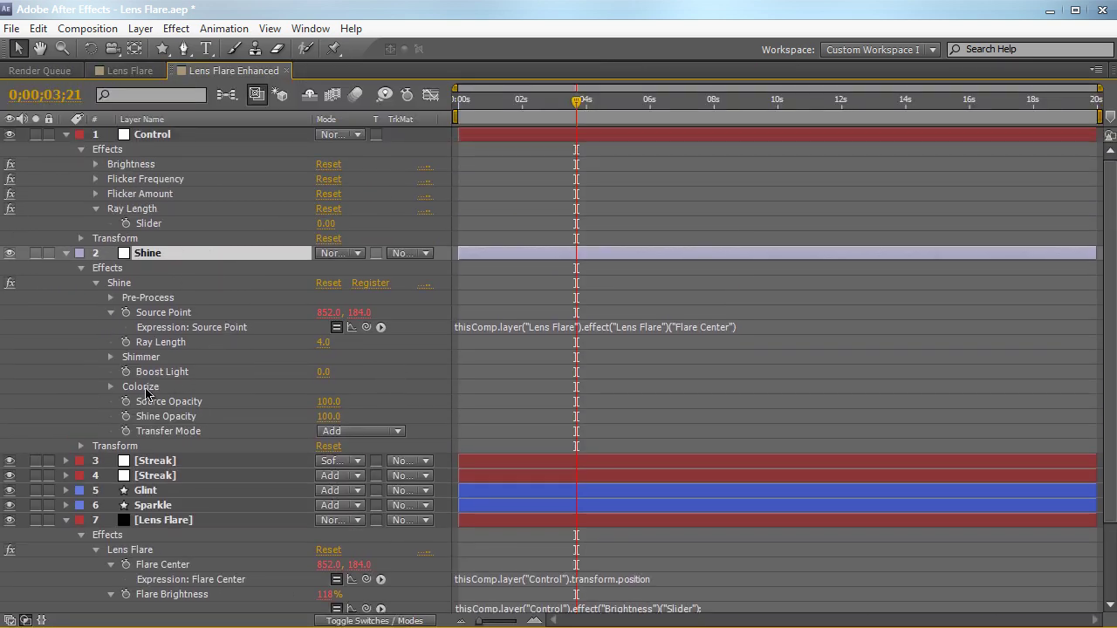
alt+click(126, 342)
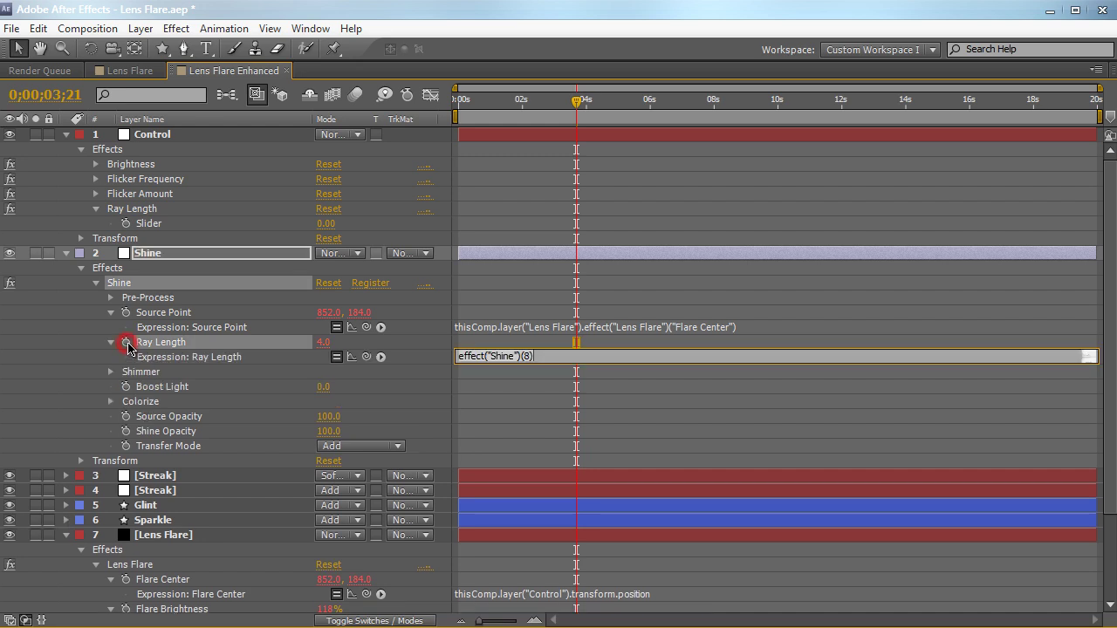
drag(365, 357, 231, 225)
click(510, 189)
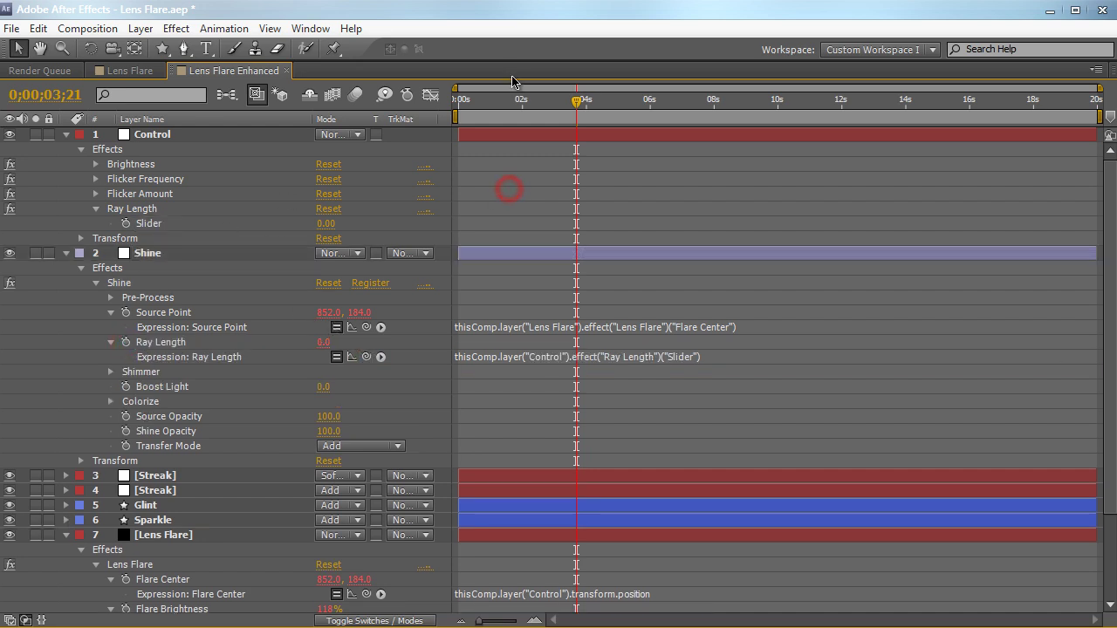
key(grave)
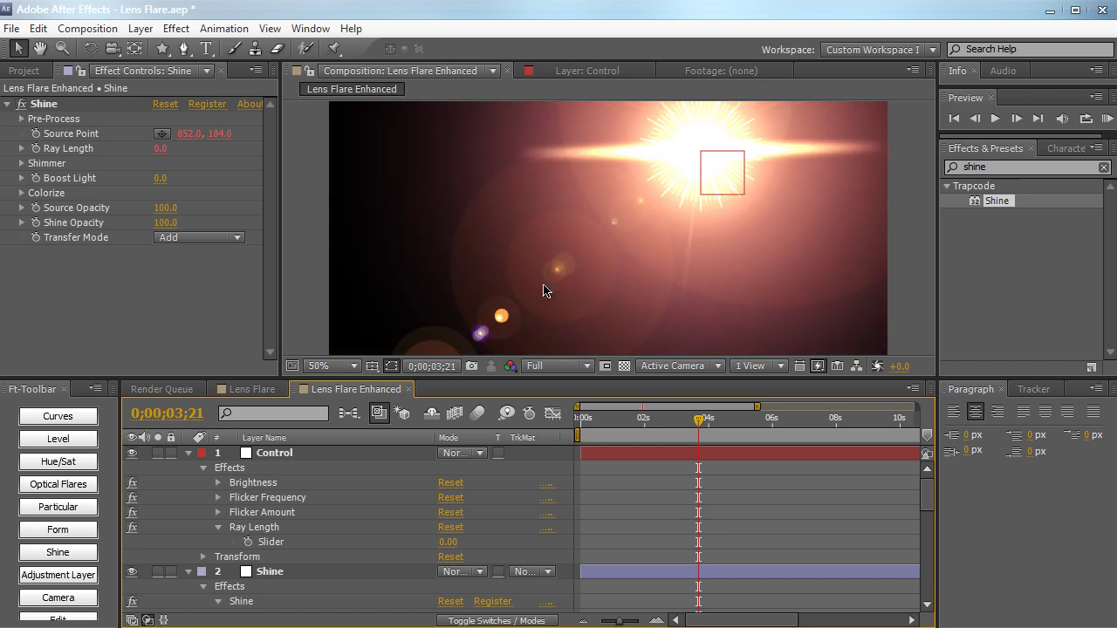
Step: Move the Control null near the upper middle of the composition and try Ray Length slider values of 5 and 3
click(281, 455)
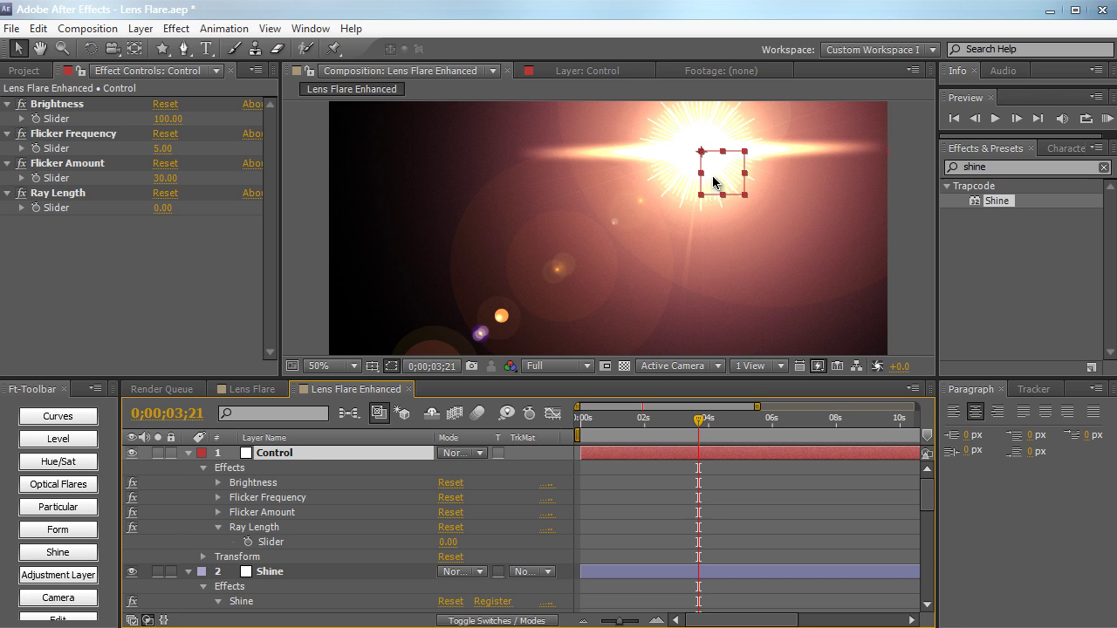
drag(713, 181, 607, 212)
drag(521, 316, 596, 235)
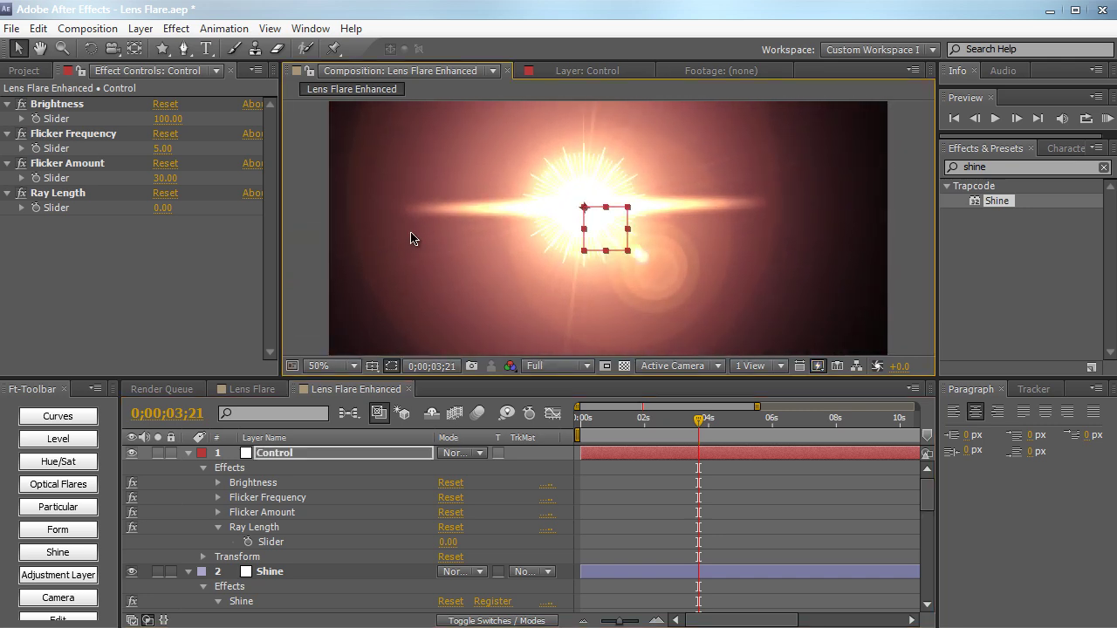
click(161, 207)
text(0)
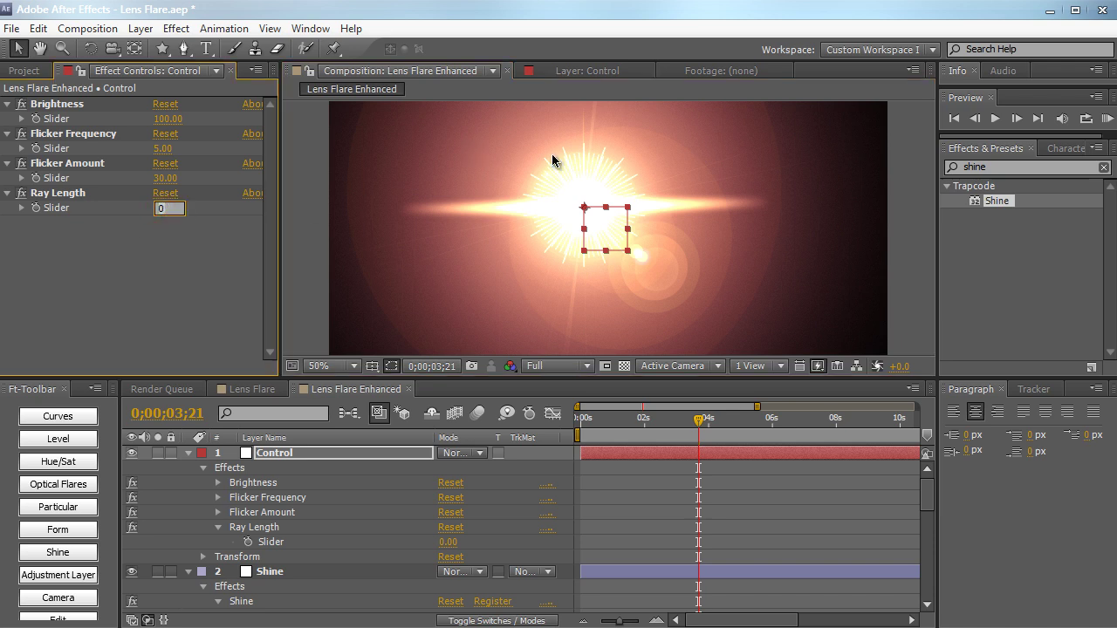
text(5)
key(Return)
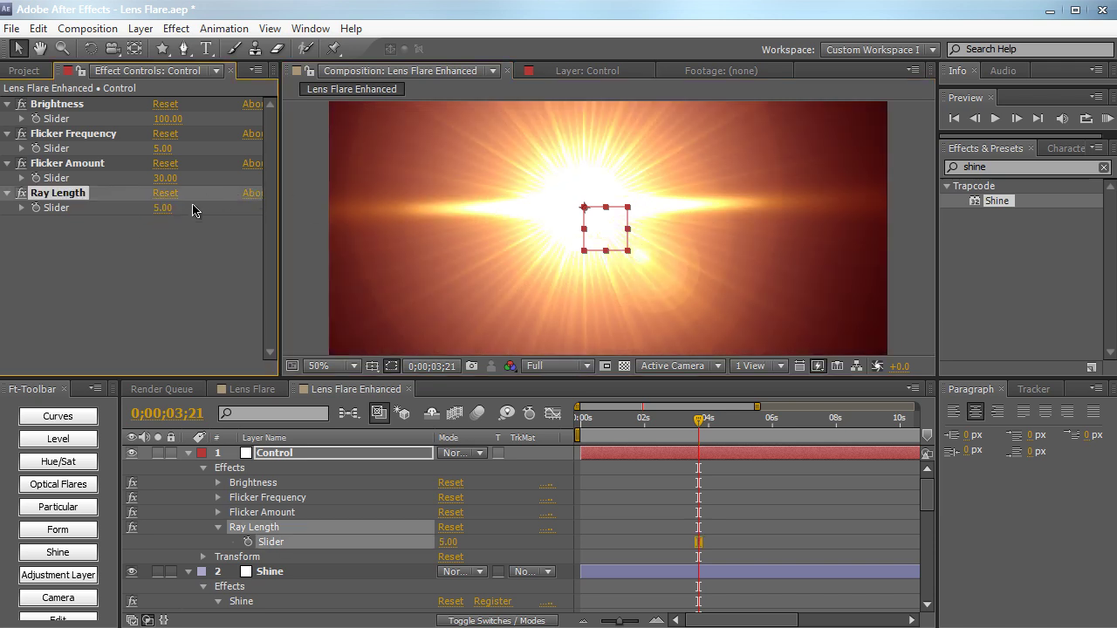
click(167, 209)
text(3)
key(Return)
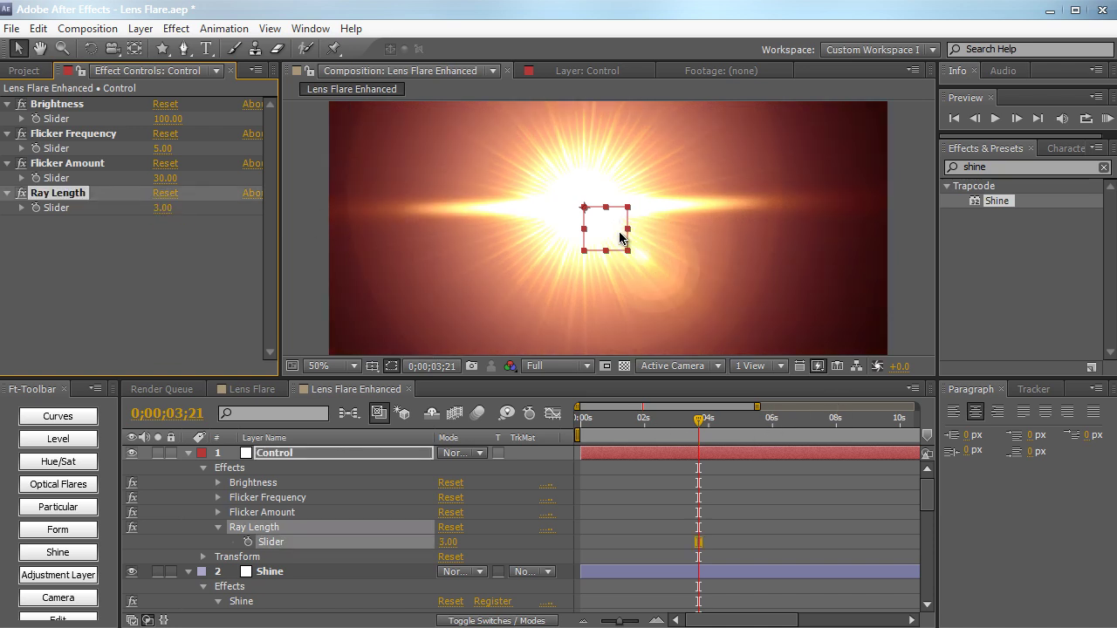
Step: Move the Control null to about 928, 216 and set its Ray Length slider to 2
drag(626, 248, 770, 192)
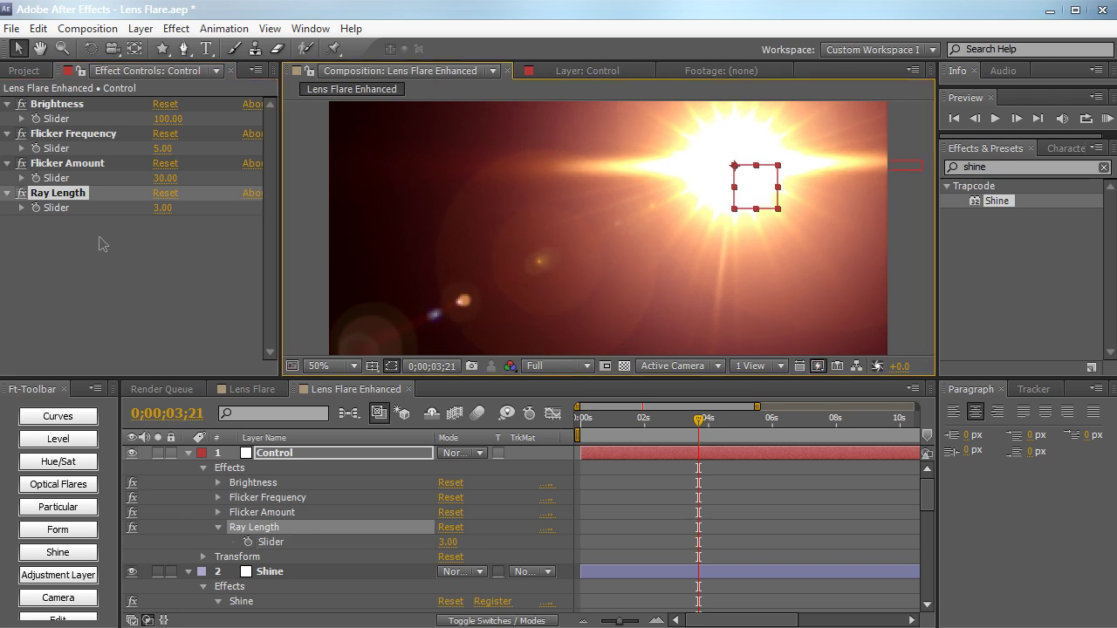
click(164, 208)
text(2)
key(Return)
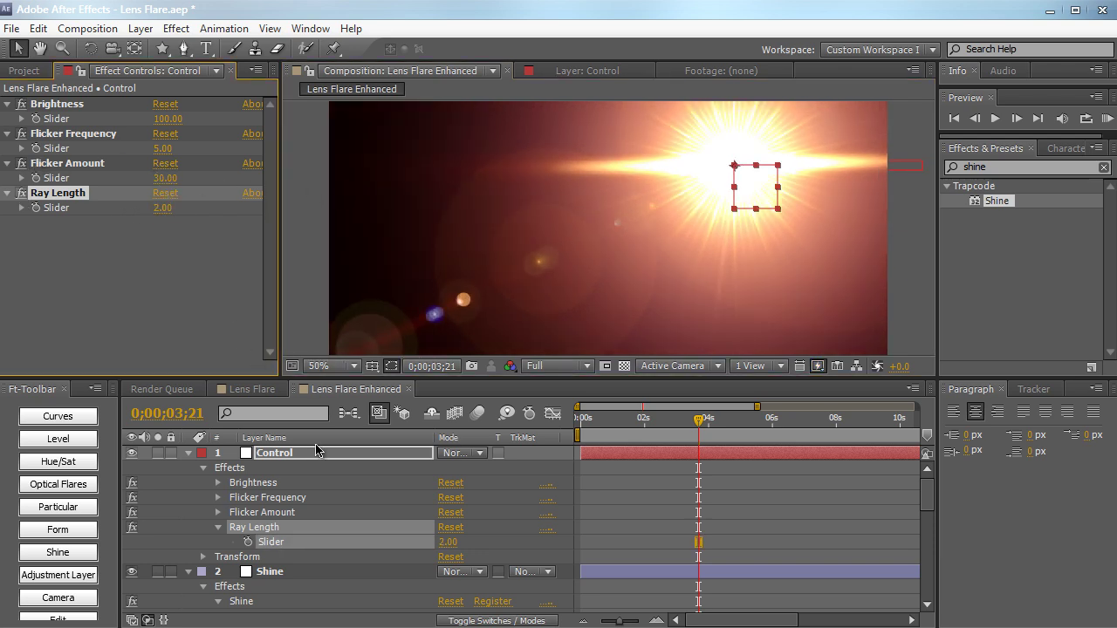
Step: Expand the Shine effect's Colorize settings and examine its gradient colors
scroll(306, 576, down, 1)
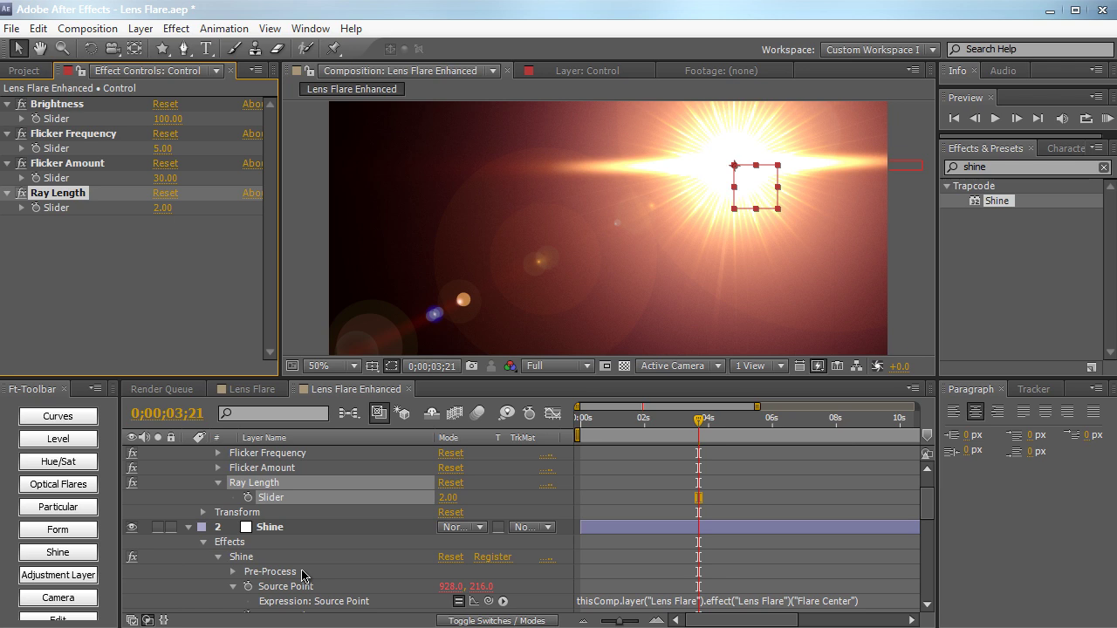
click(273, 529)
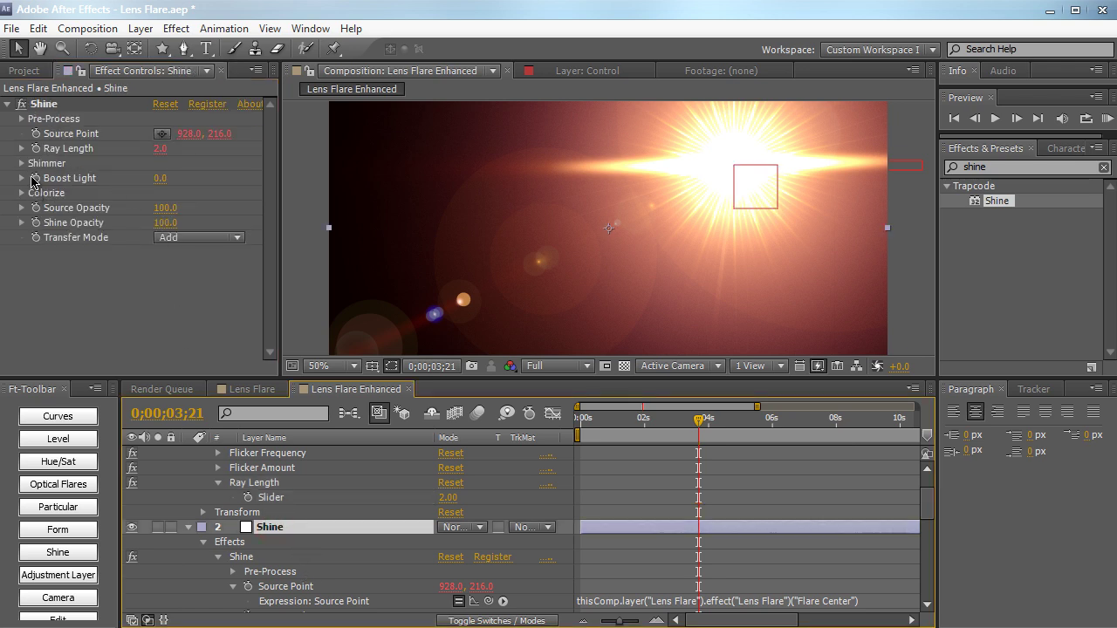
click(23, 193)
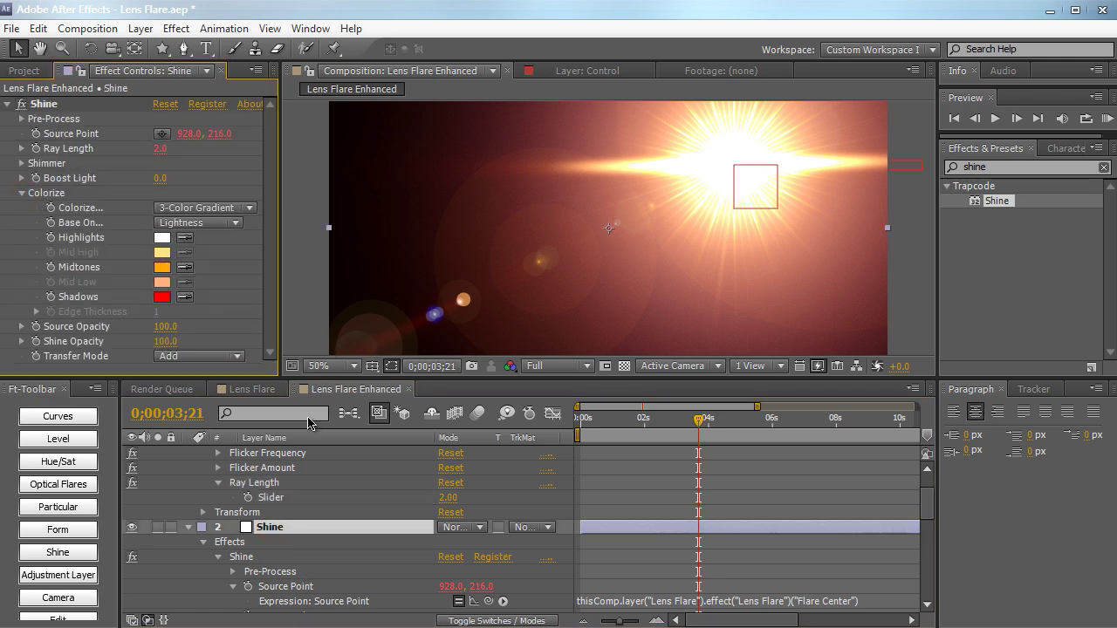
Step: Find the Color Control expression effect, add it to the Control layer, and duplicate it twice
scroll(318, 480, up, 1)
click(319, 453)
click(989, 165)
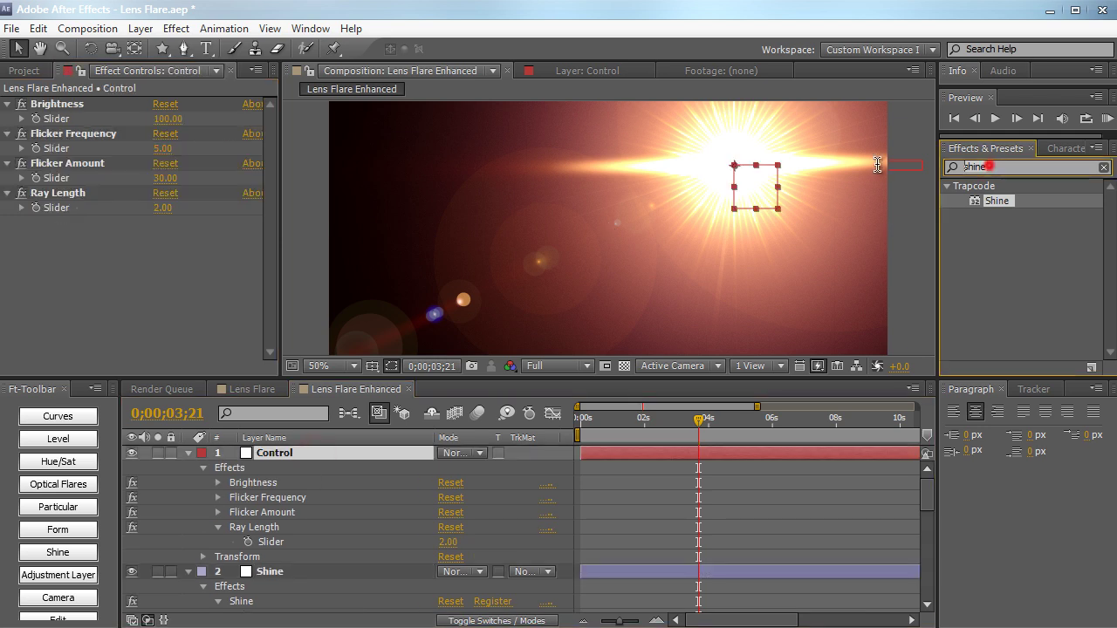
text(color)
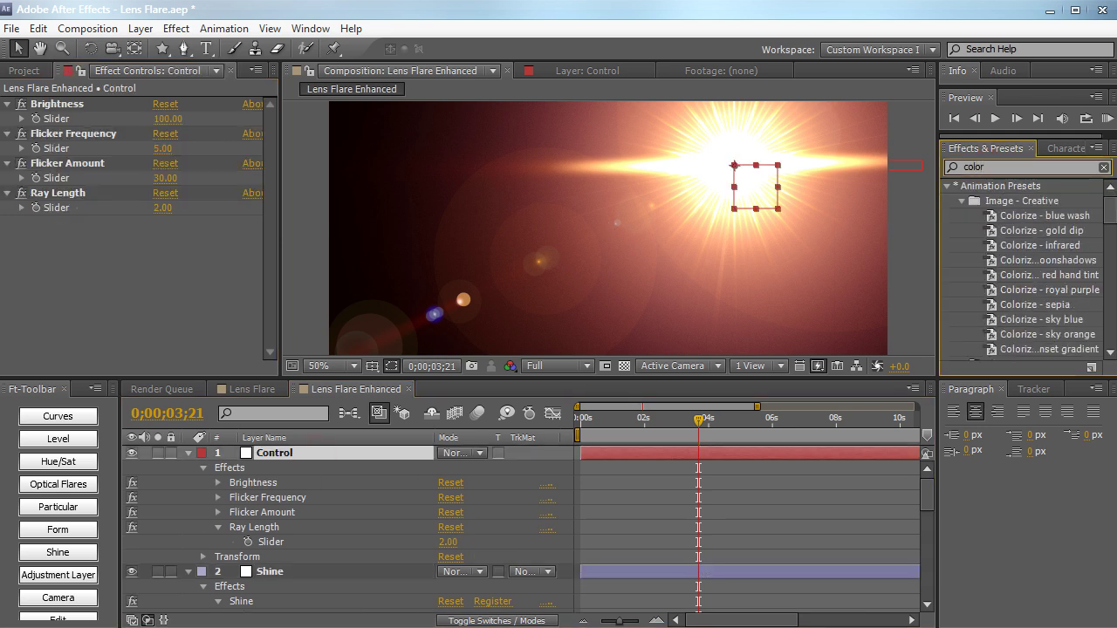
scroll(1048, 274, down, 8)
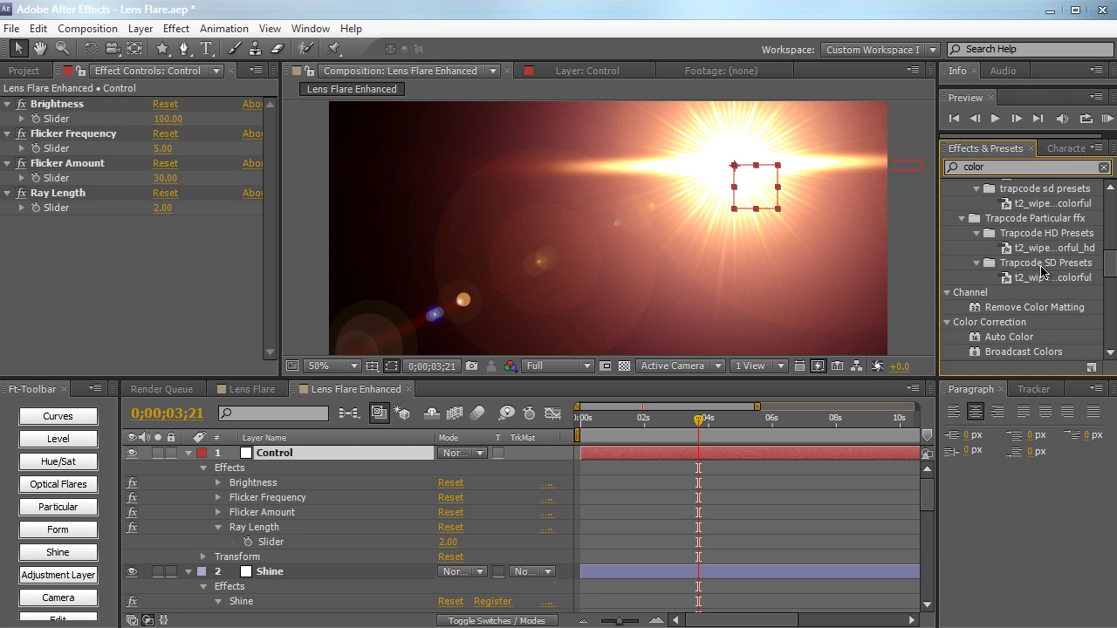
scroll(1041, 270, up, 8)
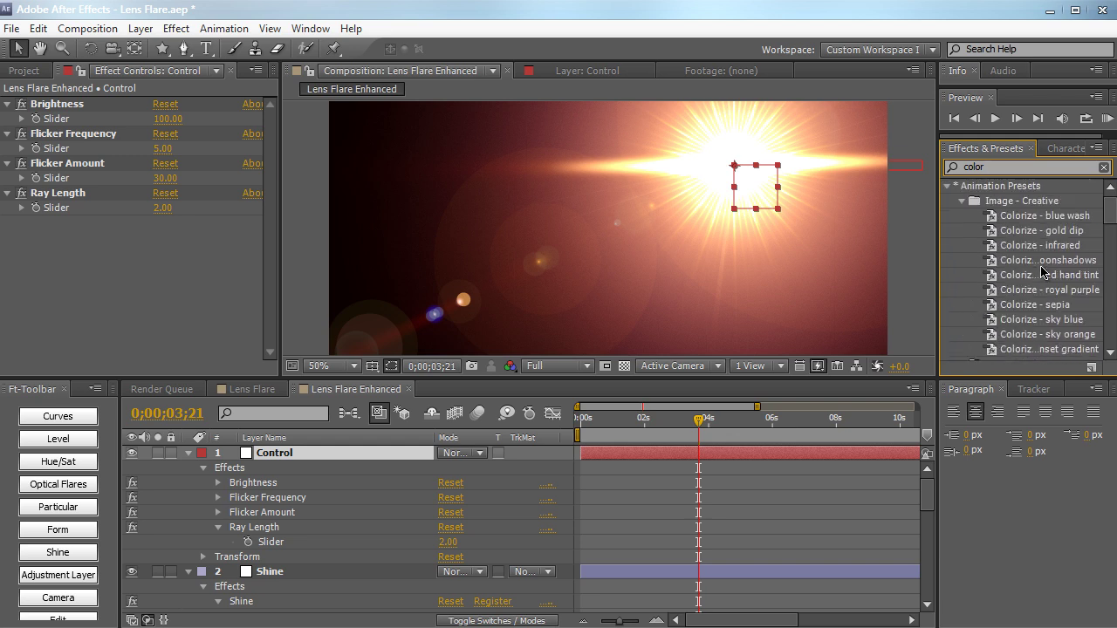
scroll(1042, 273, down, 10)
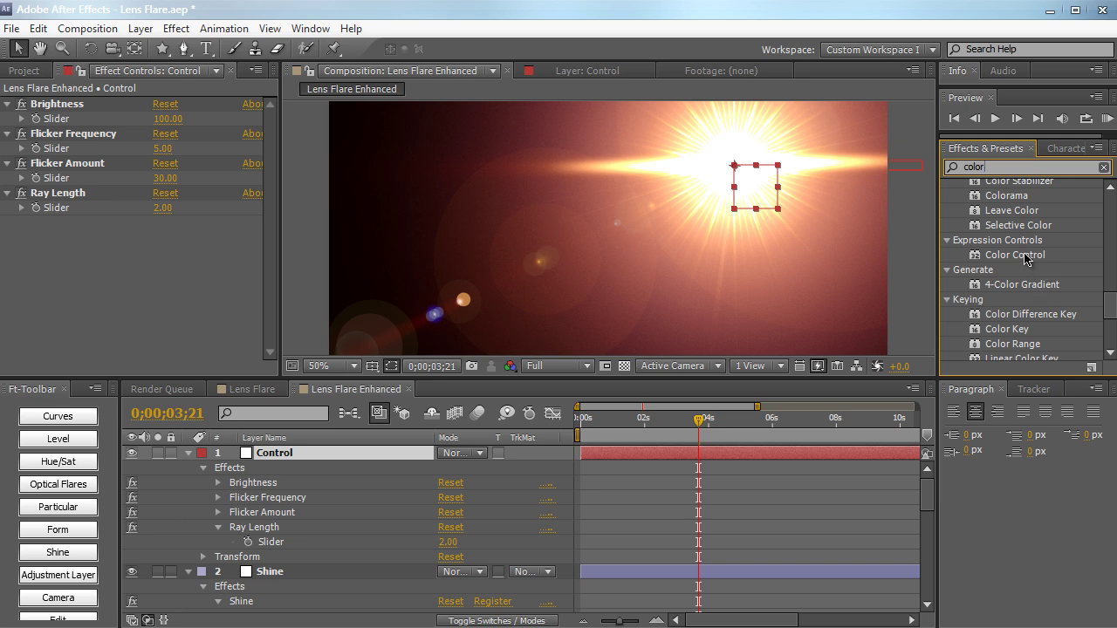
drag(1025, 259, 234, 267)
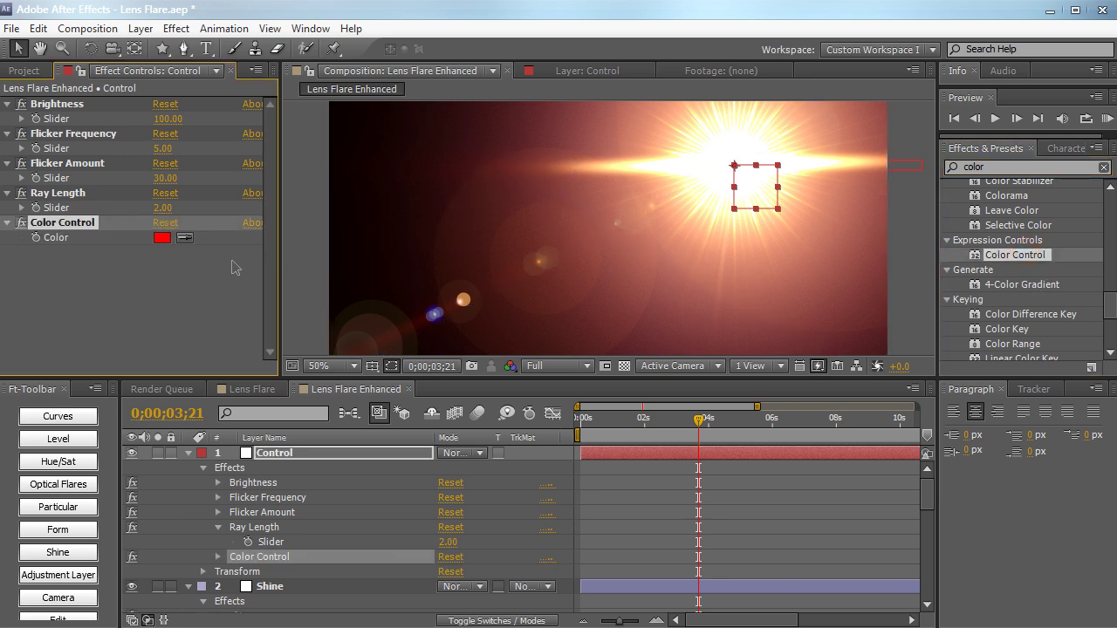
key(ctrl+d)
key(ctrl+d)
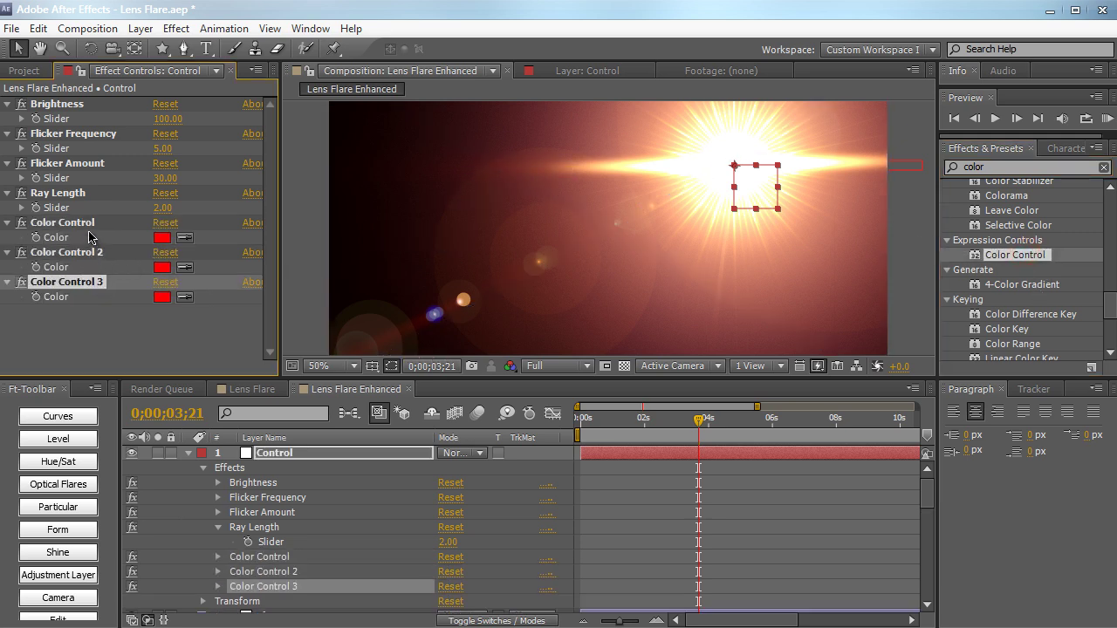
Step: Rename the Control layer's first Color Control effect as Highlight
click(86, 228)
key(Return)
text(H)
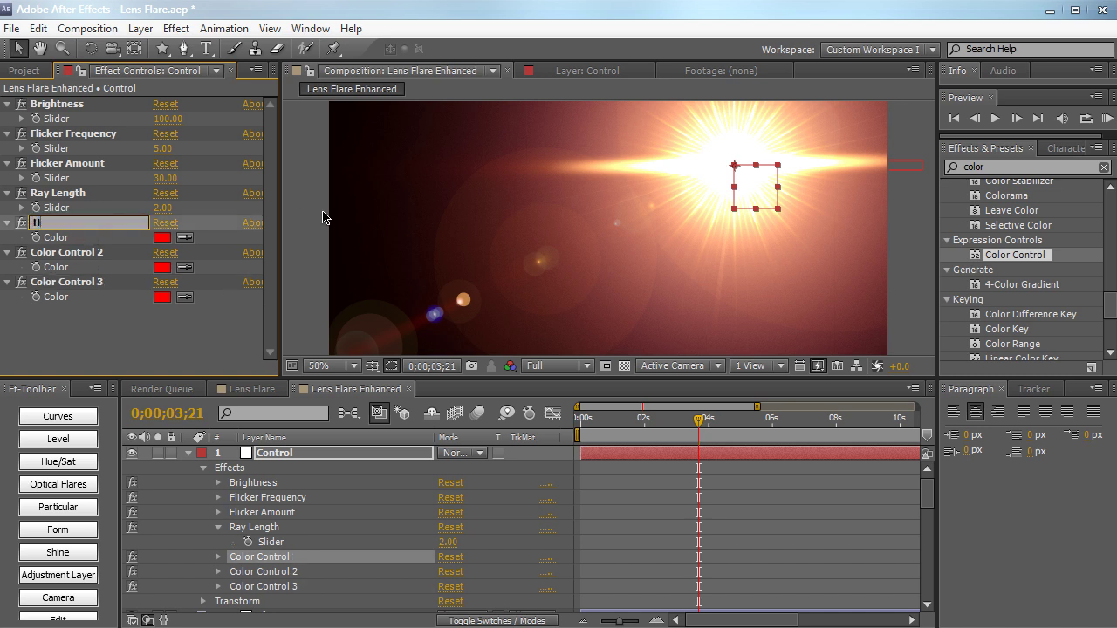
text(ighlight)
key(Return)
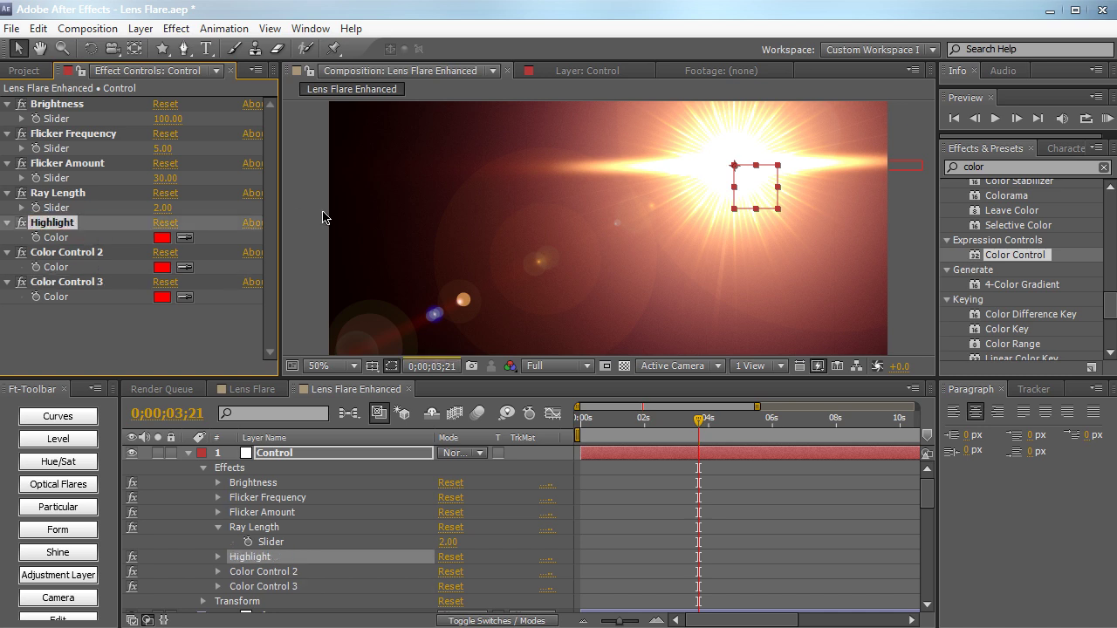
Step: Rename Color Control 2 as Midtones and Color Control 3 as Shadow
click(37, 253)
key(Return)
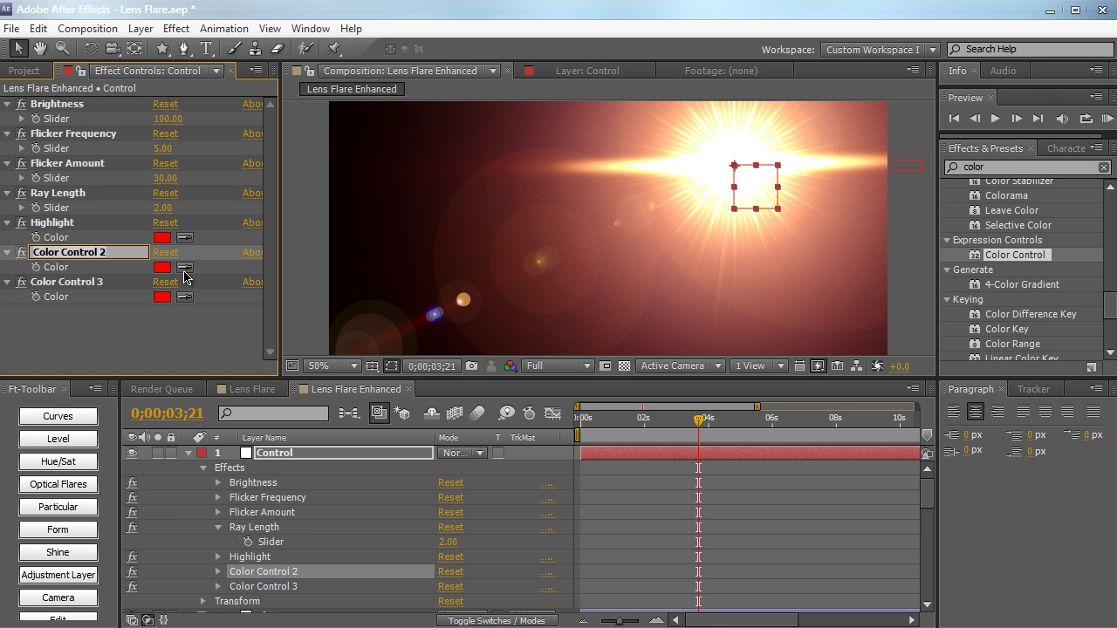
text(M)
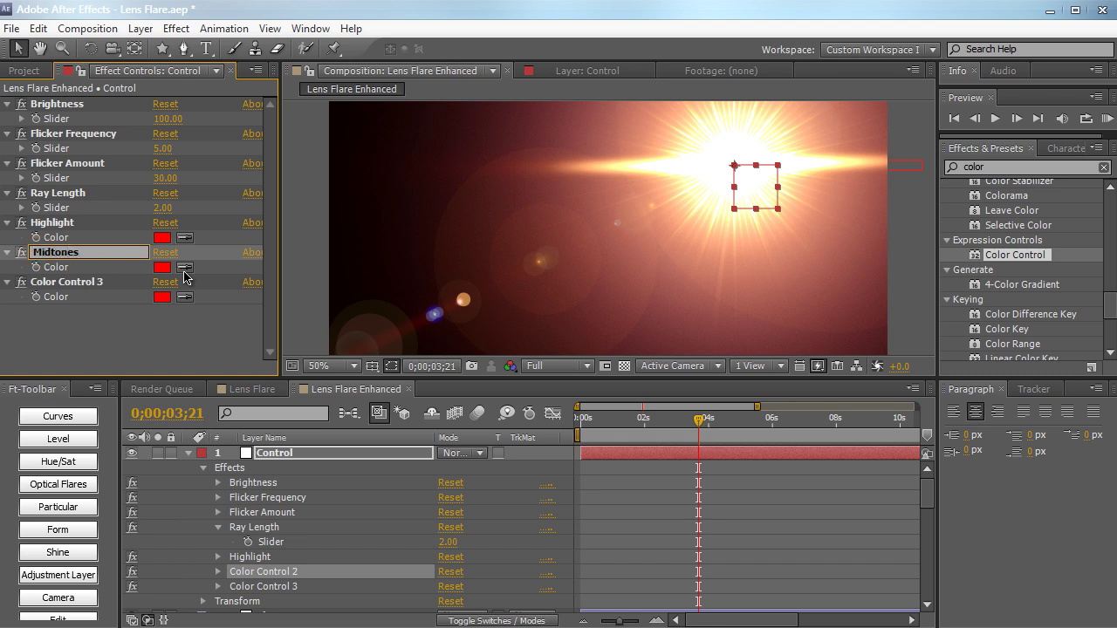
text(idtones)
key(Return)
click(94, 284)
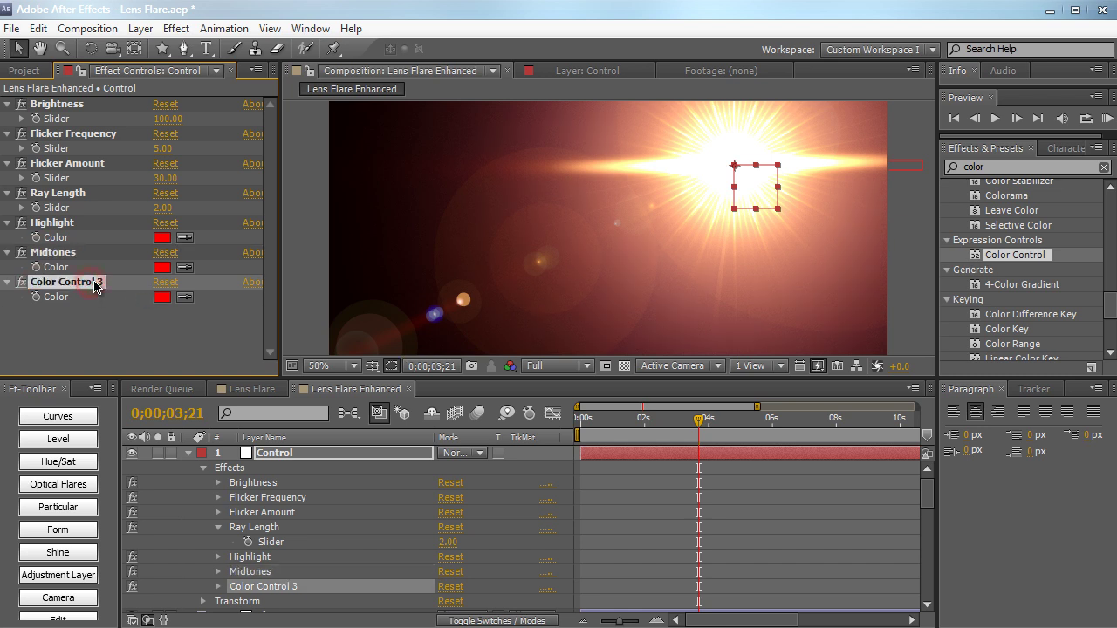
key(Return)
text(Shadow)
key(Return)
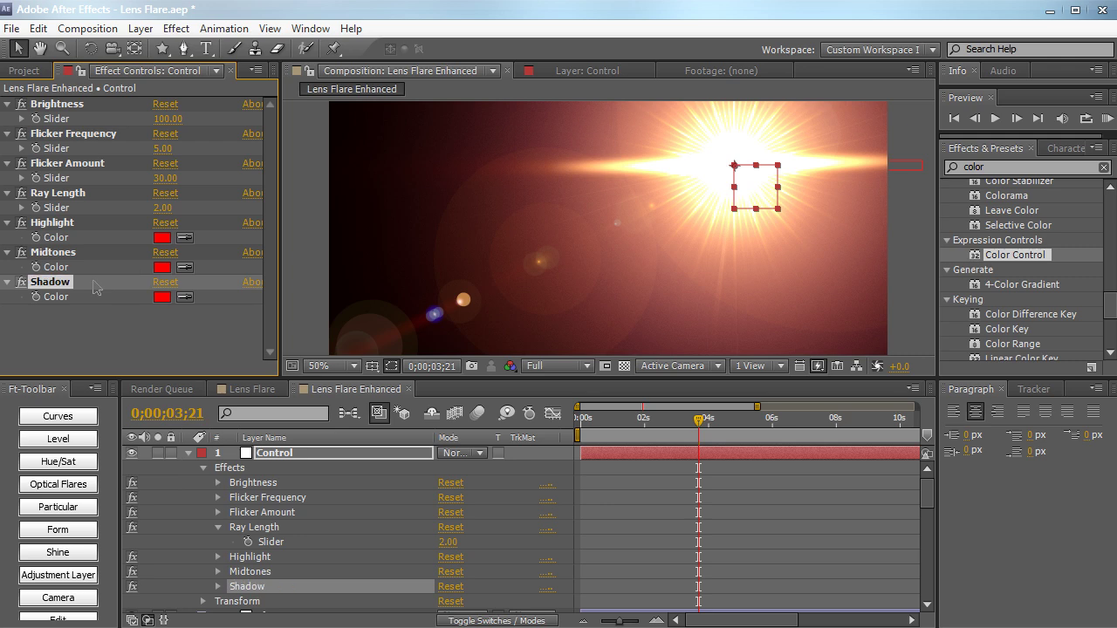
Step: Maximize the timeline and expand the Control layer's Highlight, Midtones and Shadow effects and the Shine effect's Colorize group
click(188, 453)
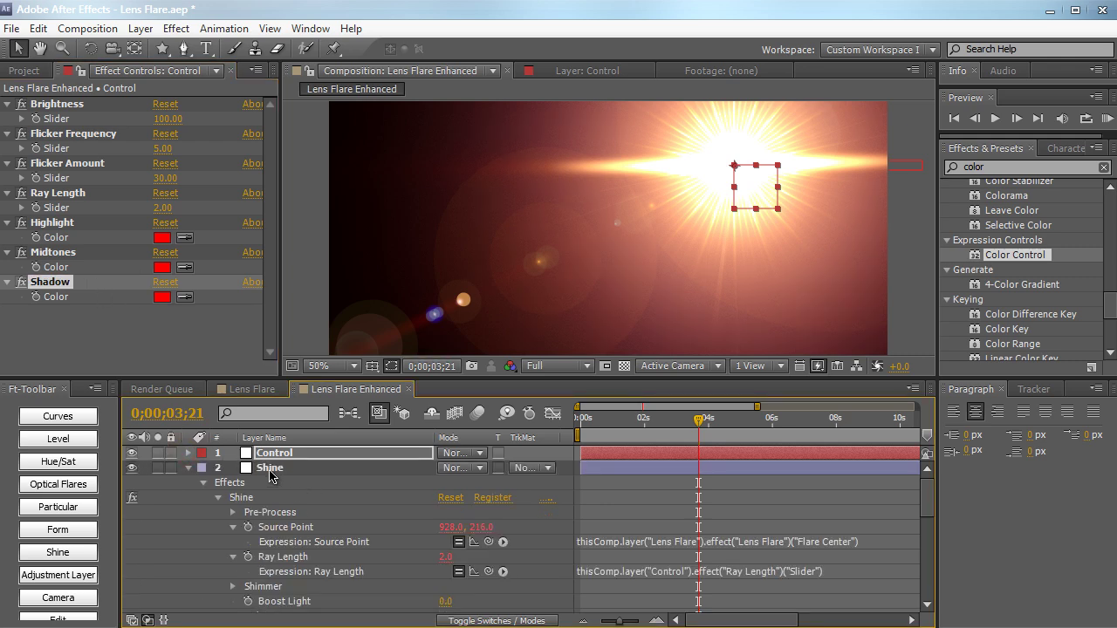
key(grave)
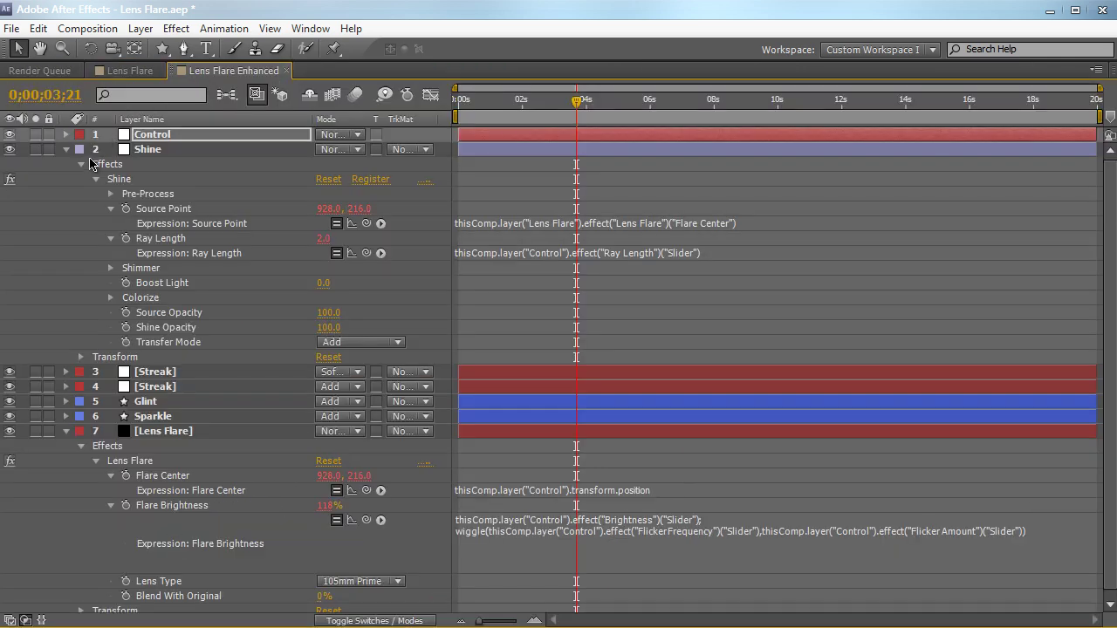
click(65, 135)
click(65, 135)
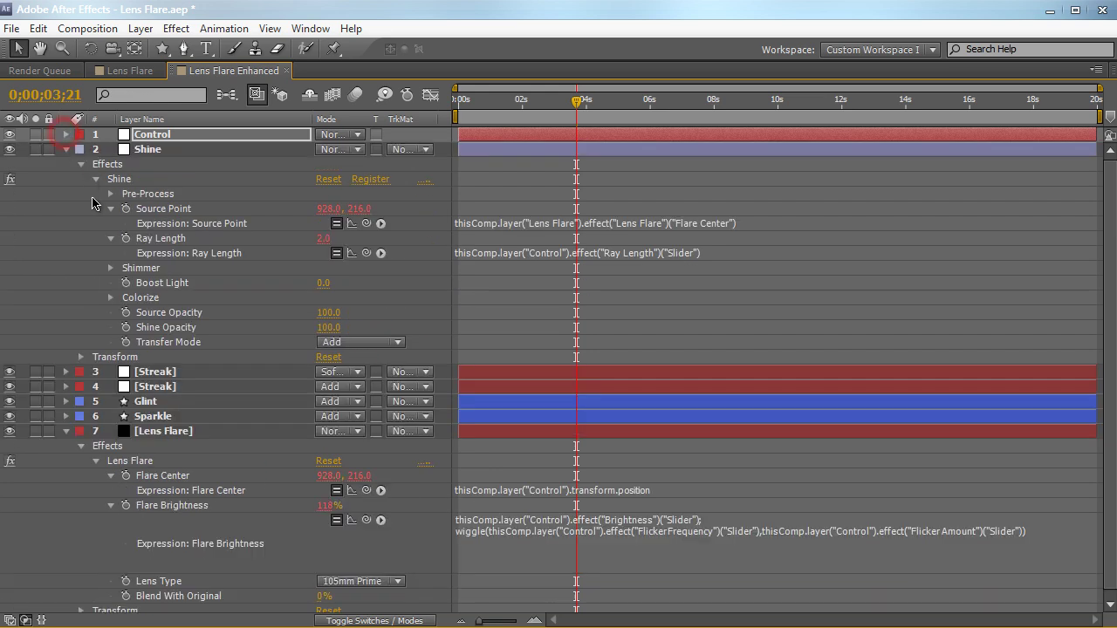
click(65, 136)
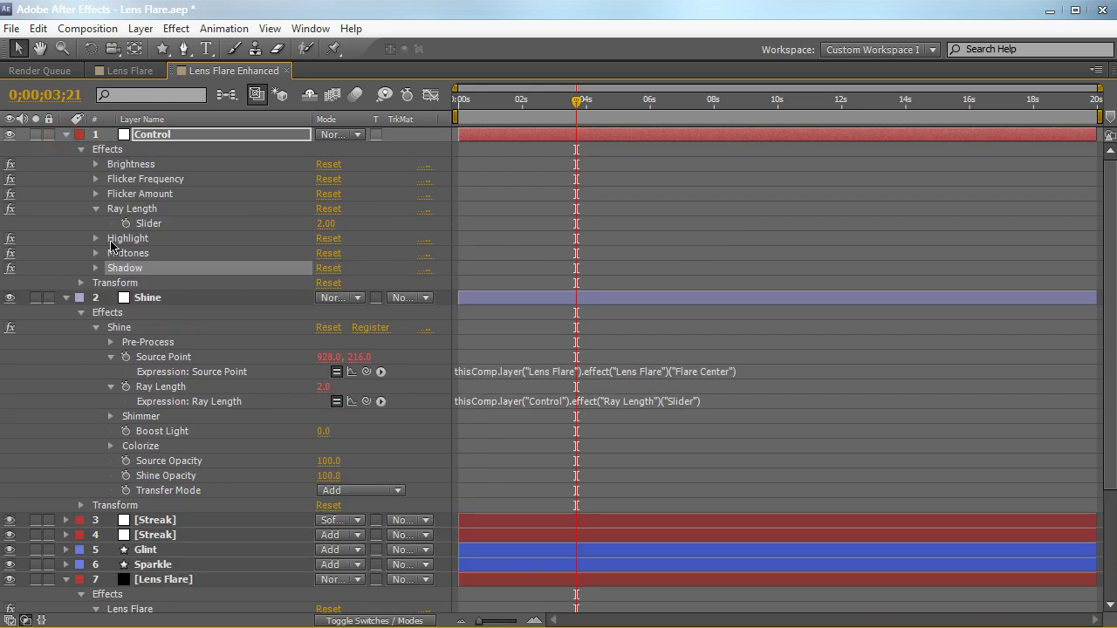
click(96, 210)
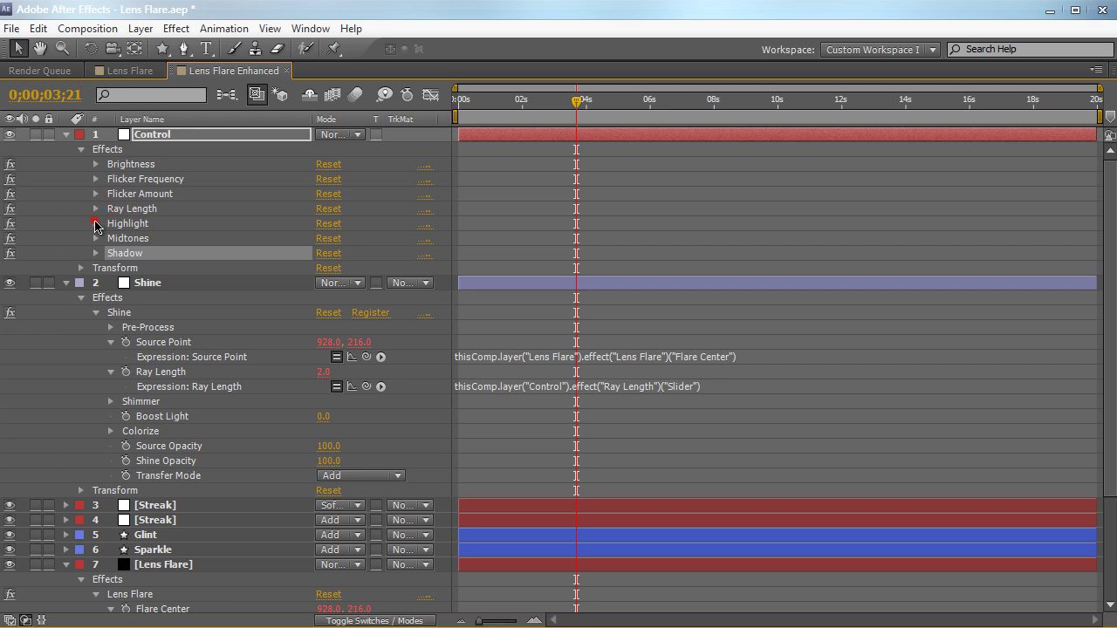
click(96, 225)
click(95, 254)
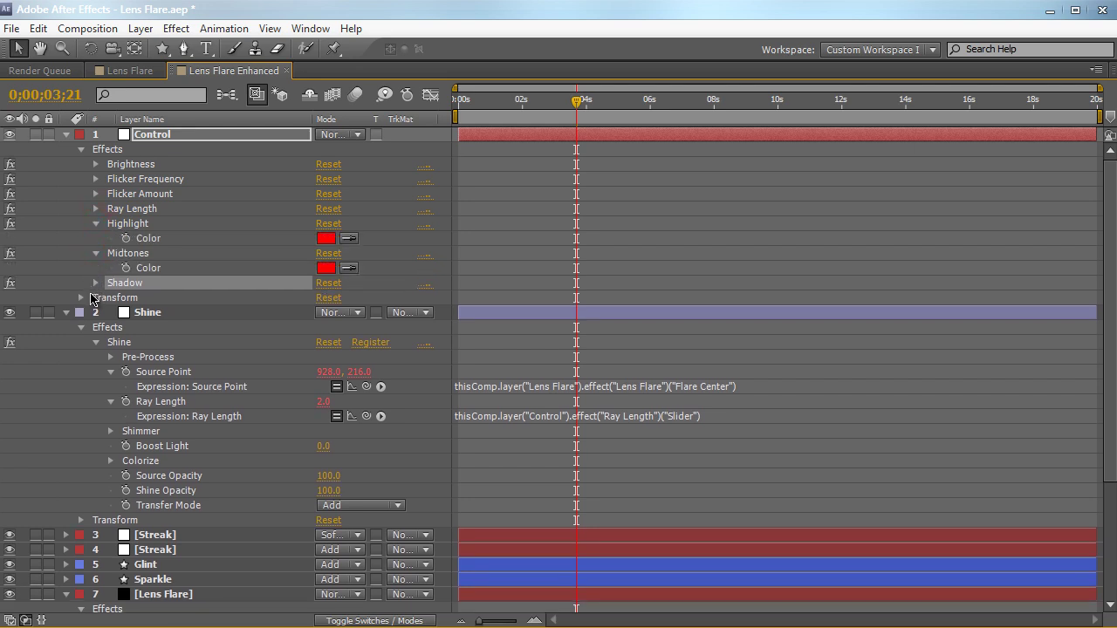
click(96, 284)
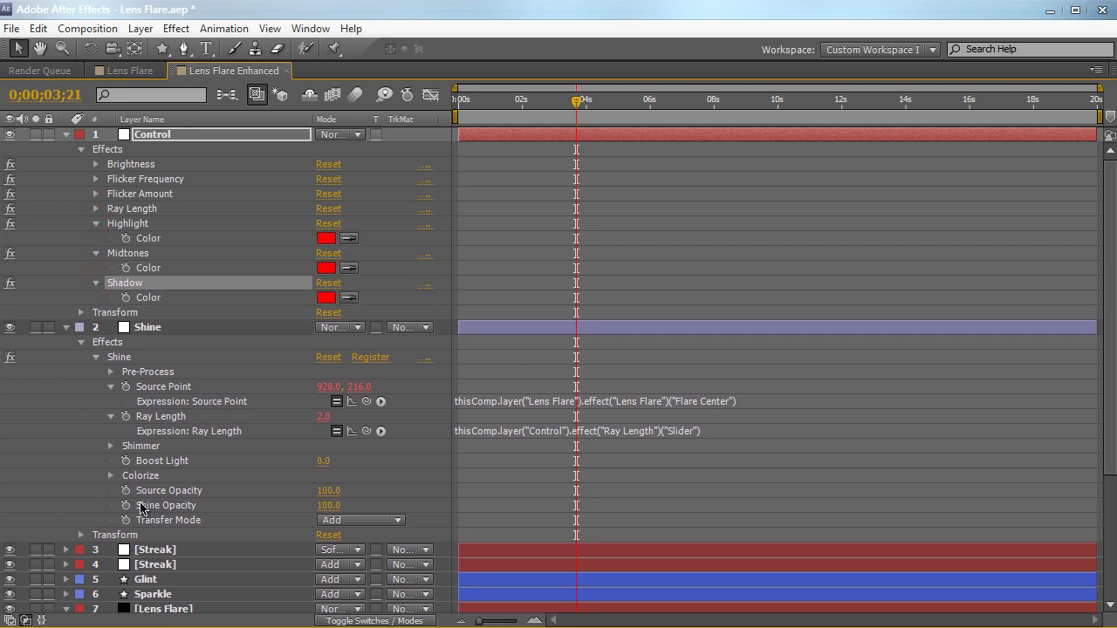
click(109, 477)
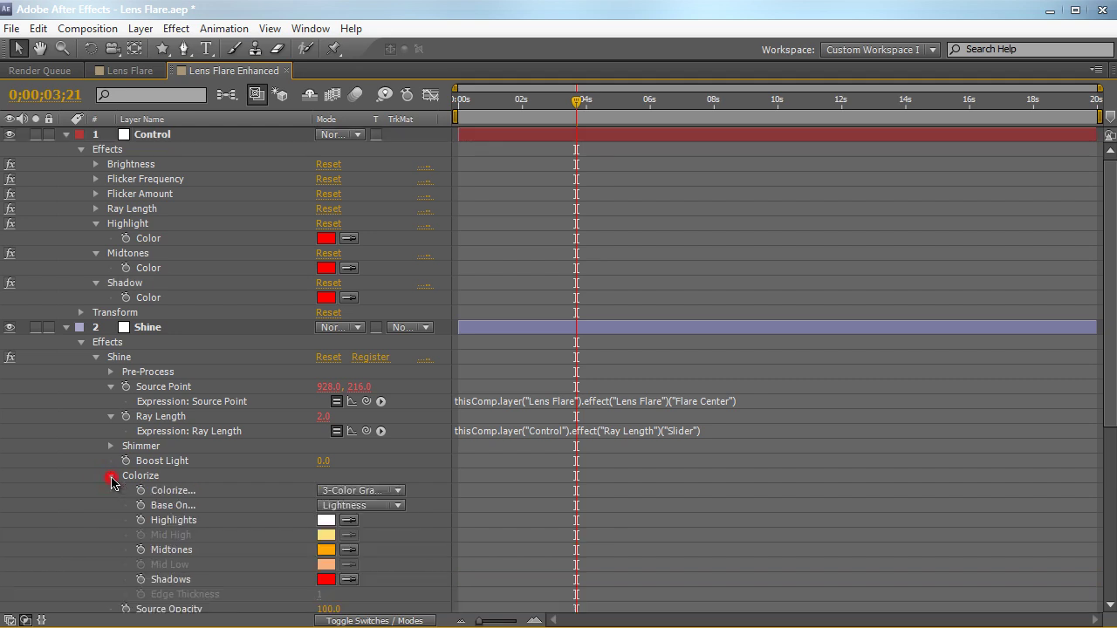
Step: Link the Shine effect's Shadows color by expression to the Control layer's Shadow color
alt+click(140, 580)
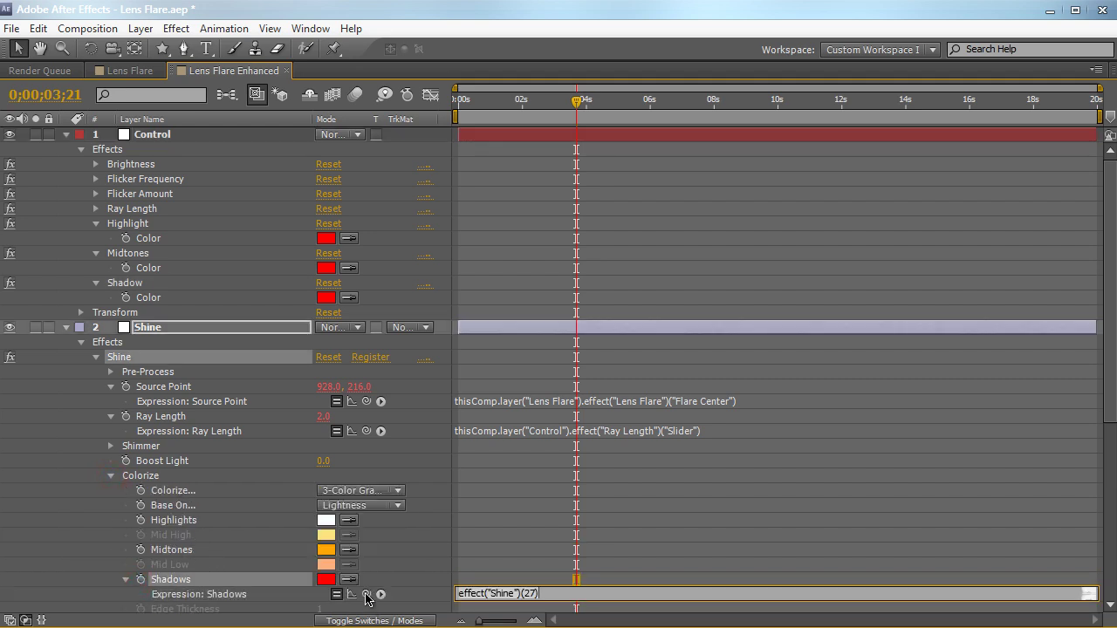
drag(367, 597, 158, 301)
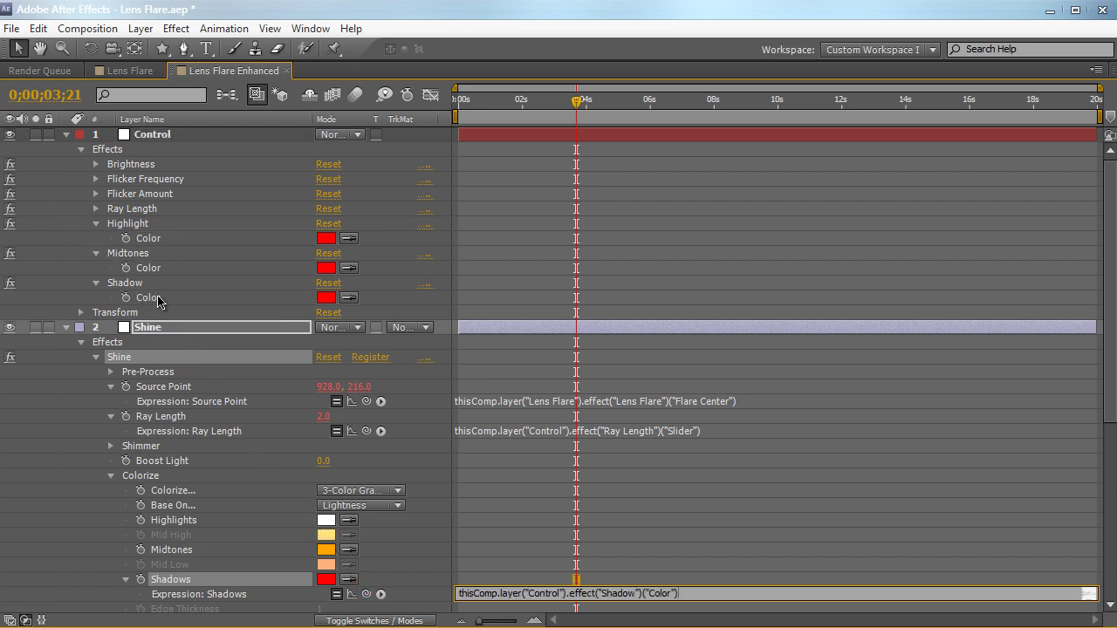
click(61, 557)
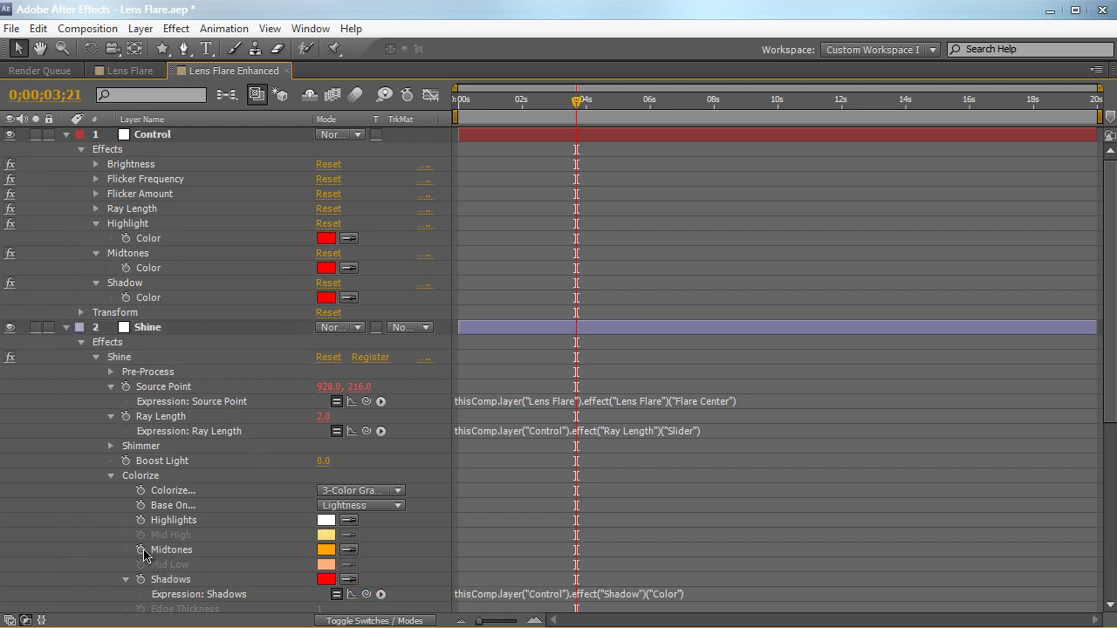
Step: Link the Shine effect's Midtones and Highlights colors by expression to the Control layer's matching Midtones and Highlight colors
alt+click(142, 552)
drag(366, 565, 148, 268)
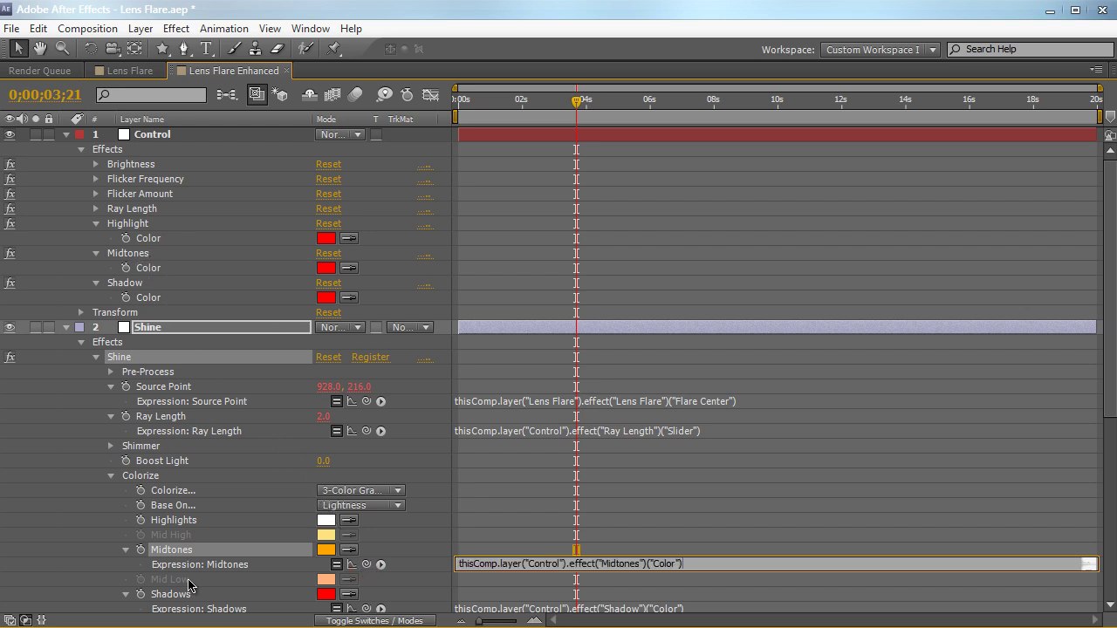
click(188, 520)
alt+click(141, 520)
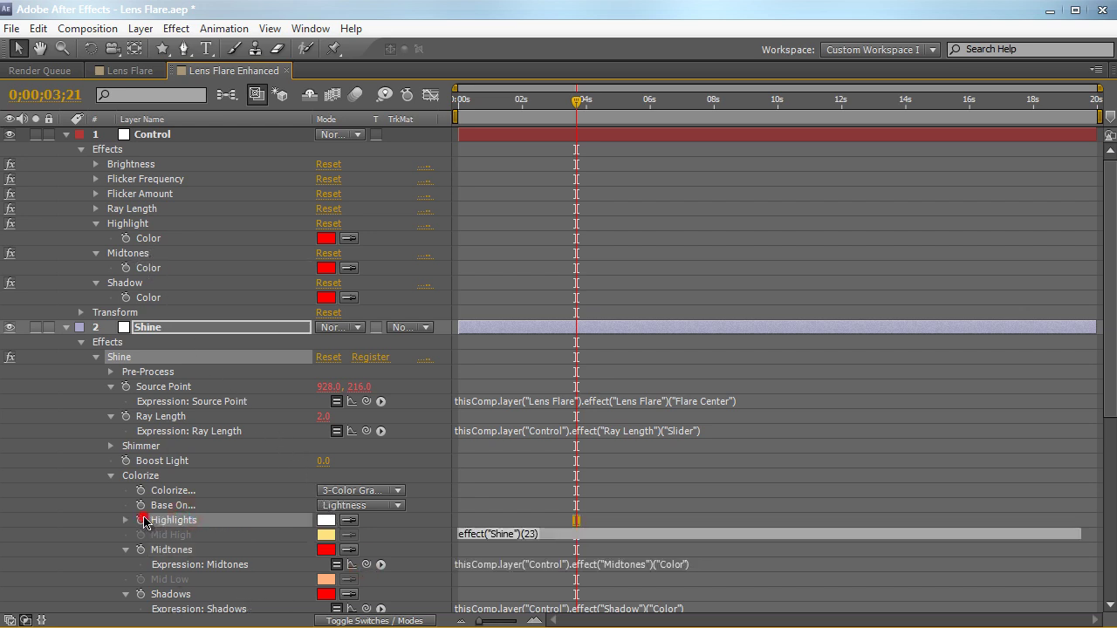
drag(366, 534, 194, 240)
click(500, 255)
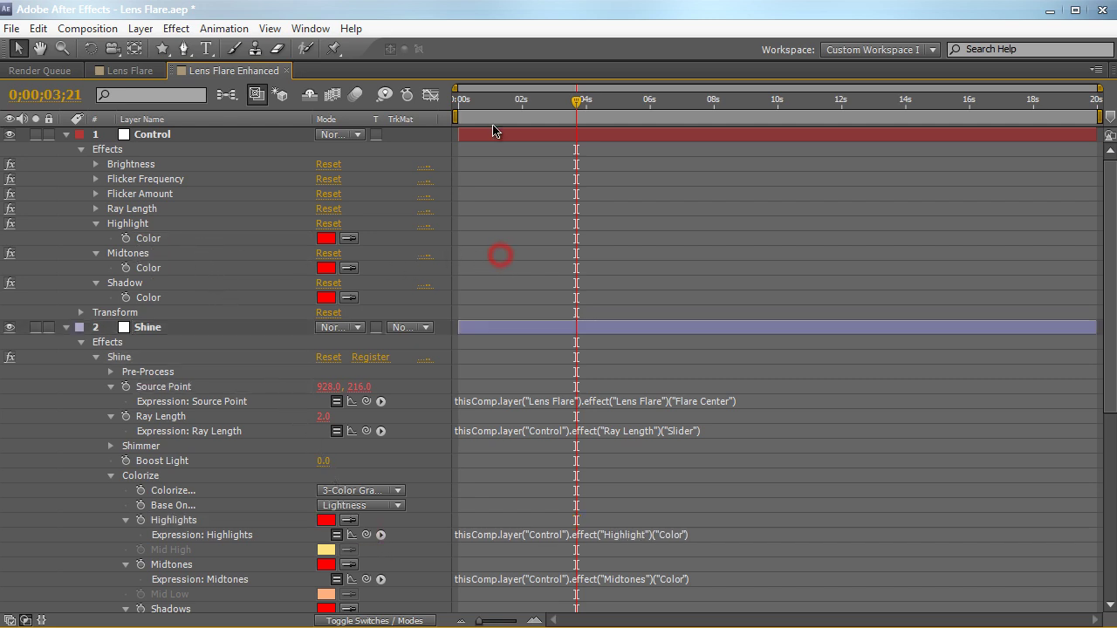
Step: Restore the full workspace and set the Control layer's Shadow color to a saturated blue, about 006CFF
key(grave)
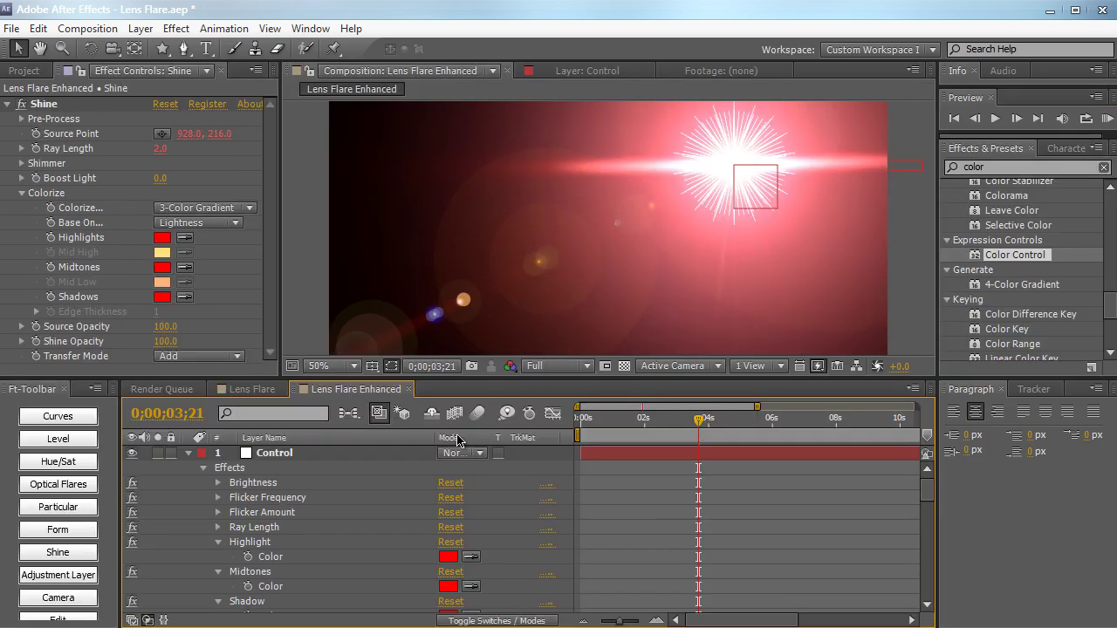
click(263, 454)
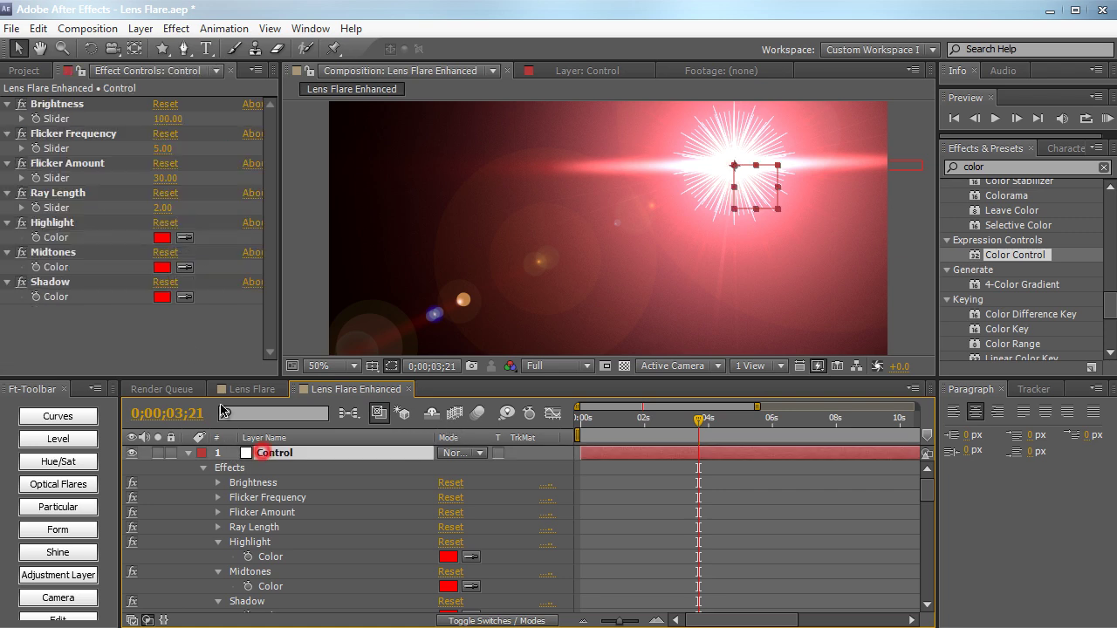
click(162, 297)
click(557, 352)
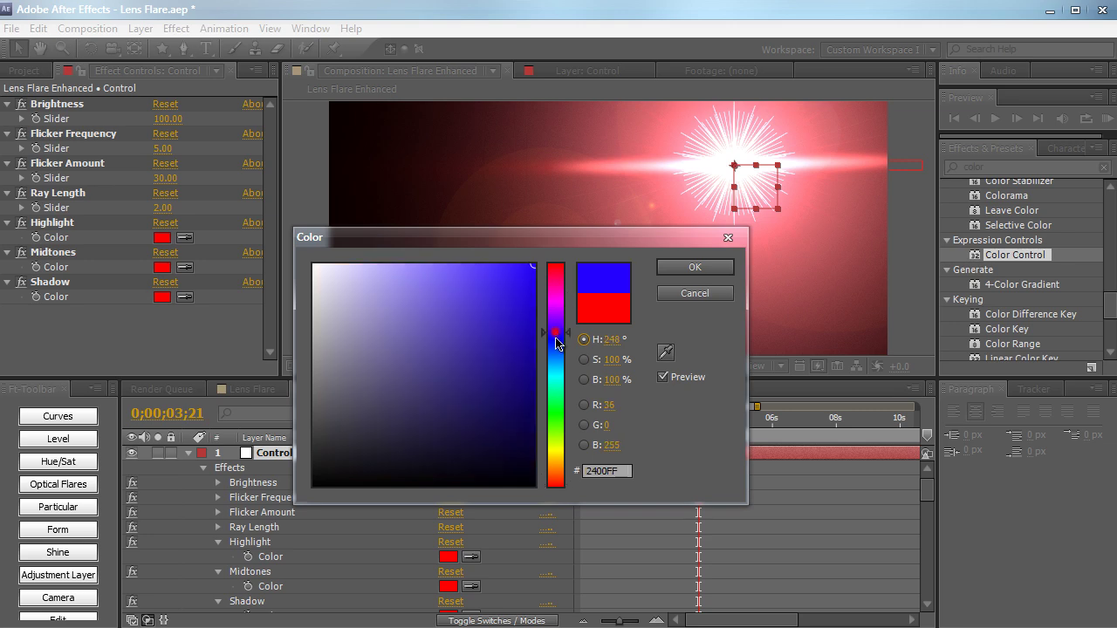
drag(557, 356, 556, 357)
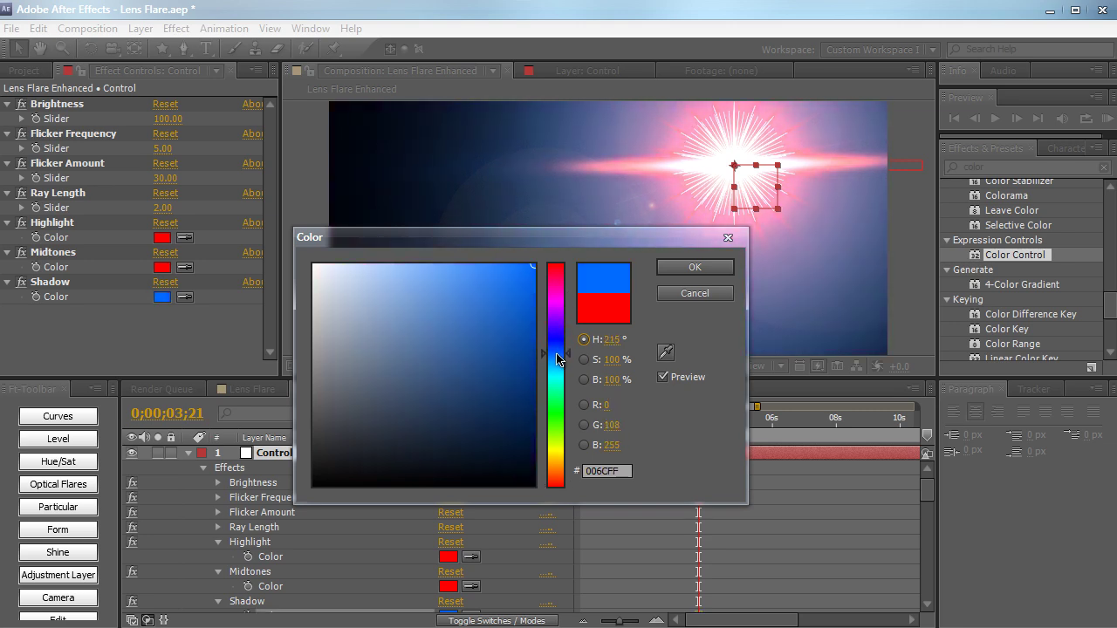
key(Return)
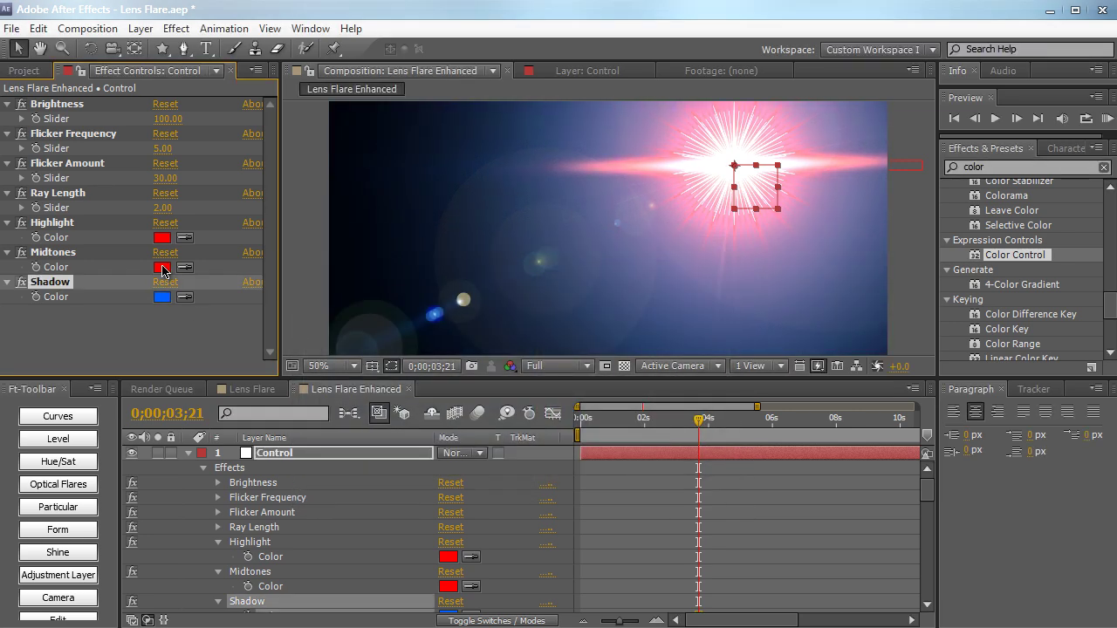
Step: Set the Control layer's Midtones color to a soft light blue with reduced saturation
click(161, 267)
click(560, 366)
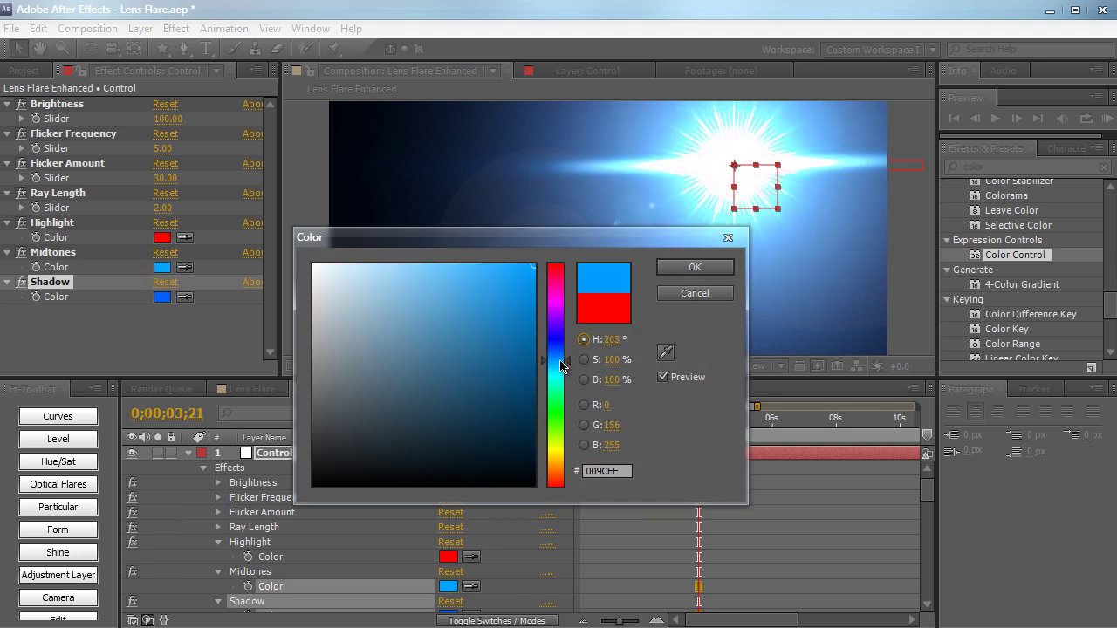
mouse_move(446, 296)
mouse_down()
mouse_move(386, 267)
mouse_move(425, 295)
mouse_up()
key(Return)
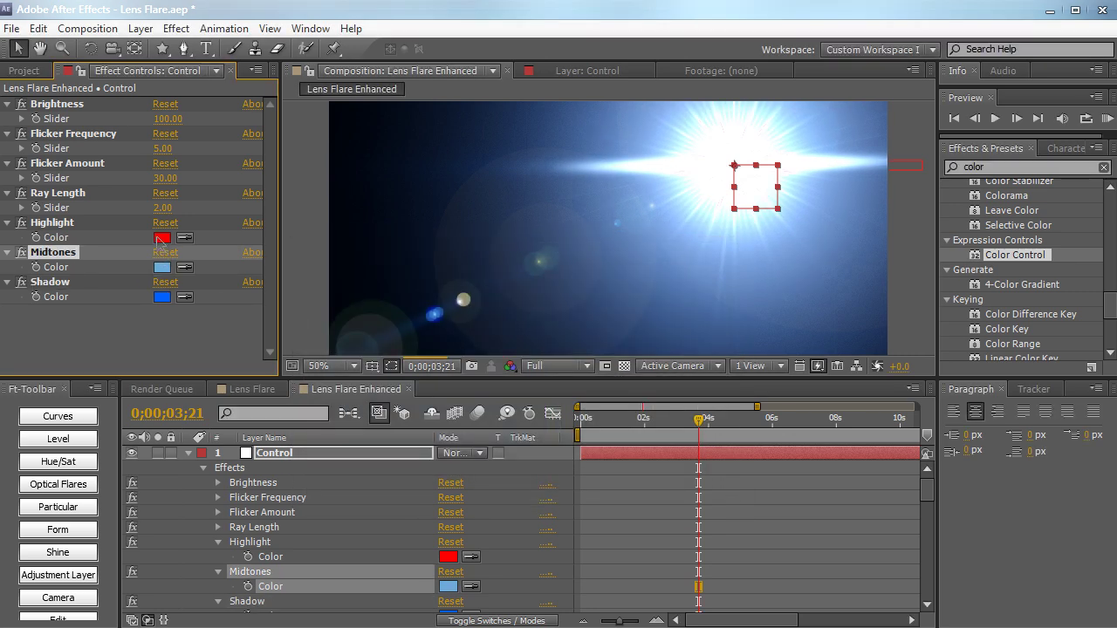
Step: Set the Control layer's Highlight color to white, FFFFFF
click(161, 241)
click(424, 386)
drag(425, 387, 320, 269)
key(Return)
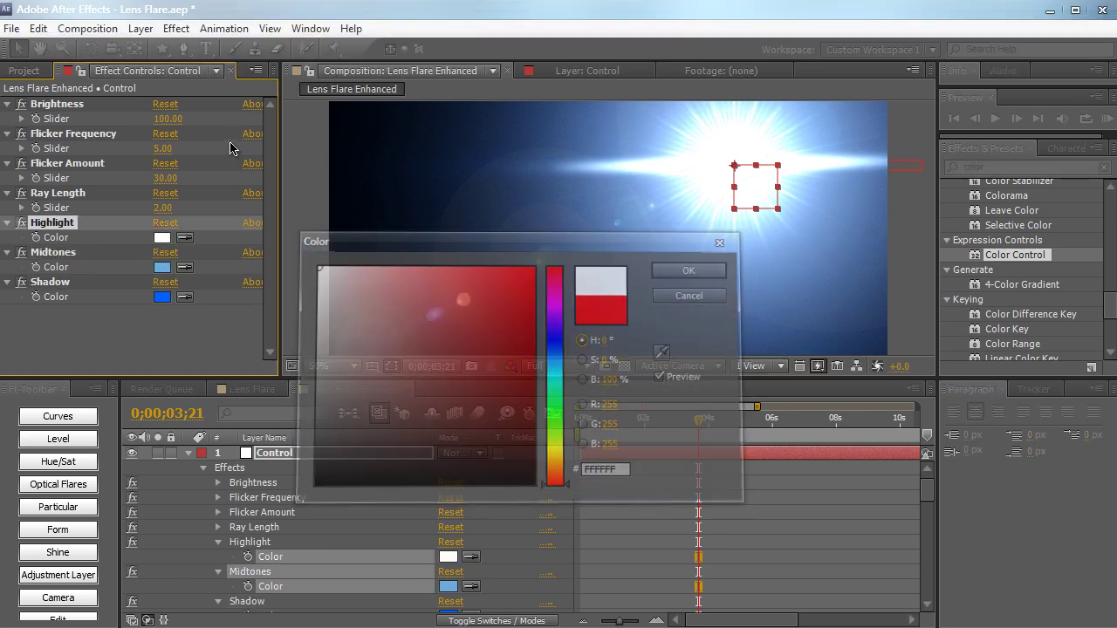
Step: Set the Control layer's Ray Length slider to 1
click(164, 210)
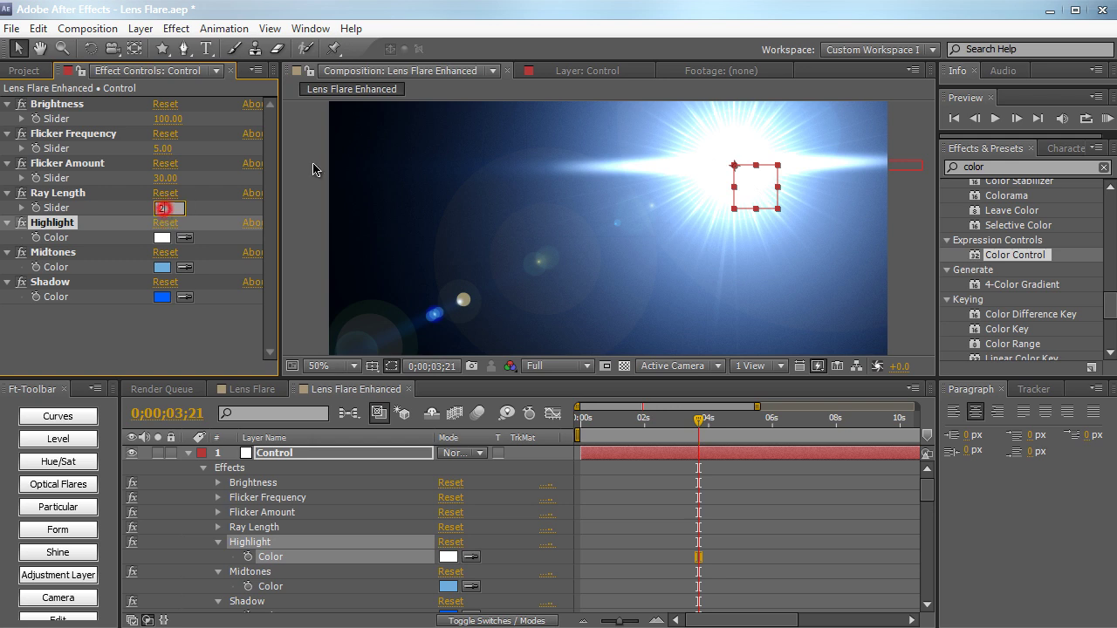
text(1)
key(Return)
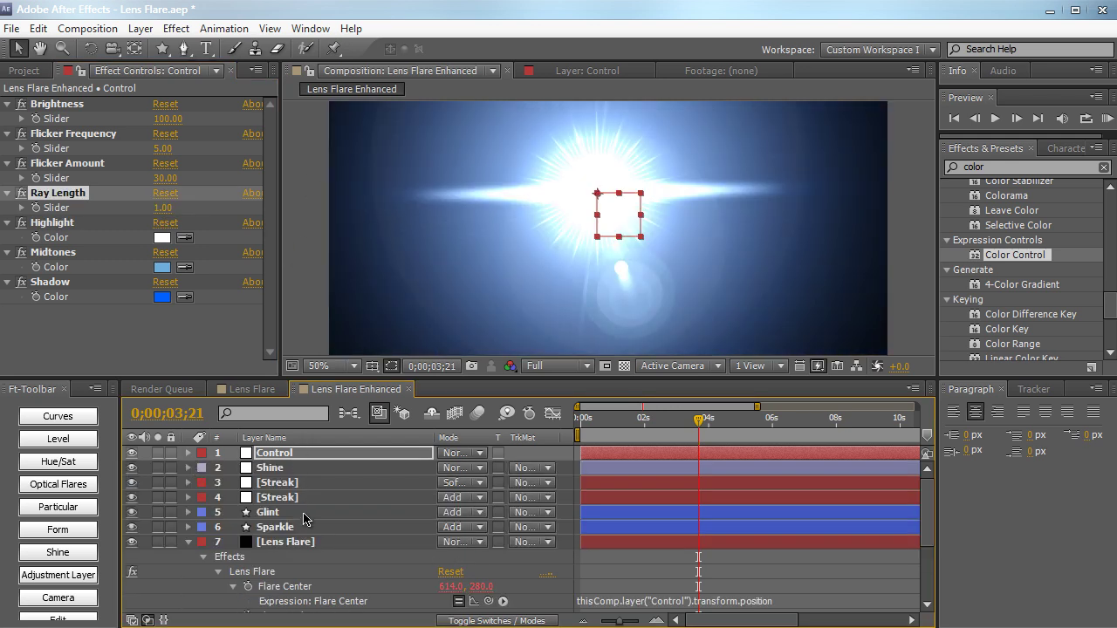
Step: Review the Lens Flare expressions and select each Streak layer in turn to examine its shape in the composition
scroll(305, 537, down, 3)
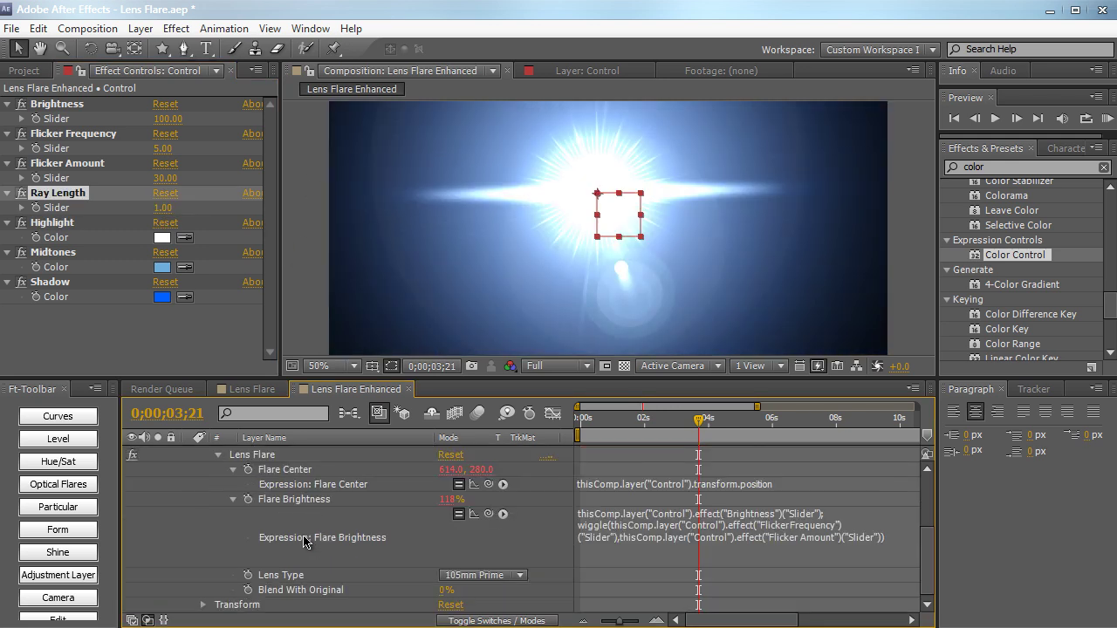
scroll(305, 541, up, 3)
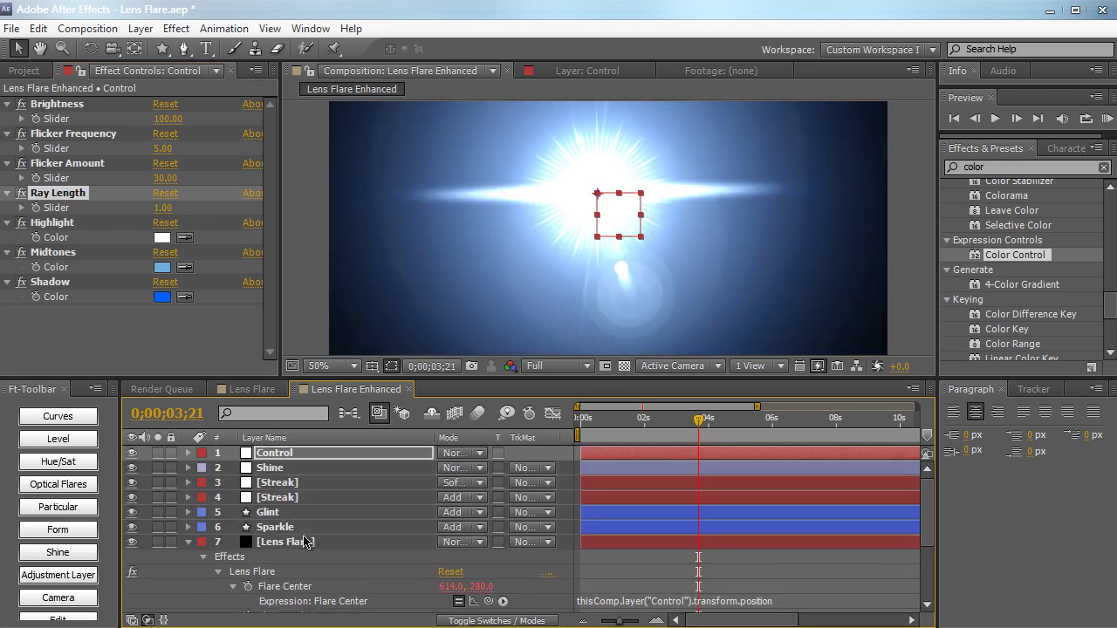
click(294, 486)
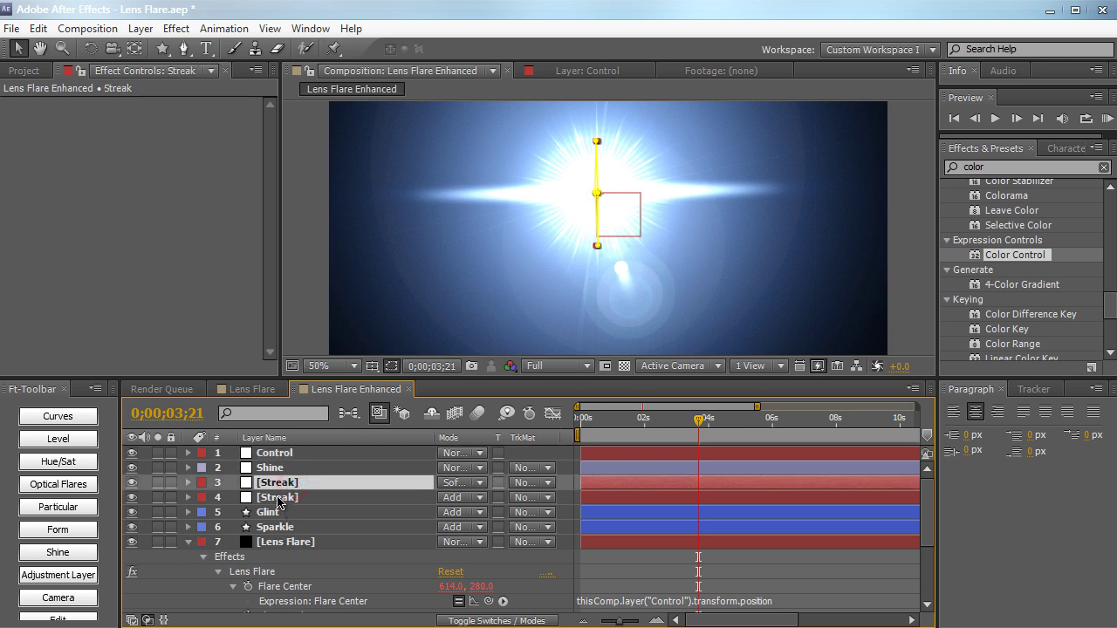
click(279, 499)
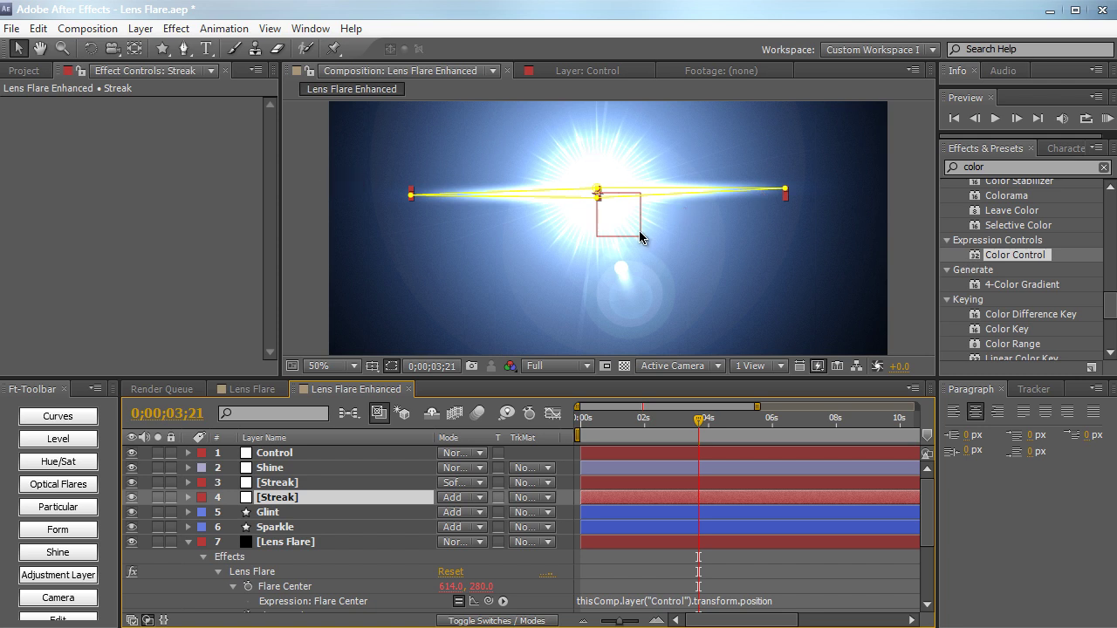
click(323, 238)
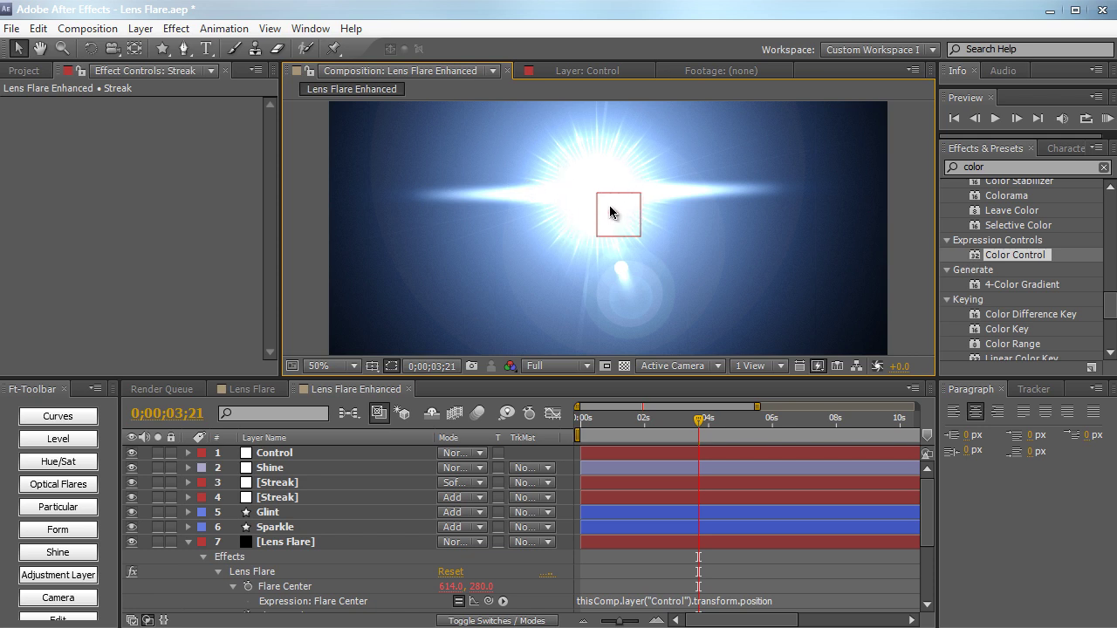
Step: Collapse the Lens Flare layer's properties in the timeline
scroll(300, 557, down, 2)
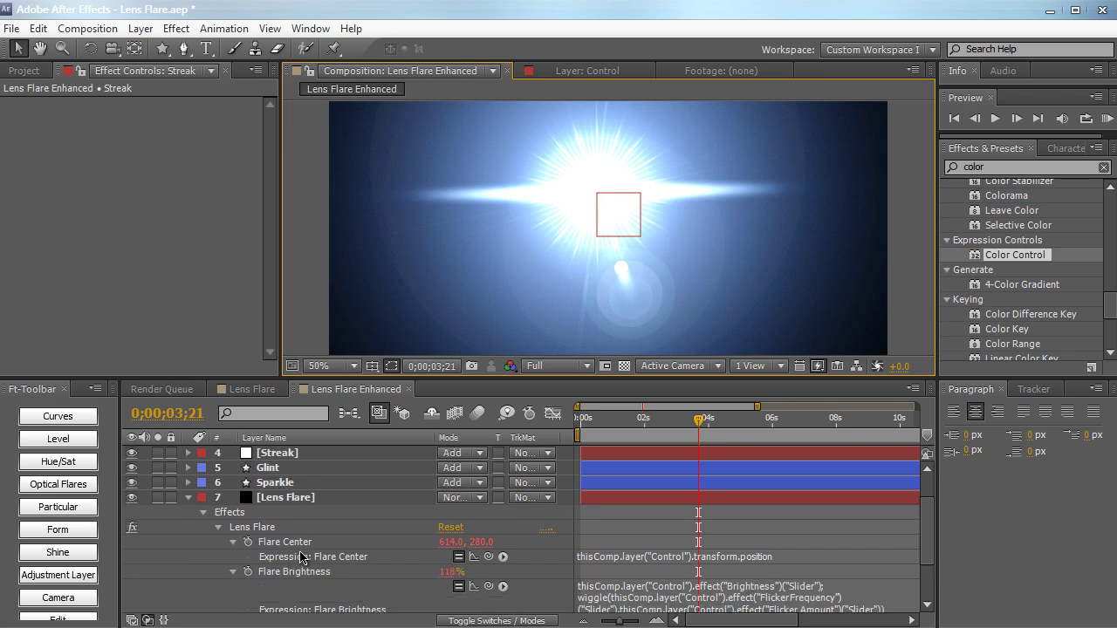
scroll(301, 550, up, 2)
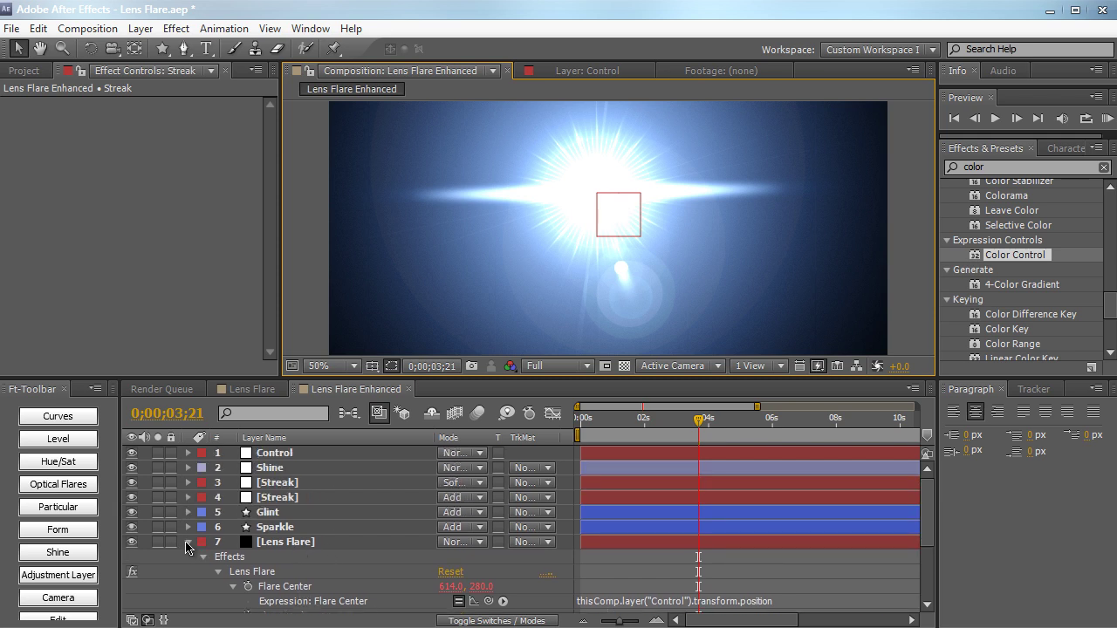
click(188, 543)
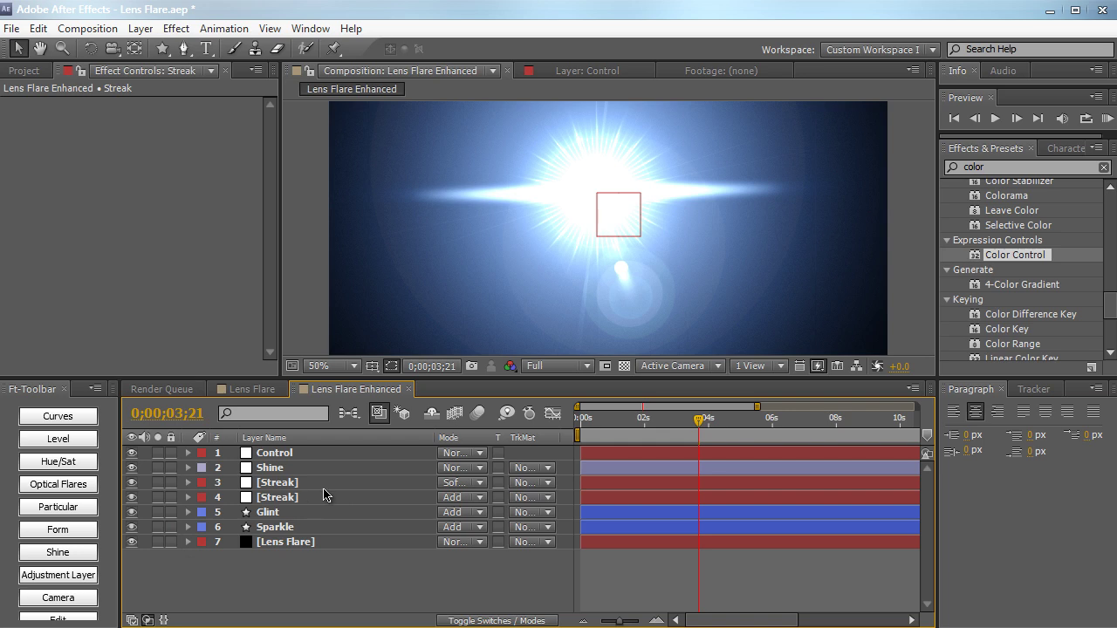
Step: Go to 0;00;02;23 and move the Control null down and to the left, to about 530, 352
mouse_move(649, 432)
mouse_down()
mouse_move(616, 428)
mouse_move(751, 433)
mouse_move(668, 428)
mouse_up()
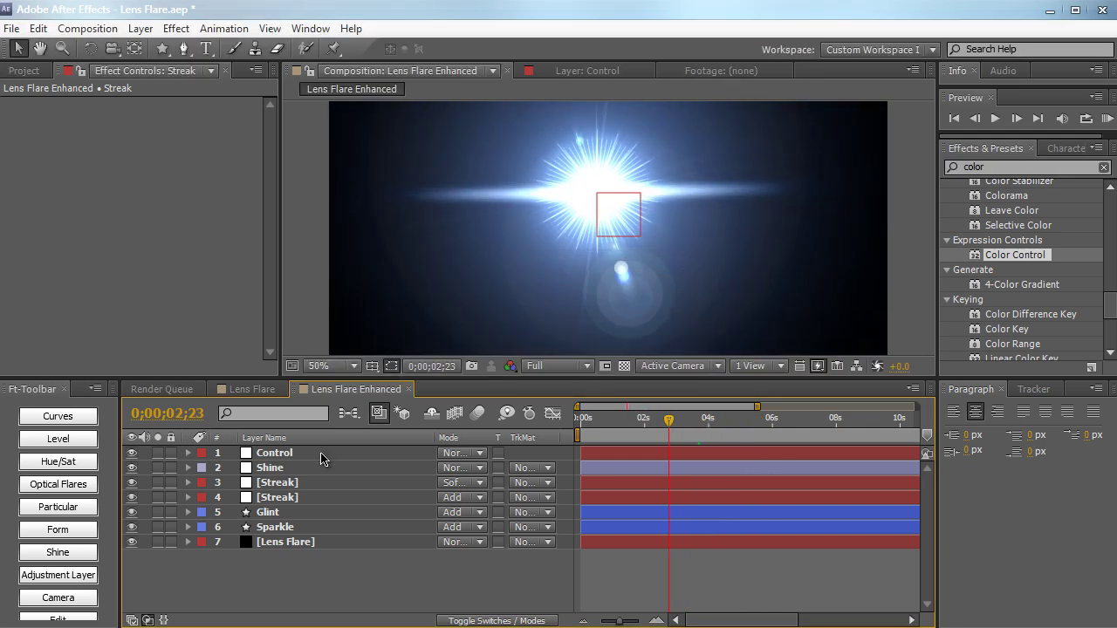
click(321, 456)
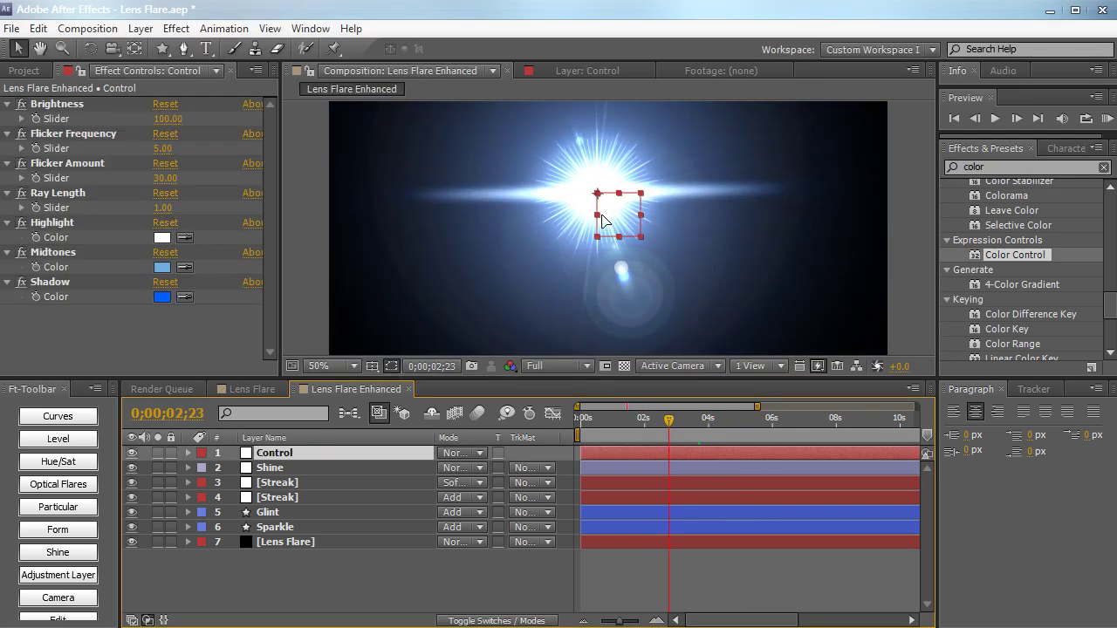
drag(602, 215, 555, 251)
Step: Set the Lens Flare effect's Lens Type to 35mm Prime
click(324, 543)
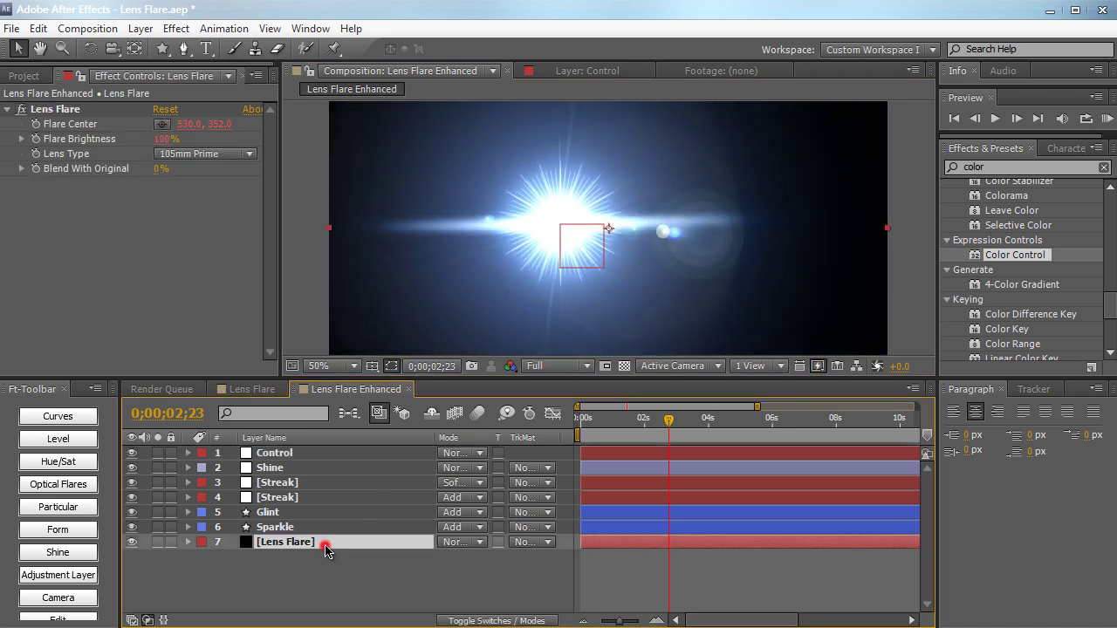
click(231, 155)
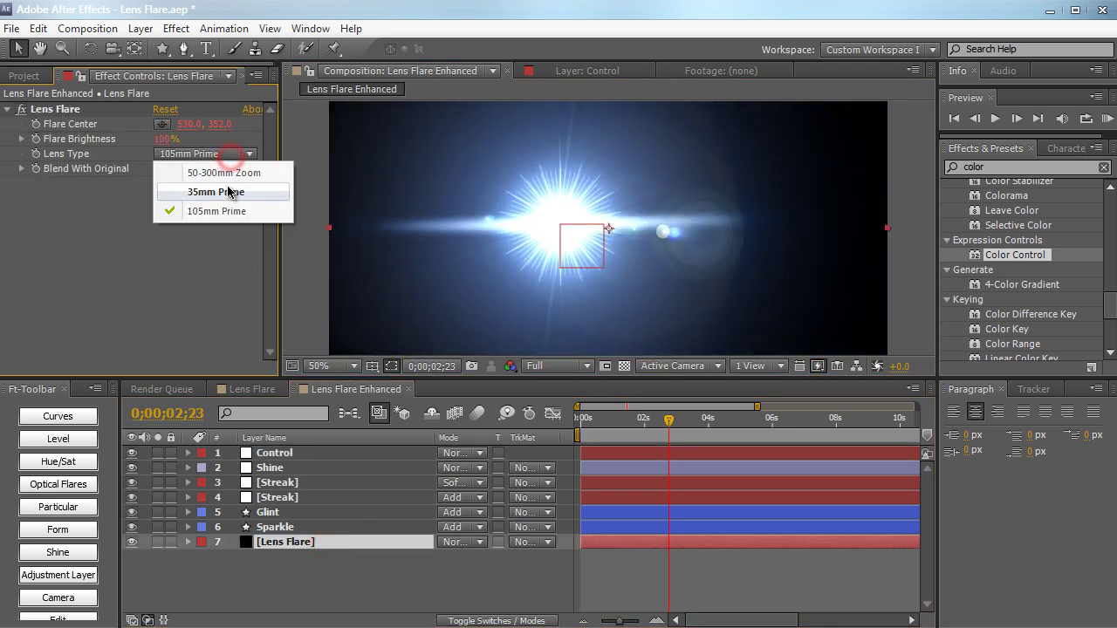
click(225, 191)
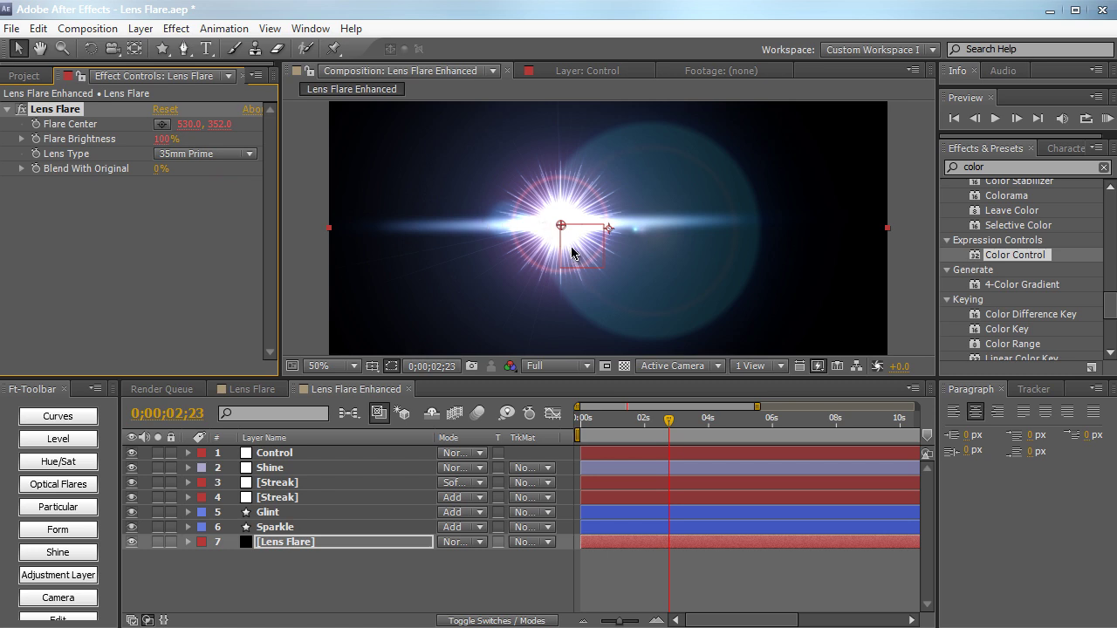
Step: Reposition the Control null up and to the left of the composition's center to test the 35mm flare
click(295, 455)
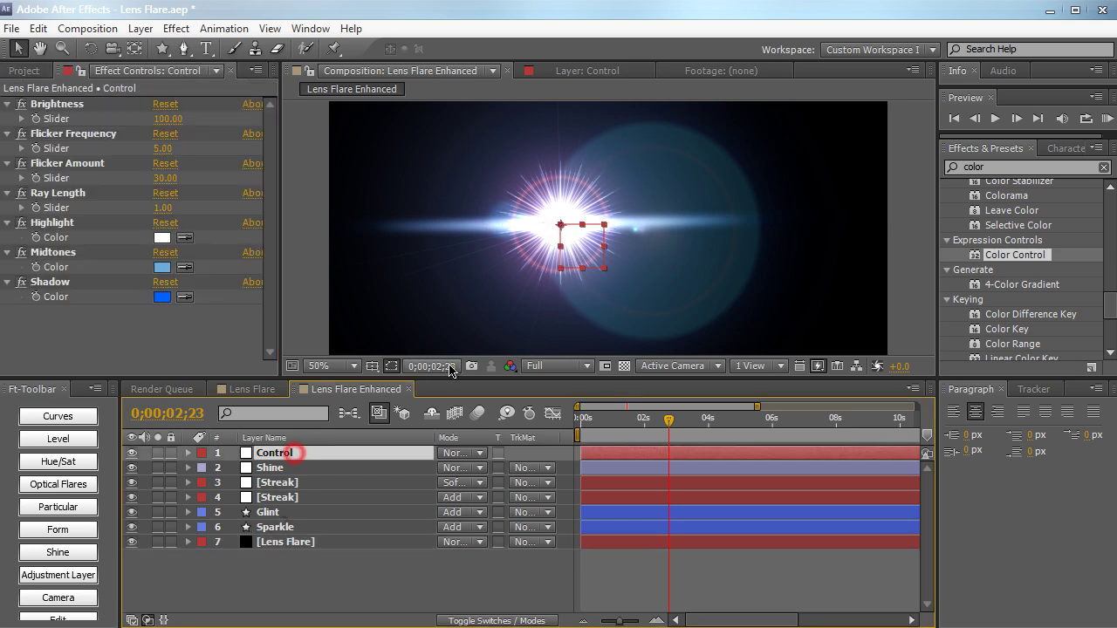
drag(583, 272, 597, 241)
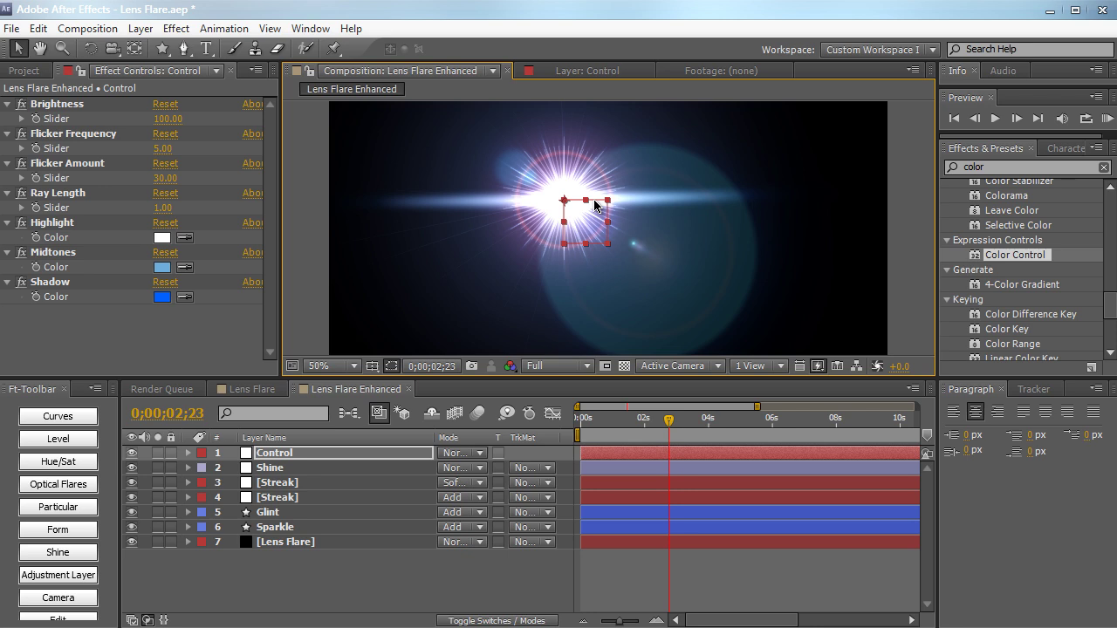
drag(591, 220, 557, 213)
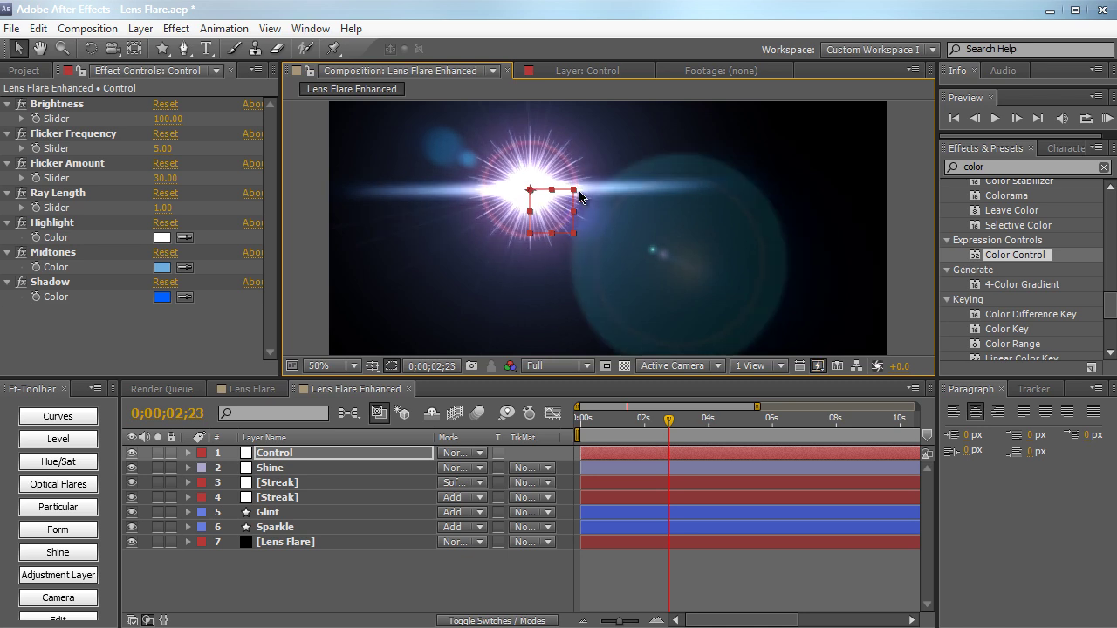